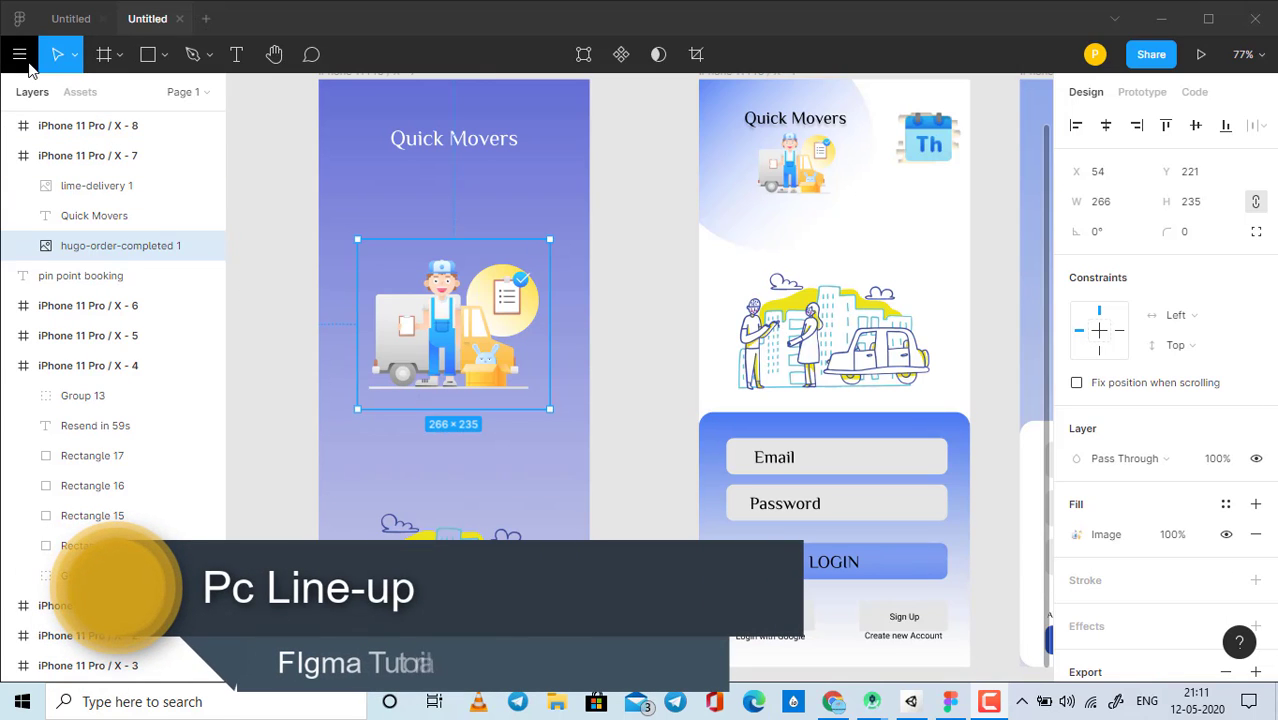
Step: Pan across the Quick Movers screens, from sign-up and phone verification to the location screens
scroll(628, 325, "down", 1)
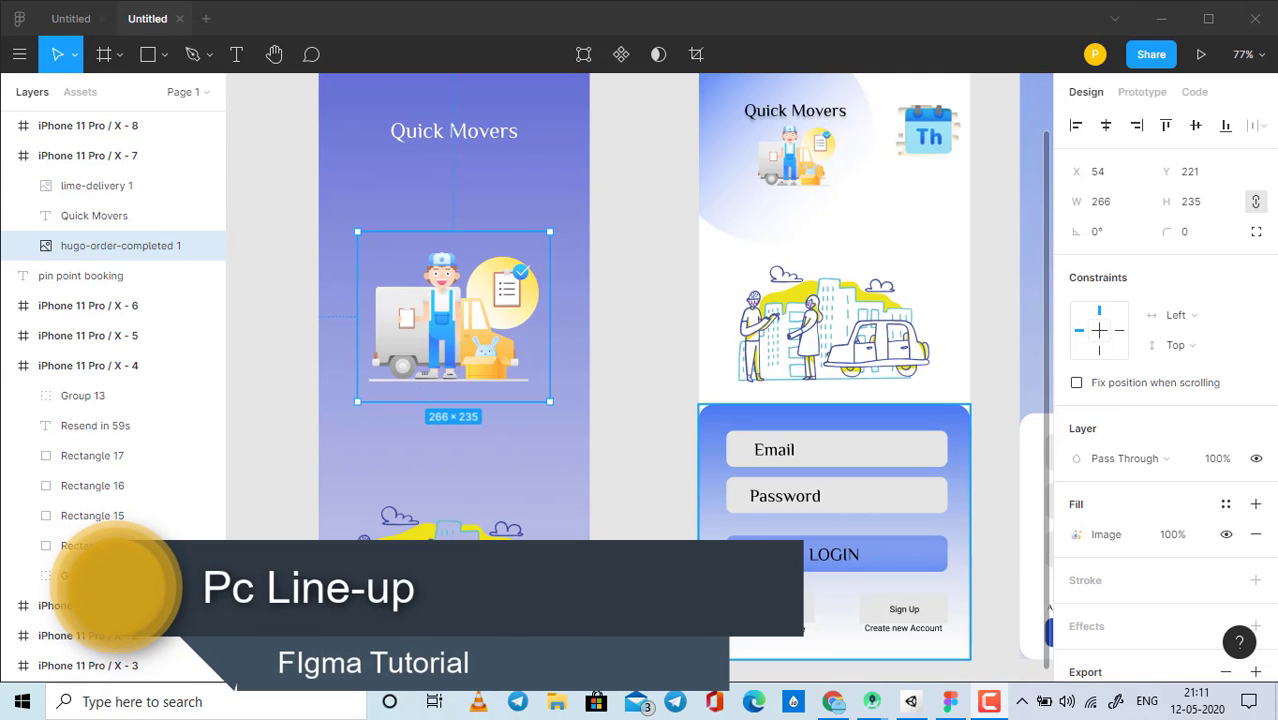
left_click(656, 499)
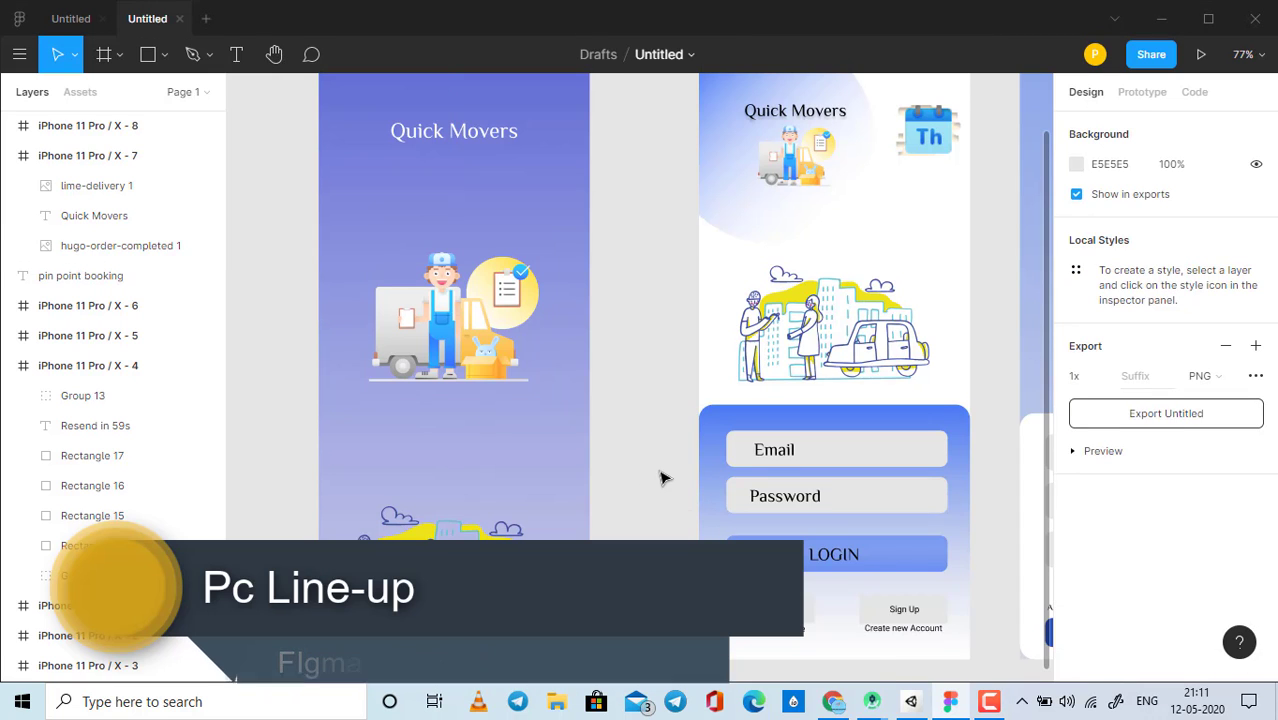
left_click_drag(590, 469, 570, 473)
scroll(570, 473, "right", 5)
left_click_drag(730, 447, 579, 476)
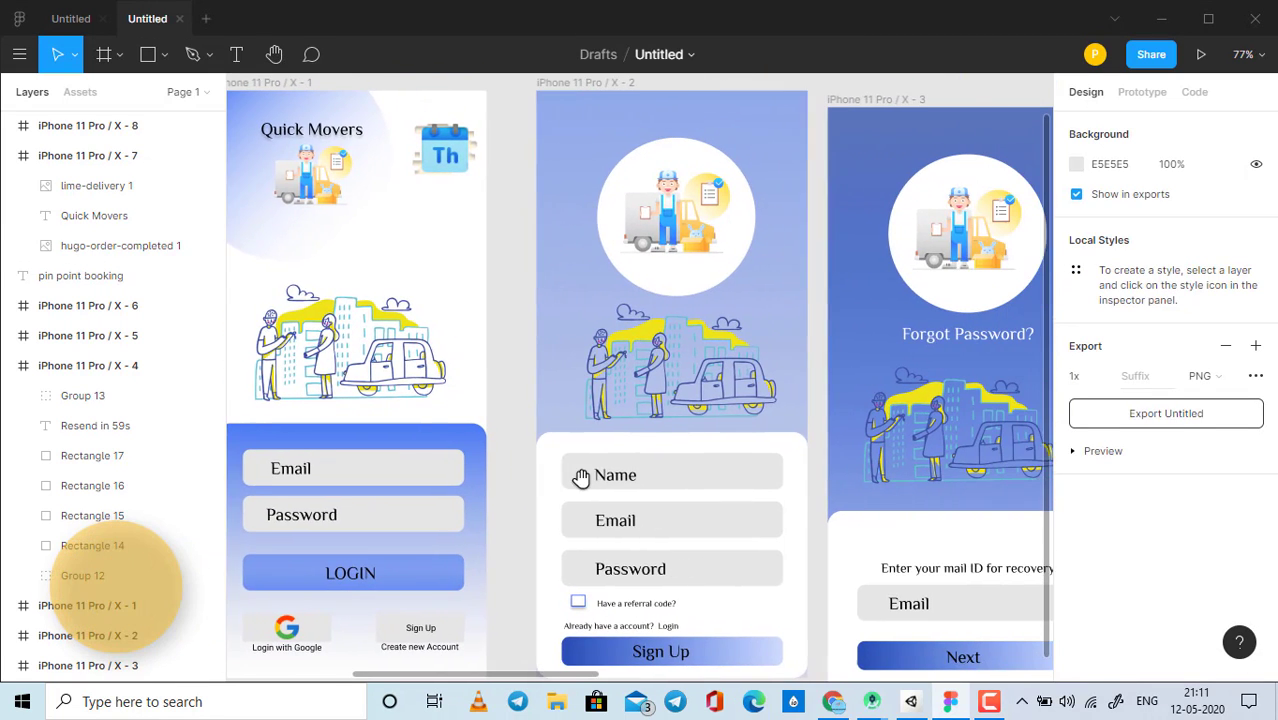
left_click_drag(825, 396, 485, 386)
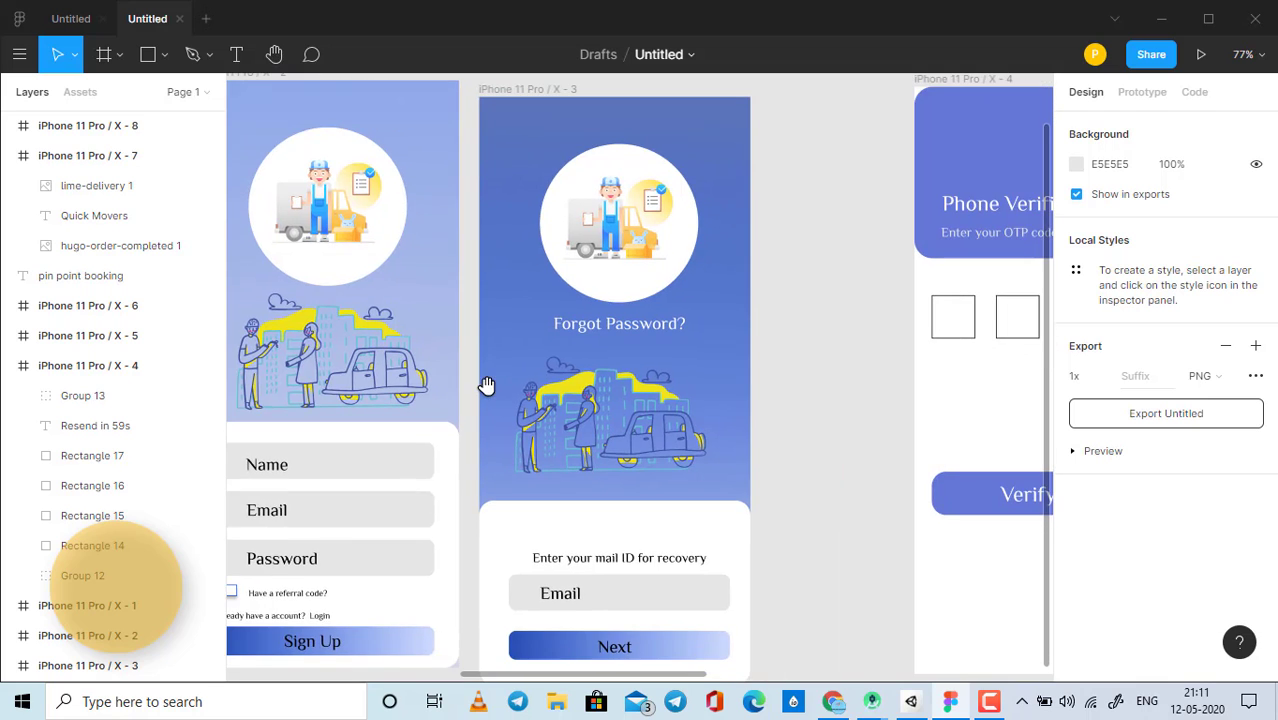
left_click_drag(695, 392, 345, 371)
mouse_move(782, 357)
left_mouse_down()
mouse_move(469, 363)
mouse_move(716, 368)
mouse_move(596, 362)
left_mouse_up()
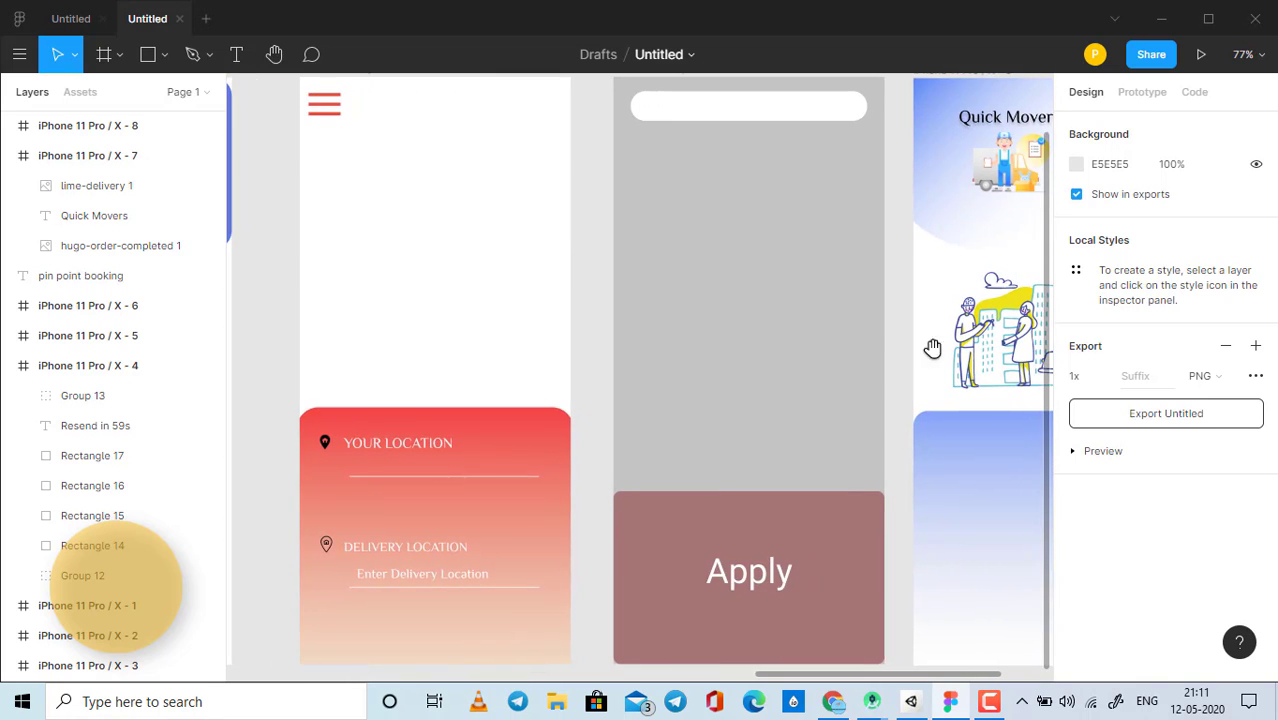
mouse_move(933, 348)
left_mouse_down()
mouse_move(406, 352)
mouse_move(951, 333)
left_mouse_up()
Step: Pan back to the first Quick Movers screens and inspect the illustration and heading
left_click_drag(786, 330, 941, 328)
left_click_drag(713, 335, 1078, 342)
left_click_drag(542, 328, 870, 325)
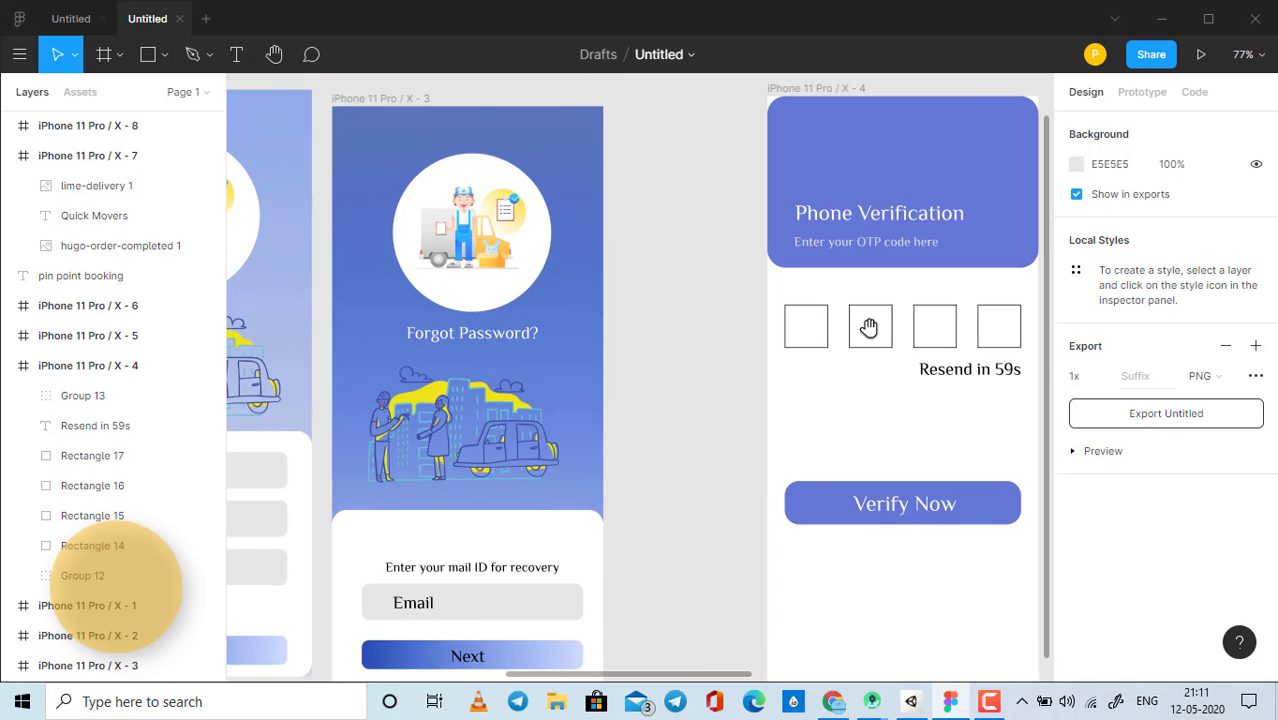
left_click_drag(430, 333, 1070, 333)
left_click_drag(679, 337, 1100, 335)
mouse_move(600, 335)
left_mouse_down()
mouse_move(786, 330)
mouse_move(716, 323)
mouse_move(680, 345)
left_mouse_up()
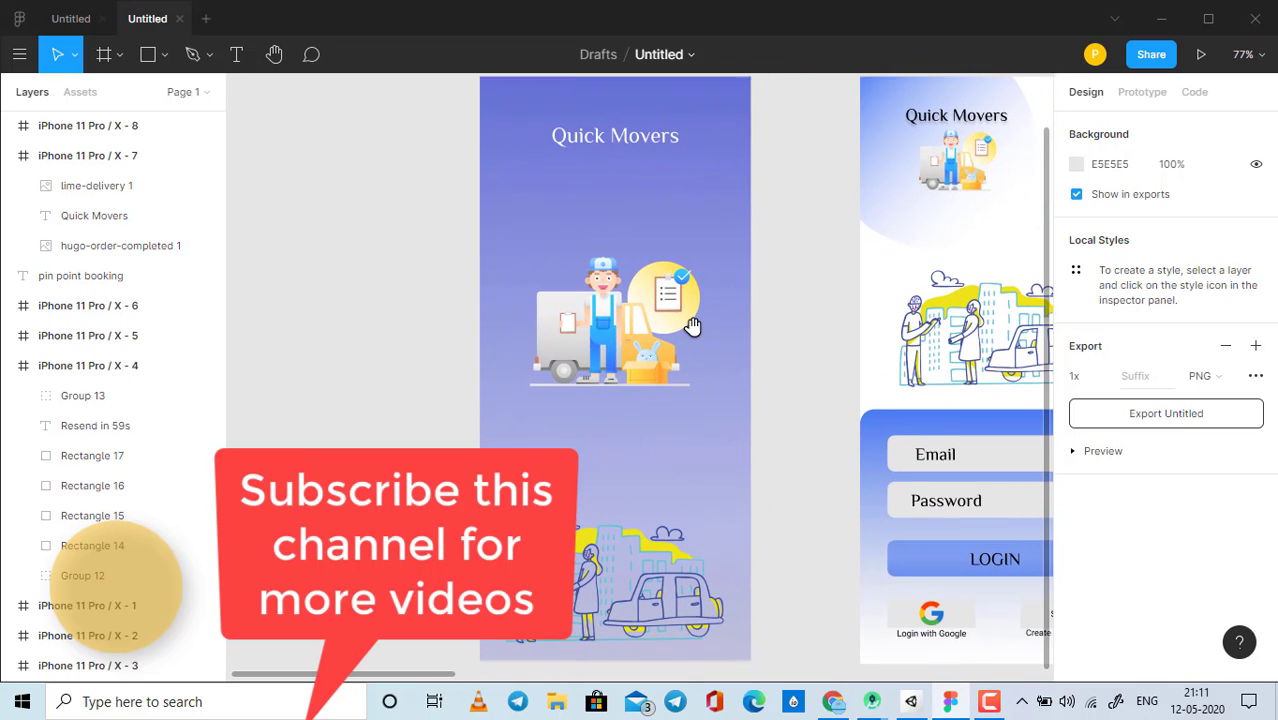
left_click(680, 345)
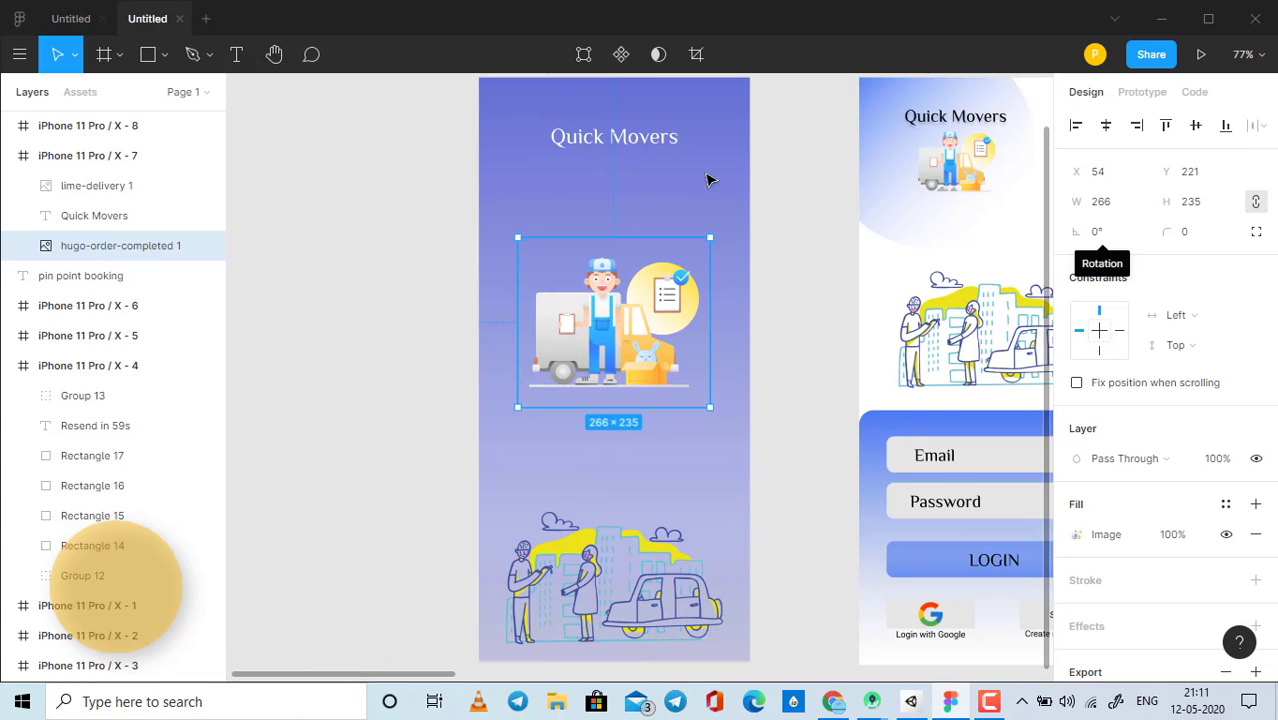
left_click(613, 140)
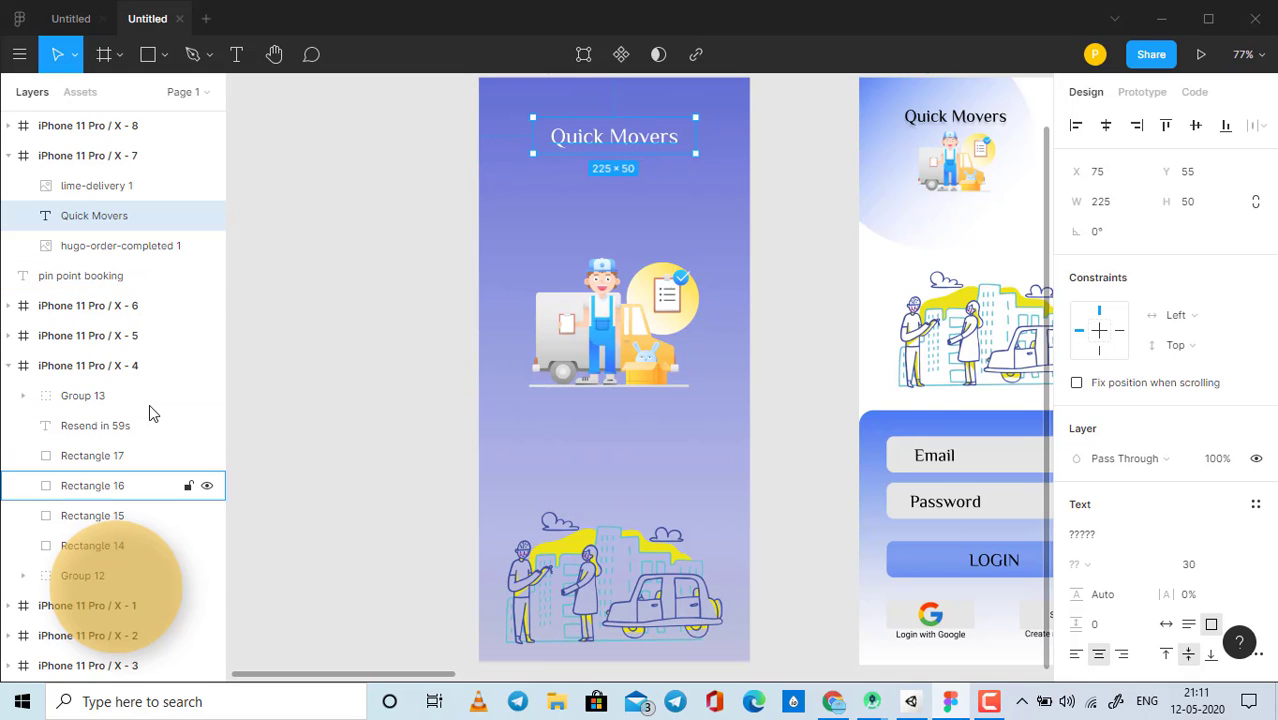
scroll(385, 266, "up", 1)
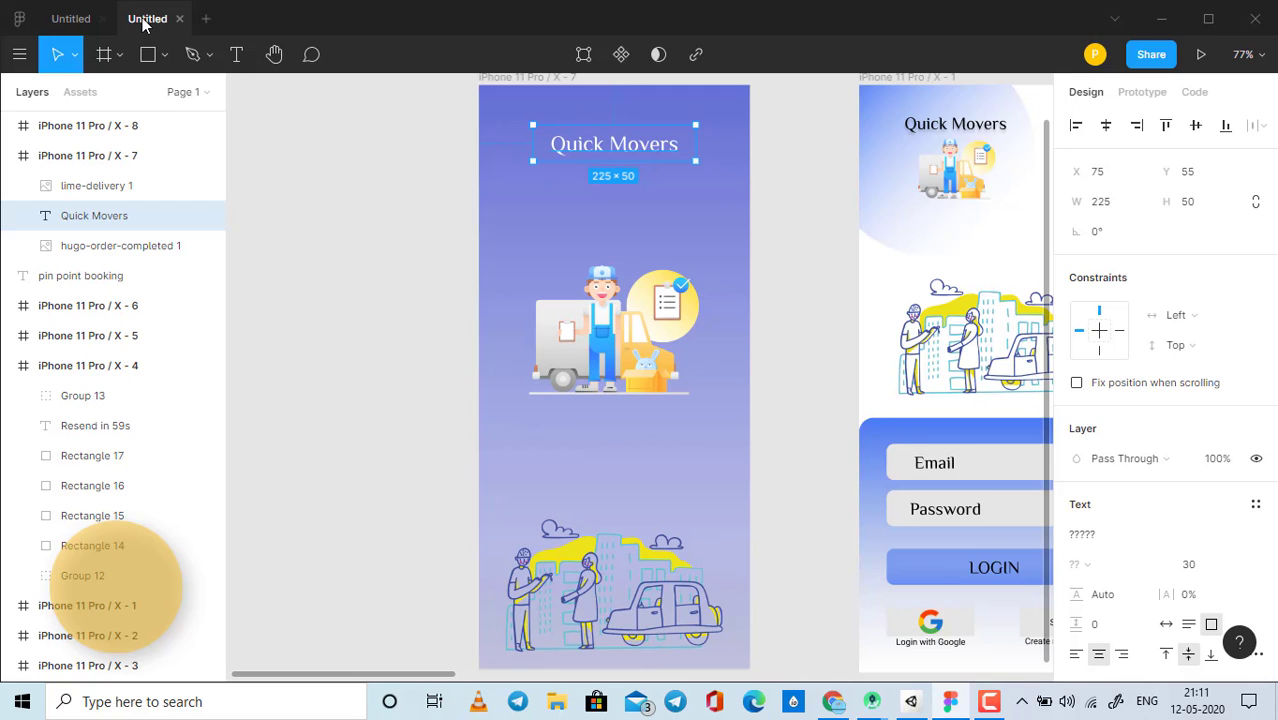
Step: Switch between the Dell backpack and Quick Movers files, then close both
left_click(80, 18)
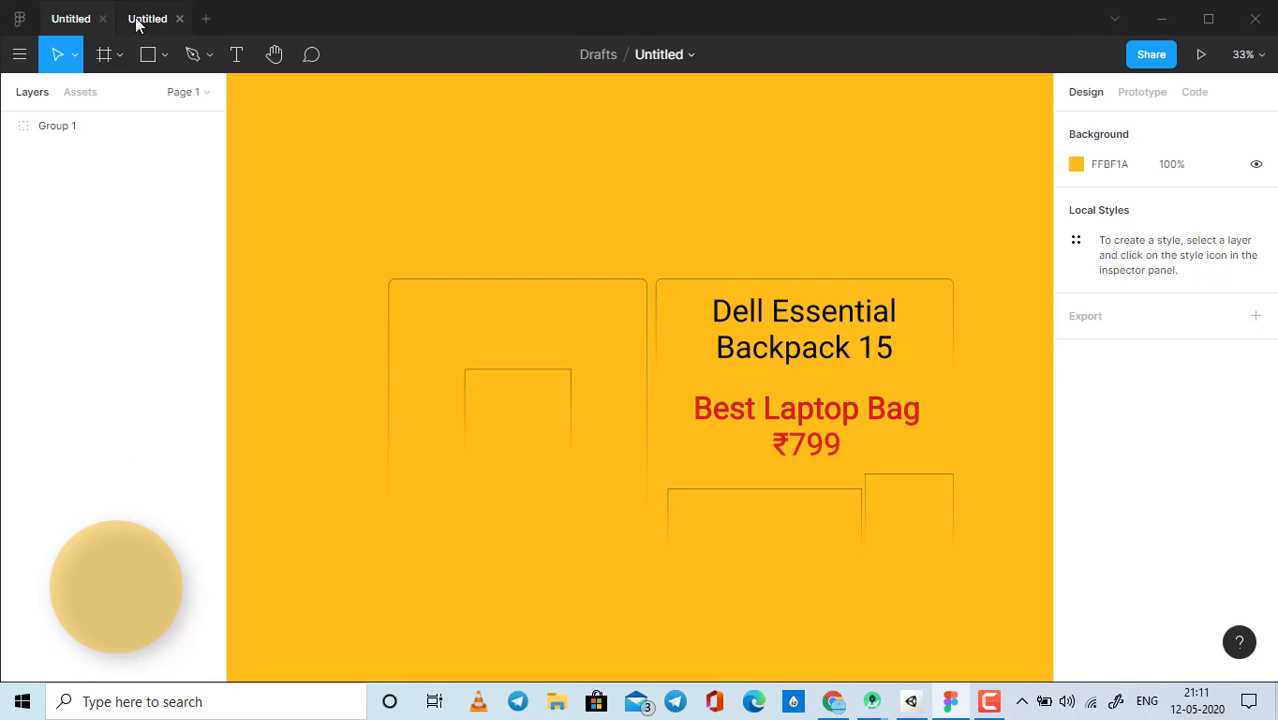
left_click(135, 17)
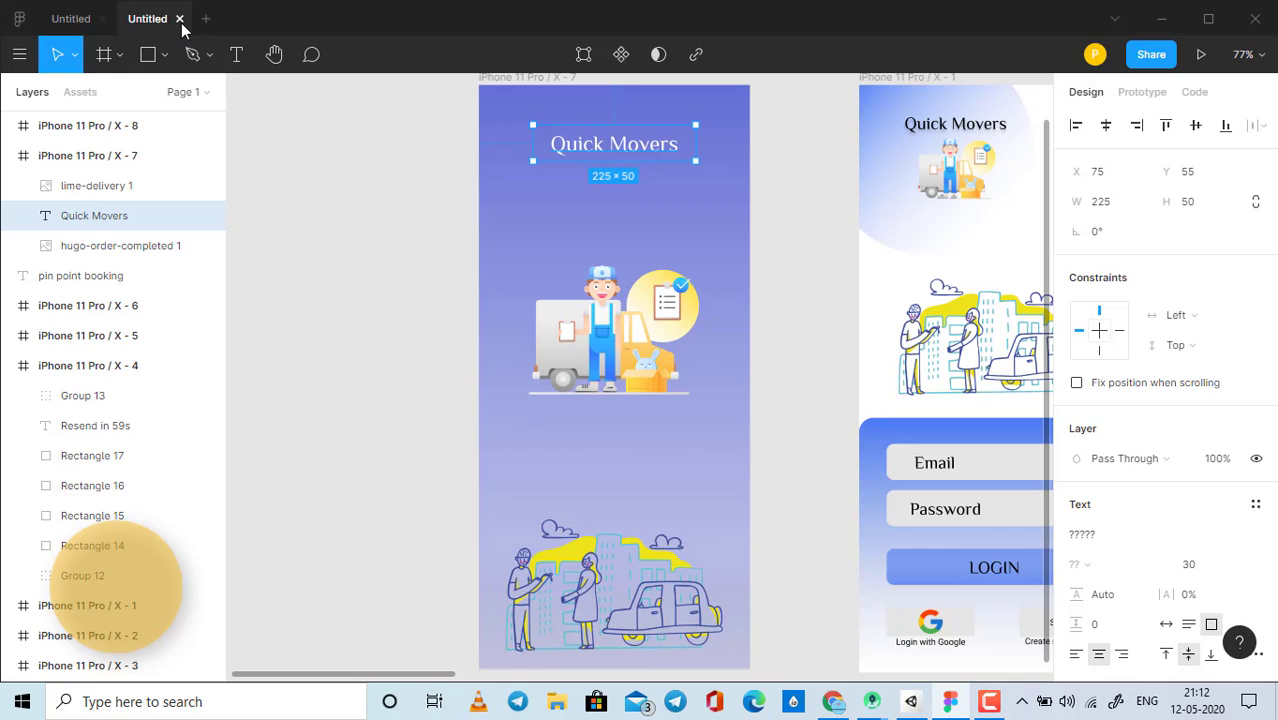
left_click(180, 19)
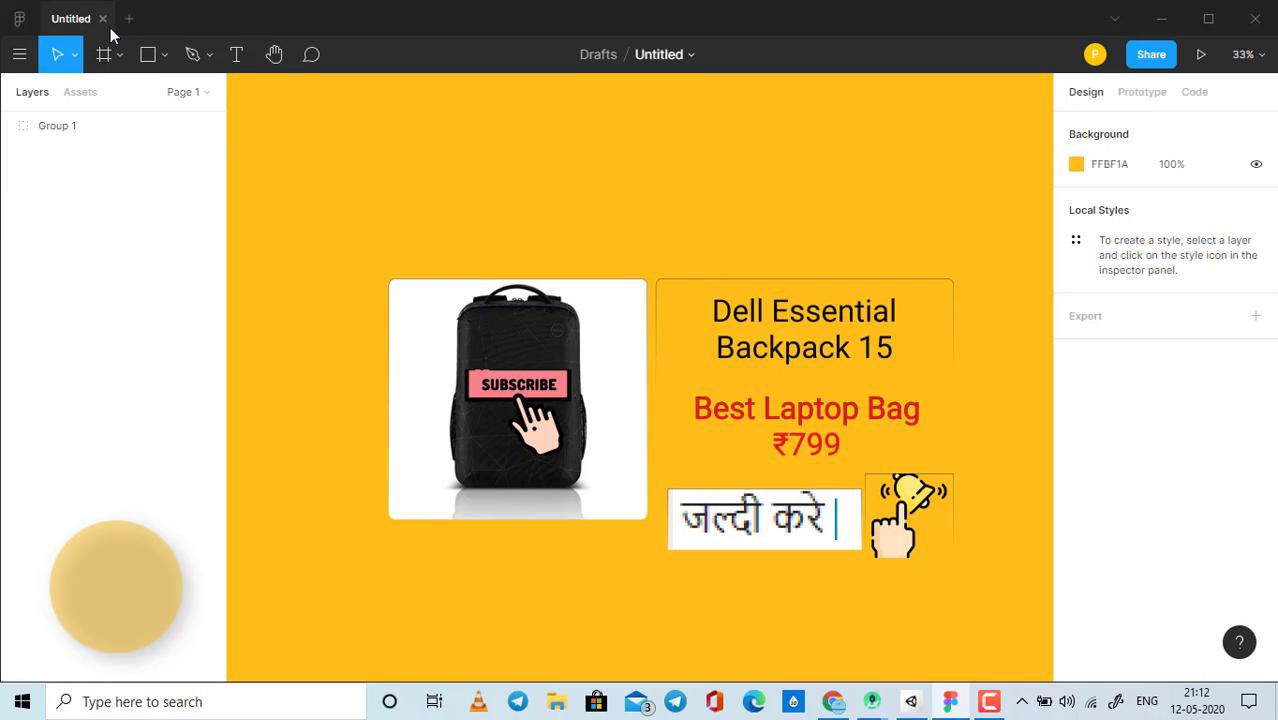
left_click(102, 19)
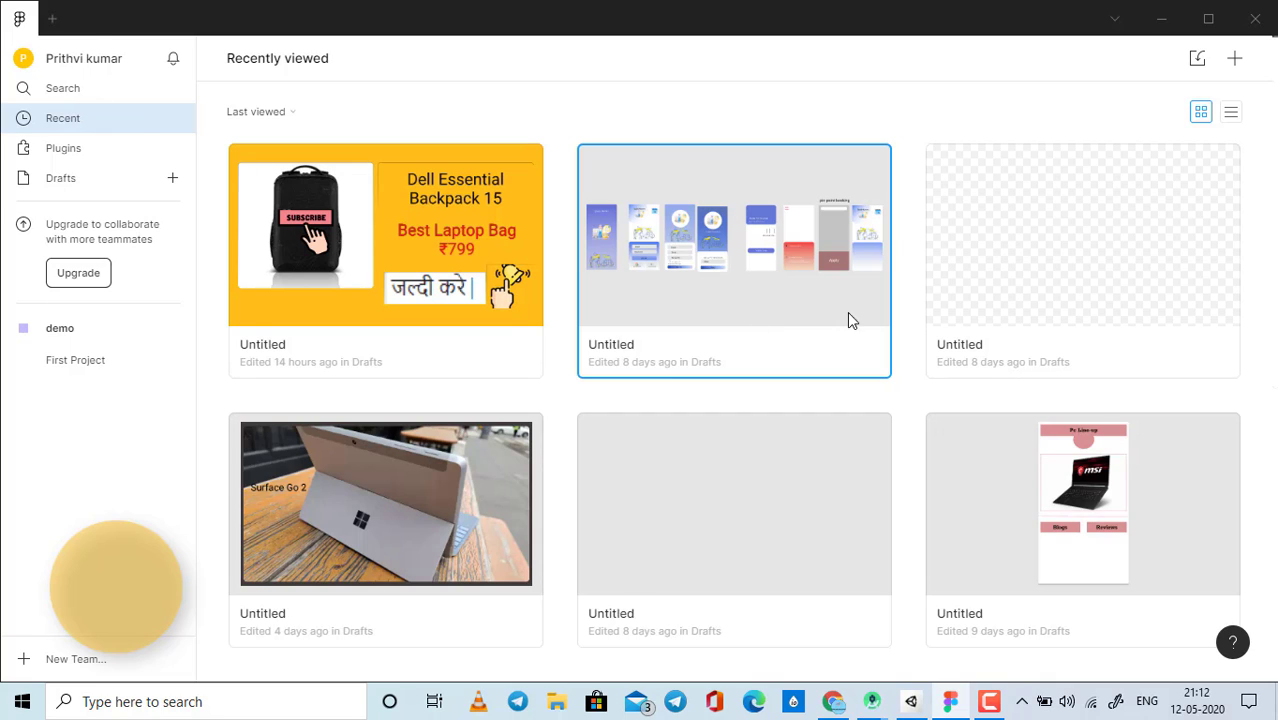
Step: Reopen Quick Movers from Recent and create a new blank design file
left_click(645, 257)
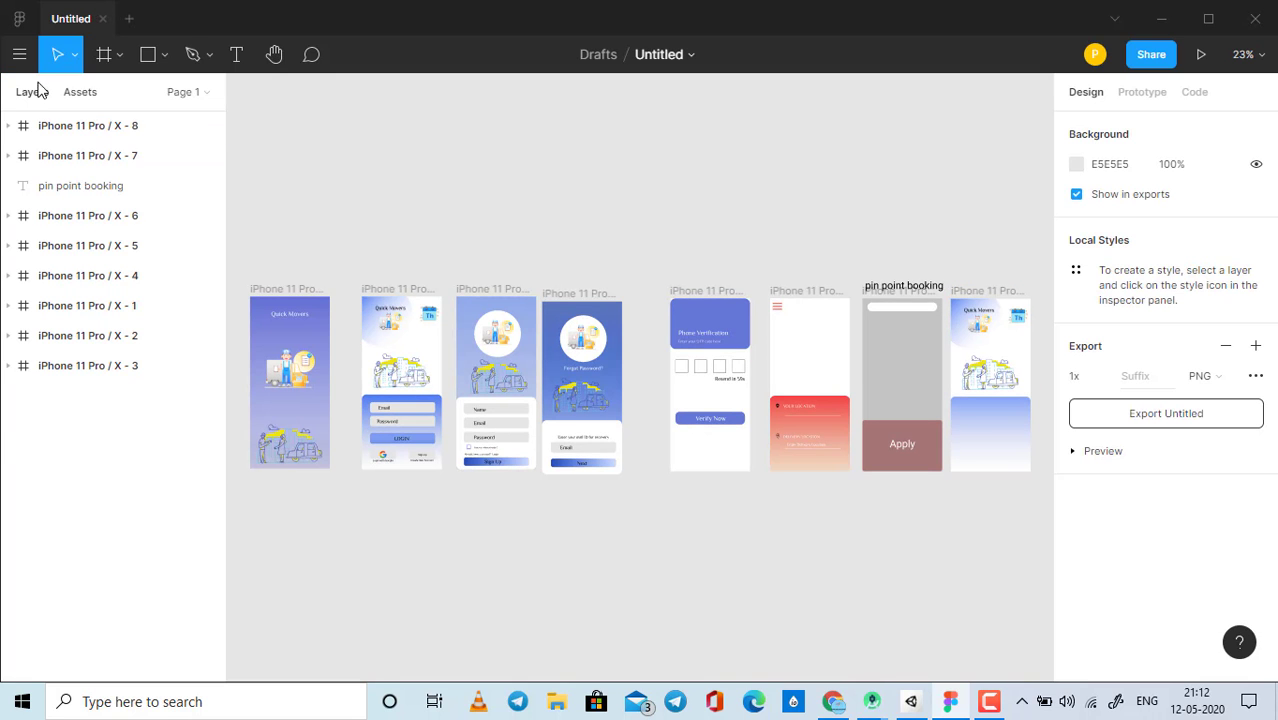
left_click(14, 58)
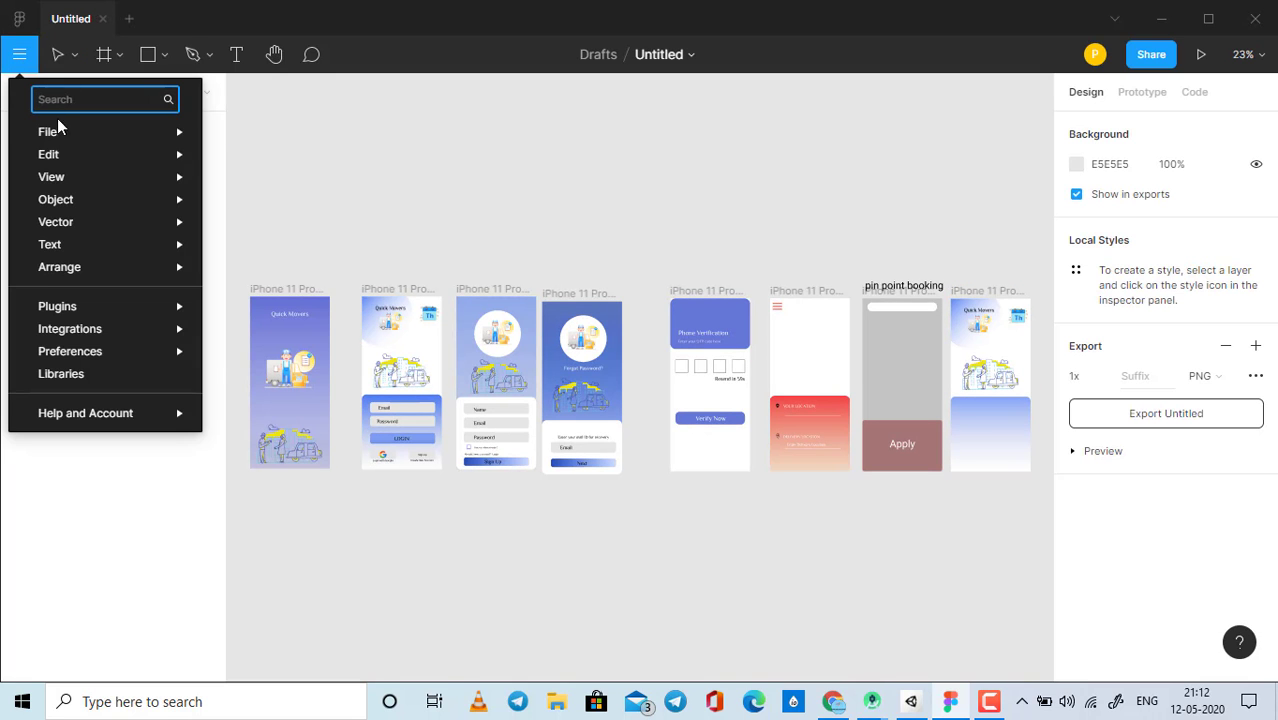
mouse_move(48, 131)
left_click(257, 133)
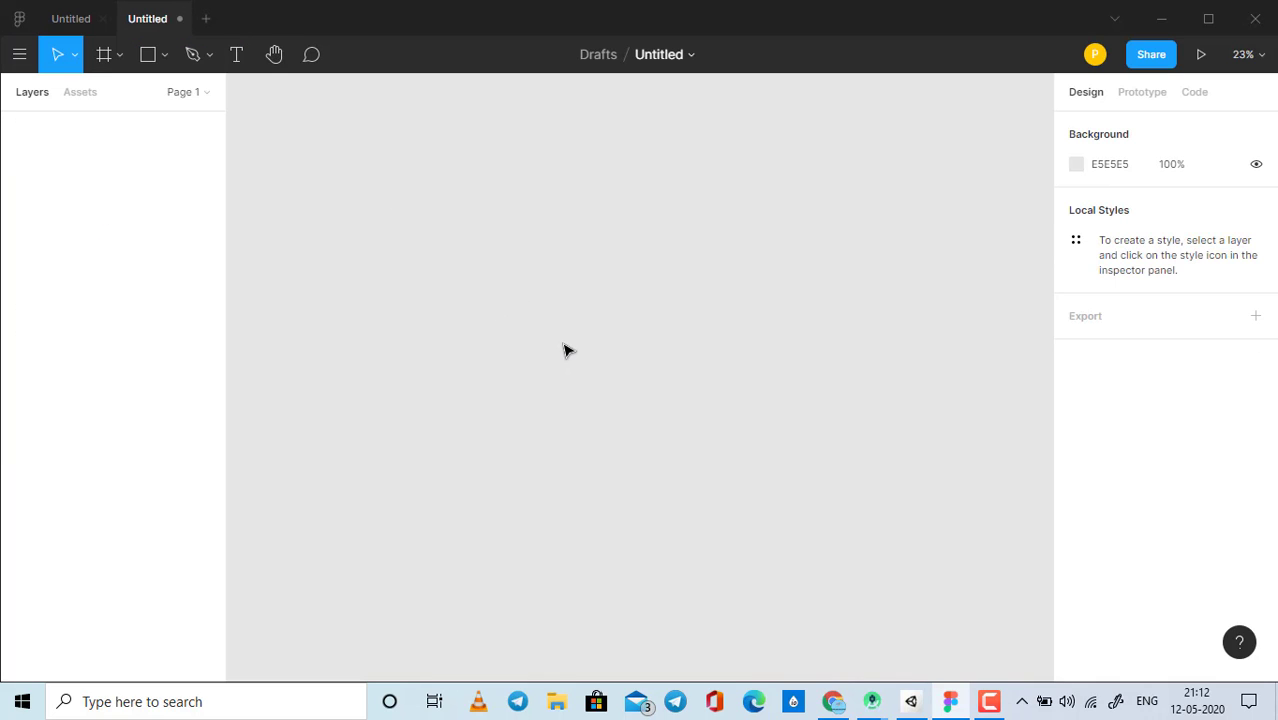
Step: Add a 1440×1024 Desktop frame from the Frame tool's Desktop presets
key("f")
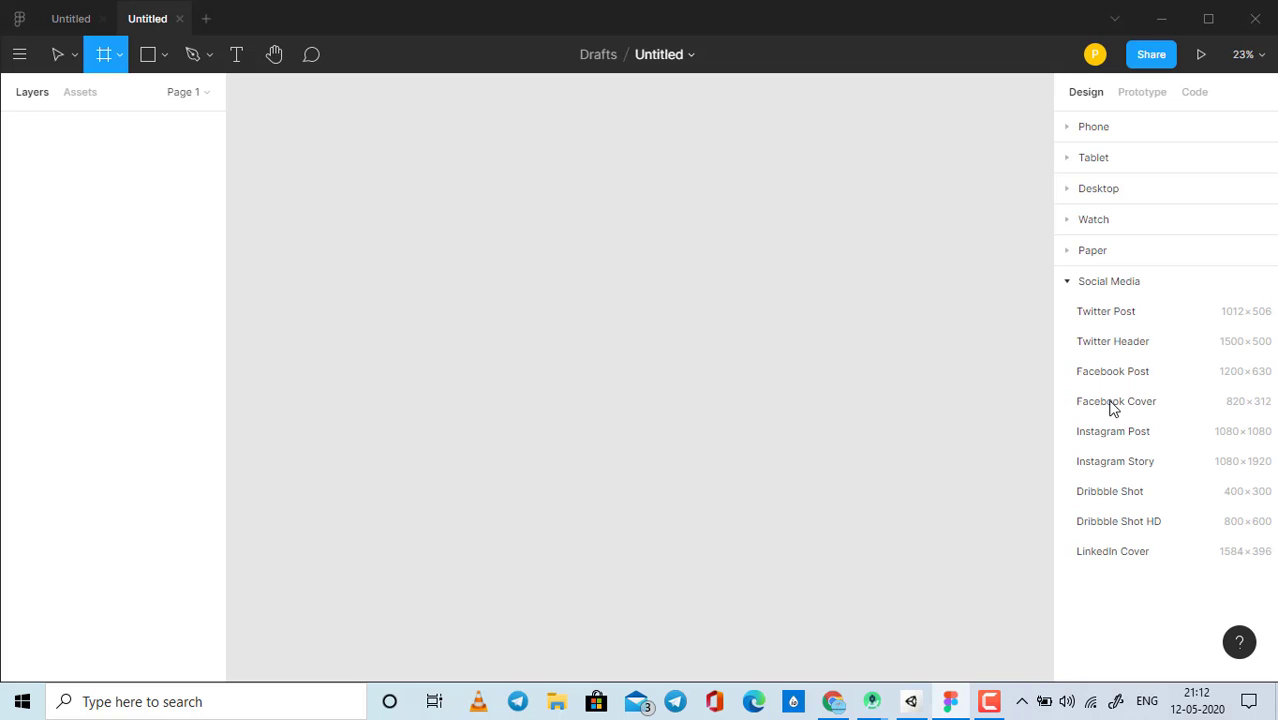
left_click(1075, 190)
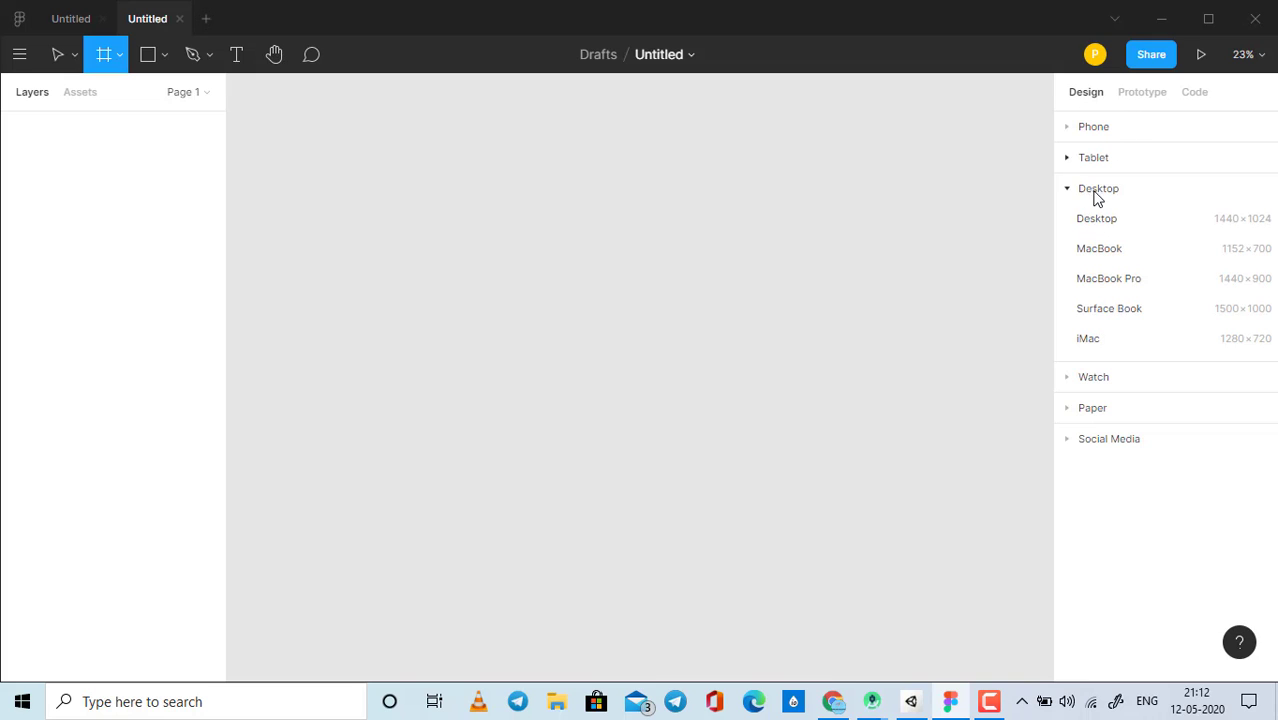
left_click(1096, 219)
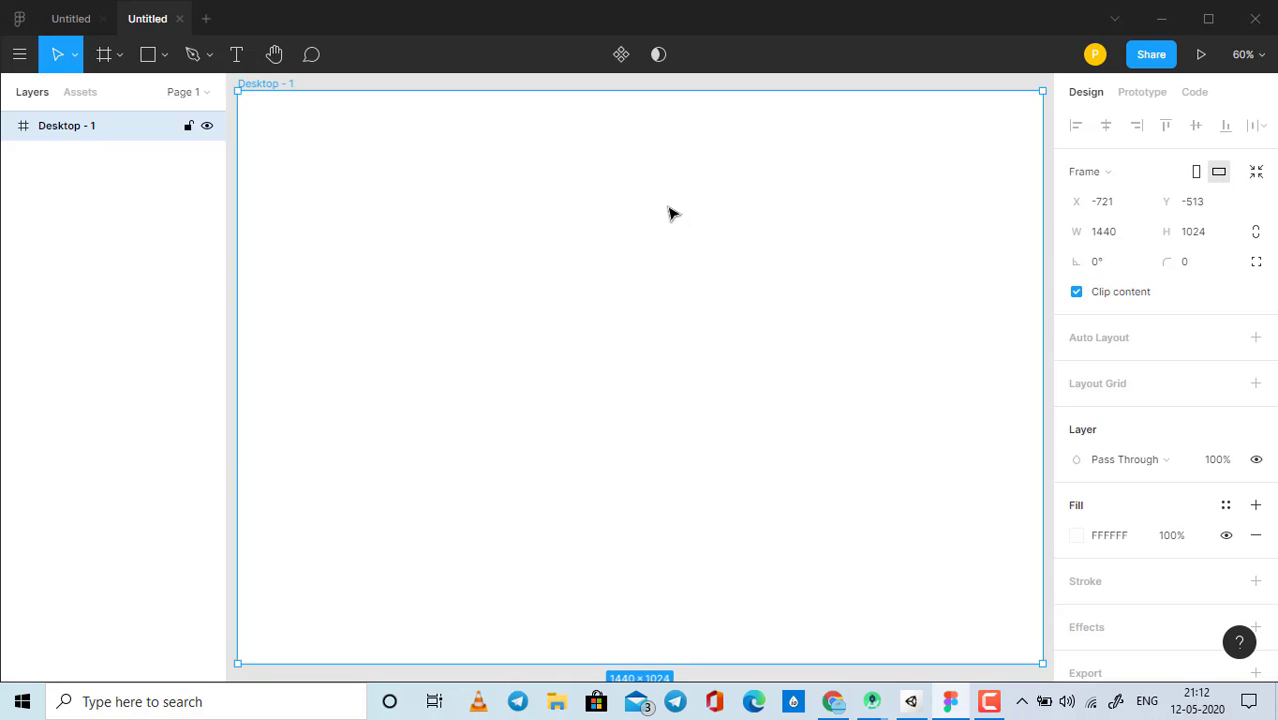
Step: Give the frame a linear red (E76464) gradient fill whose end stop is at 25% opacity
scroll(1097, 465, "down", 2)
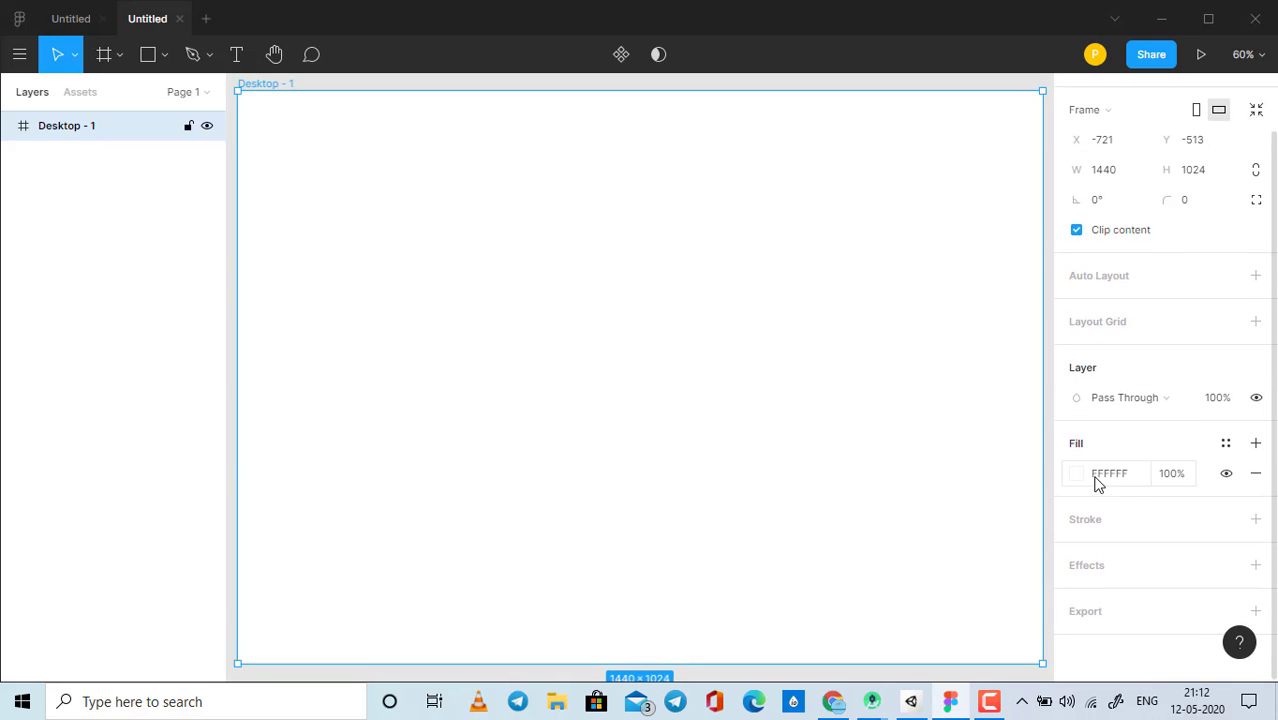
left_click(1095, 481)
key("Escape")
left_click(1076, 476)
left_click(870, 195)
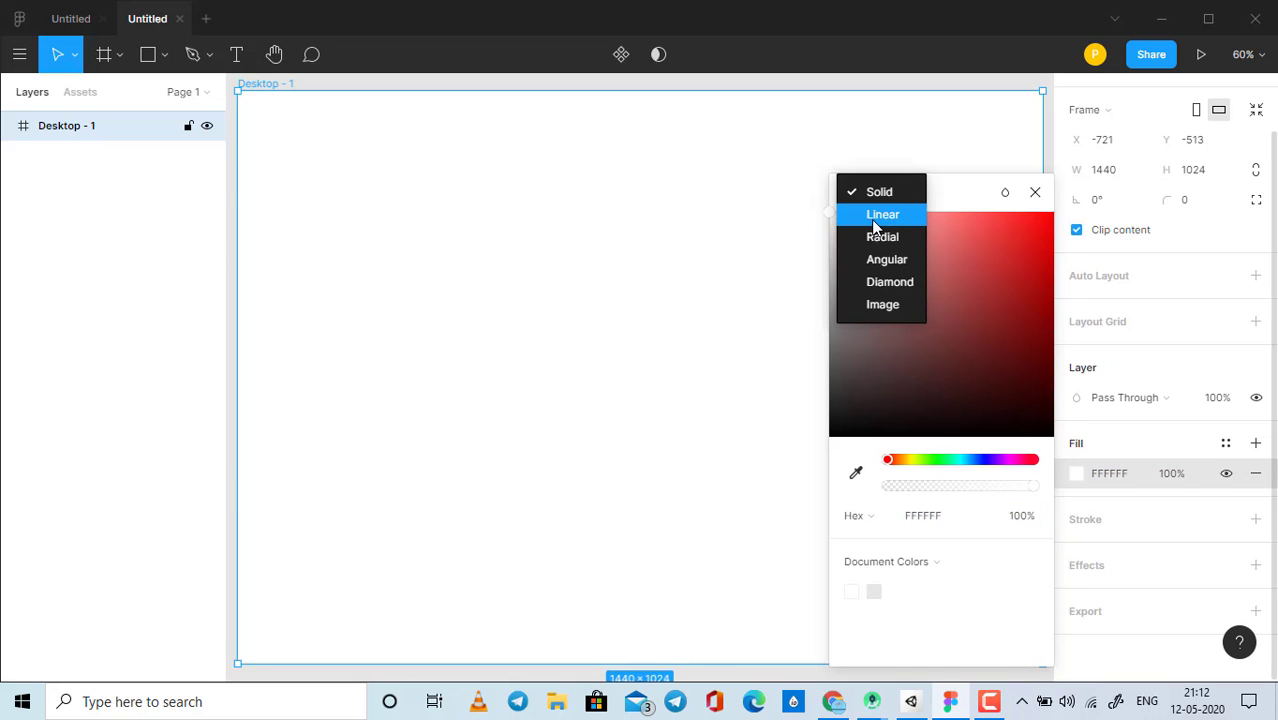
left_click(880, 215)
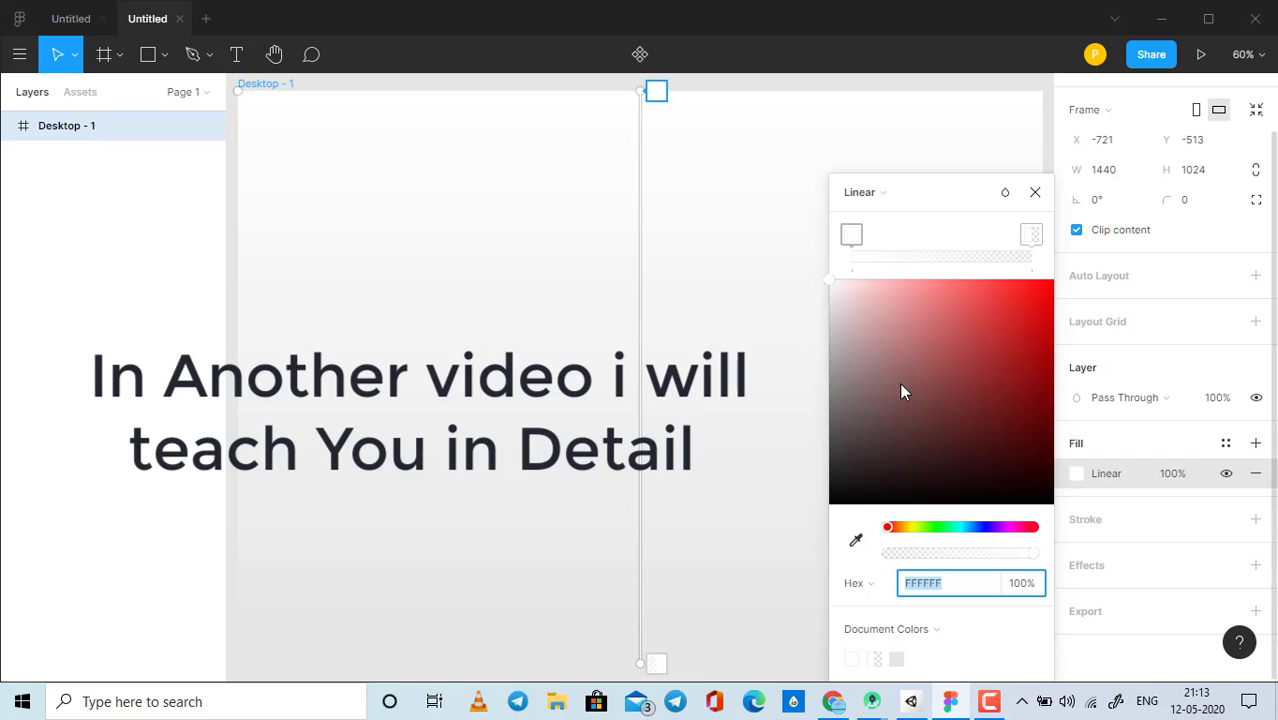
mouse_move(1003, 302)
left_mouse_down()
mouse_move(935, 381)
mouse_move(864, 355)
mouse_move(927, 325)
left_mouse_up()
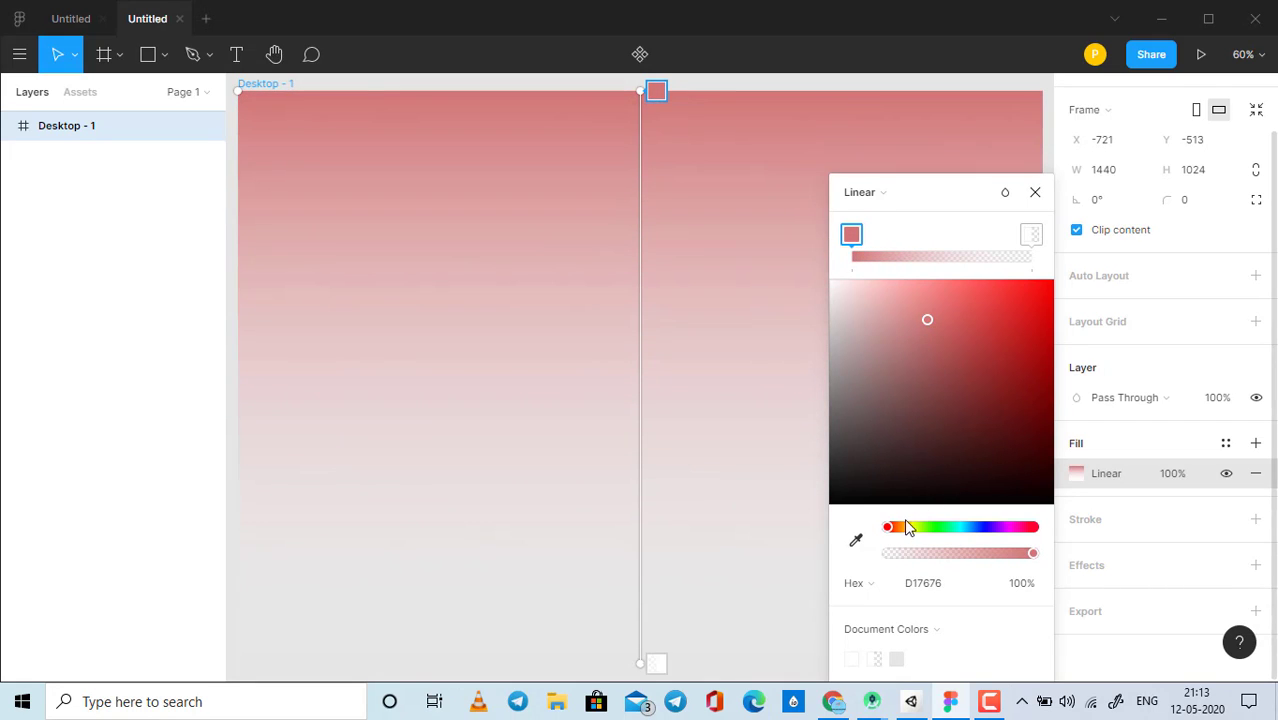
left_click(1030, 236)
mouse_move(929, 396)
left_mouse_down()
mouse_move(925, 426)
mouse_move(997, 343)
mouse_move(1022, 334)
mouse_move(958, 306)
left_mouse_up()
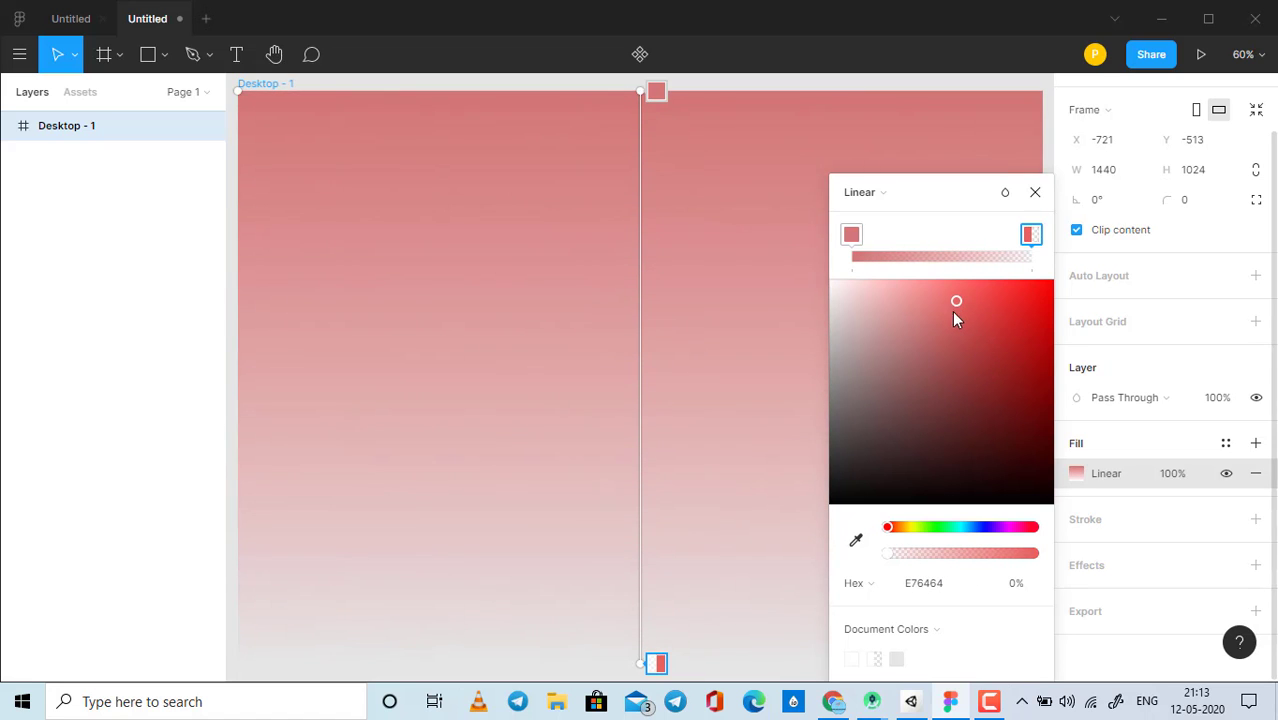
mouse_move(890, 553)
left_mouse_down()
mouse_move(978, 562)
mouse_move(926, 566)
left_mouse_up()
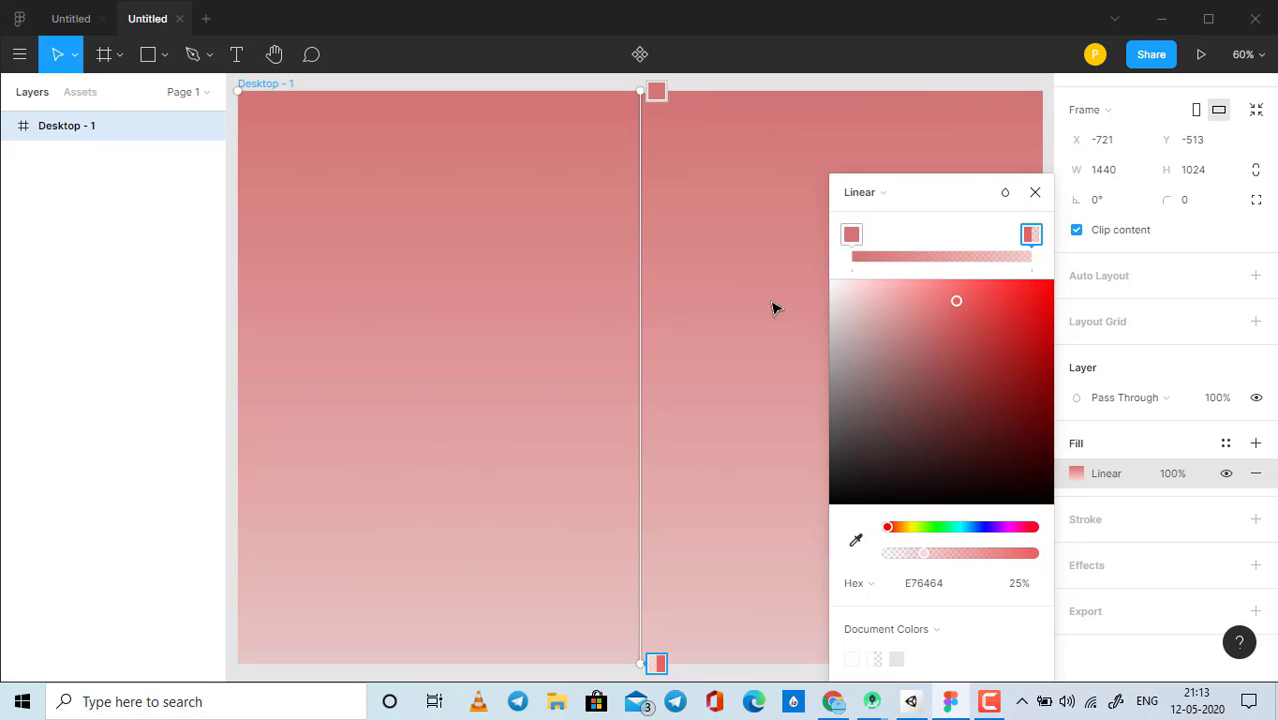
left_click(1036, 192)
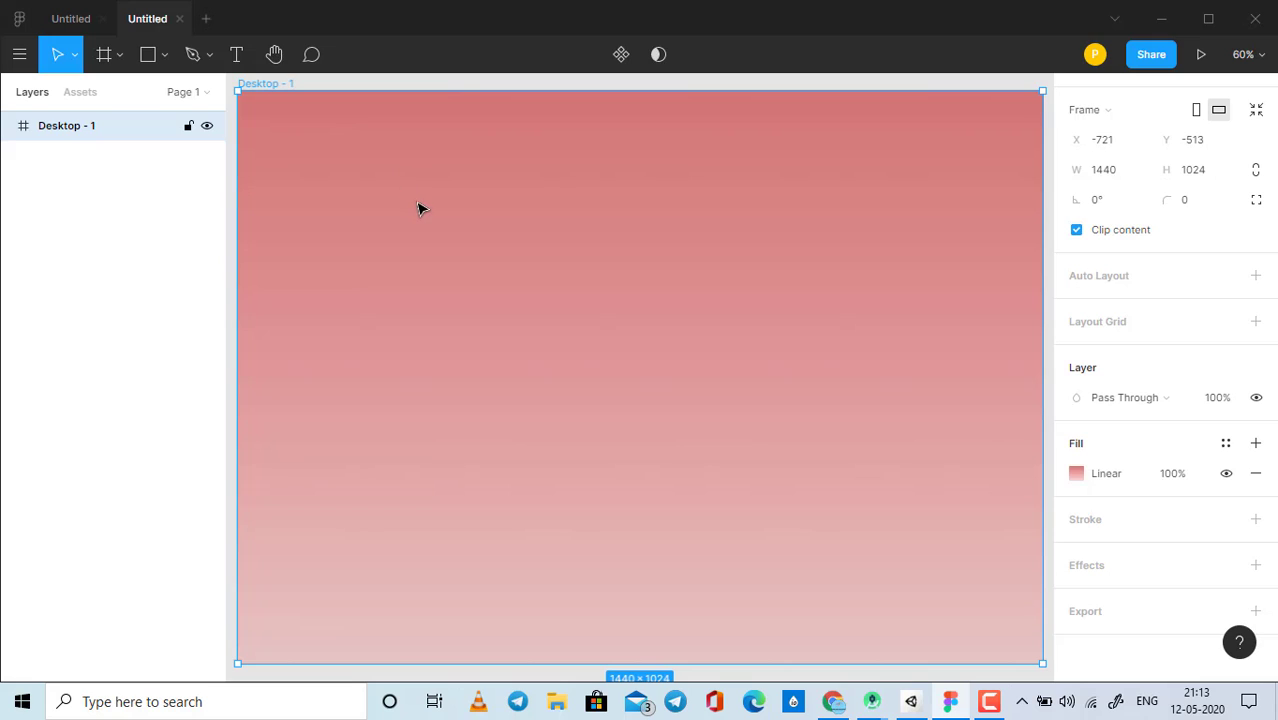
Step: Draw a wide trial rectangle across the top of the frame
left_click(150, 58)
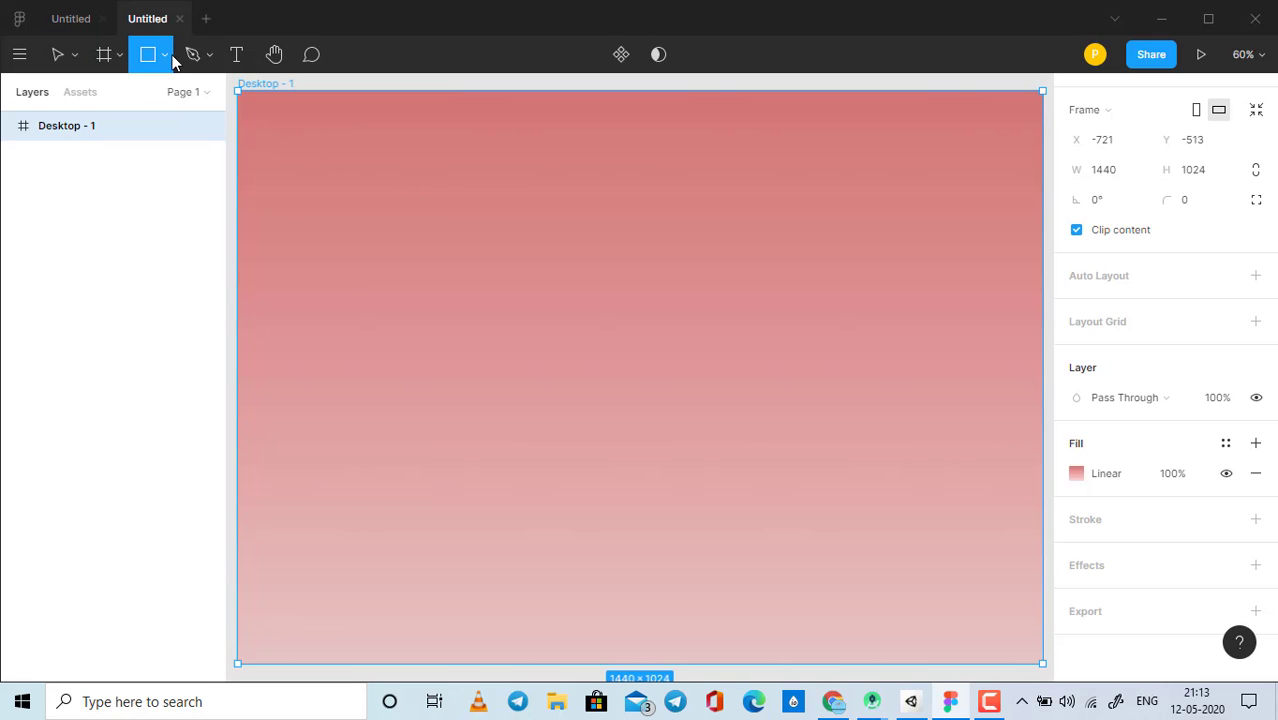
left_click(168, 58)
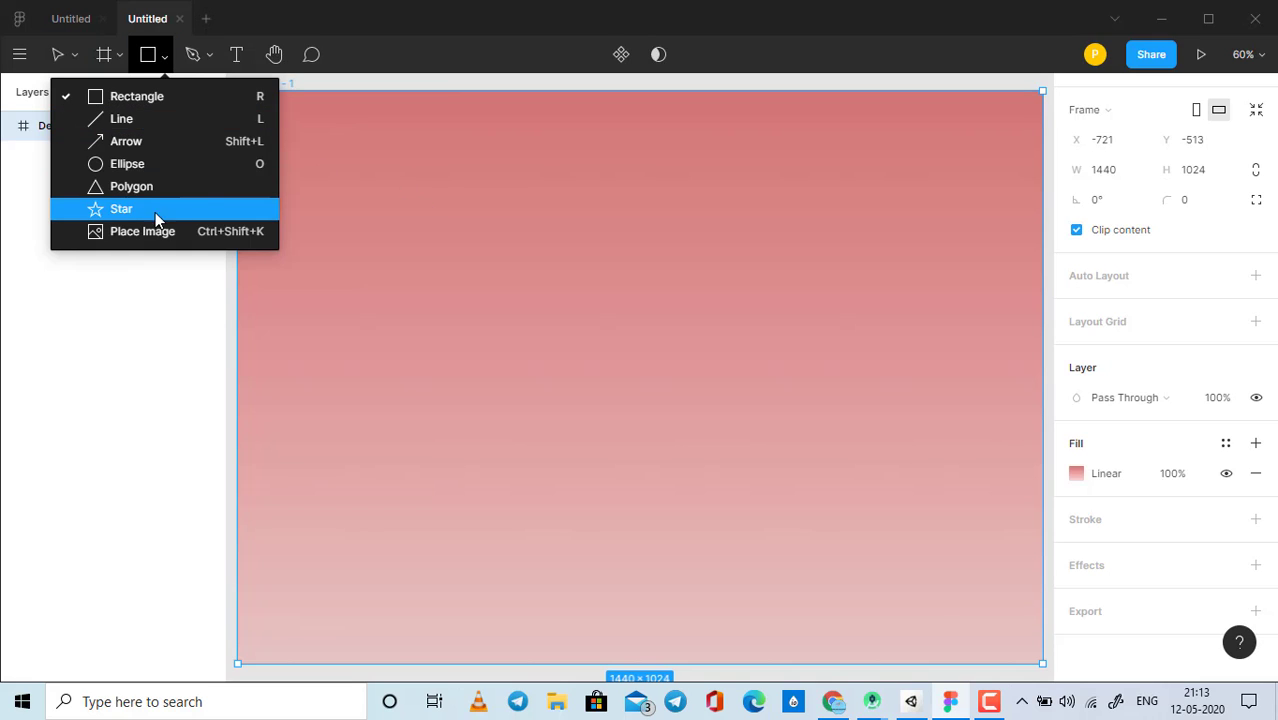
left_click(150, 100)
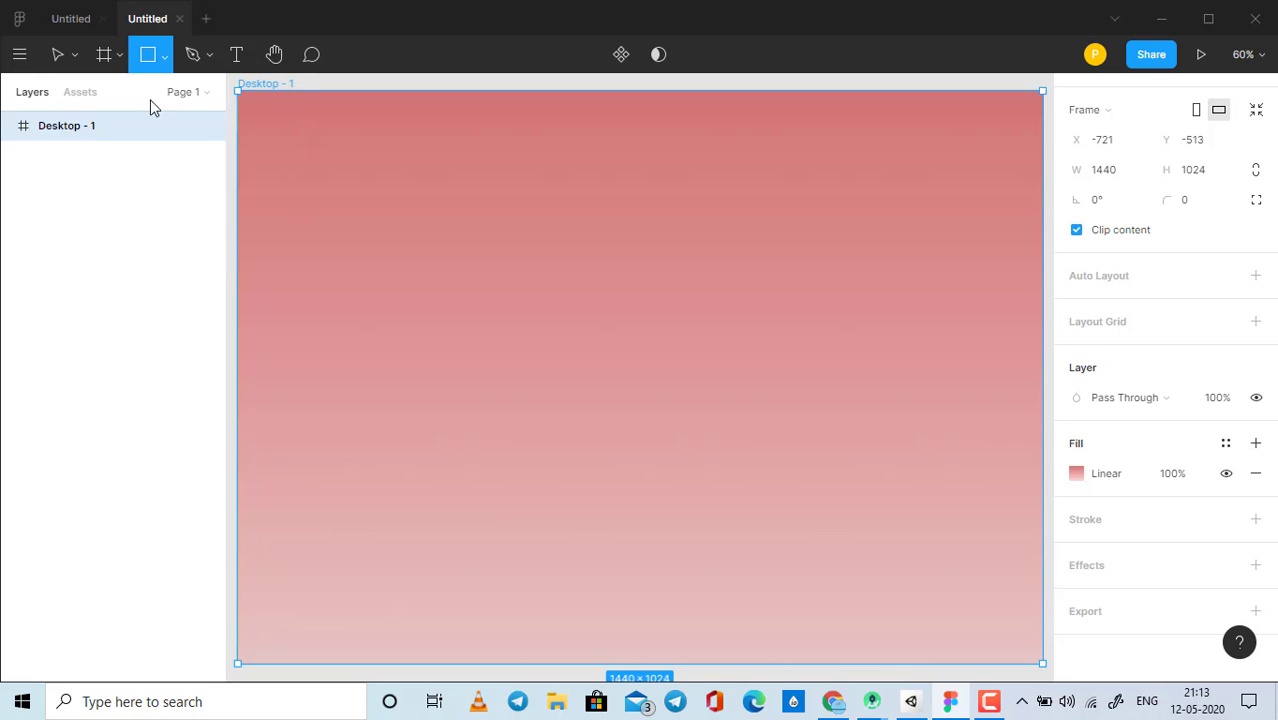
left_click_drag(307, 116, 1004, 297)
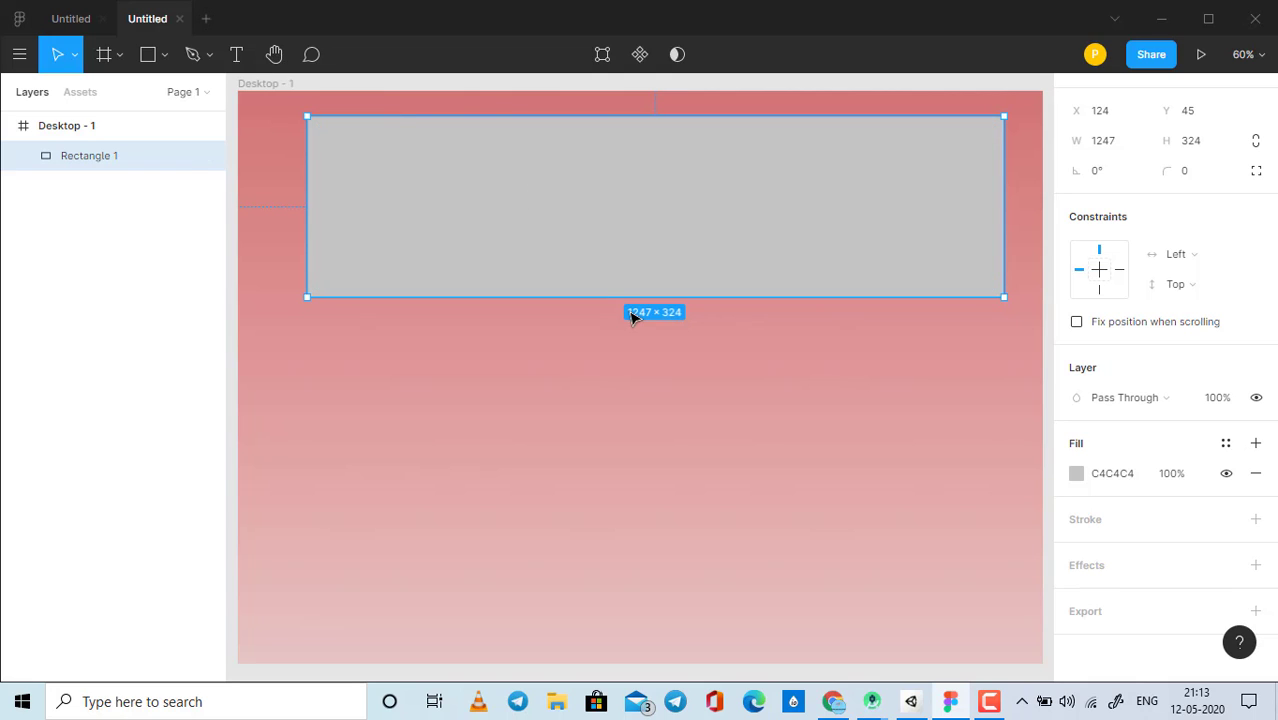
Step: Try red, olive green and yellow-green fills on the rectangle, then delete it
left_click(1076, 474)
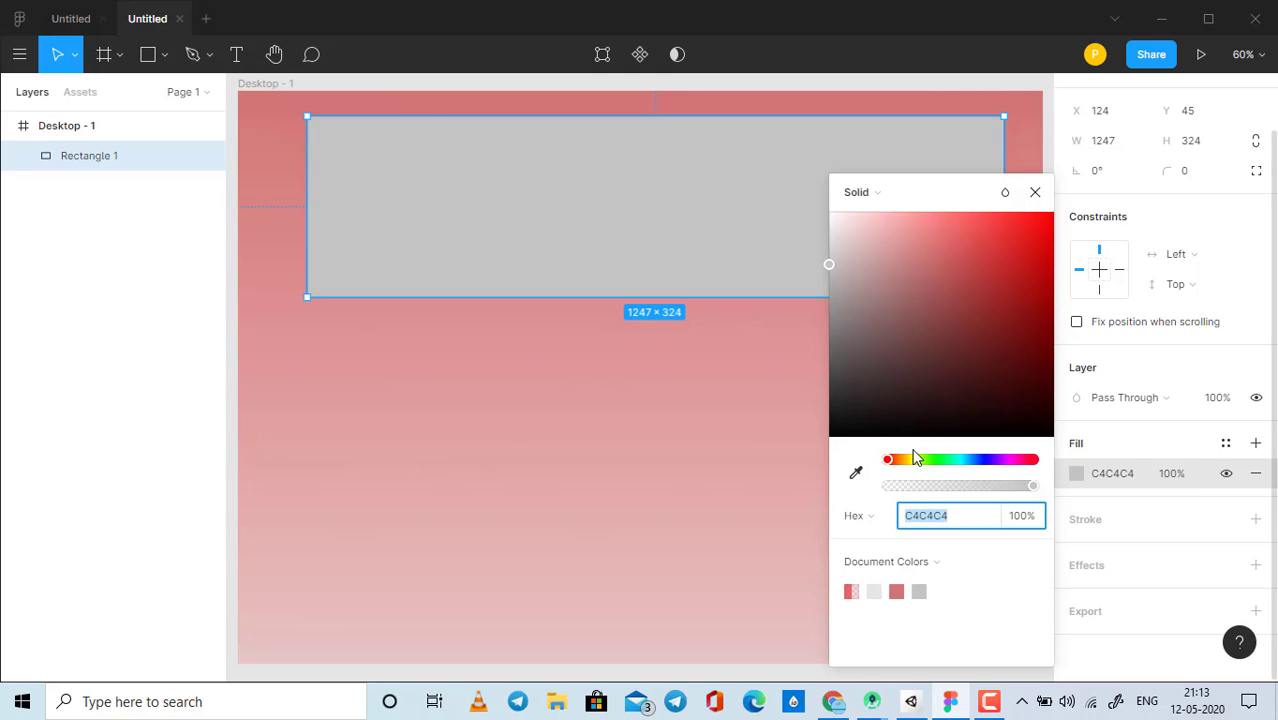
left_click(875, 198)
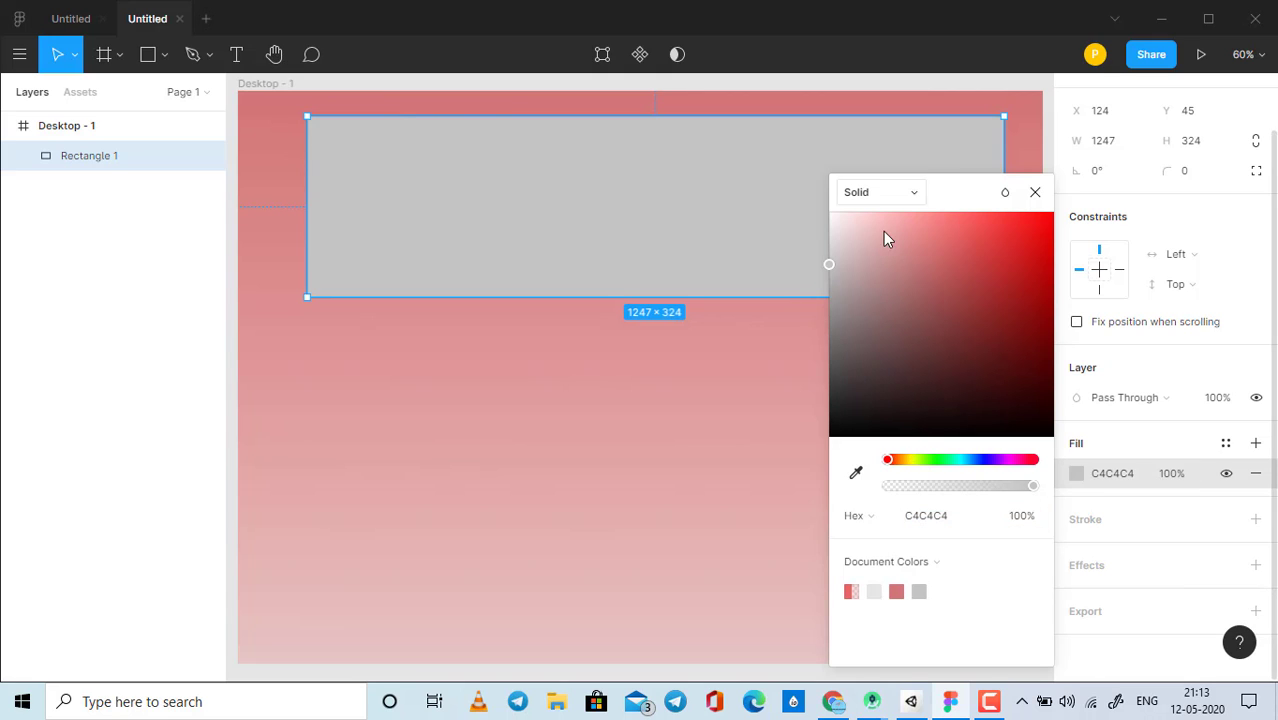
mouse_move(883, 231)
left_mouse_down()
mouse_move(990, 301)
mouse_move(1017, 260)
mouse_move(983, 318)
left_mouse_up()
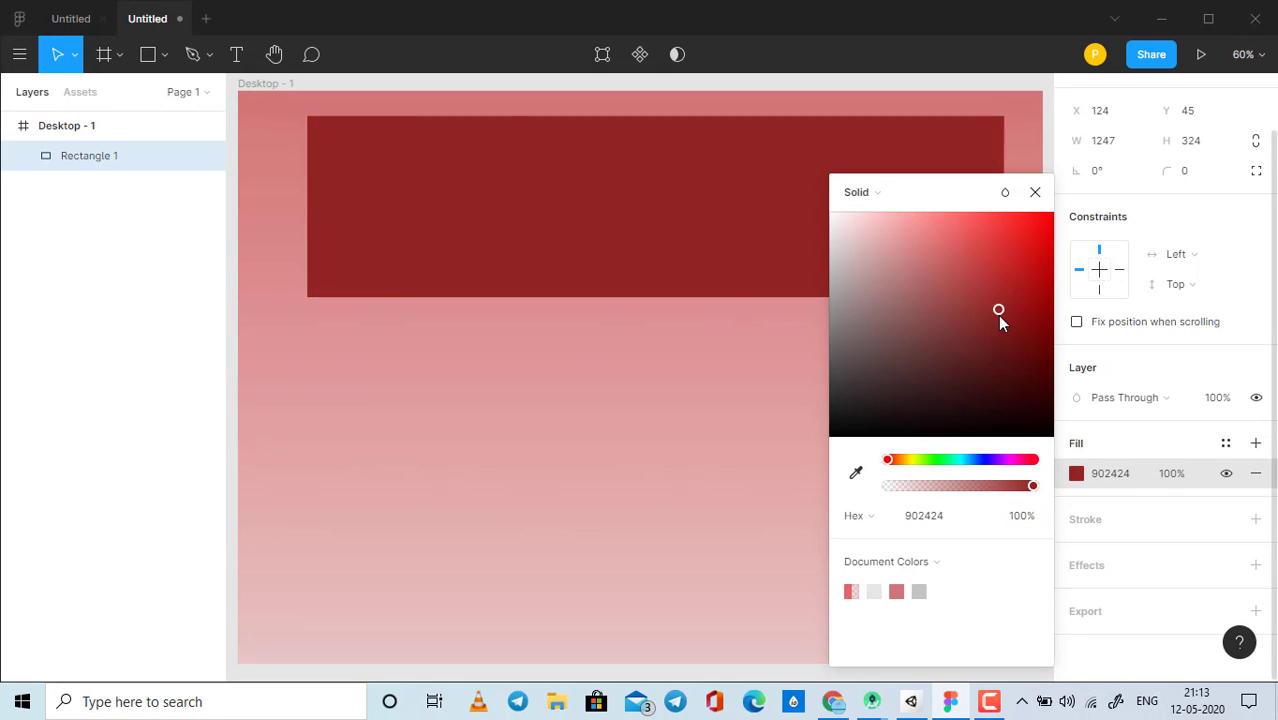
left_click_drag(933, 459, 913, 465)
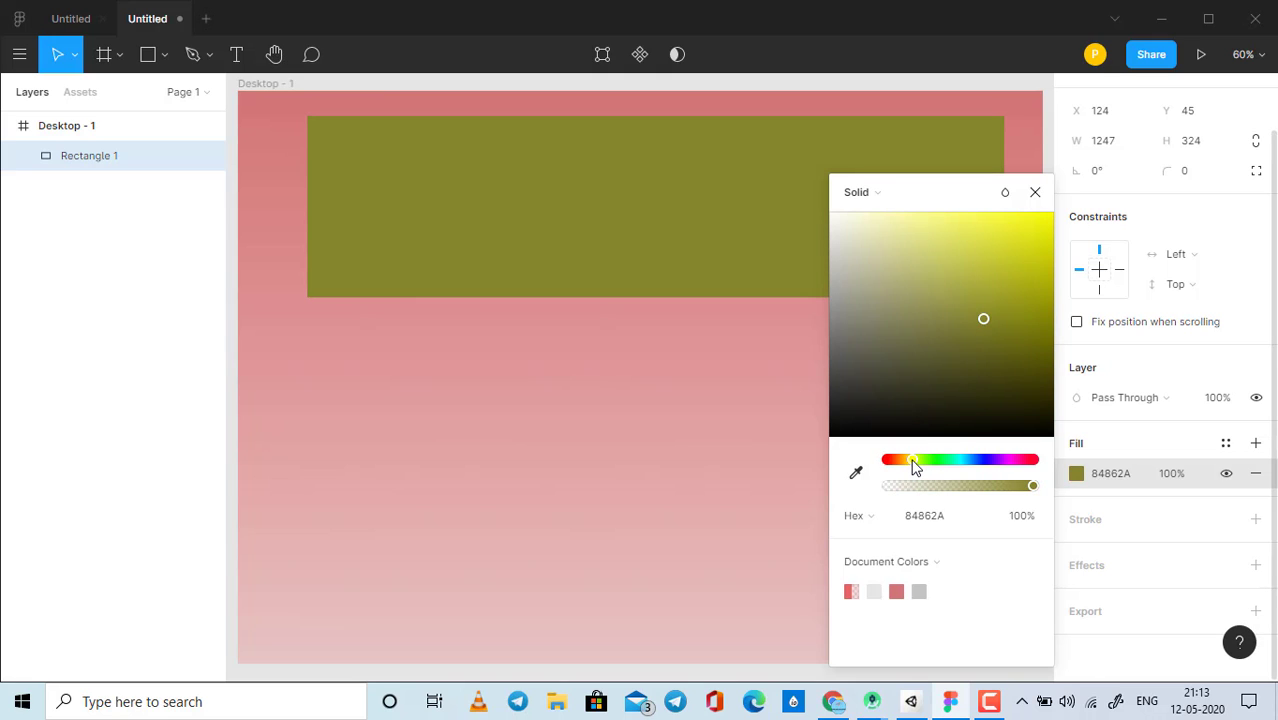
mouse_move(1020, 250)
left_mouse_down()
mouse_move(1030, 226)
mouse_move(933, 338)
mouse_move(960, 272)
left_mouse_up()
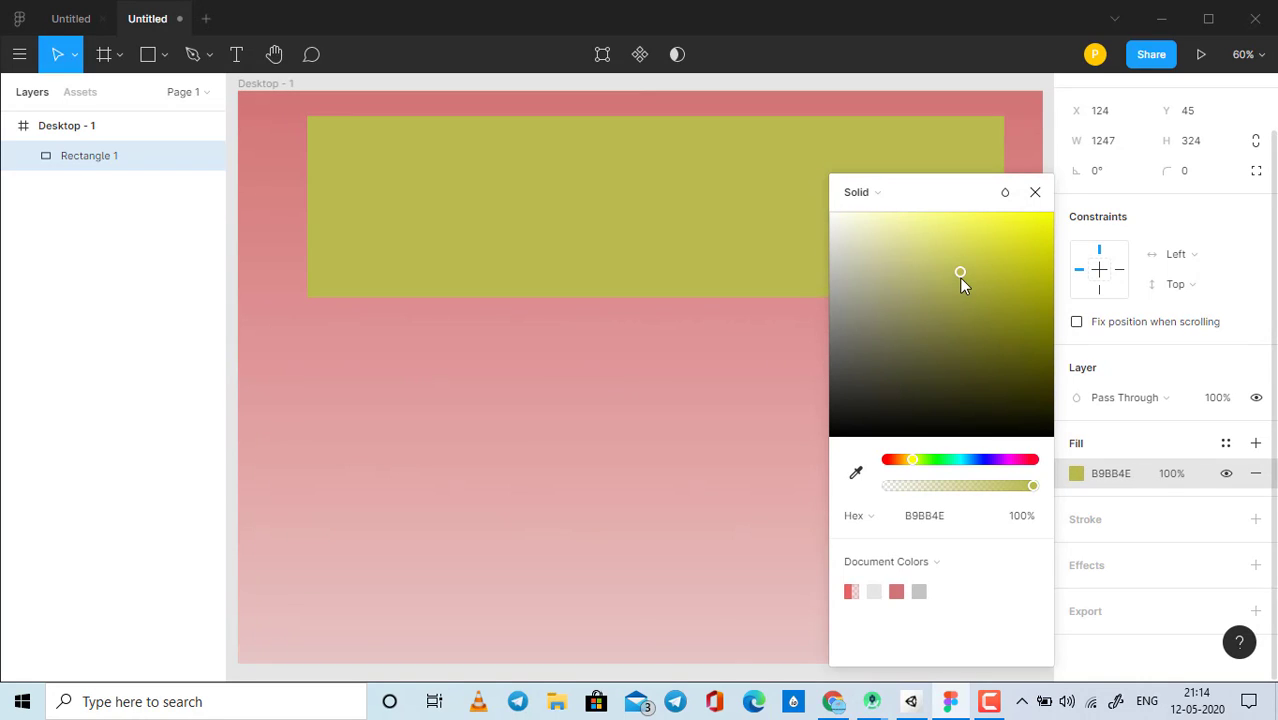
left_click(1036, 193)
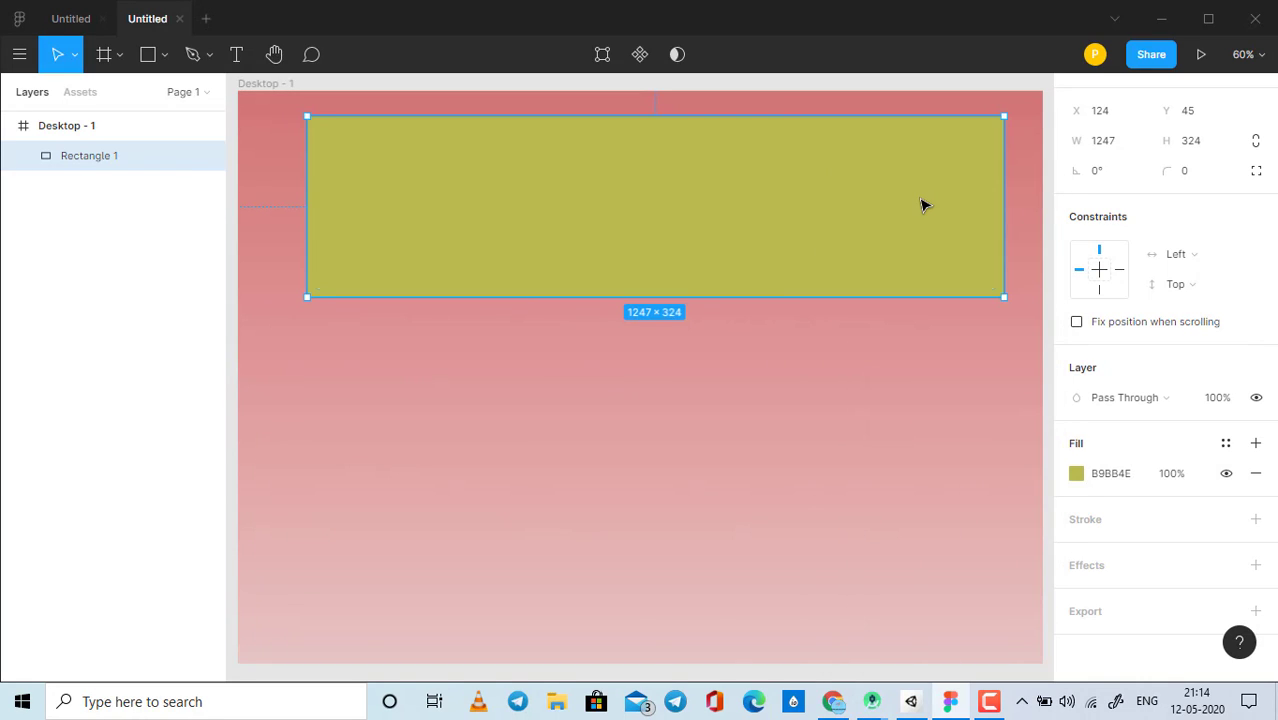
key("Delete")
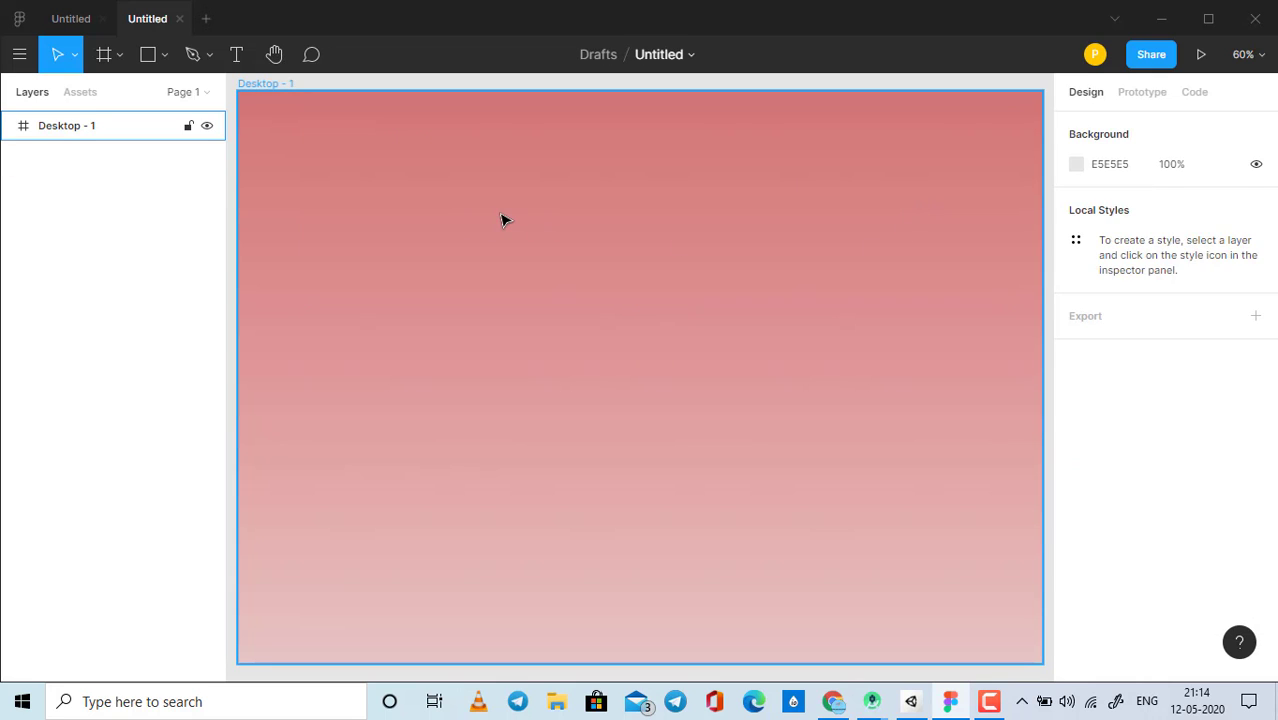
Step: Add a text box near the frame's top reading 'Pc Line-up' at font size 50
key("t")
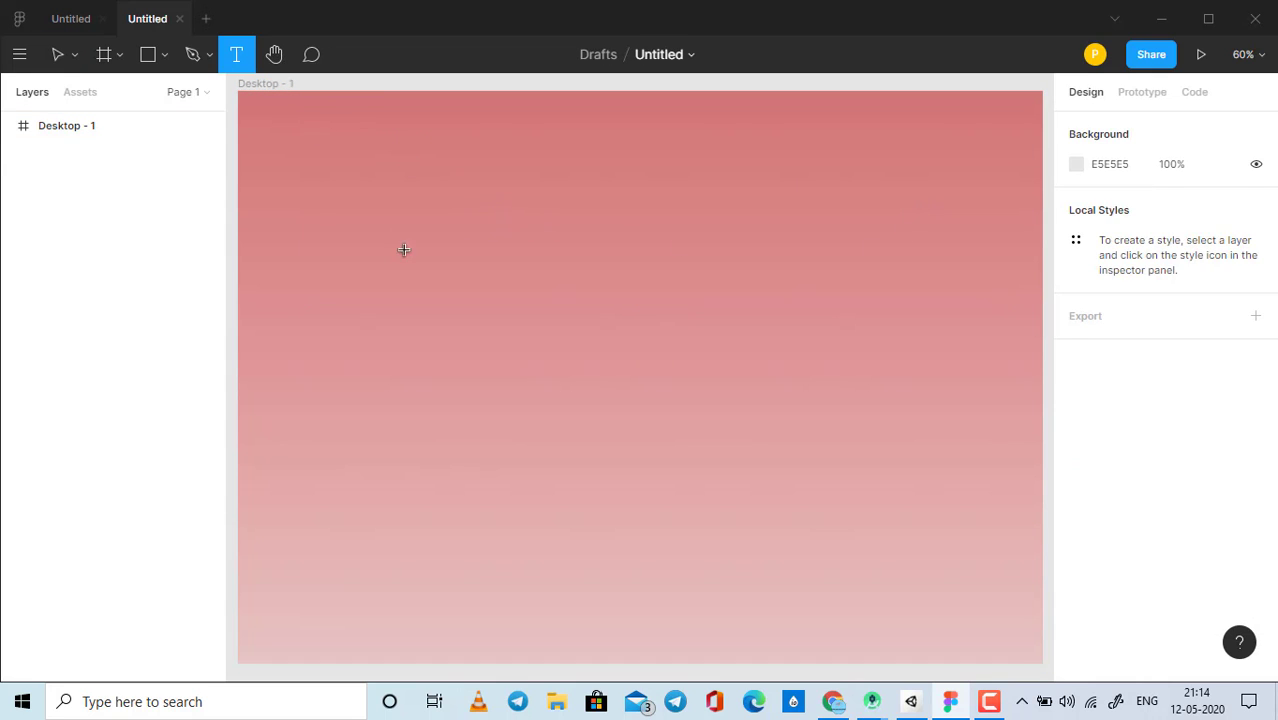
left_click_drag(316, 130, 958, 471)
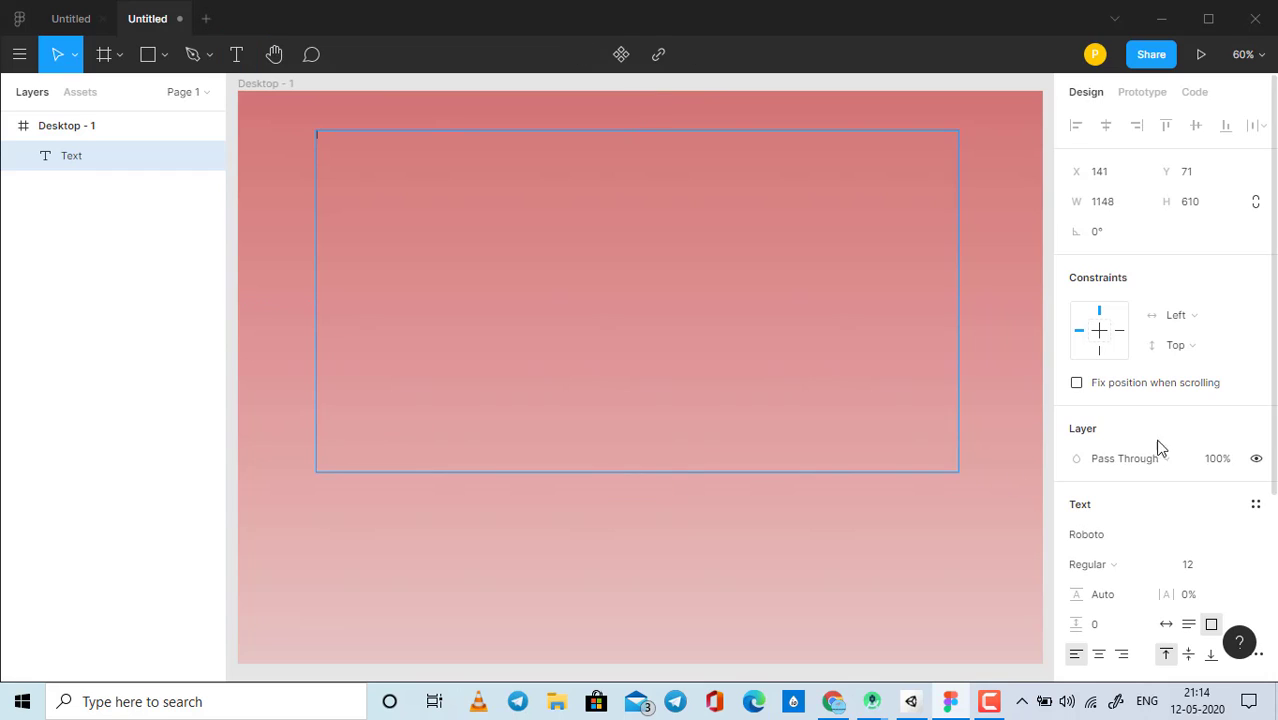
scroll(1158, 445, "down", 2)
left_click(1199, 478)
type("50")
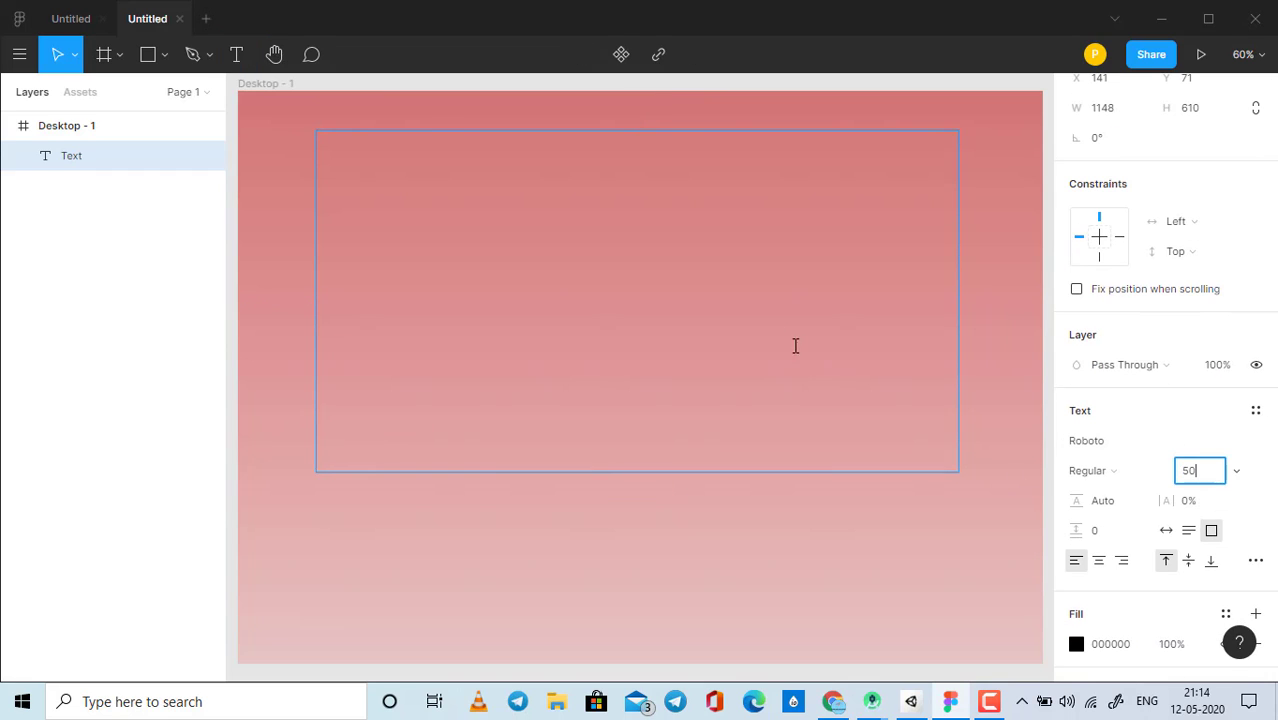
key("Return")
type("Pc L")
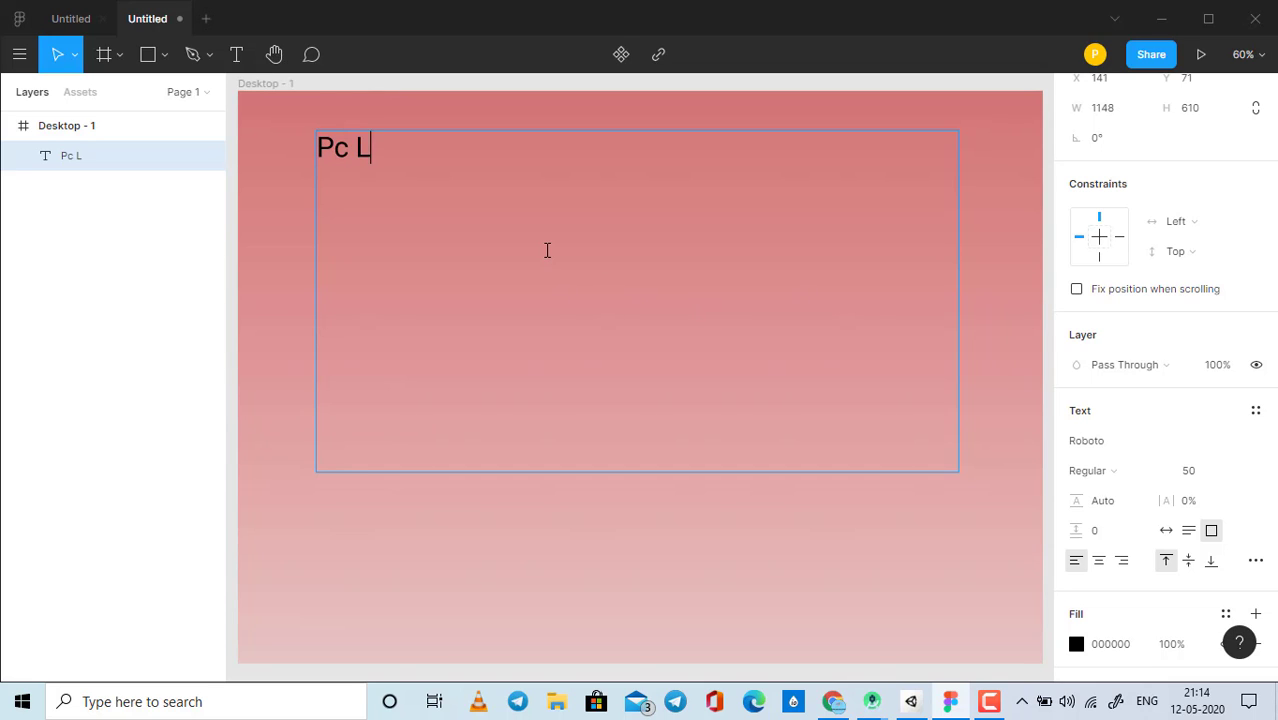
type("inwe")
key("BackSpace")
key("BackSpace")
type("e-")
type("u")
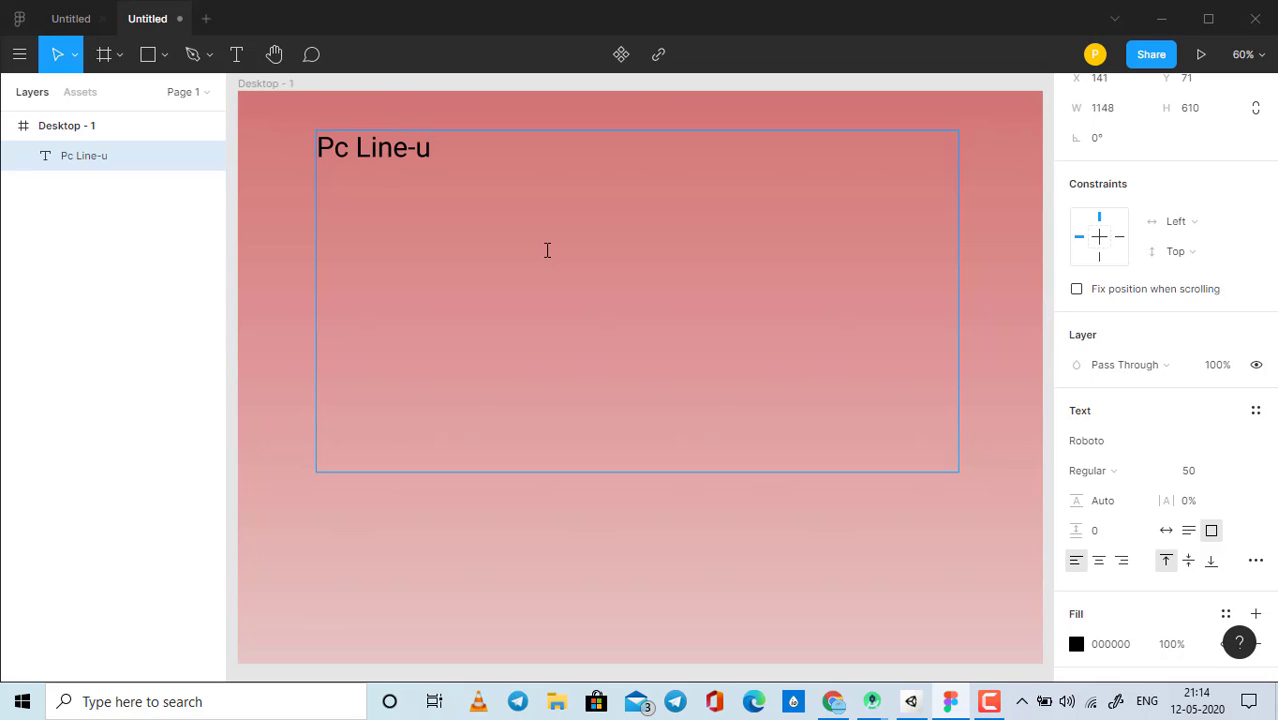
type("p")
key("Escape")
Step: Reselect the Pc Line-up text and change its font size
left_click(478, 160)
left_click(436, 155)
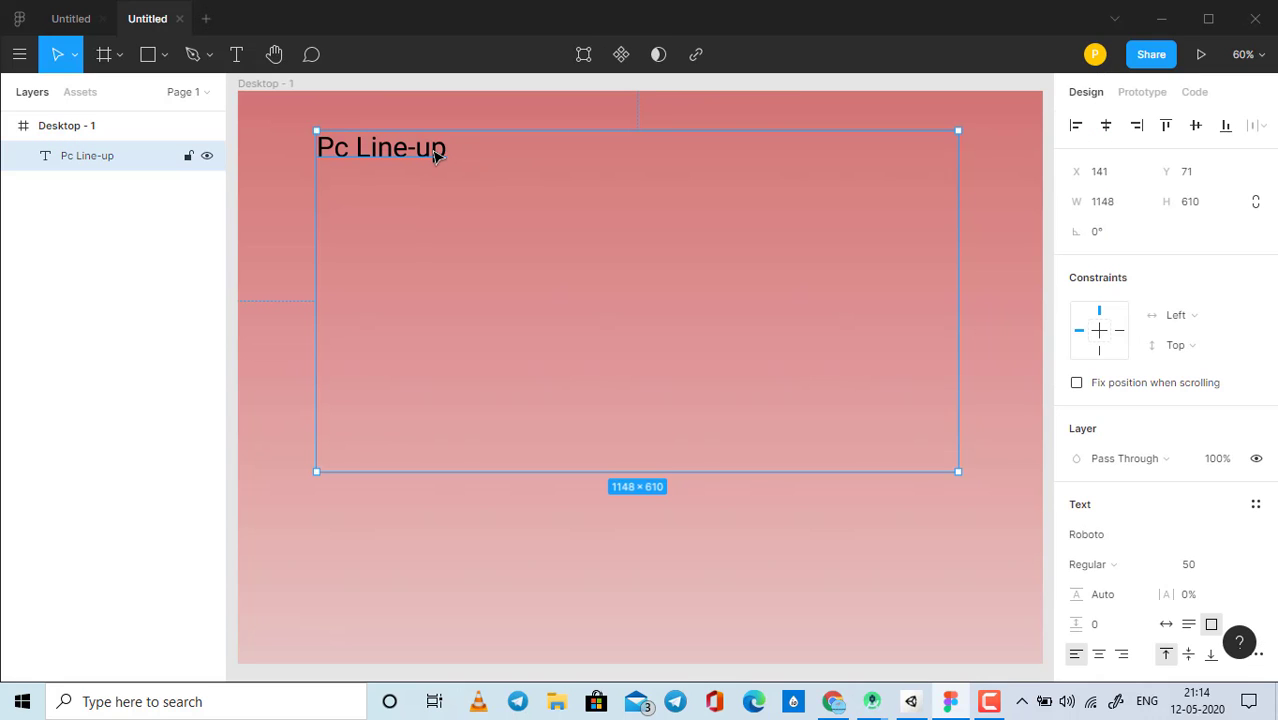
double_click(440, 152)
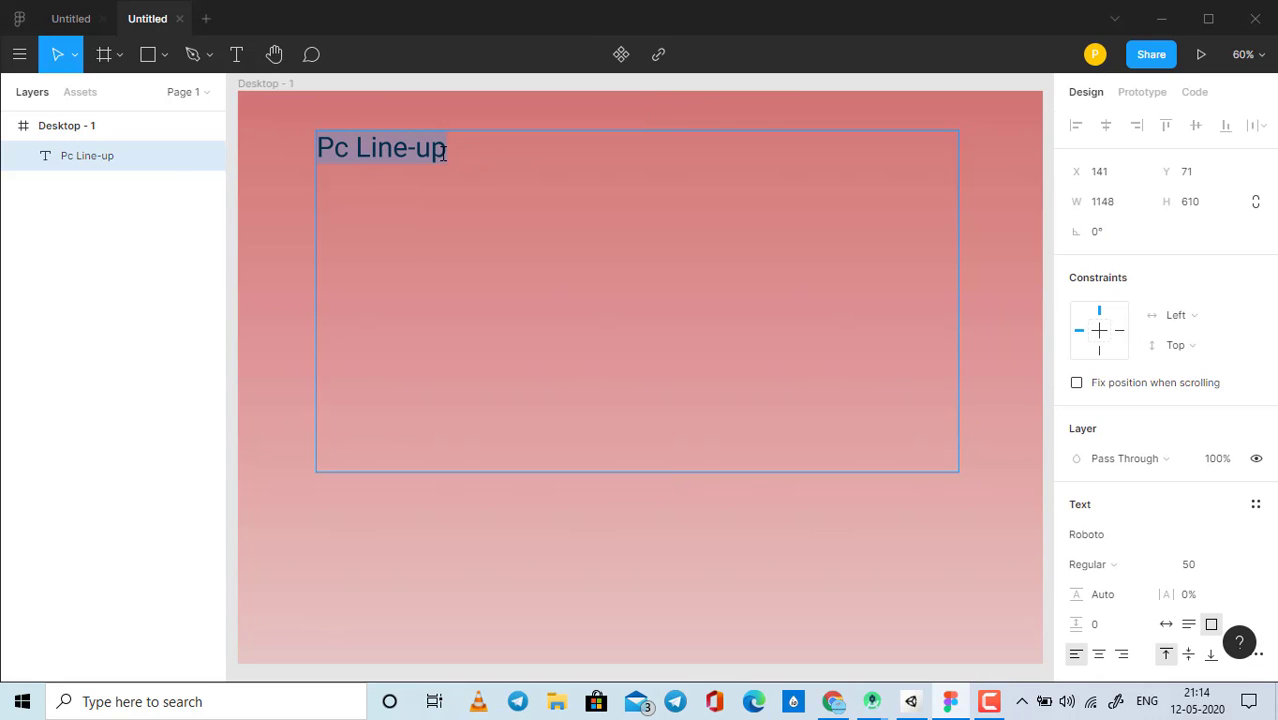
left_click(487, 196)
left_click_drag(400, 160, 325, 150)
left_click(648, 241)
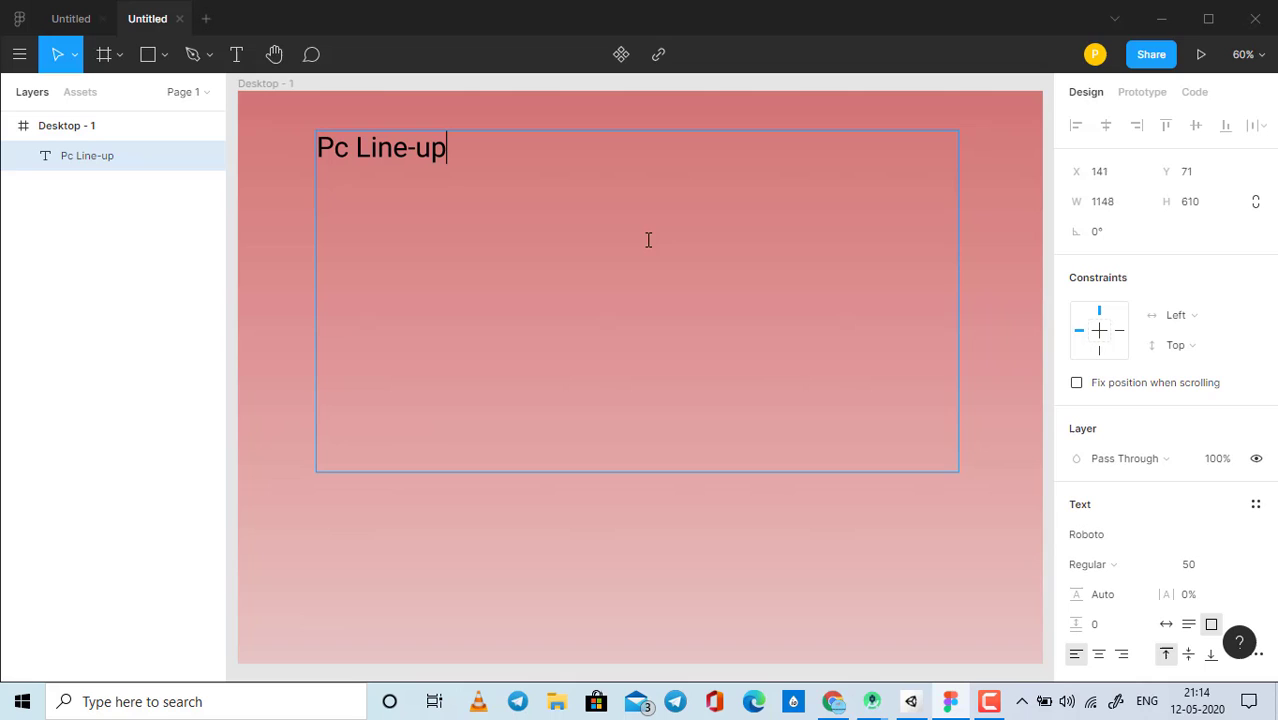
left_click(1205, 569)
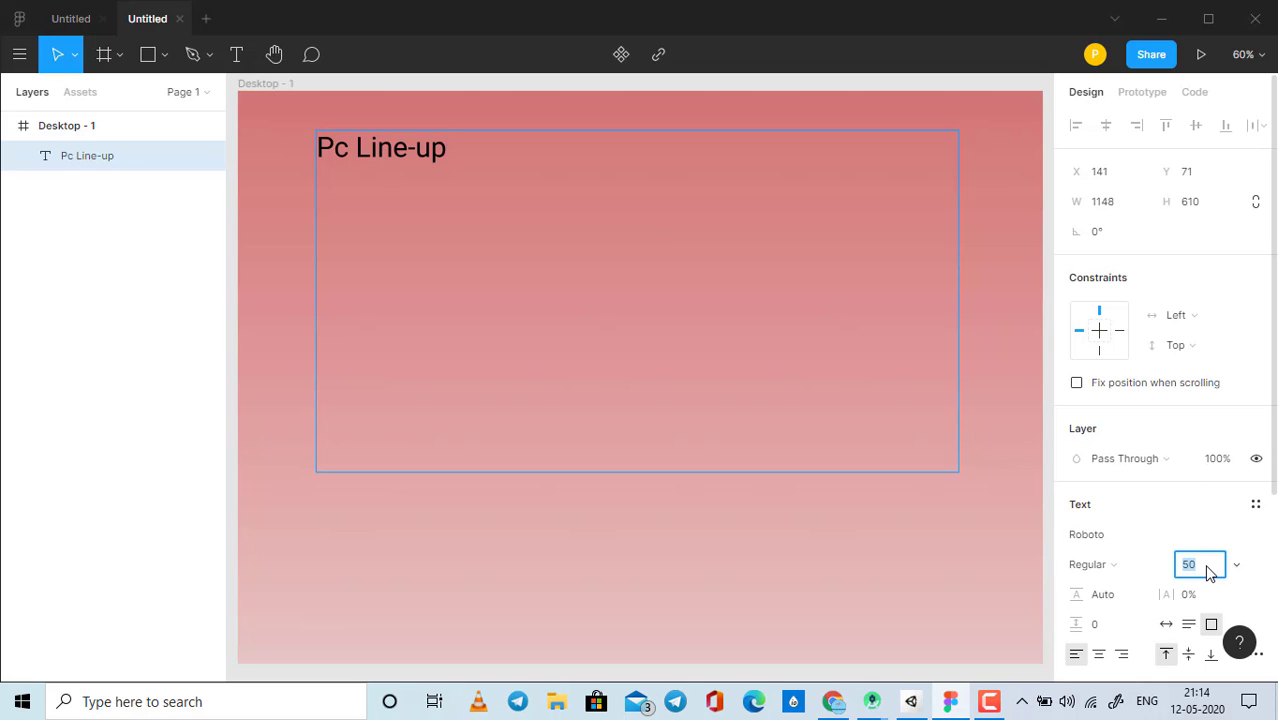
type("100")
key("Return")
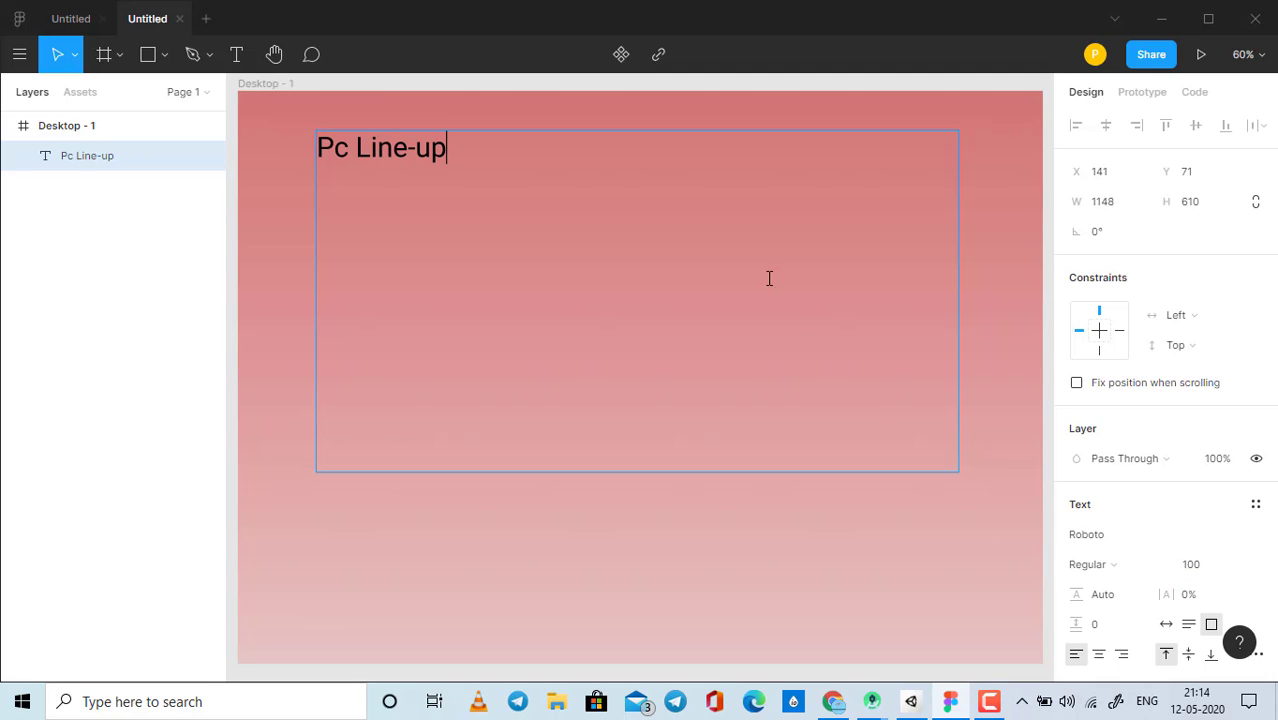
Step: Enlarge the Pc Line-up heading to font size 100
left_click_drag(534, 170, 336, 145)
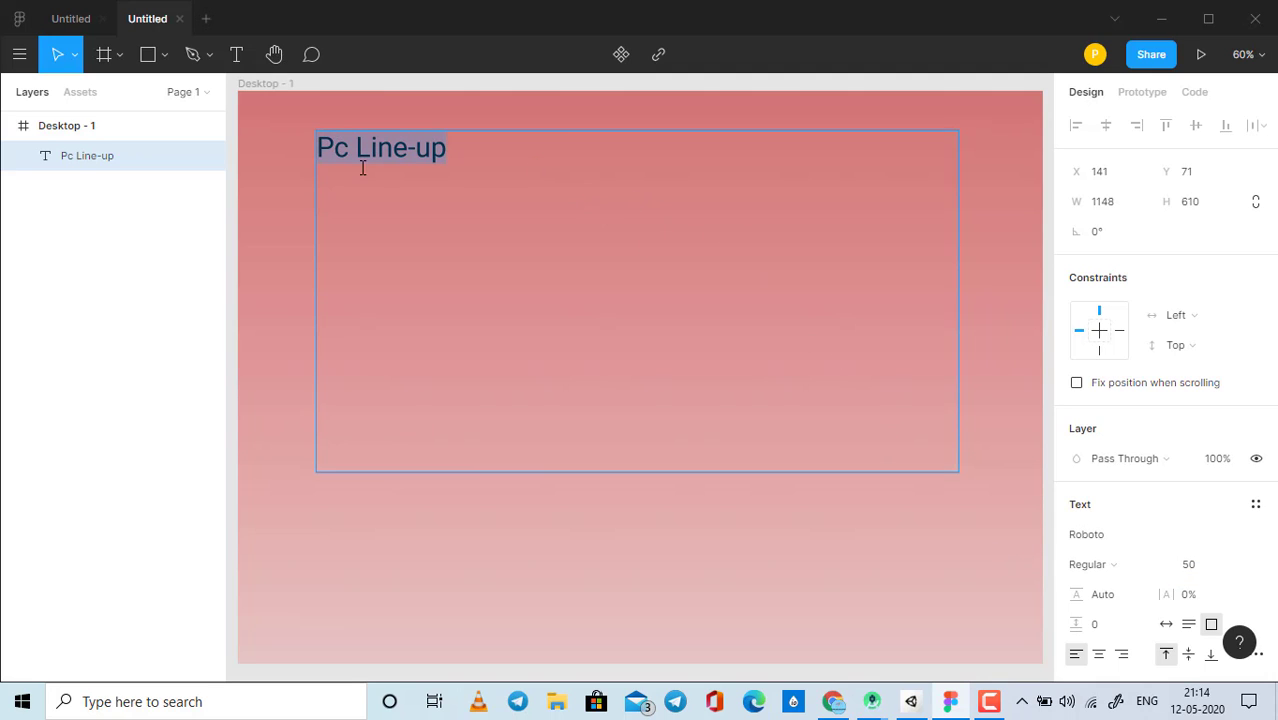
left_click(1199, 566)
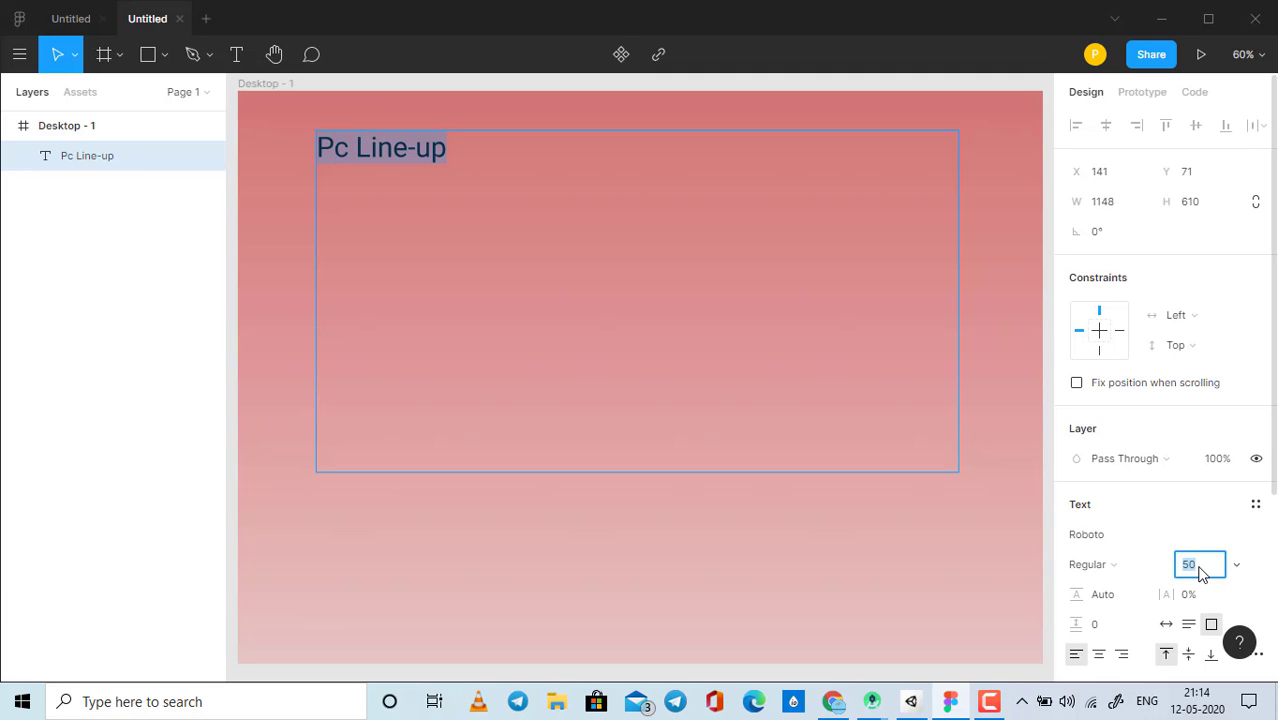
type("100")
key("Return")
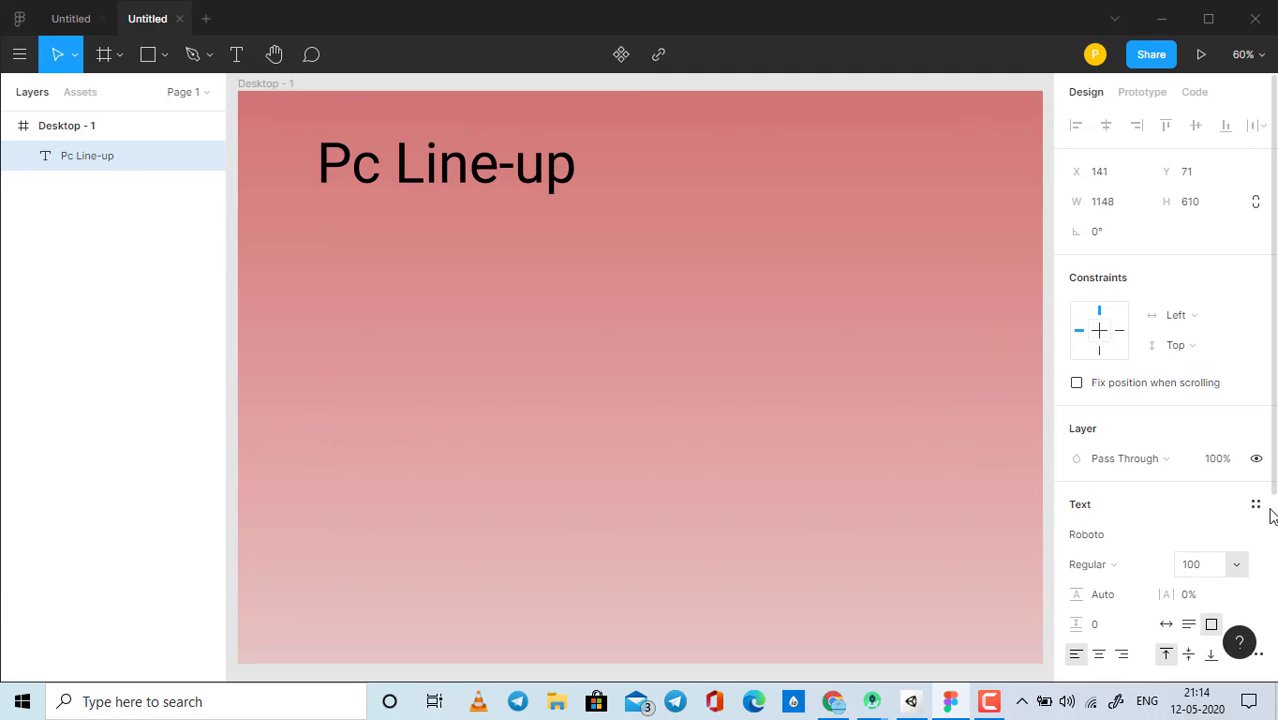
double_click(440, 165)
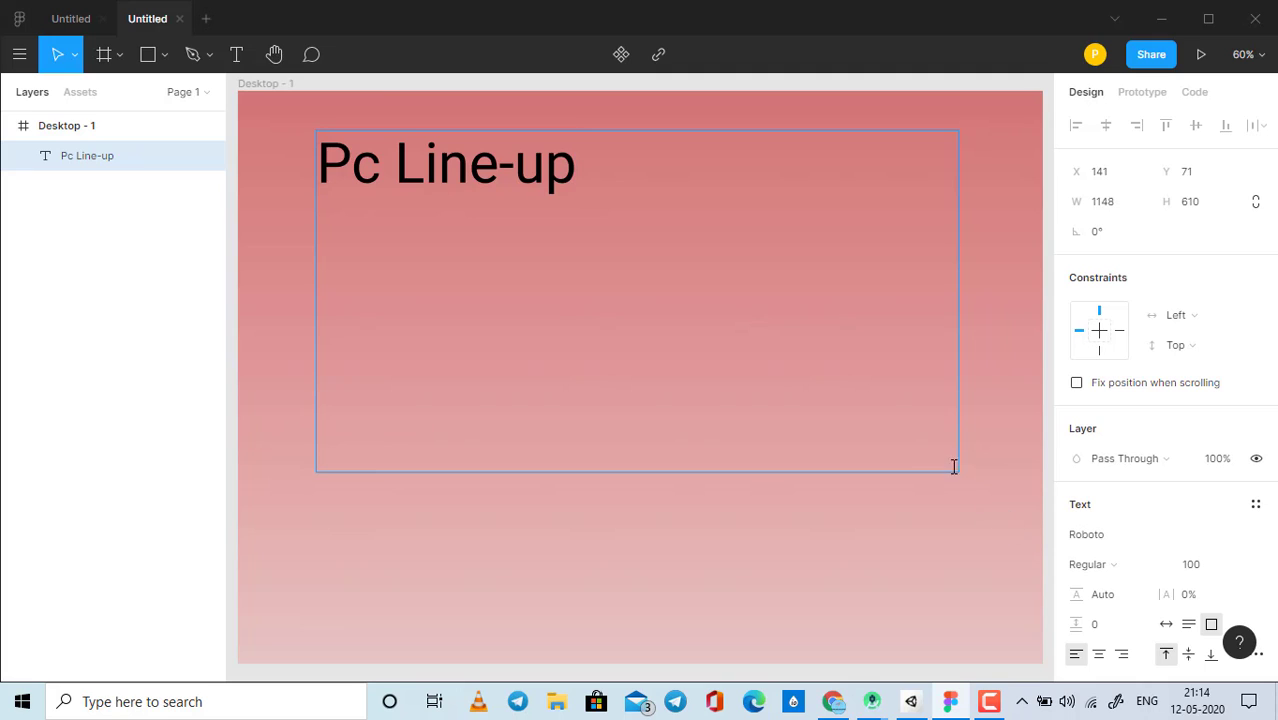
key("ctrl+a")
left_click(812, 370)
key("Escape")
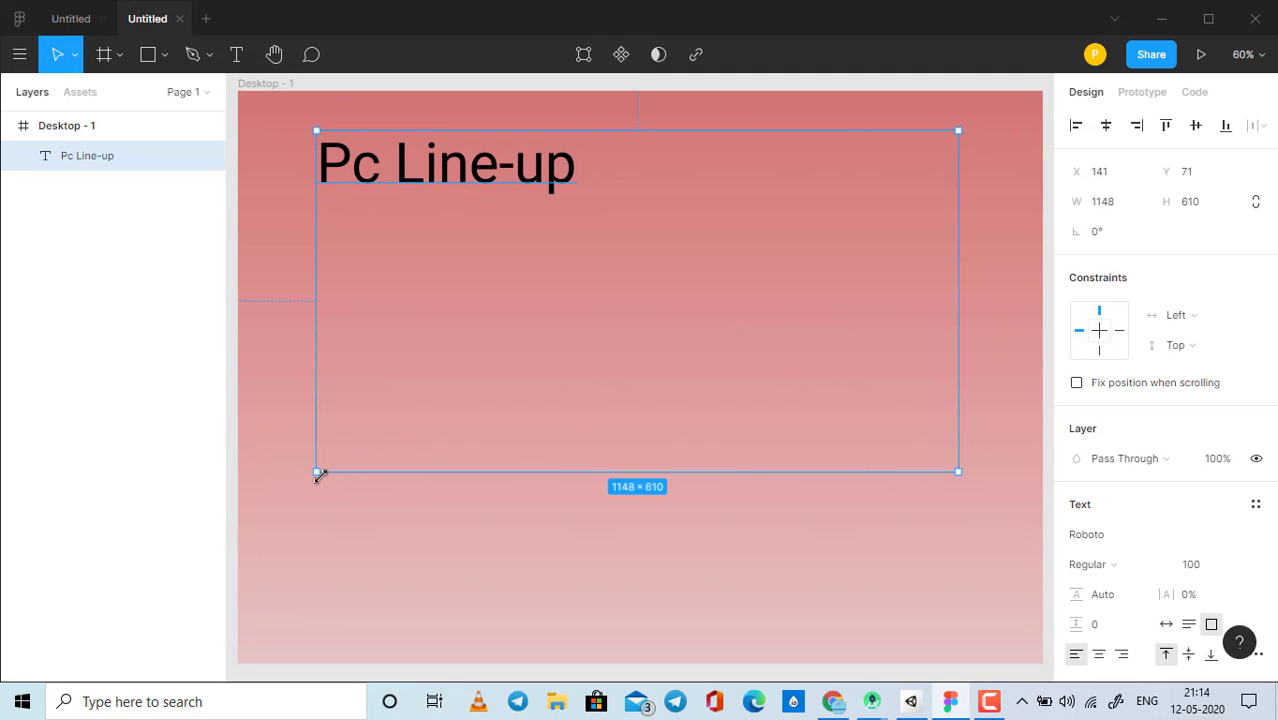
Step: Trim the heading's text box to fit the text, about 496 × 130
mouse_move(318, 474)
left_mouse_down()
mouse_move(265, 220)
mouse_move(273, 203)
left_mouse_up()
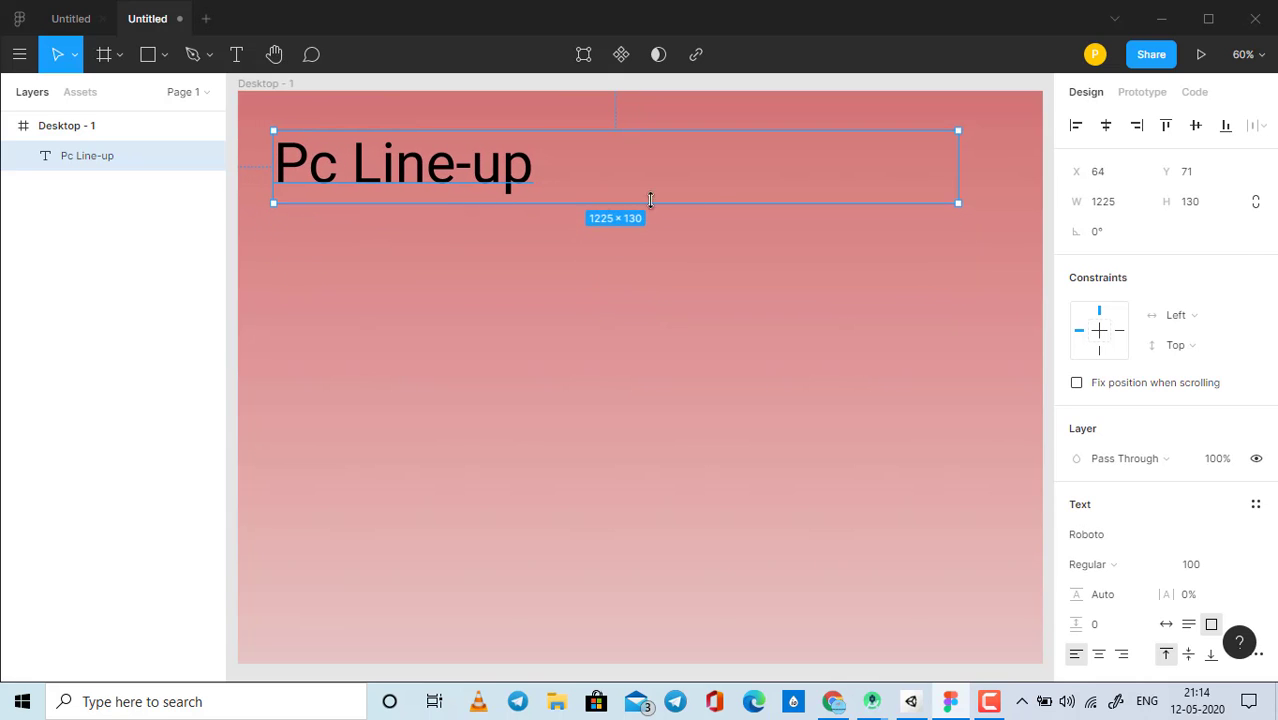
key("Escape")
left_click(596, 163)
key("Escape")
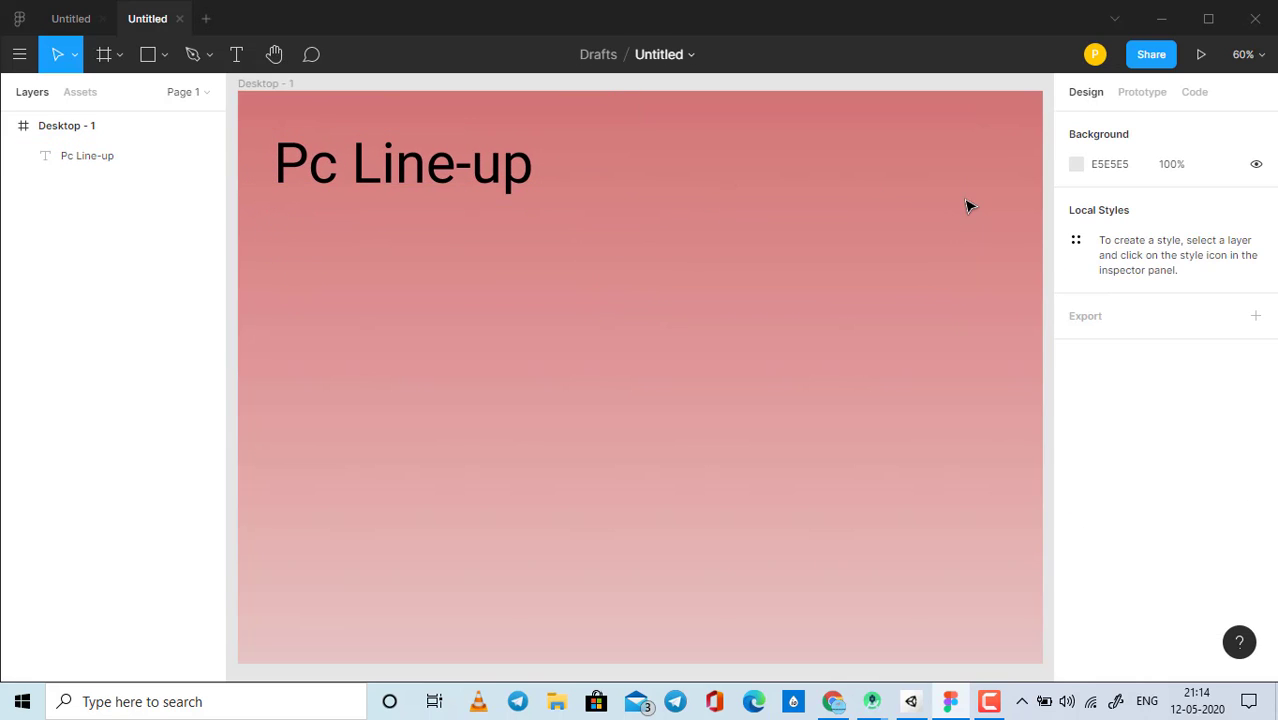
left_click(516, 171)
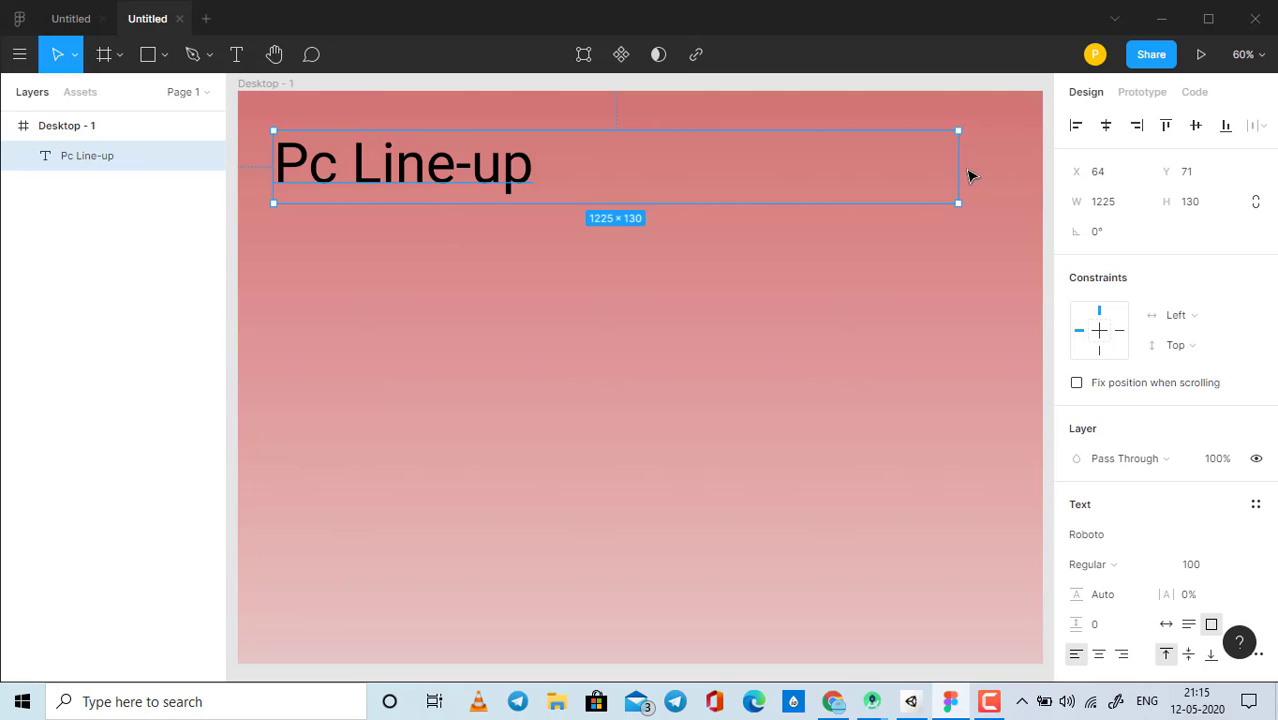
left_click_drag(961, 185, 549, 168)
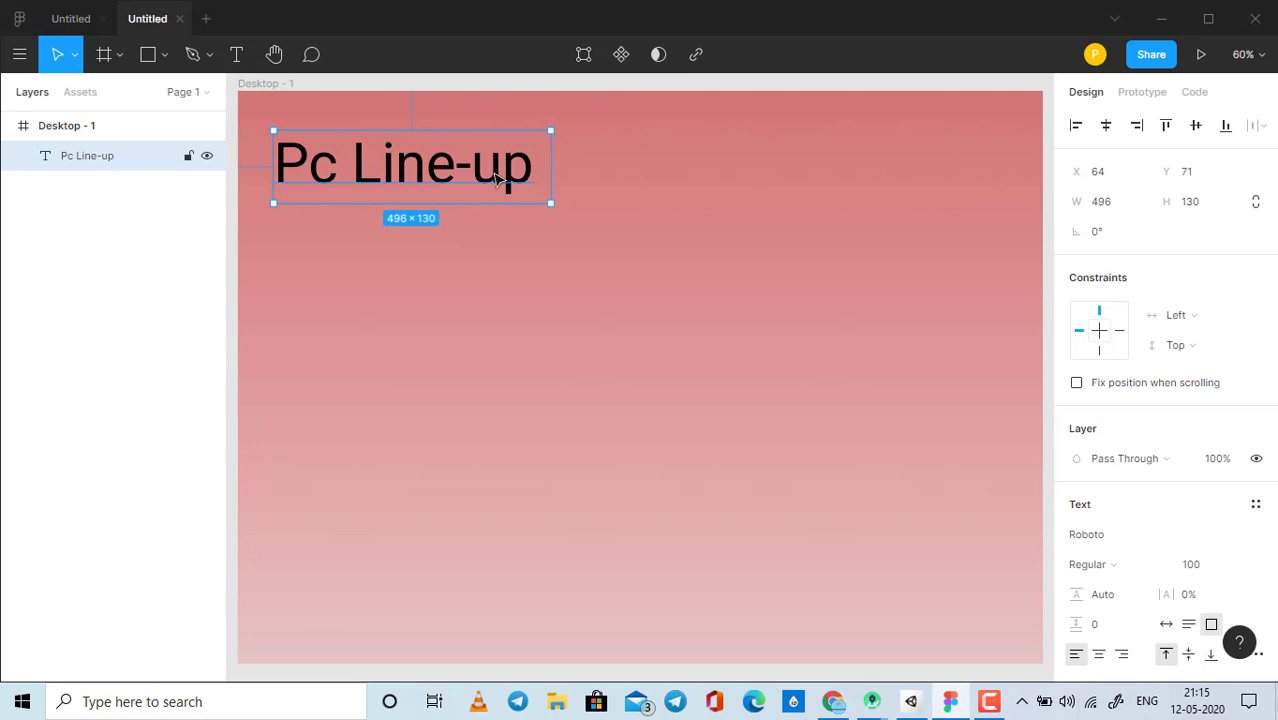
Step: Change the heading's font, trying Reem Kufi before settling on Risque
left_click(1110, 537)
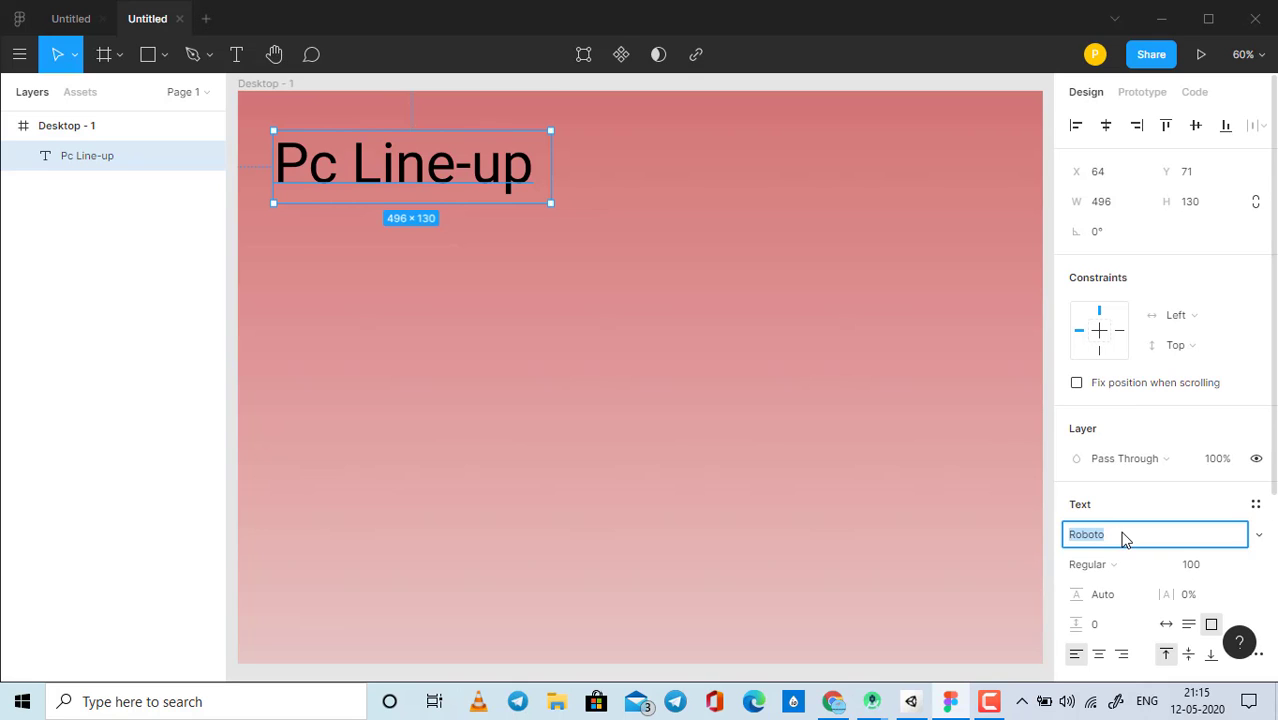
left_click(1258, 540)
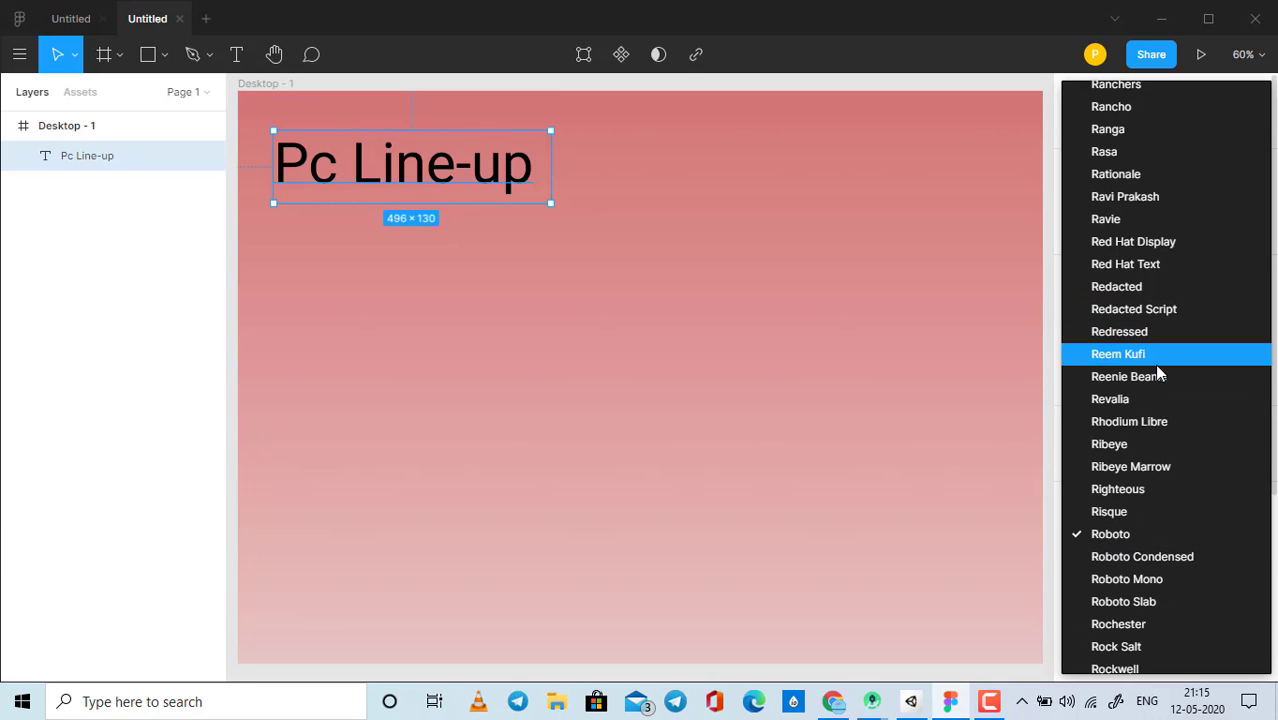
left_click(1152, 355)
left_click(583, 190)
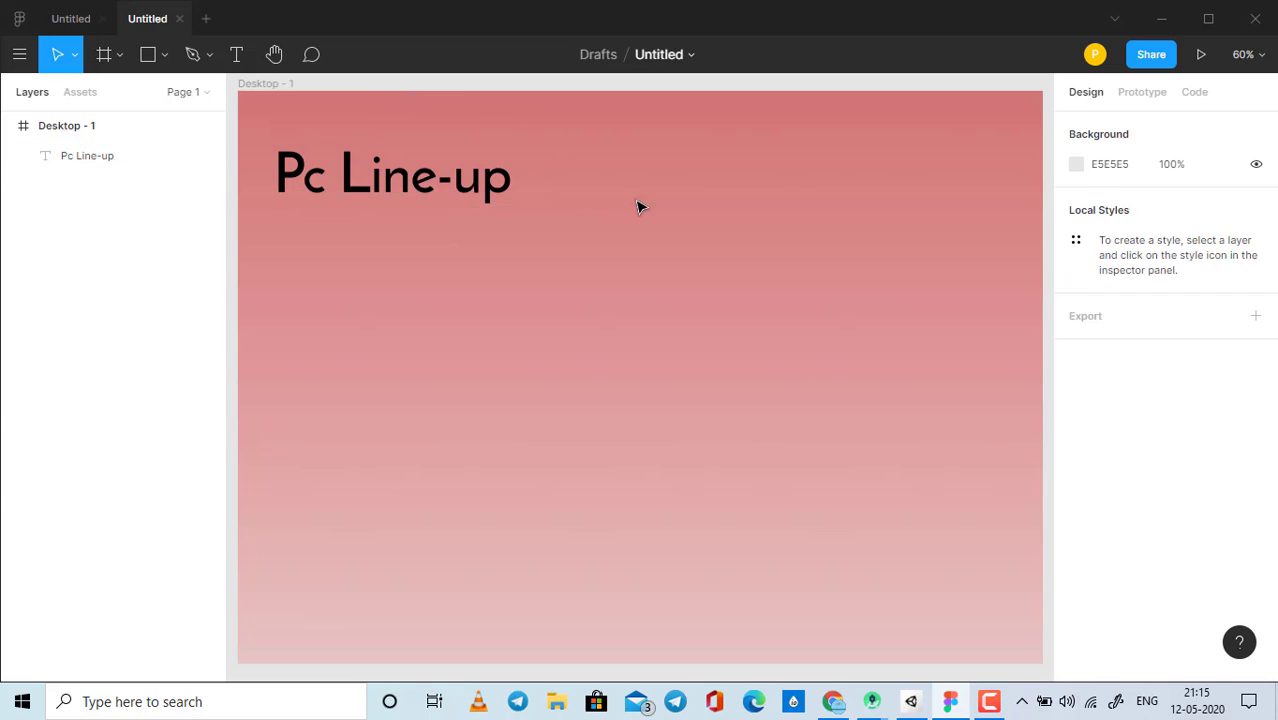
left_click(90, 155)
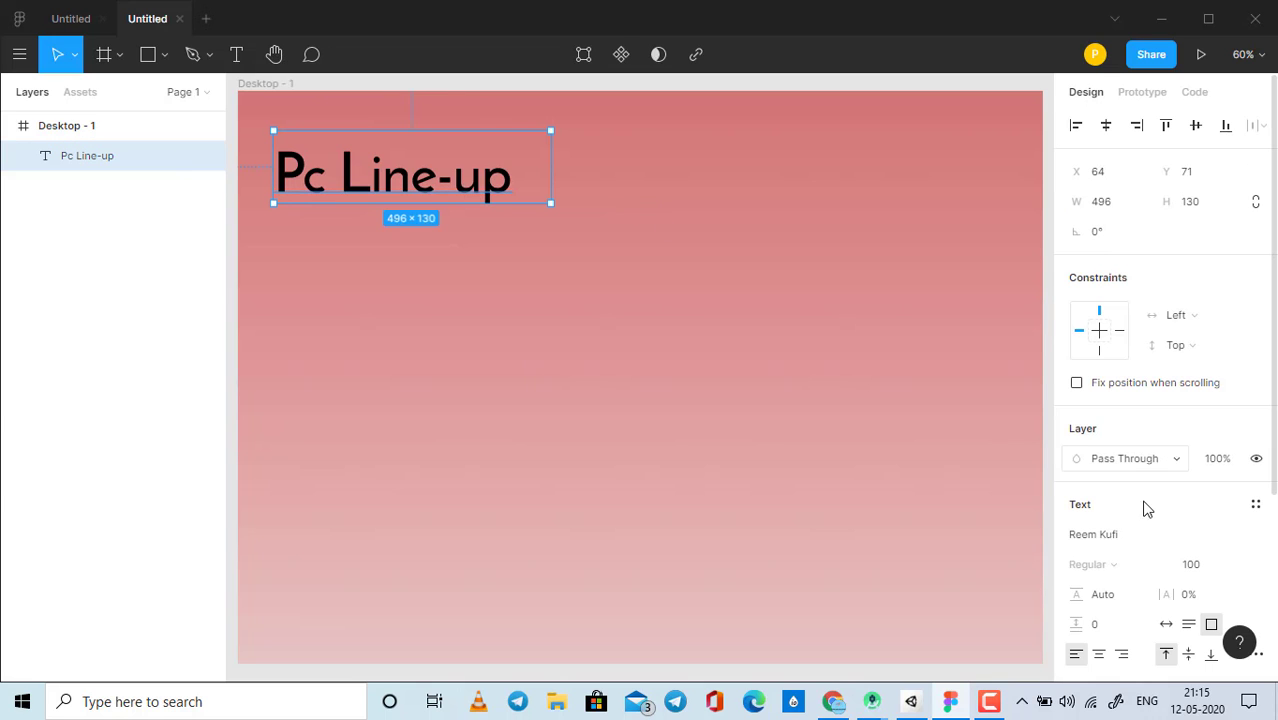
left_click(1188, 530)
scroll(1270, 545, "down", 3)
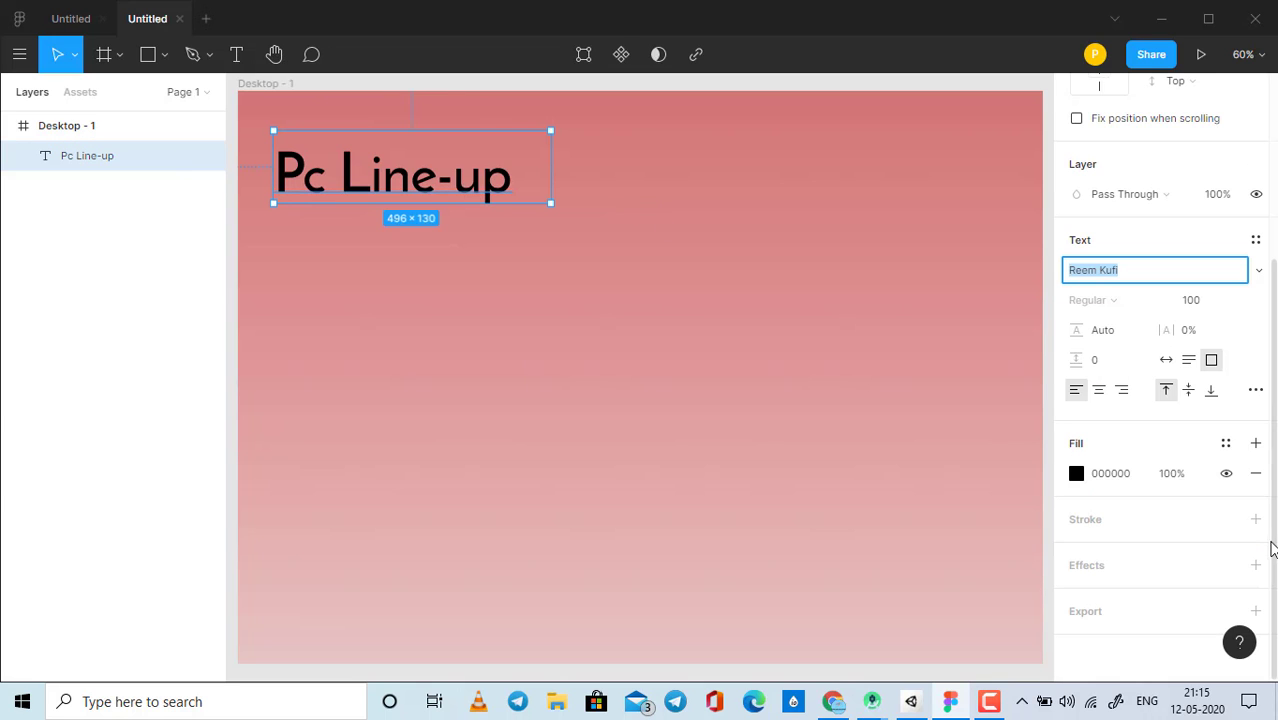
left_click(1258, 270)
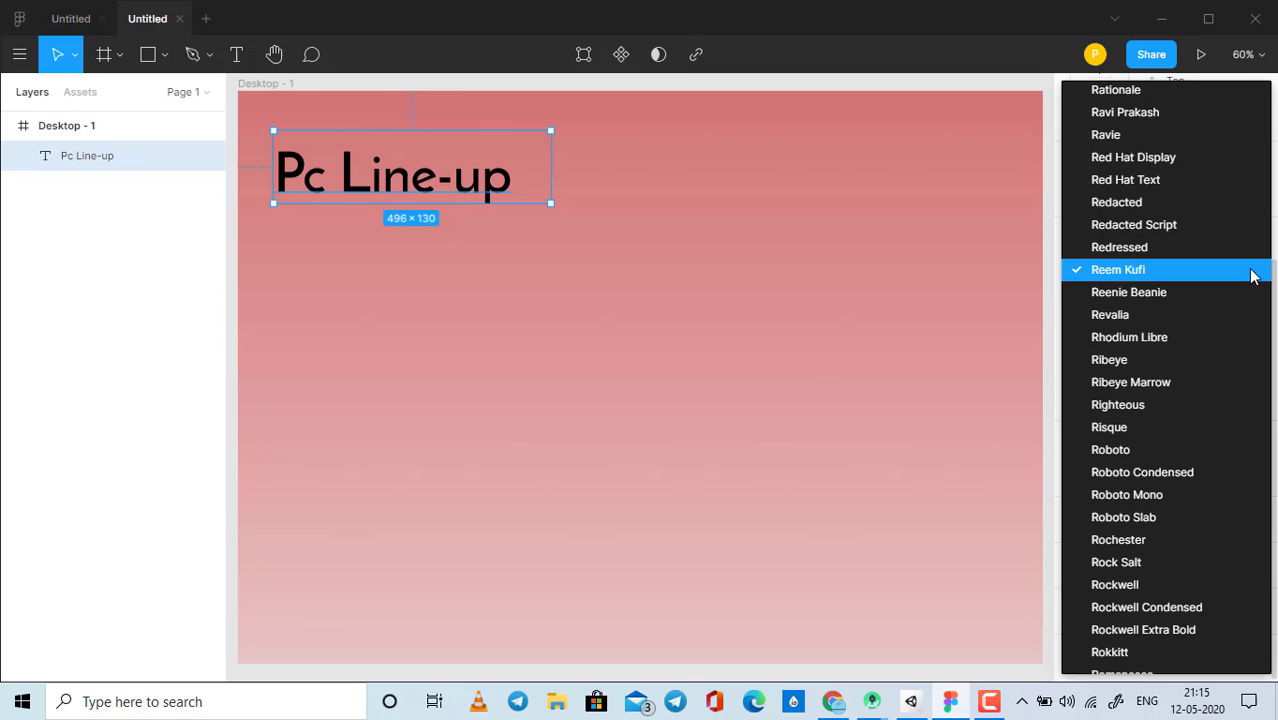
left_click(1211, 429)
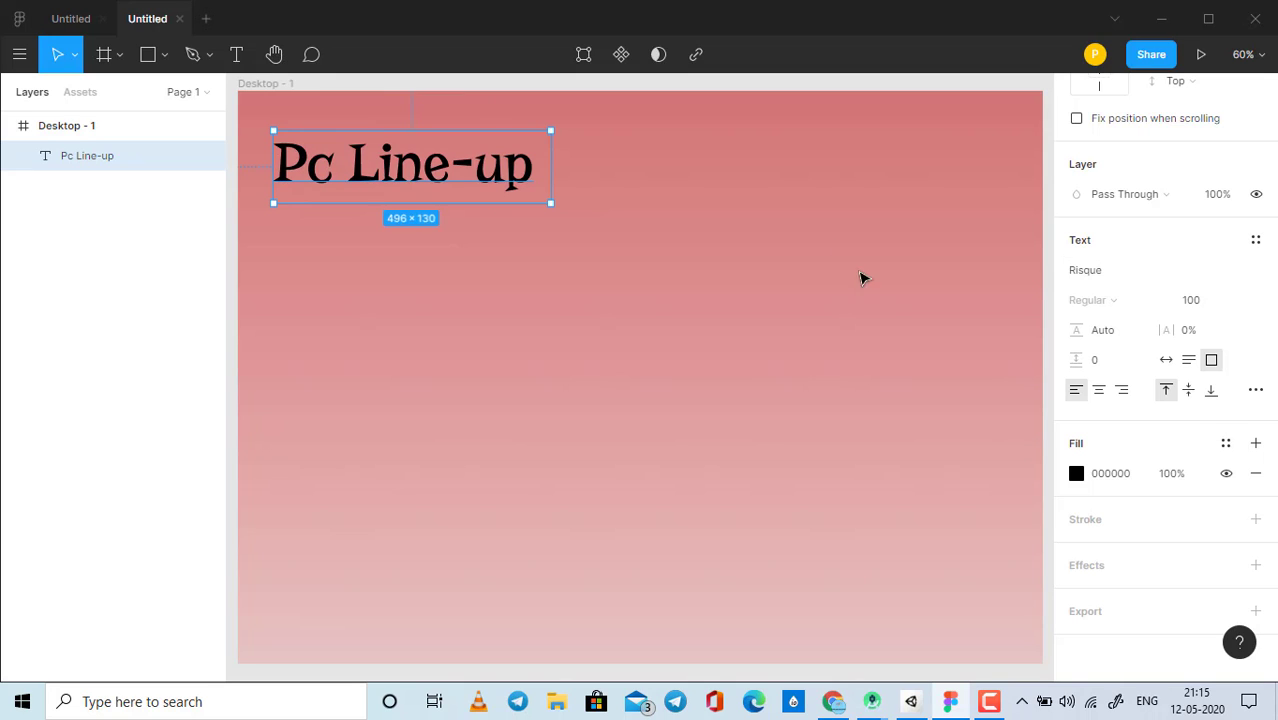
Step: Centre the Pc Line-up heading horizontally near the top of the frame
left_click(817, 232)
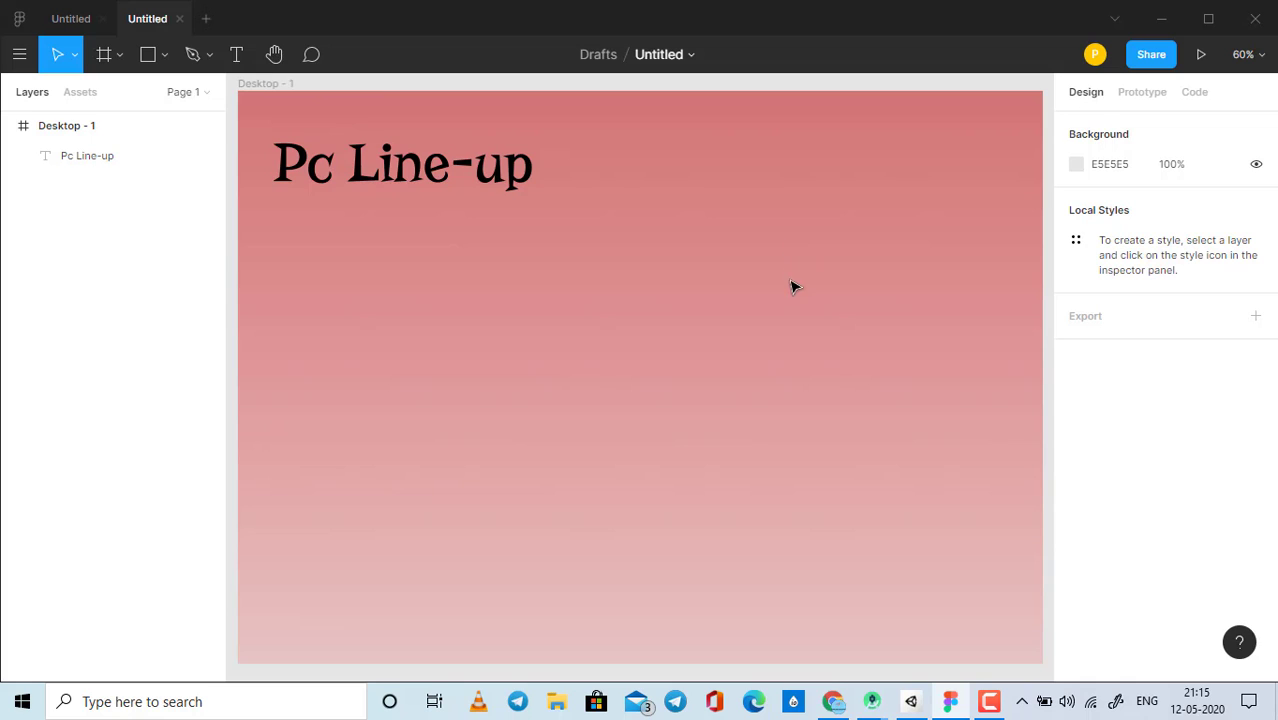
left_click_drag(455, 178, 675, 178)
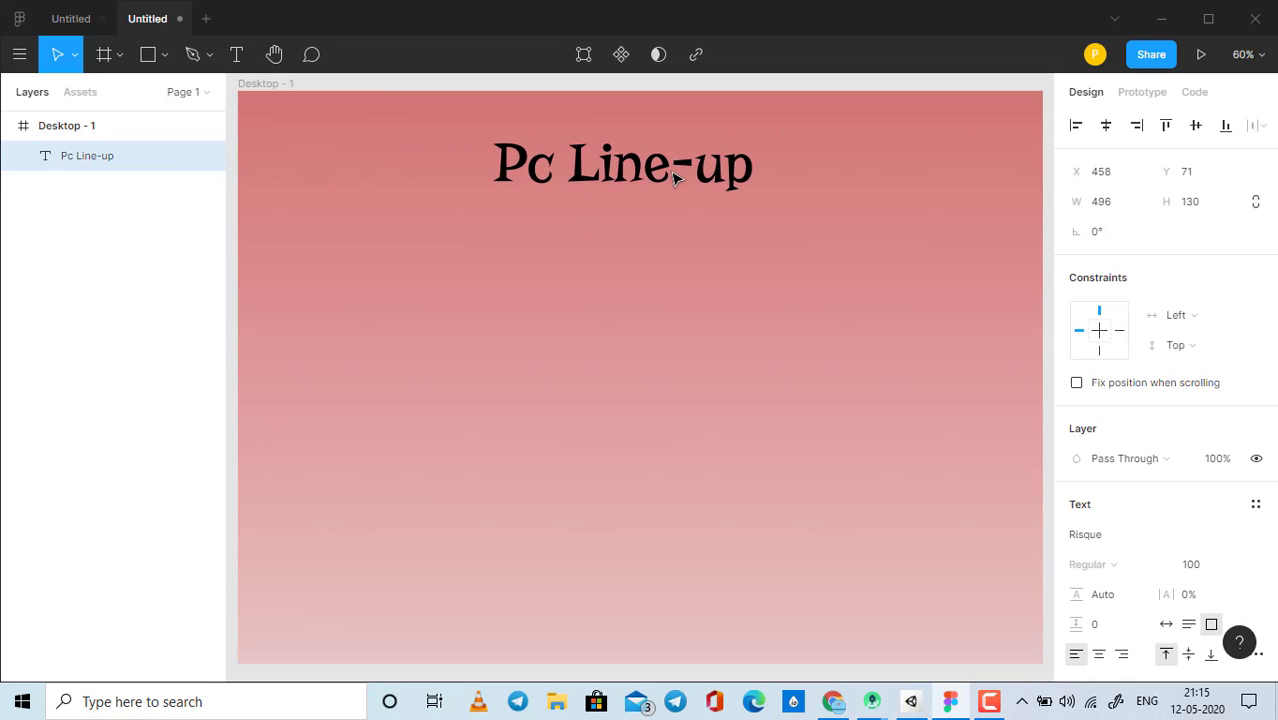
left_click_drag(674, 178, 681, 178)
left_click(723, 248)
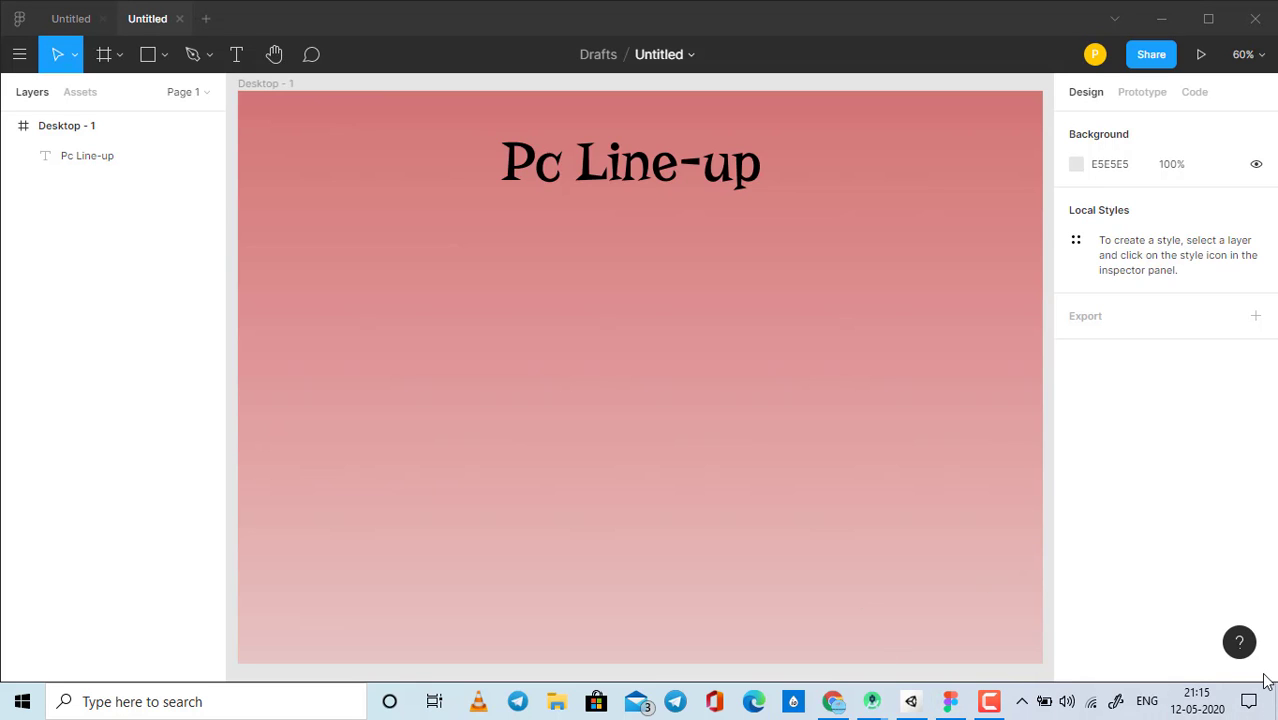
left_click(1161, 18)
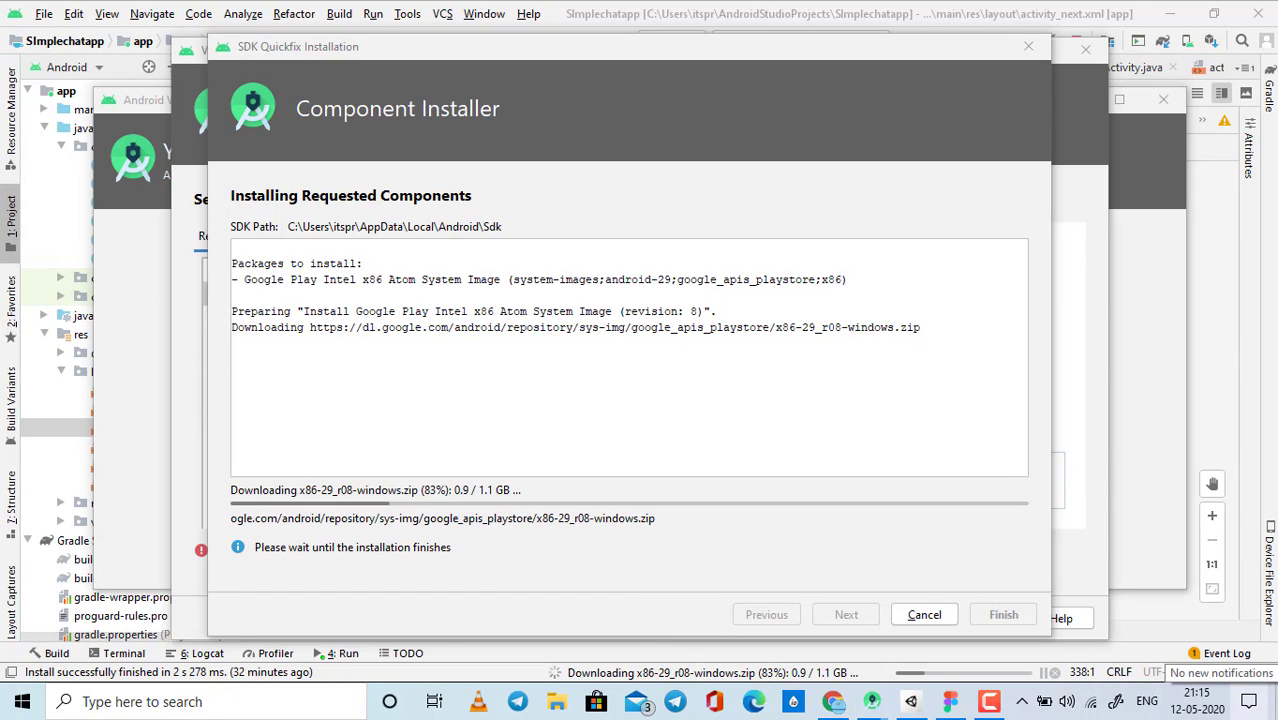
key("alt+Tab")
key("alt+Tab")
key("alt+Tab")
key("alt+Tab")
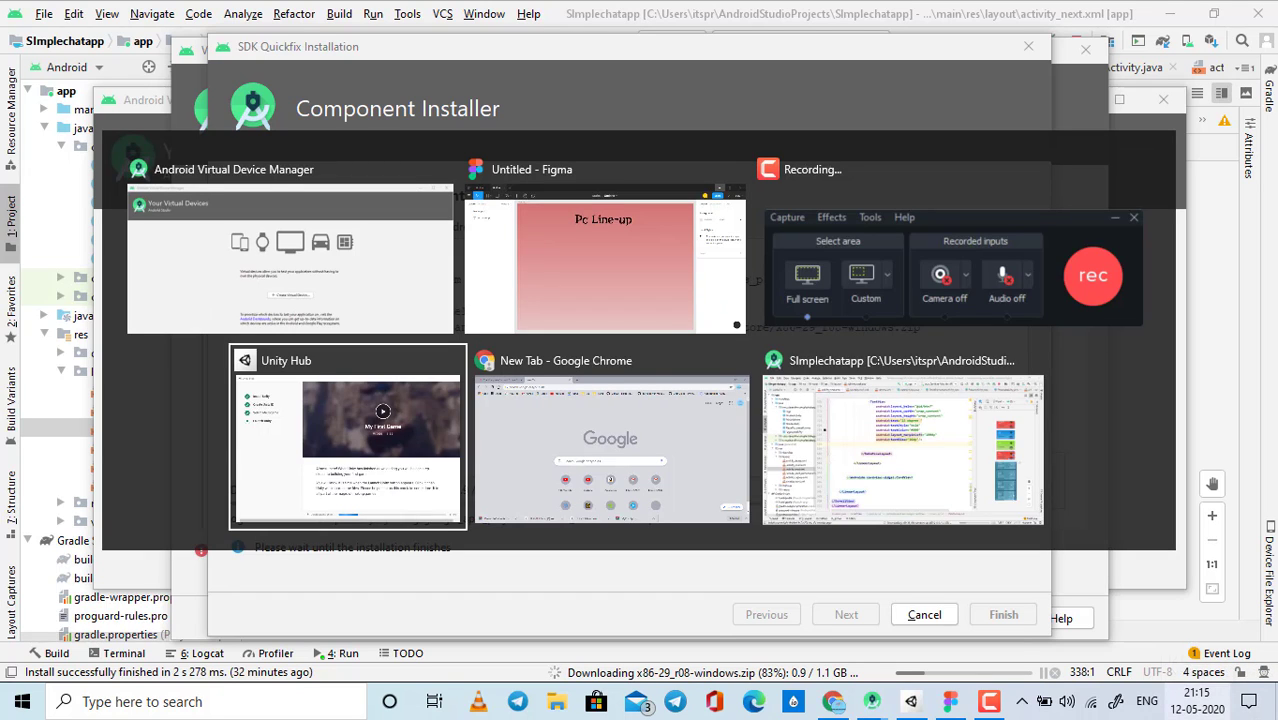
key("alt+Tab")
key("alt+Tab")
key("alt+Tab")
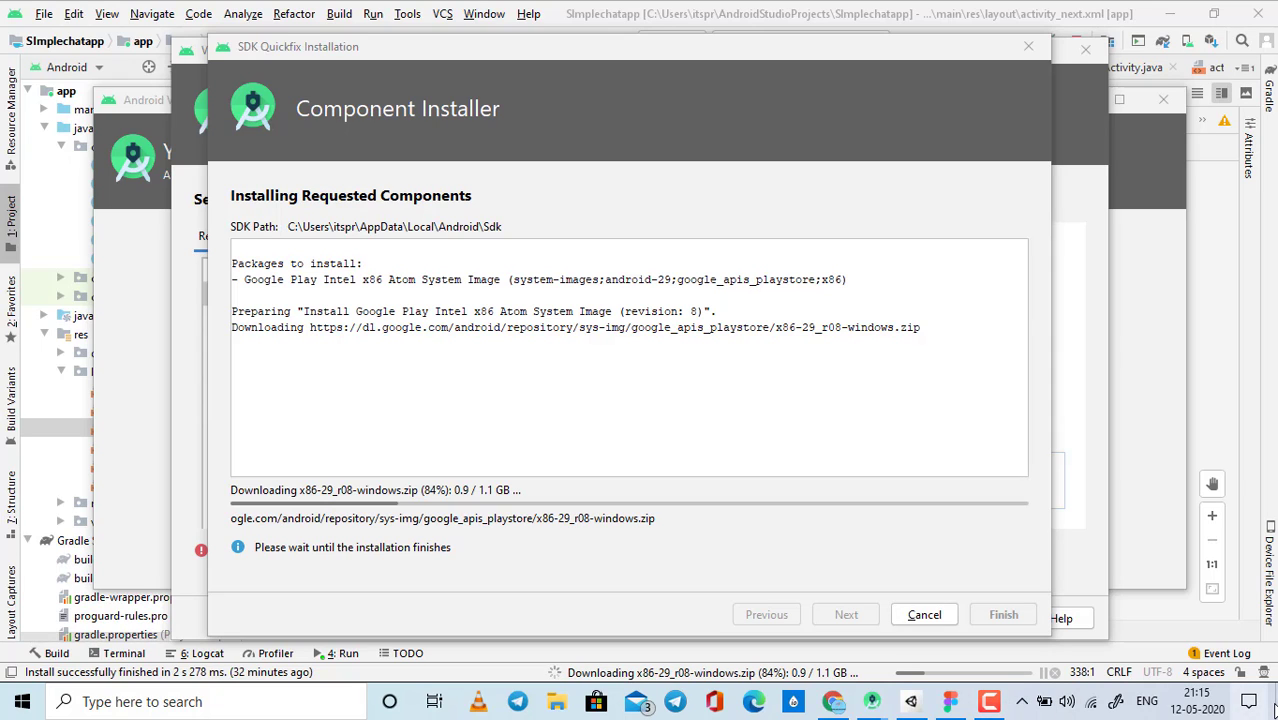
left_click(1249, 702)
left_click(1273, 700)
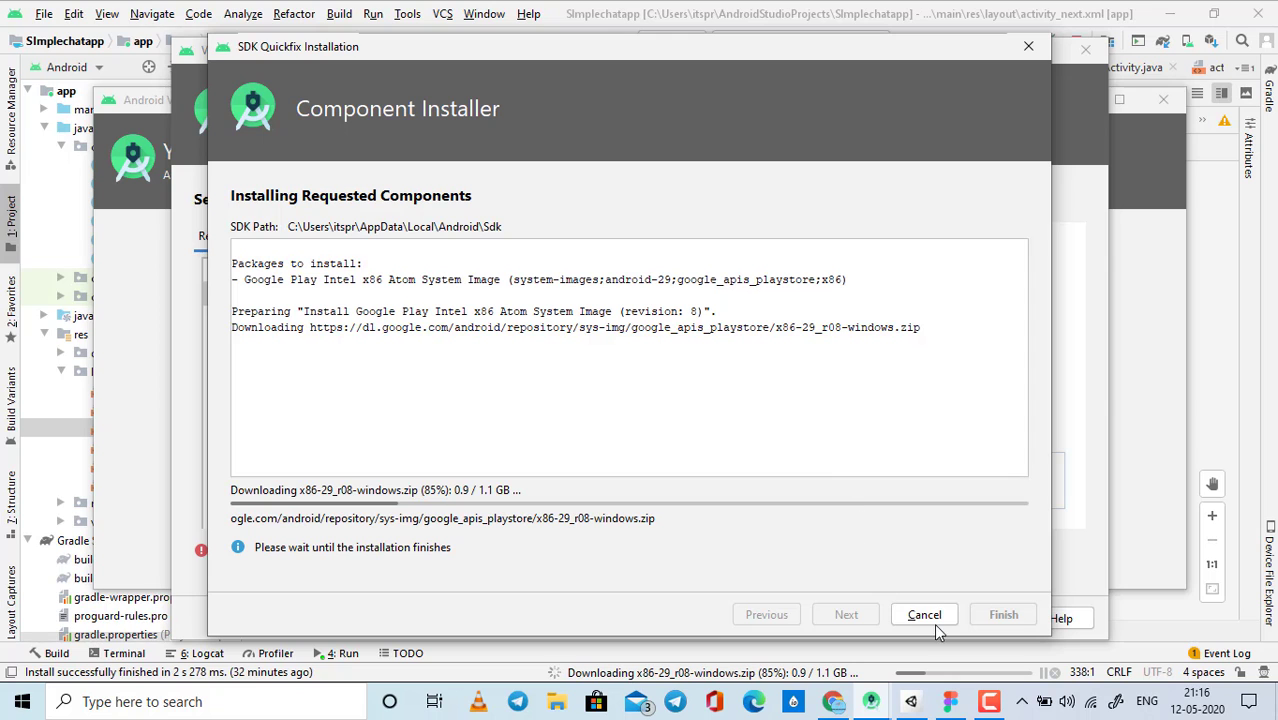
left_click(833, 703)
left_click(1180, 14)
left_click(950, 701)
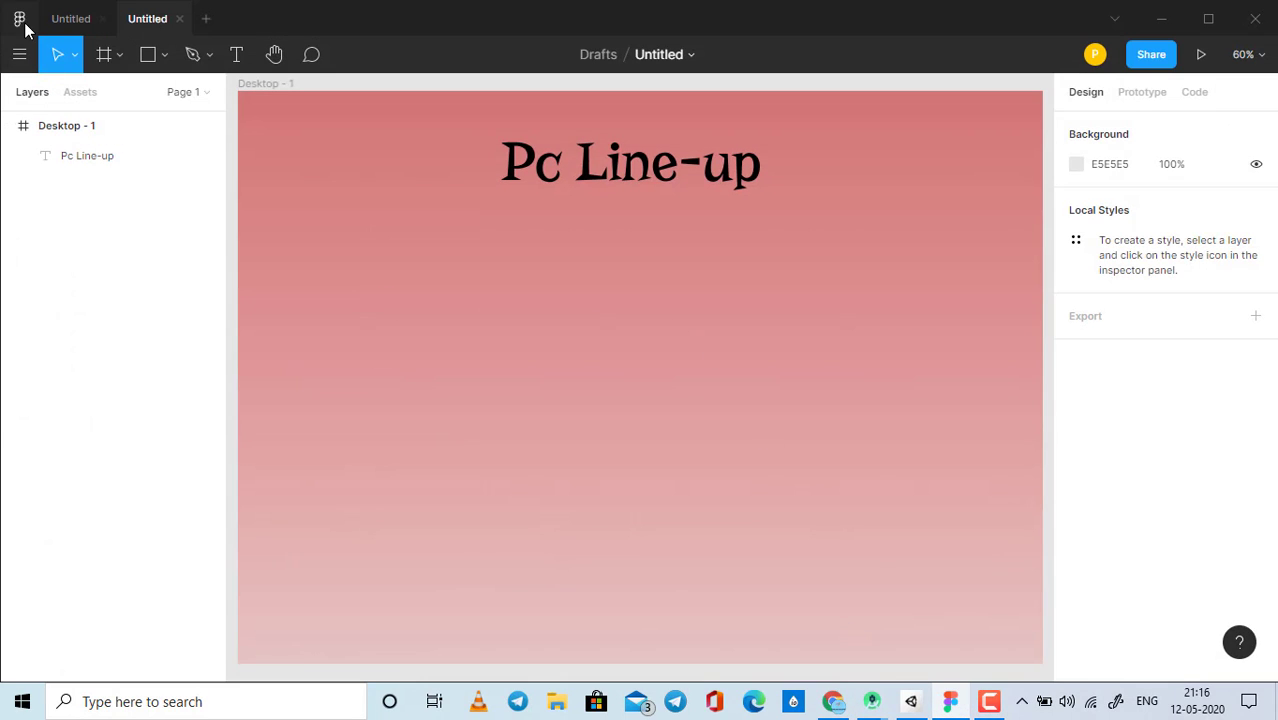
Step: Place the avatar image file just below the heading
left_click(20, 54)
mouse_move(105, 131)
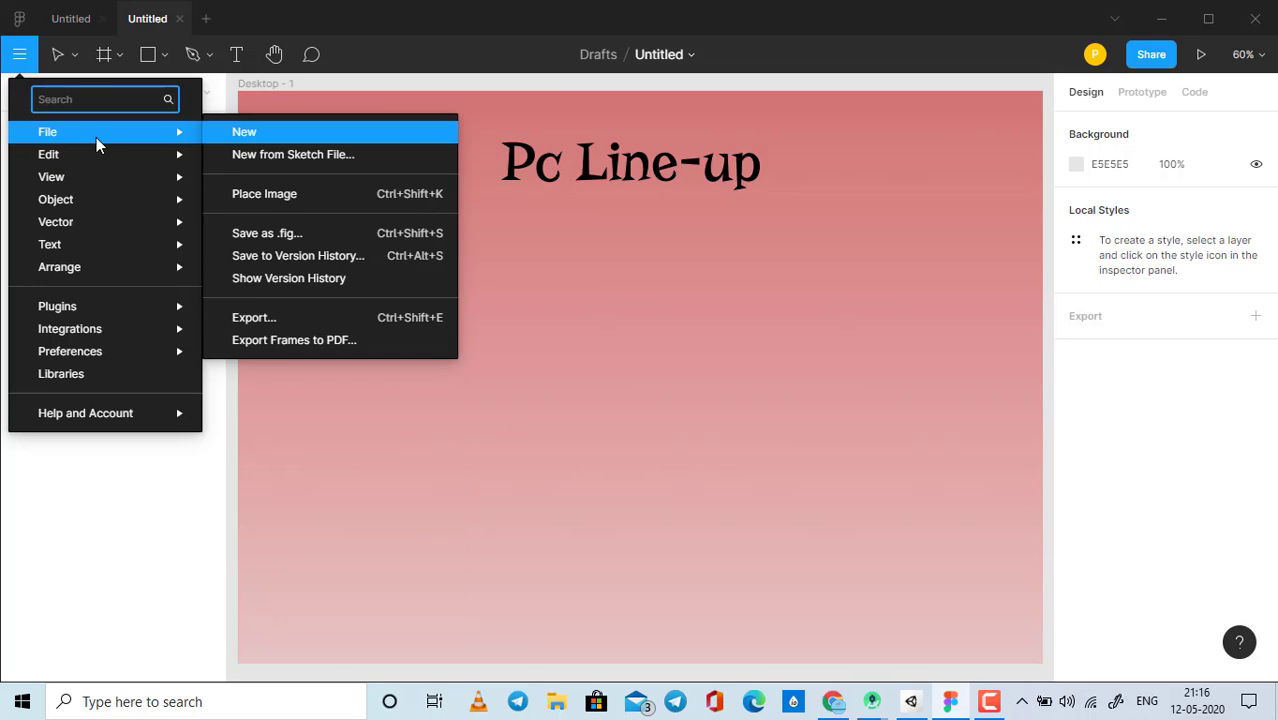
left_click(282, 195)
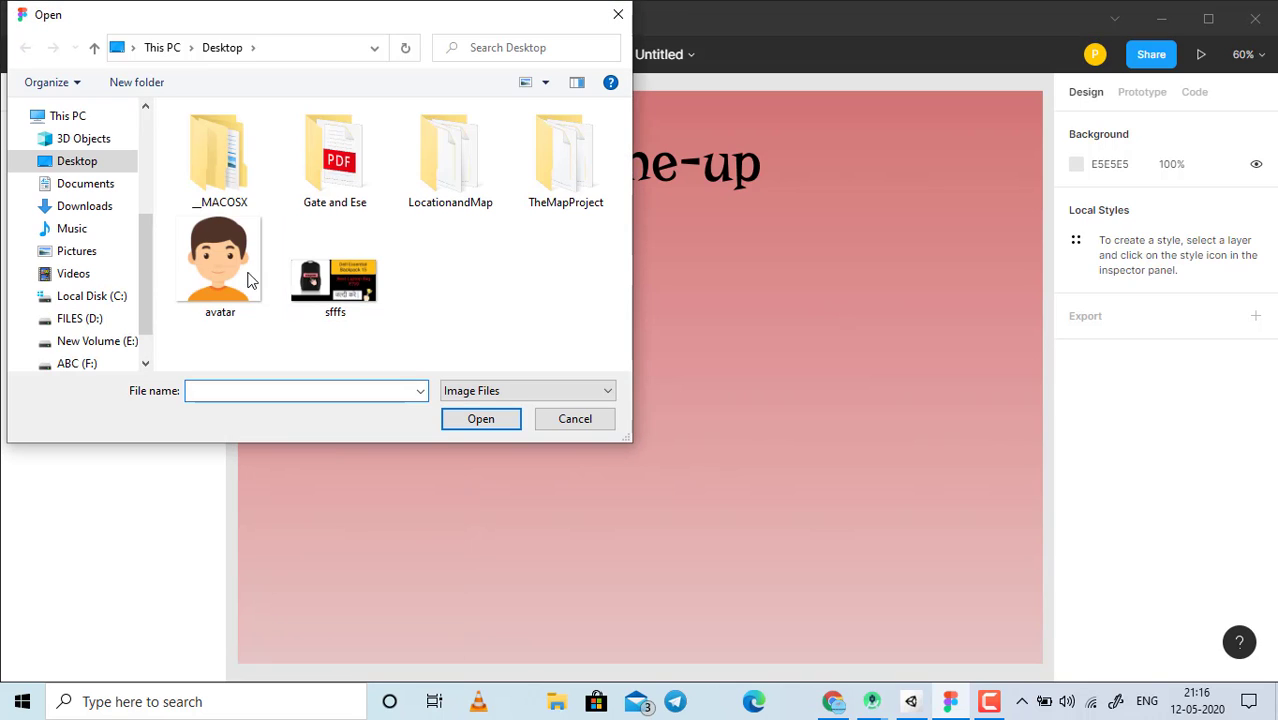
left_click(250, 281)
left_click(477, 420)
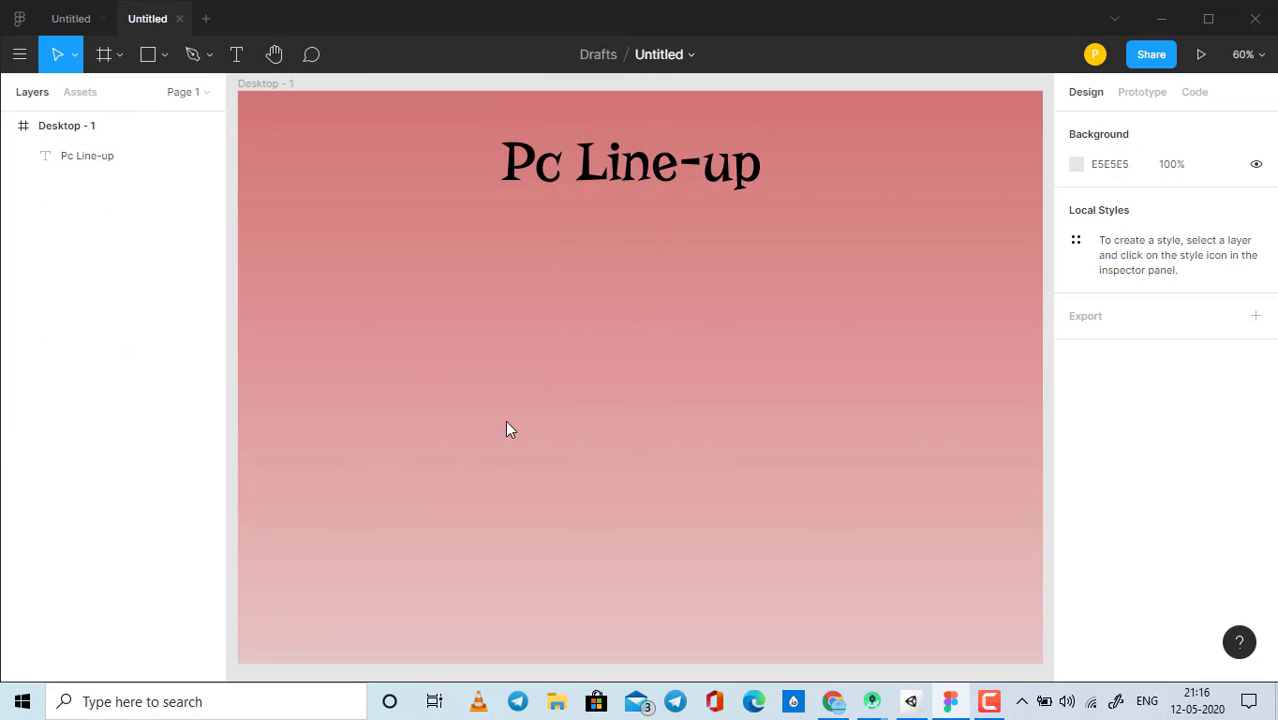
left_click(580, 282)
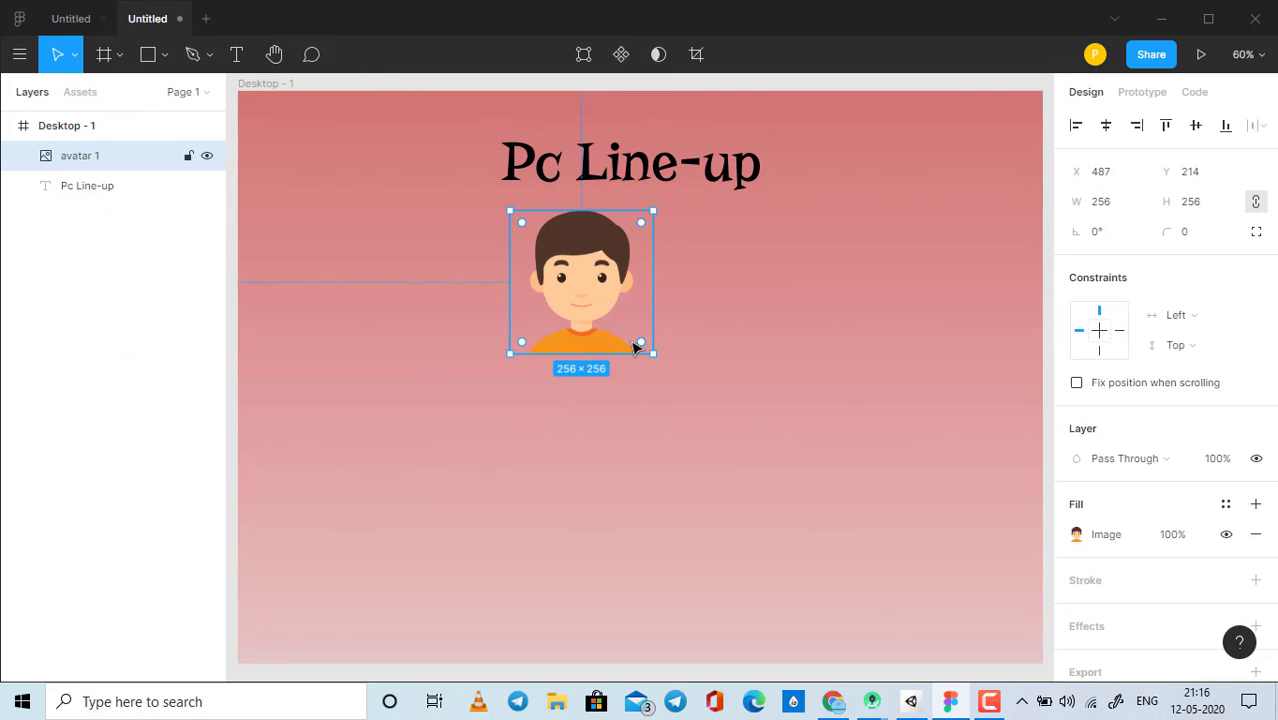
Step: Enlarge the avatar to about 495 × 537 and centre it horizontally
left_click_drag(650, 350, 786, 511)
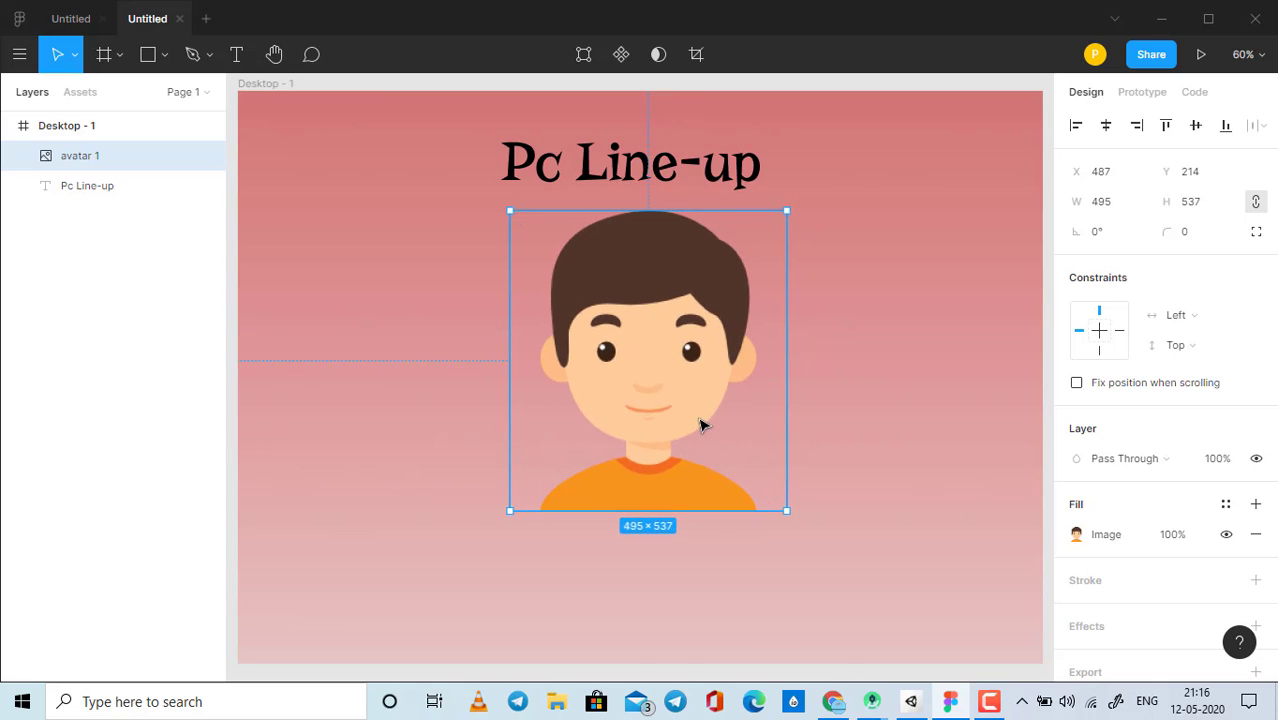
left_click_drag(699, 422, 694, 429)
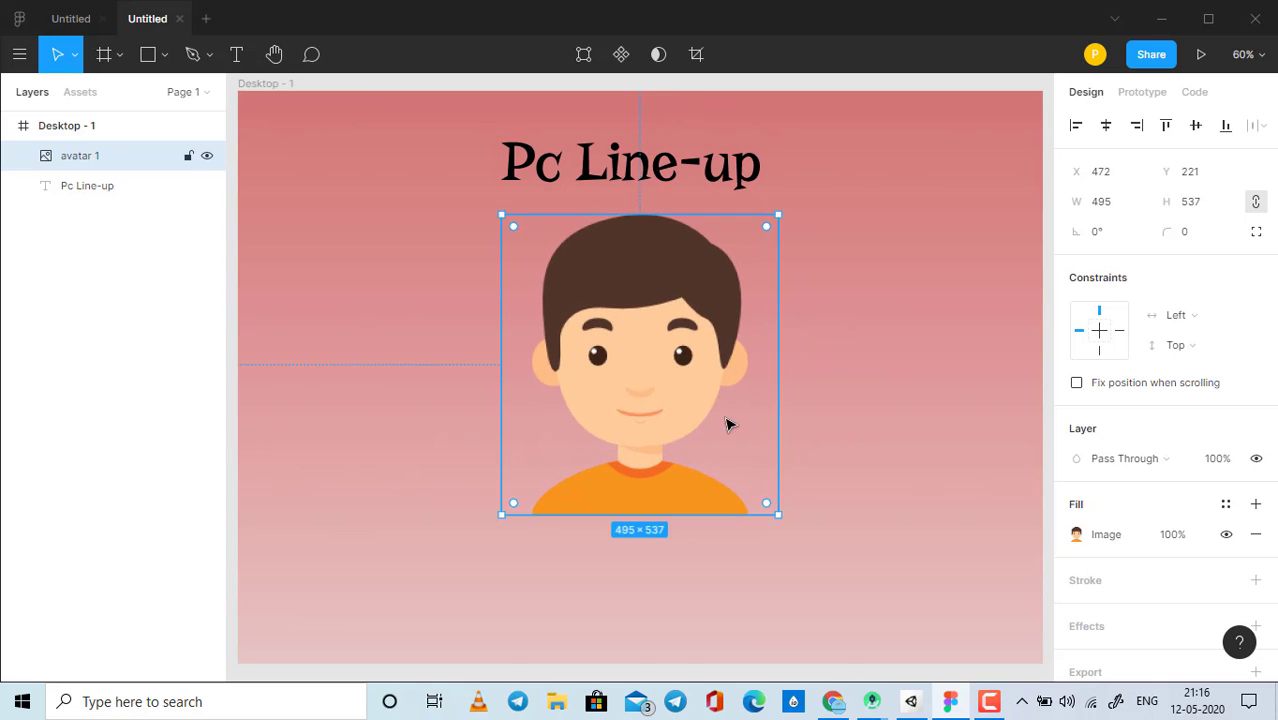
left_click(878, 377)
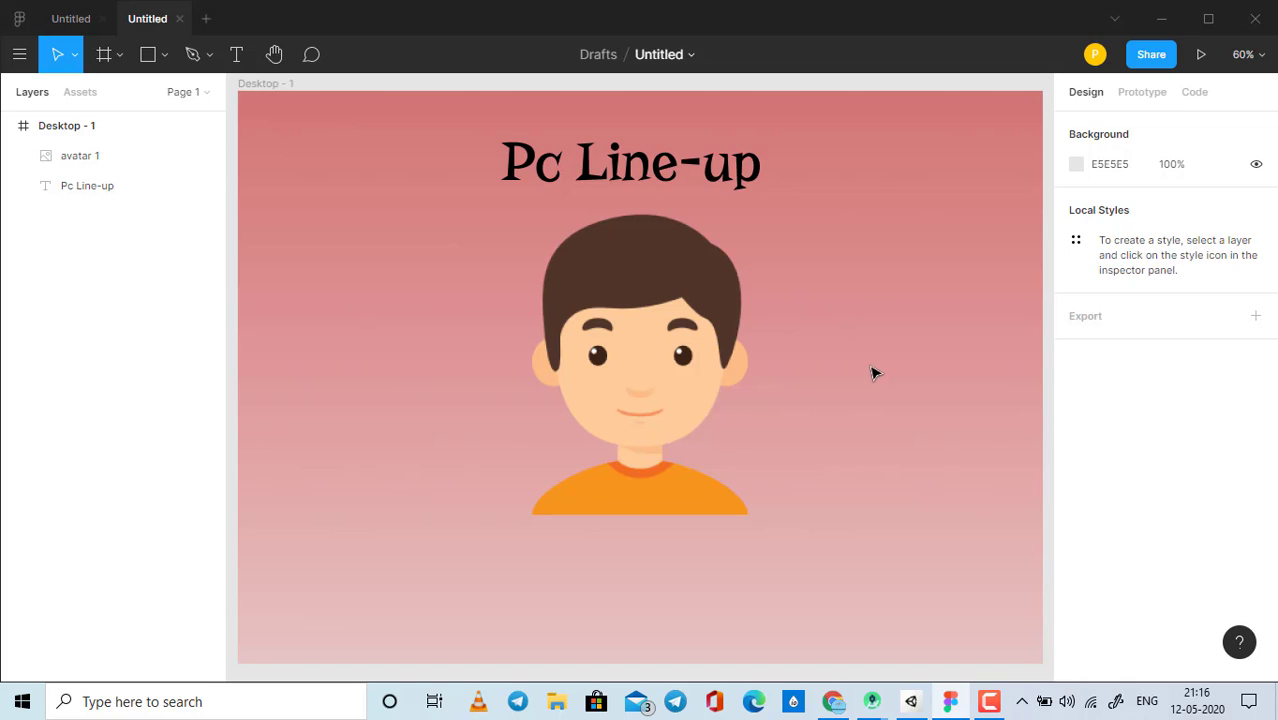
left_click(688, 358)
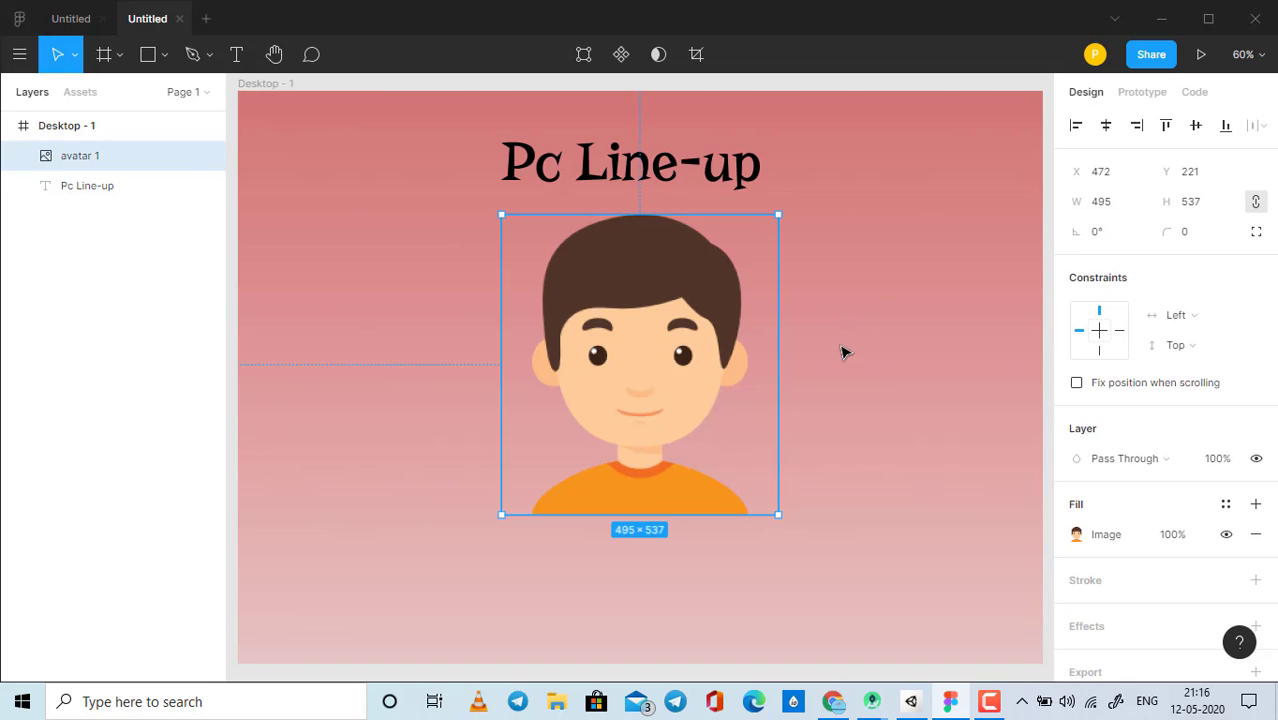
Step: Round the avatar's corners to radius 12 and add a thin black border
left_click_drag(1167, 231, 1221, 231)
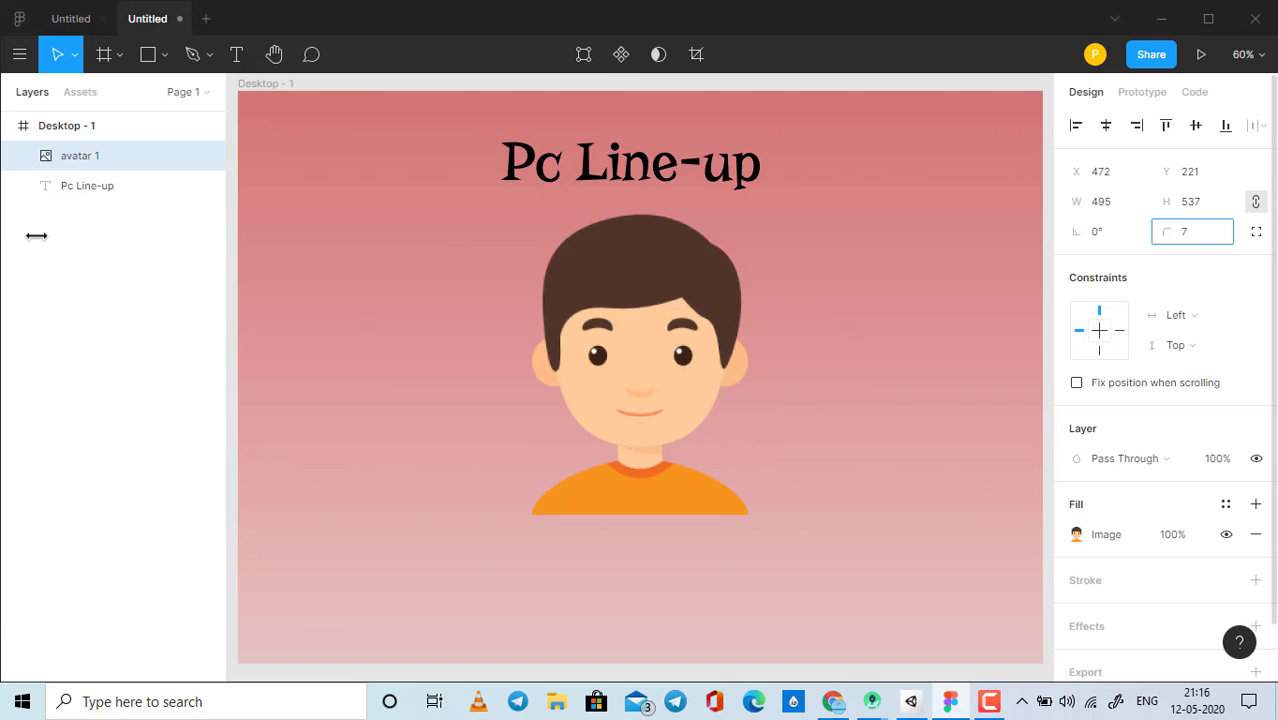
left_click_drag(36, 236, 124, 238)
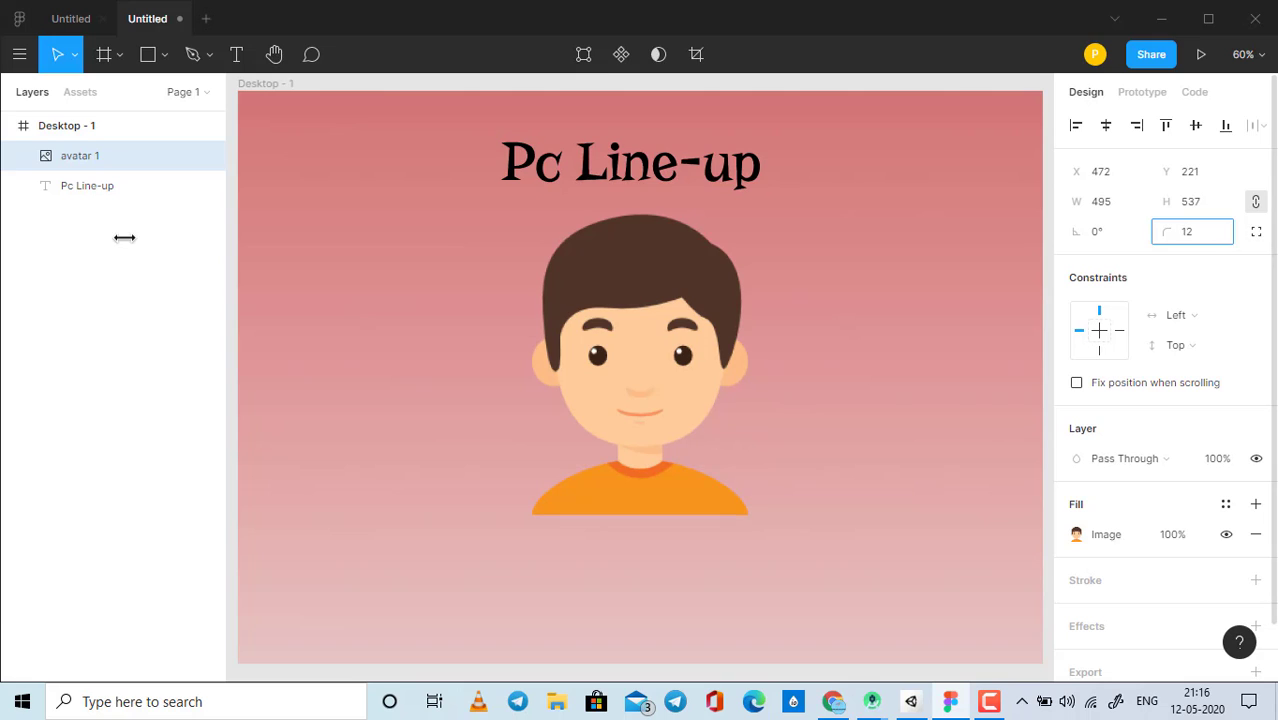
left_click(928, 267)
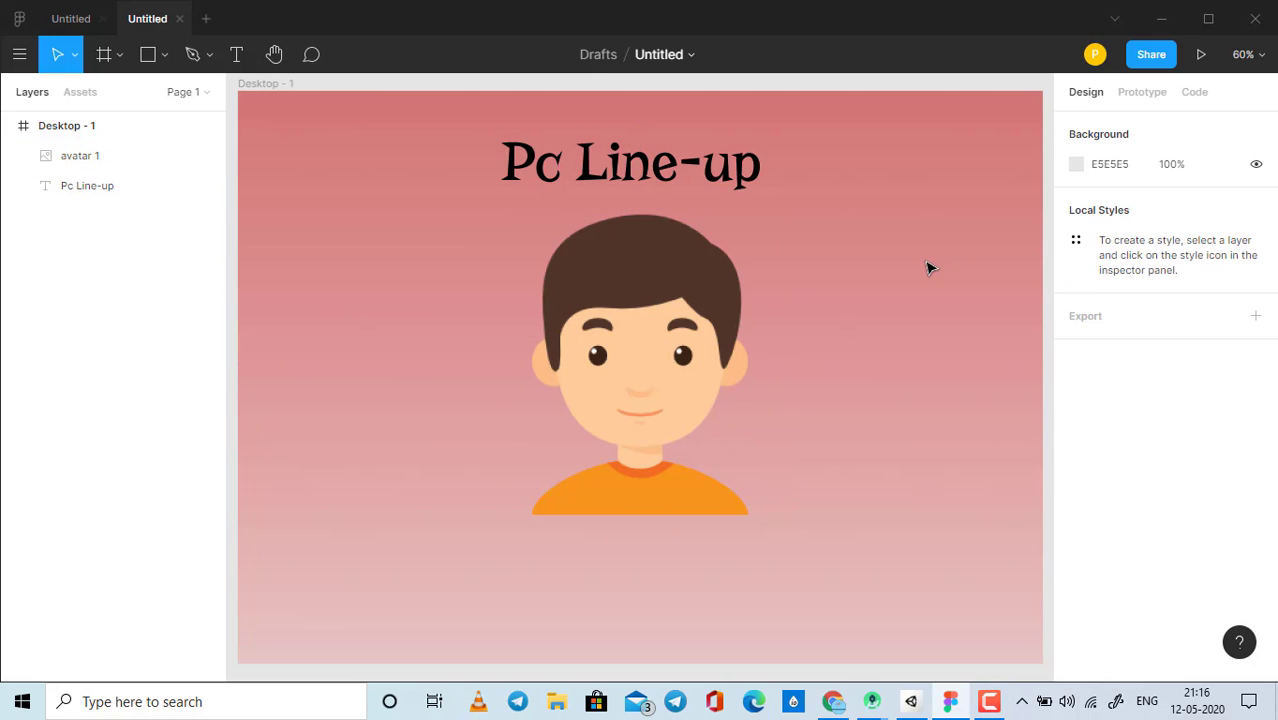
left_click(696, 330)
scroll(1110, 530, "down", 2)
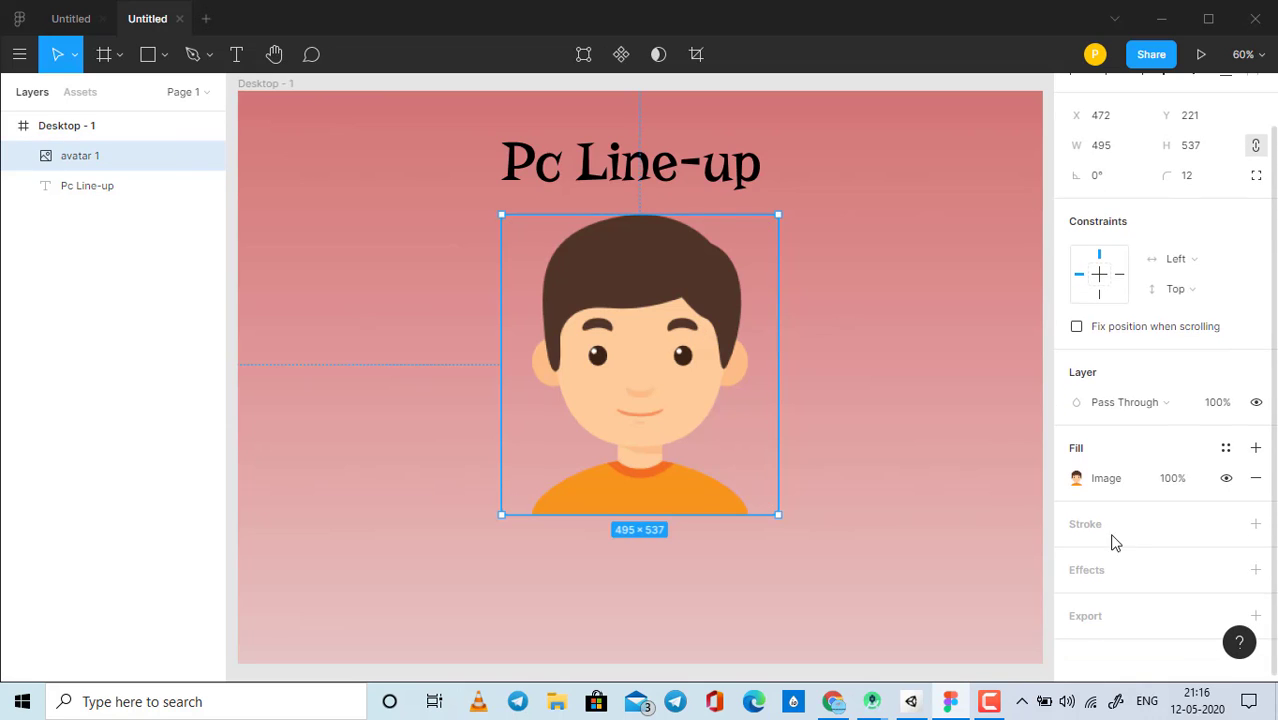
left_click(1143, 530)
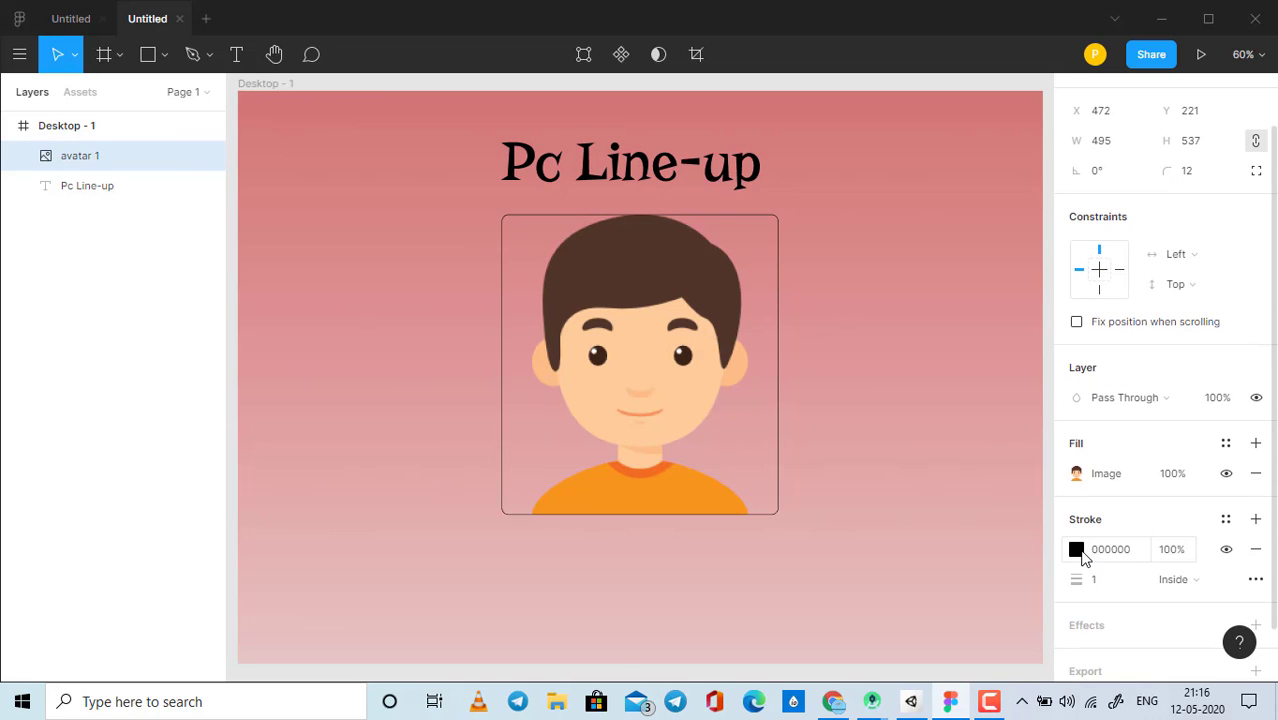
left_click(1021, 448)
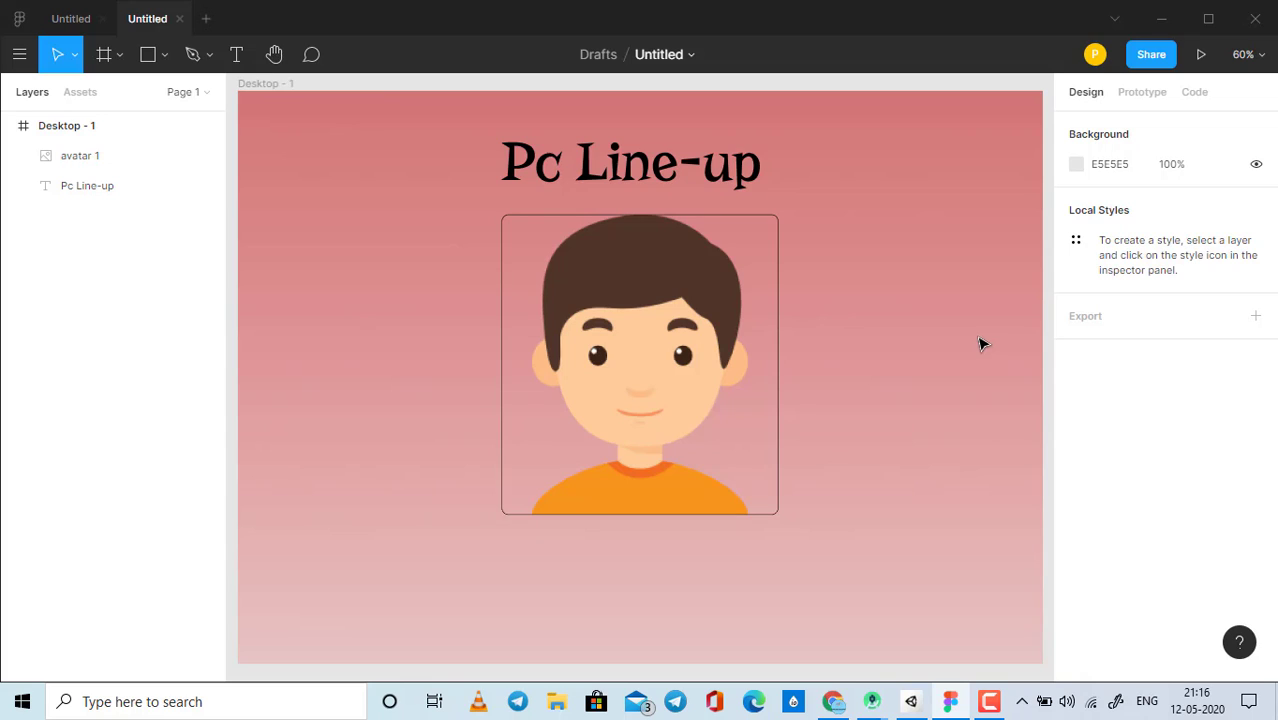
scroll(916, 372, "down", 1)
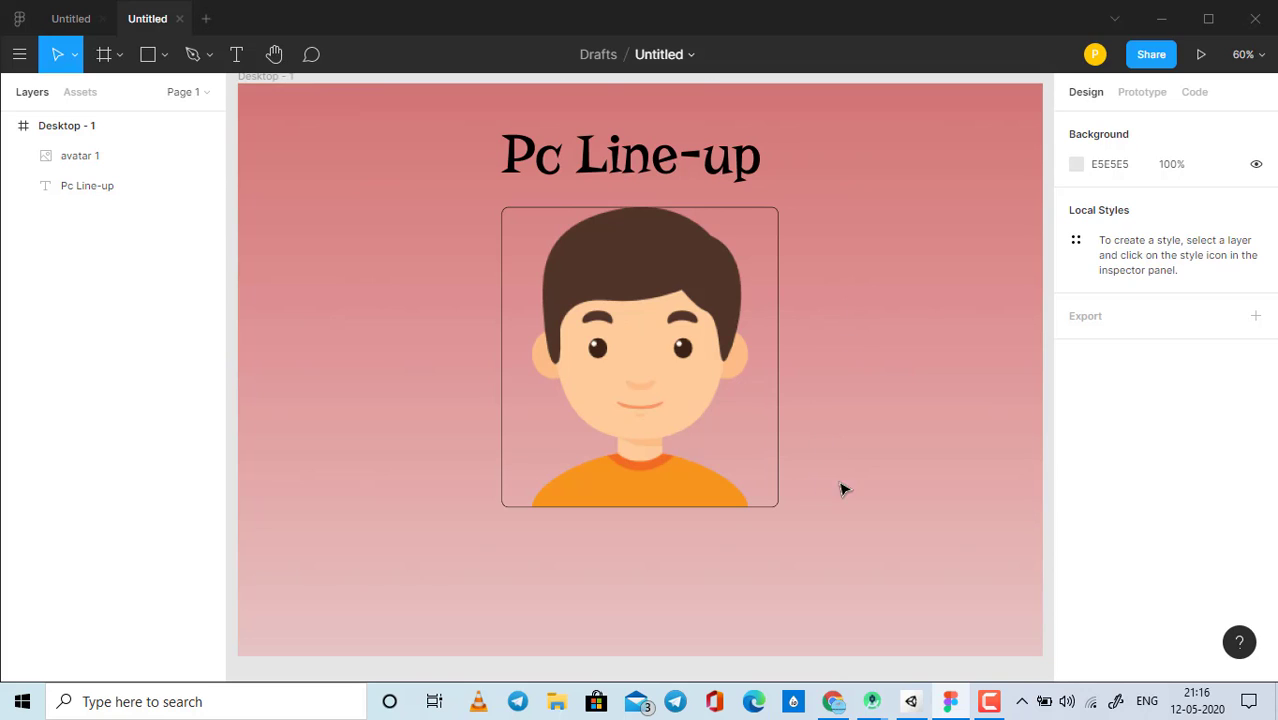
Step: Draw a small trial frame below the avatar, then delete it
left_click(100, 58)
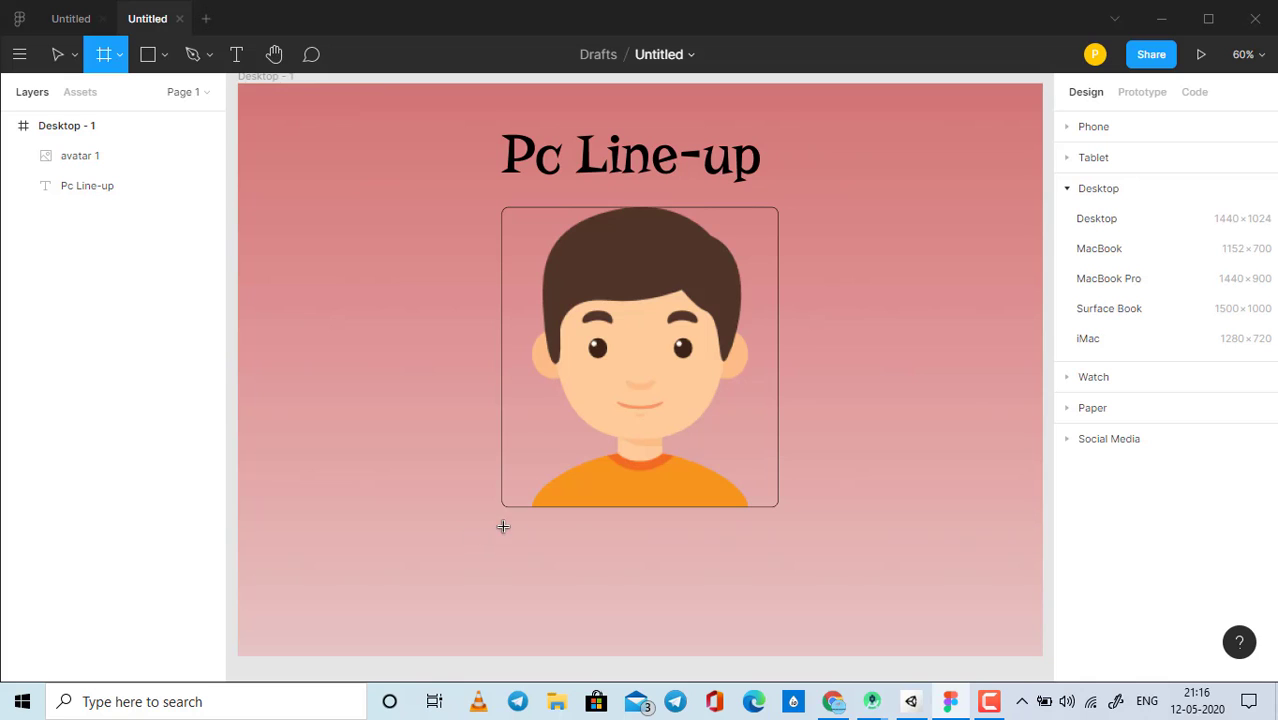
mouse_move(505, 520)
left_mouse_down()
mouse_move(509, 562)
mouse_move(488, 549)
left_mouse_up()
key("Delete")
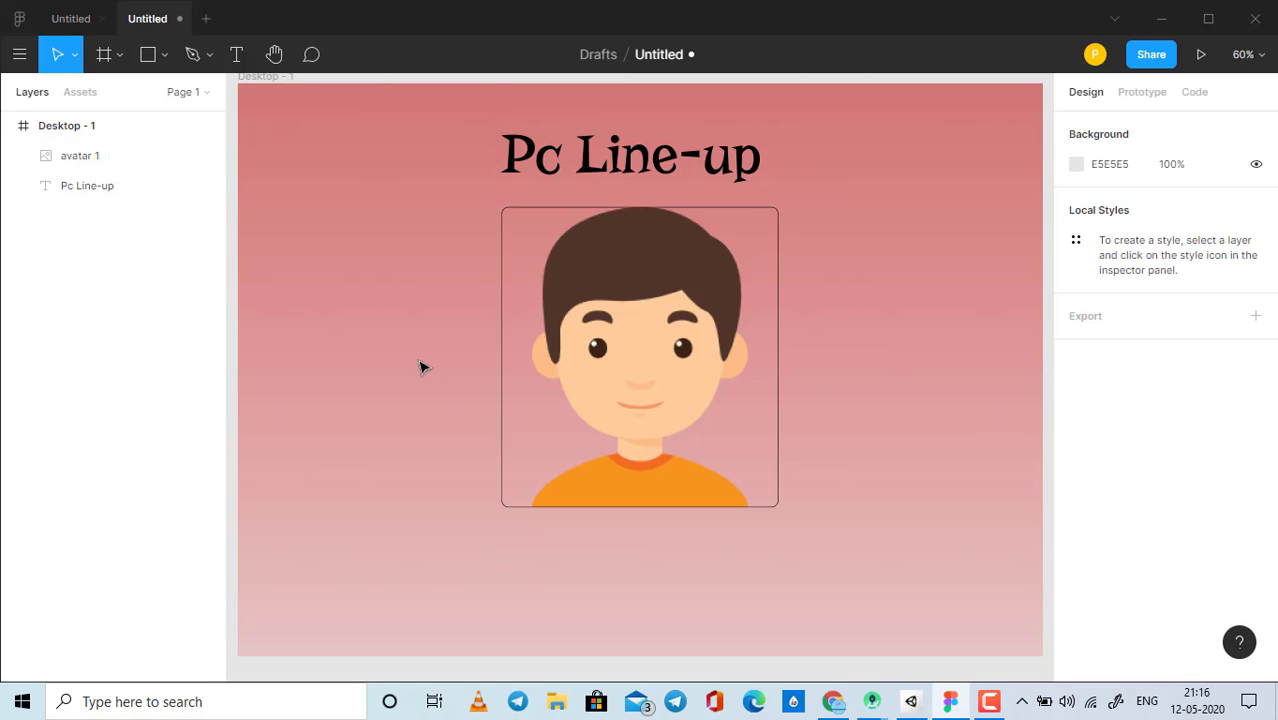
left_click(149, 56)
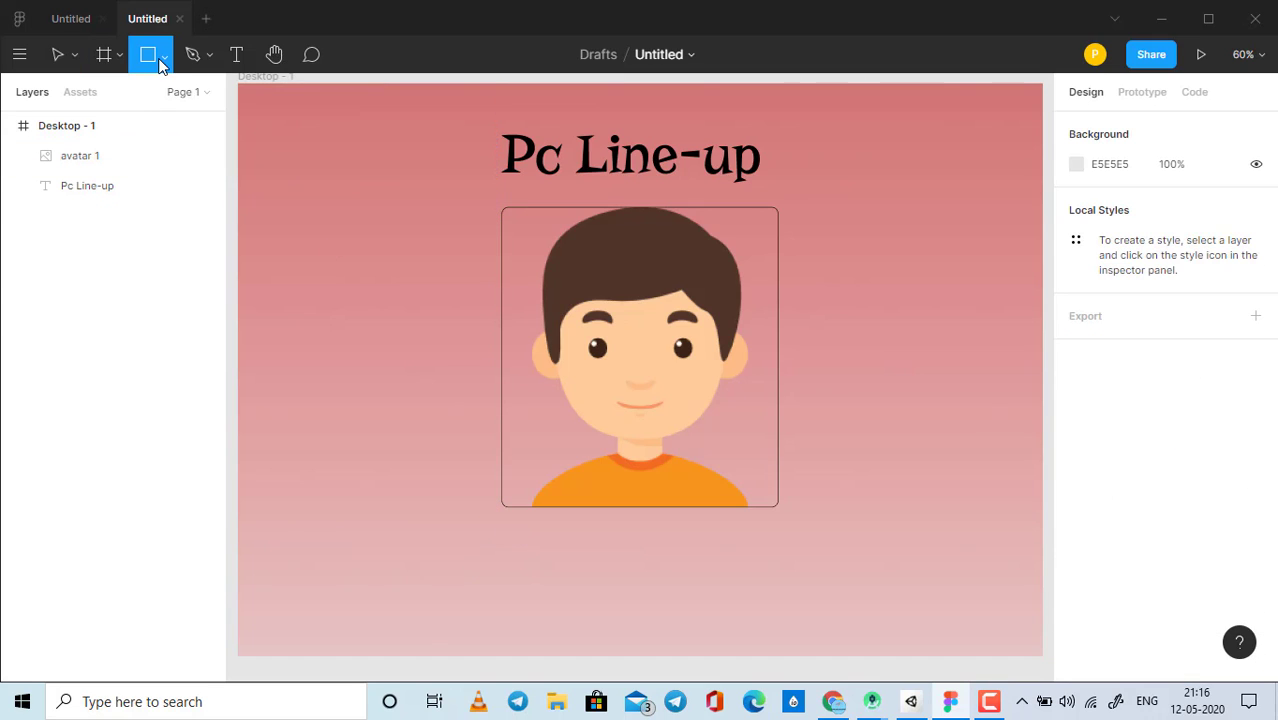
Step: Add and discard a stray square and an empty text box below the avatar
left_click(542, 542)
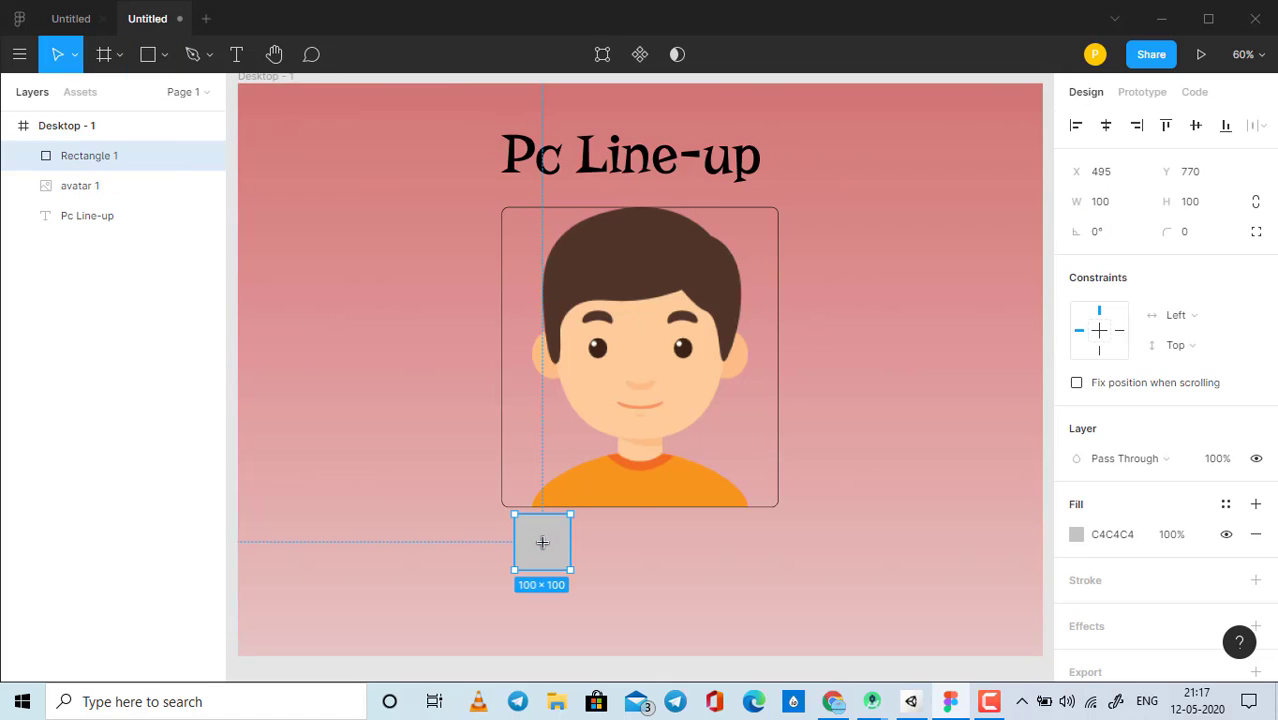
key("Delete")
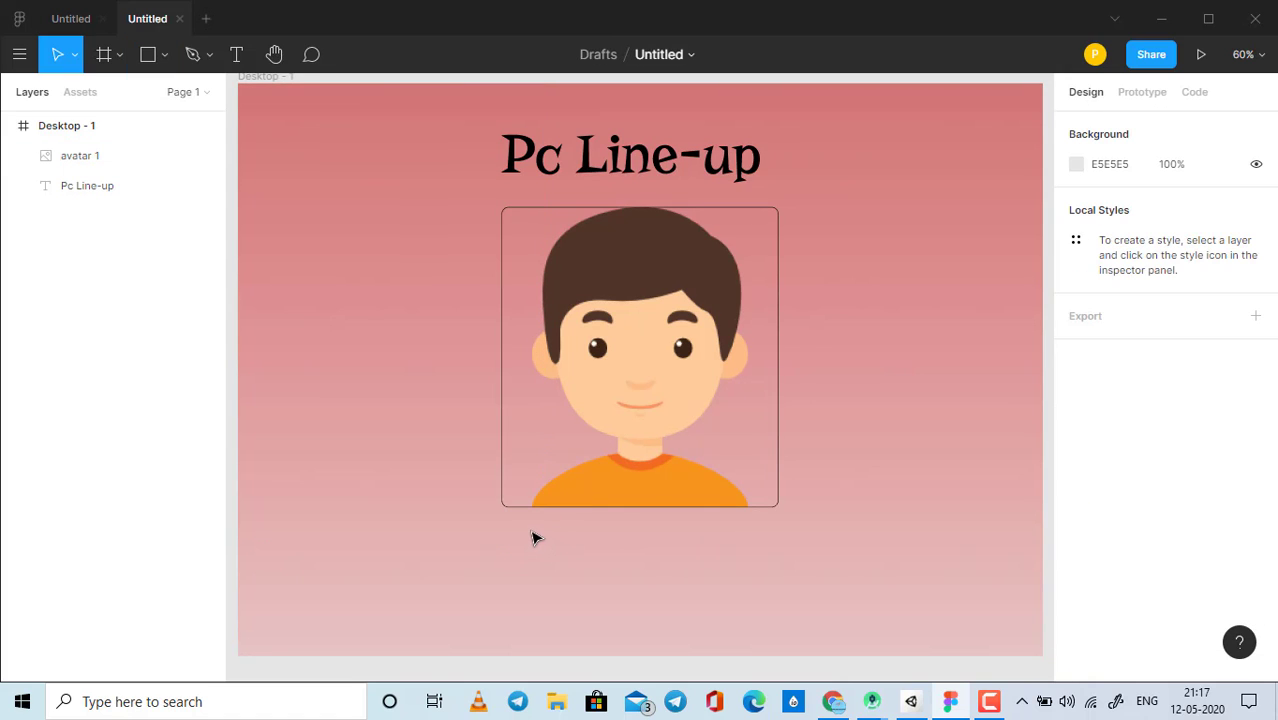
key("t")
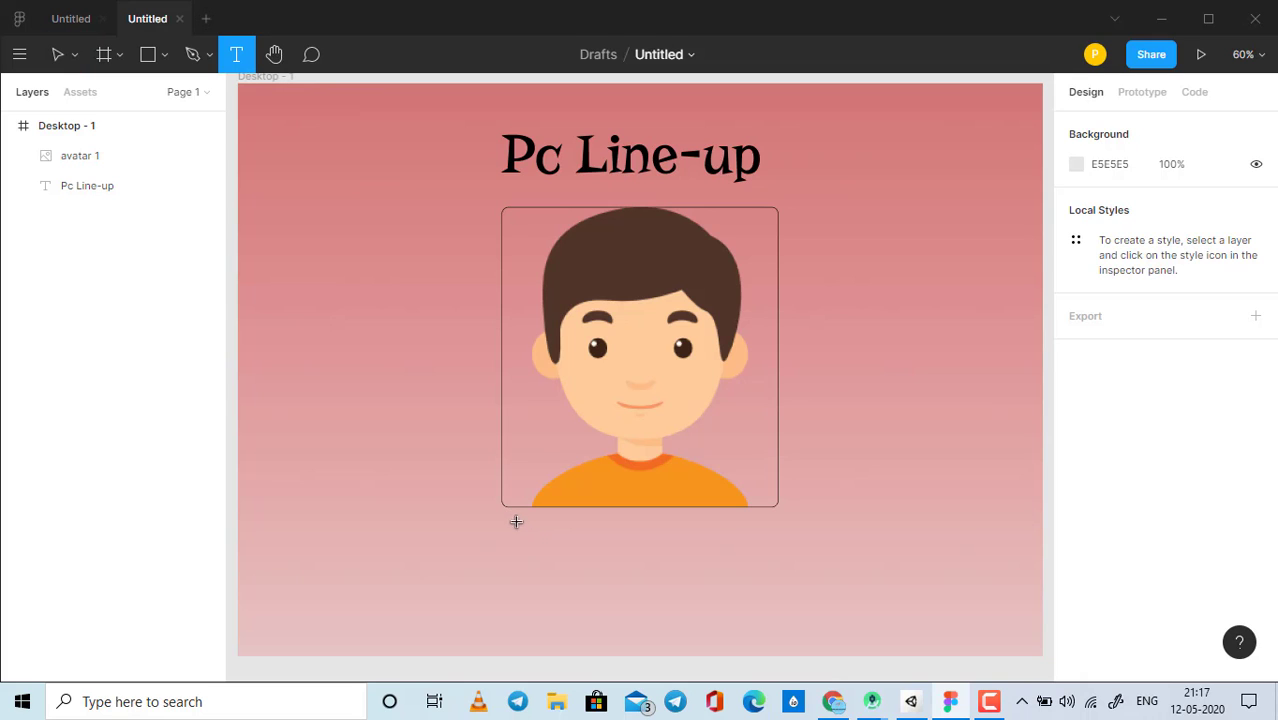
left_click_drag(506, 516, 780, 564)
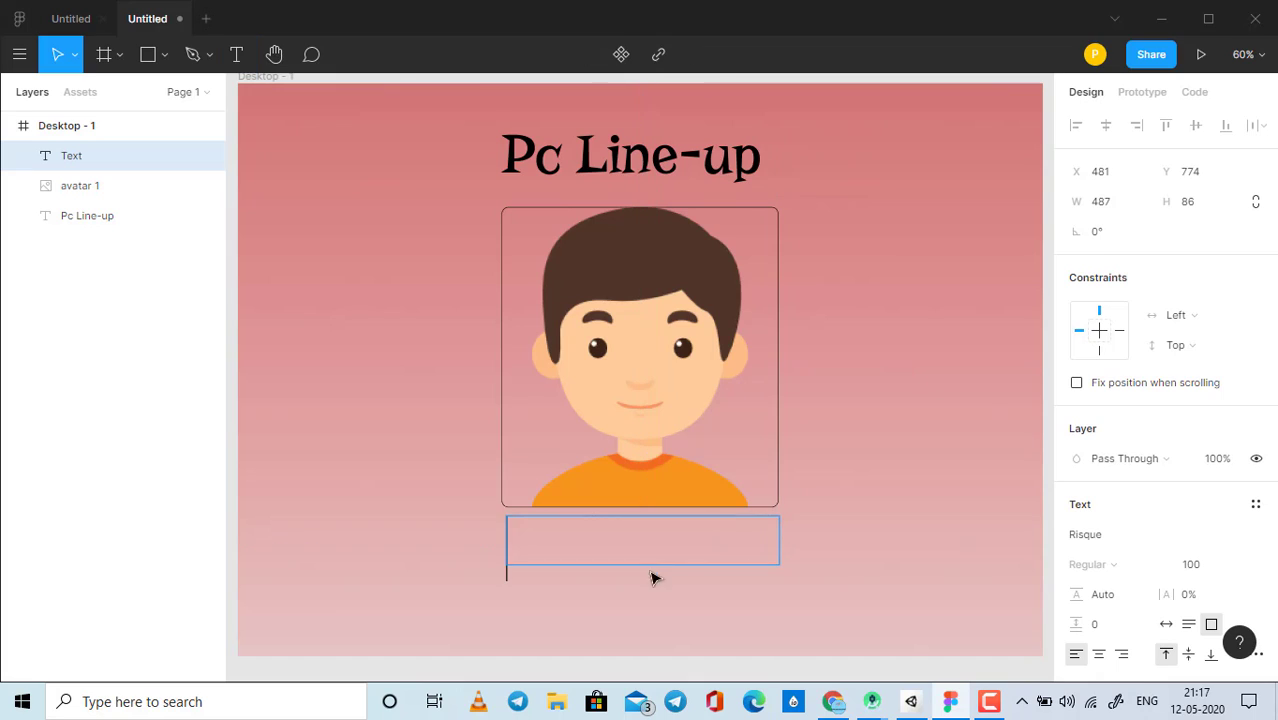
key("Escape")
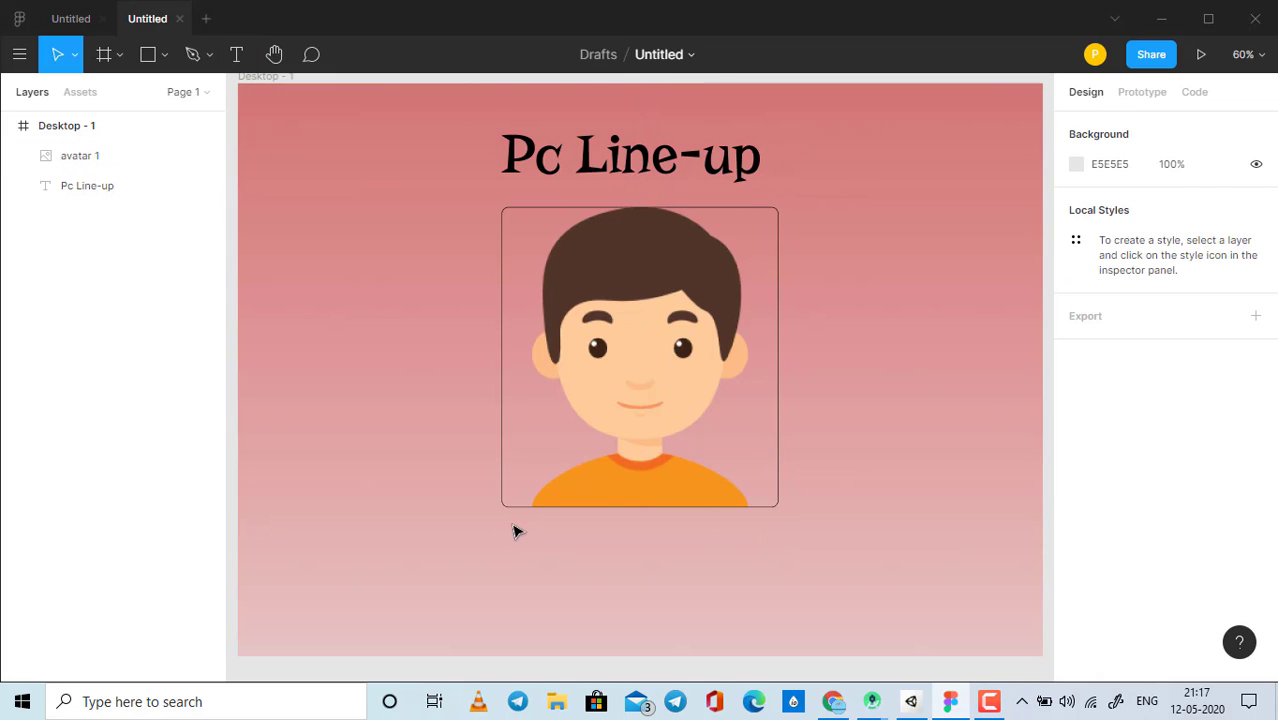
Step: Add centre-aligned 'Tech Channel' text at font size 50 below the avatar
key("t")
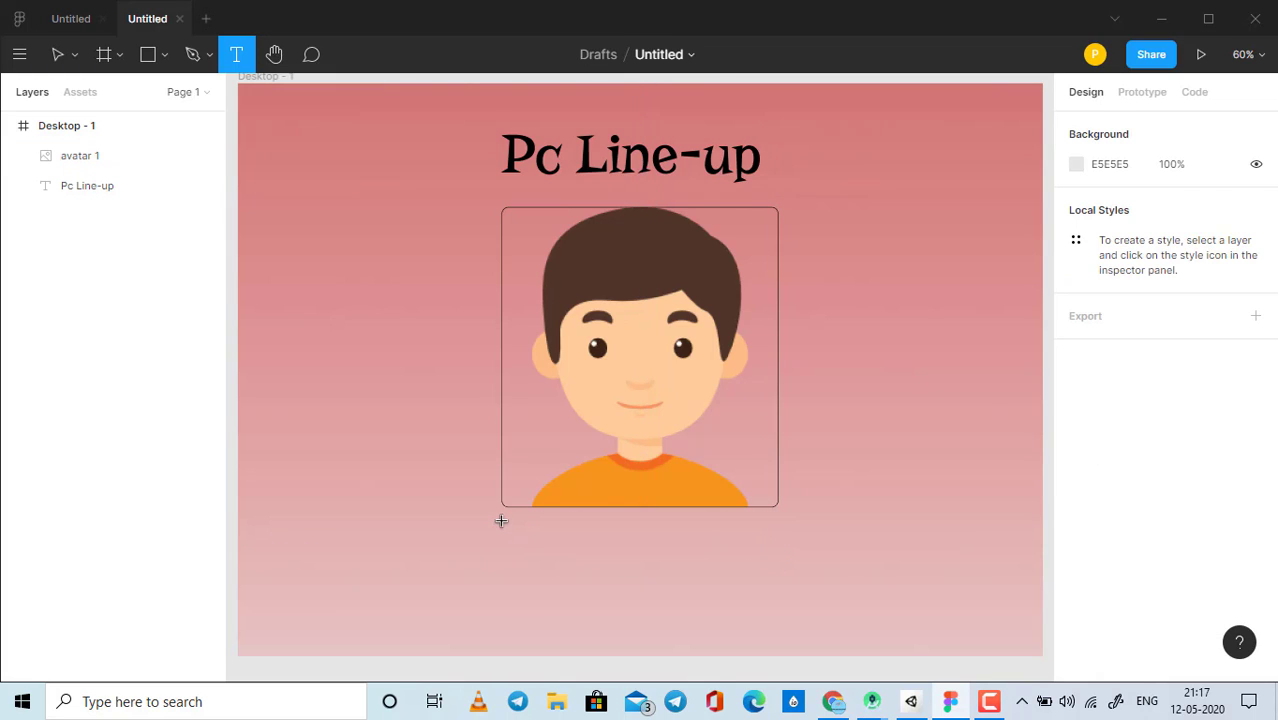
mouse_move(501, 521)
left_mouse_down()
mouse_move(781, 579)
mouse_move(784, 569)
left_mouse_up()
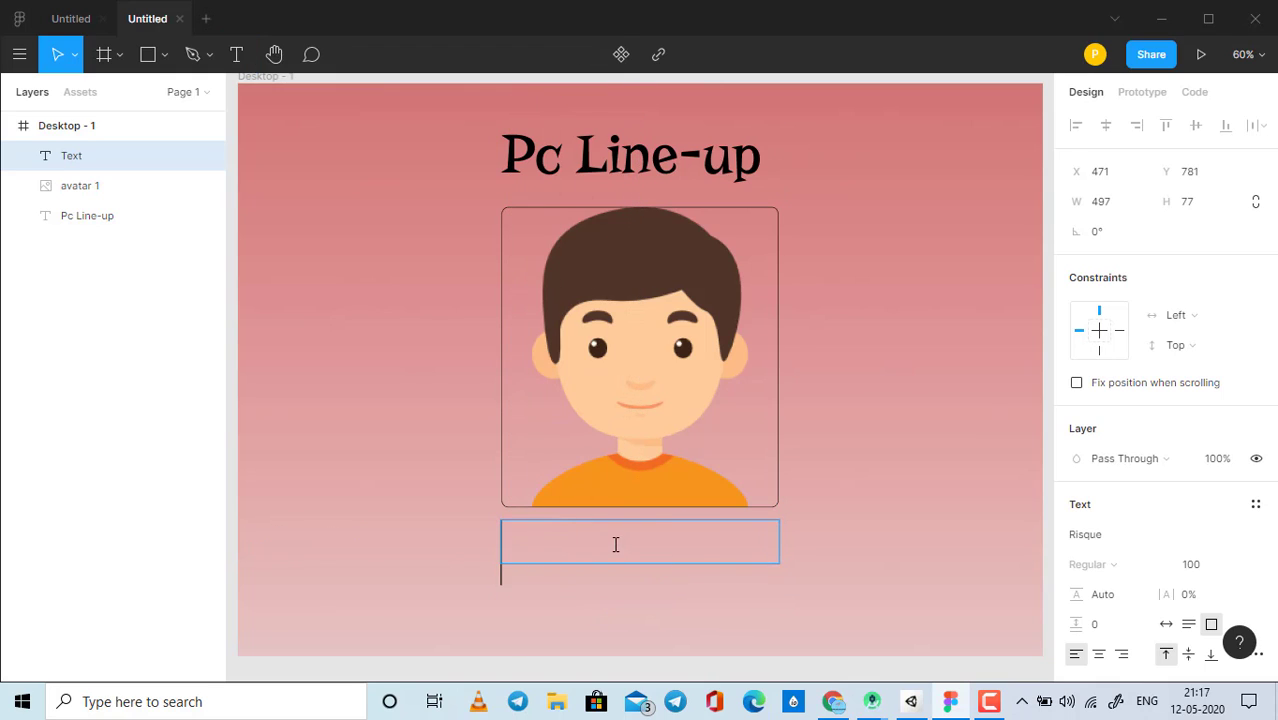
left_click(1200, 566)
type("50")
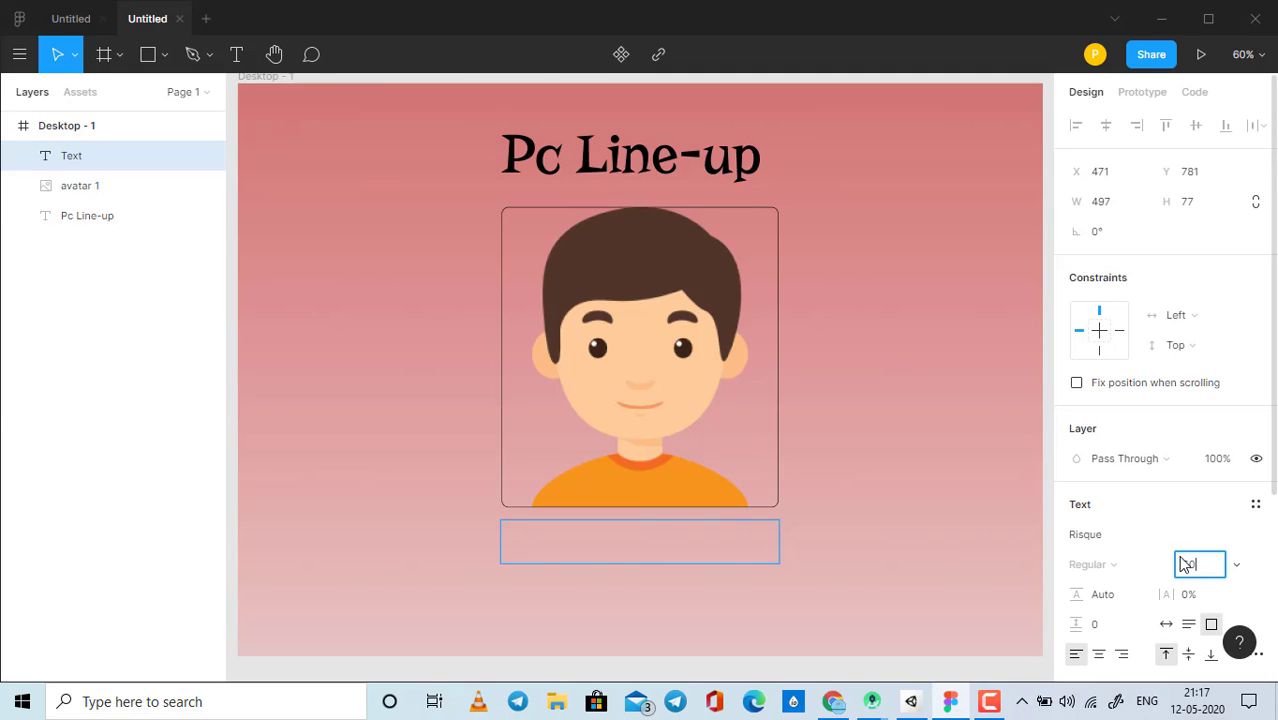
left_click(708, 544)
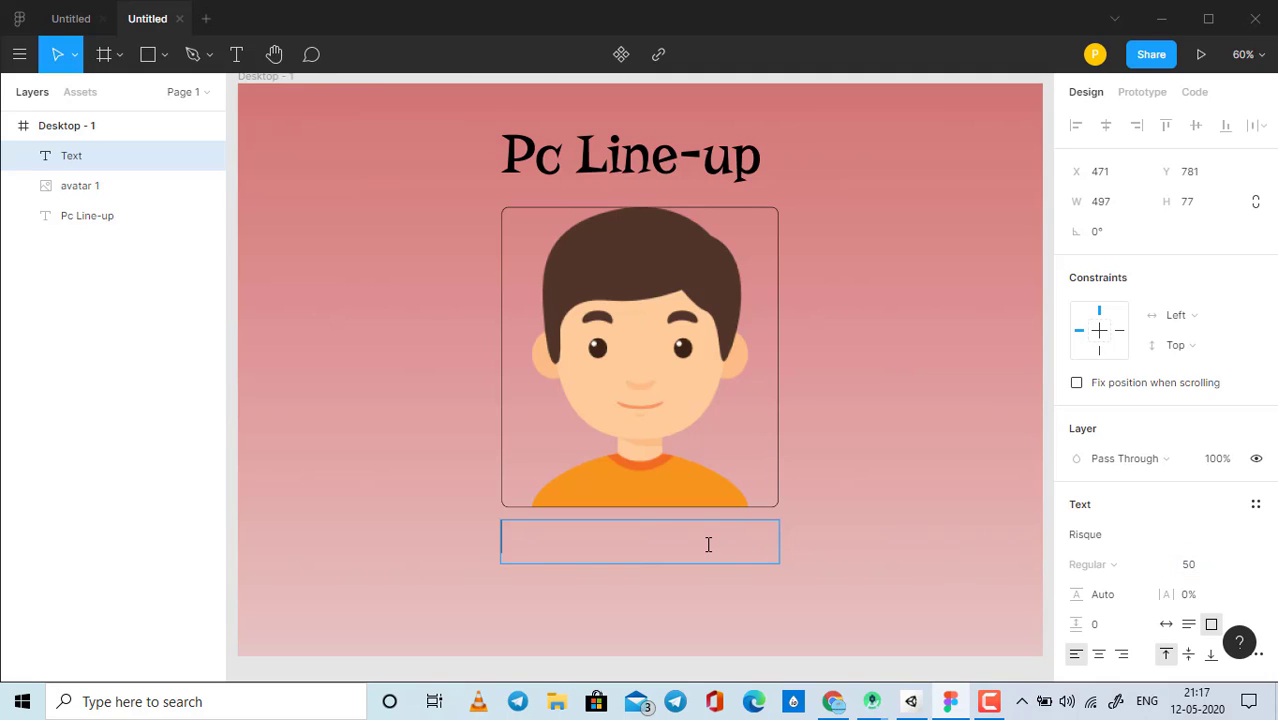
type("Tec")
type("h Cha")
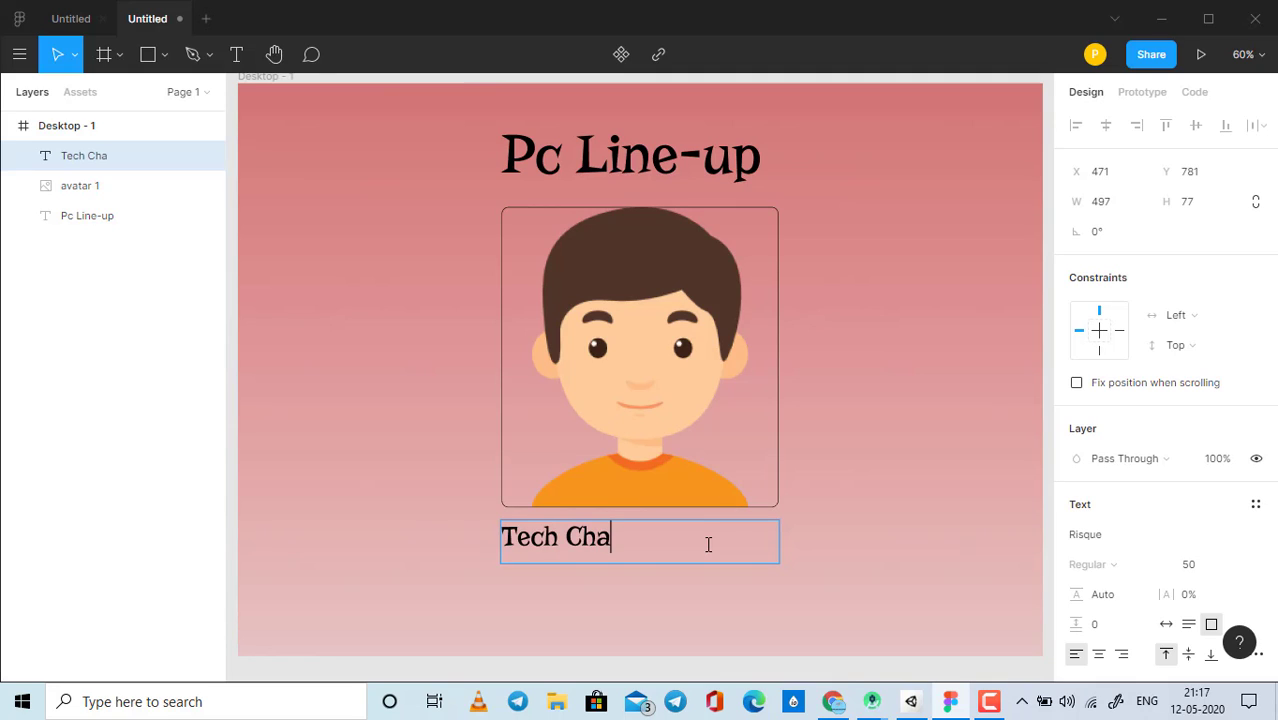
type("nnel")
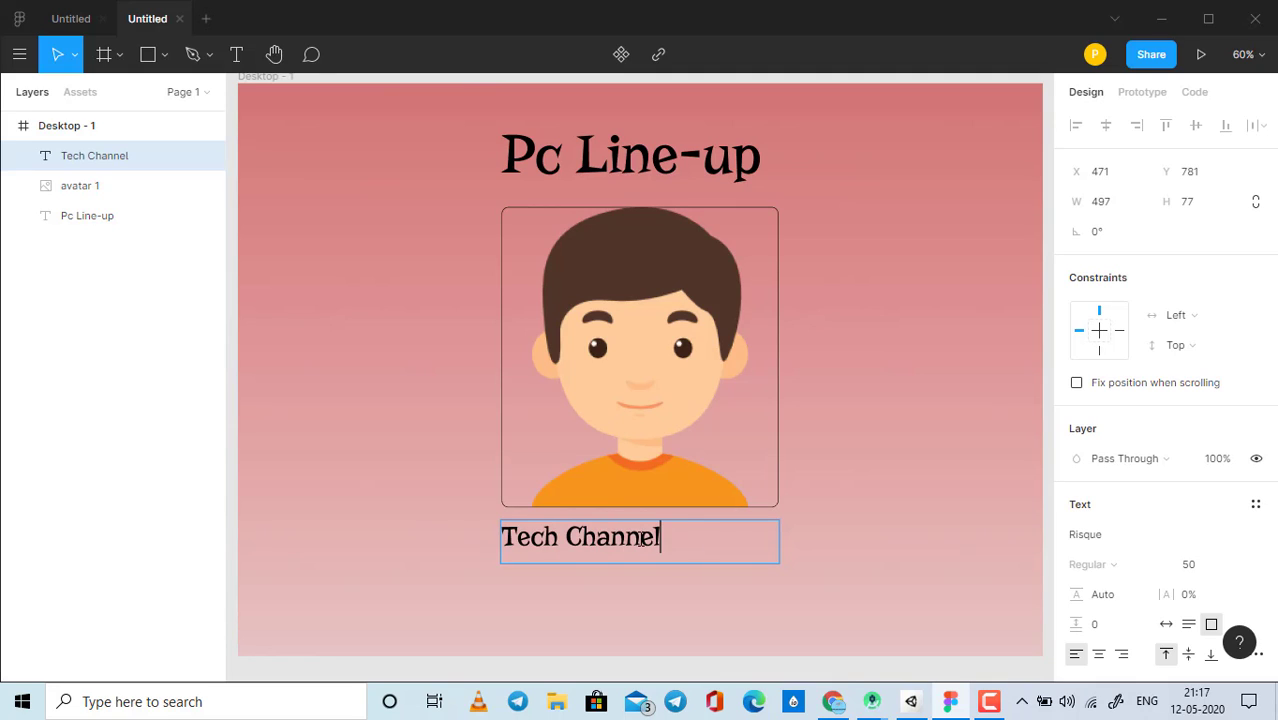
left_click(1098, 653)
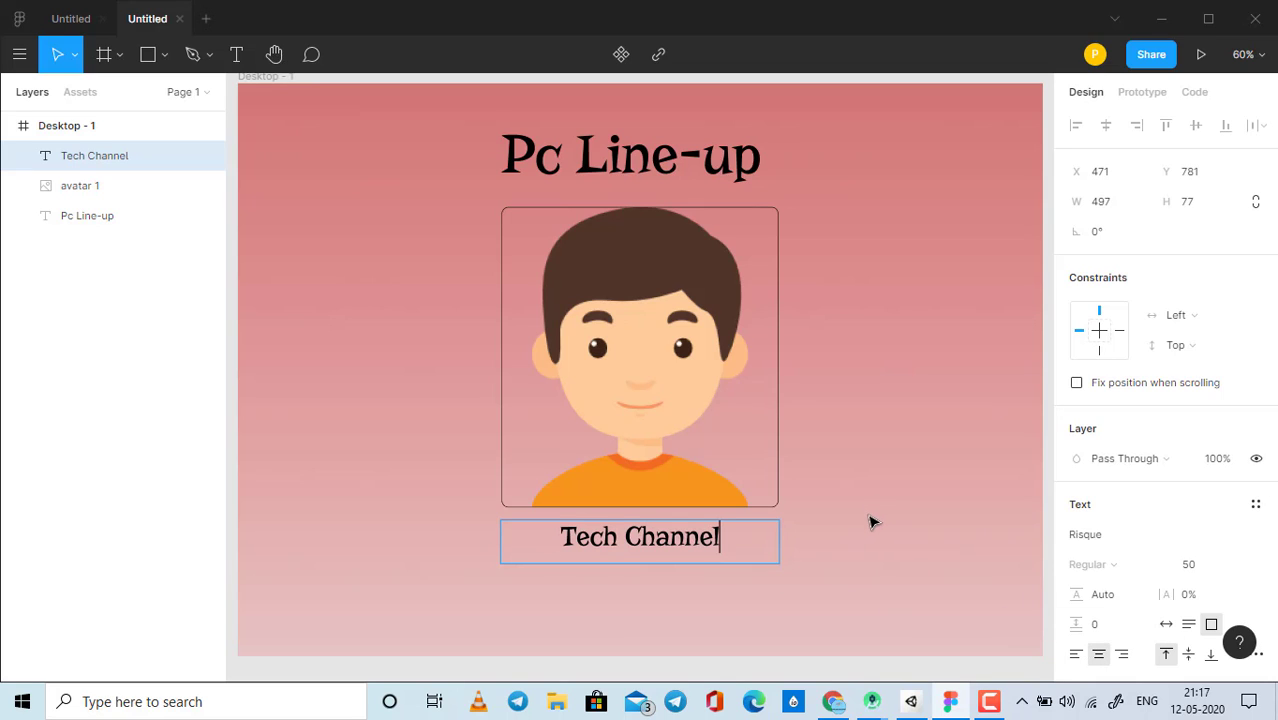
scroll(822, 505, "down", 1)
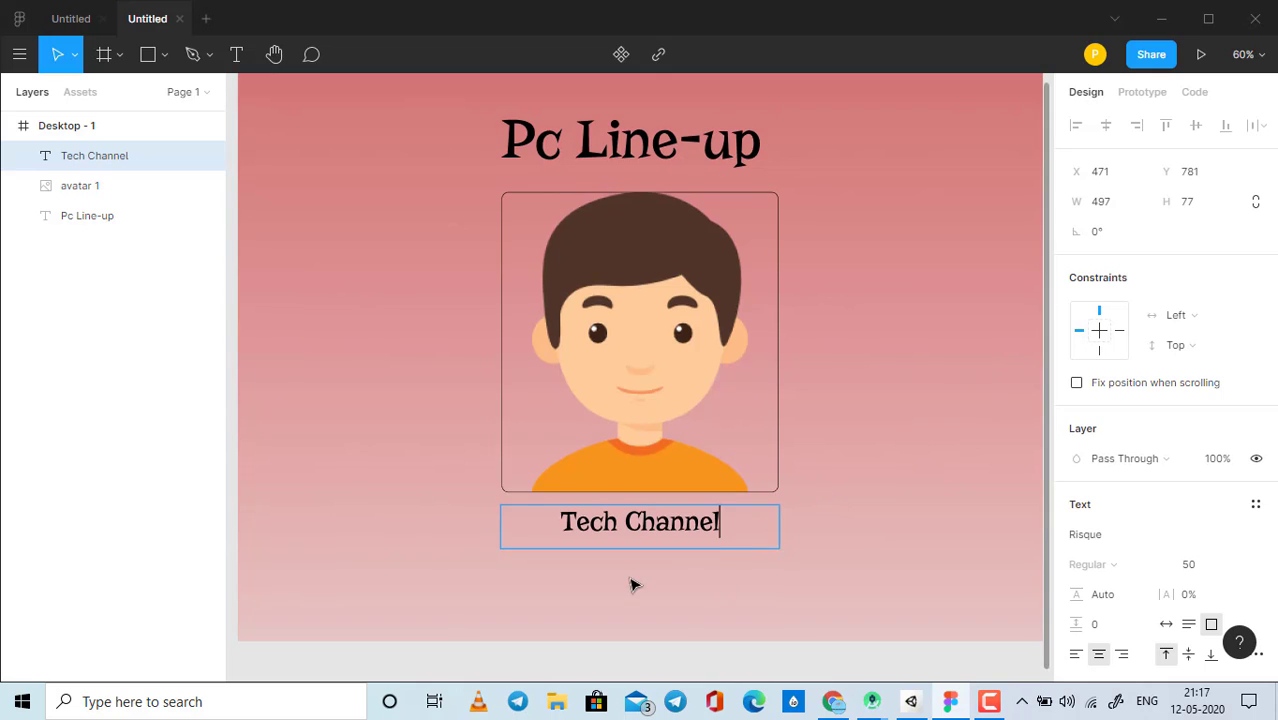
scroll(707, 568, "up", 1)
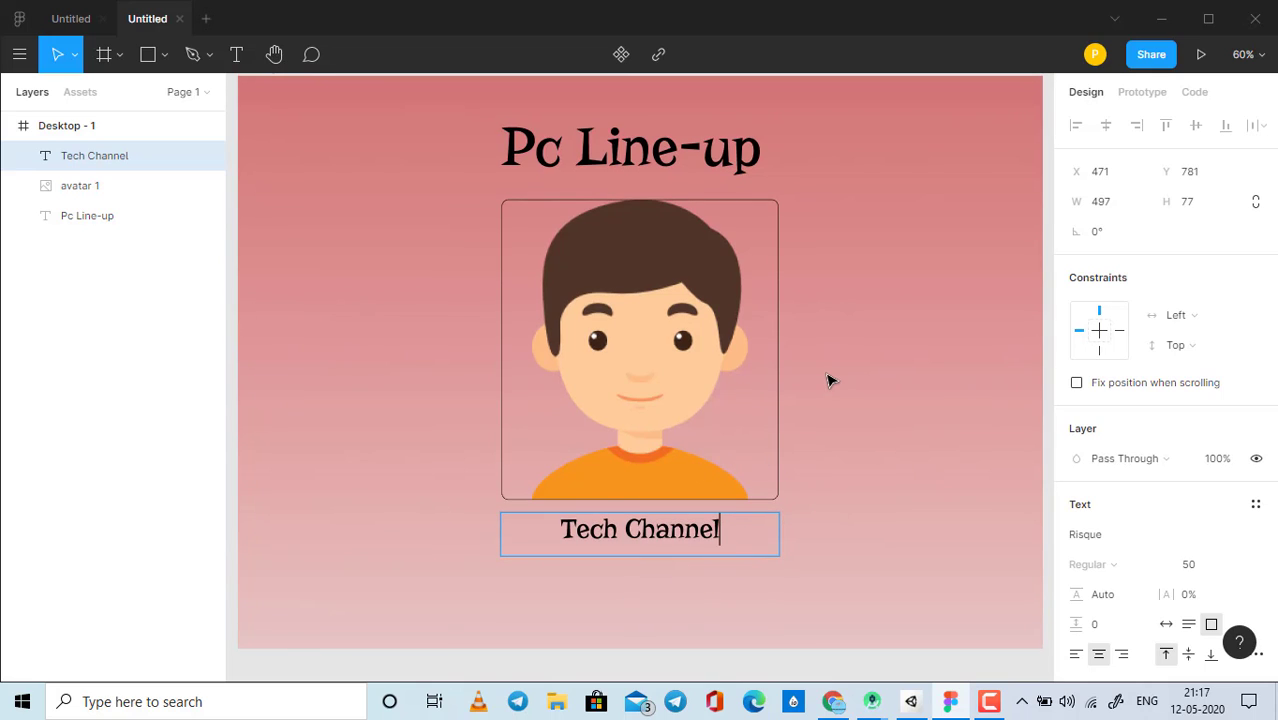
key("Escape")
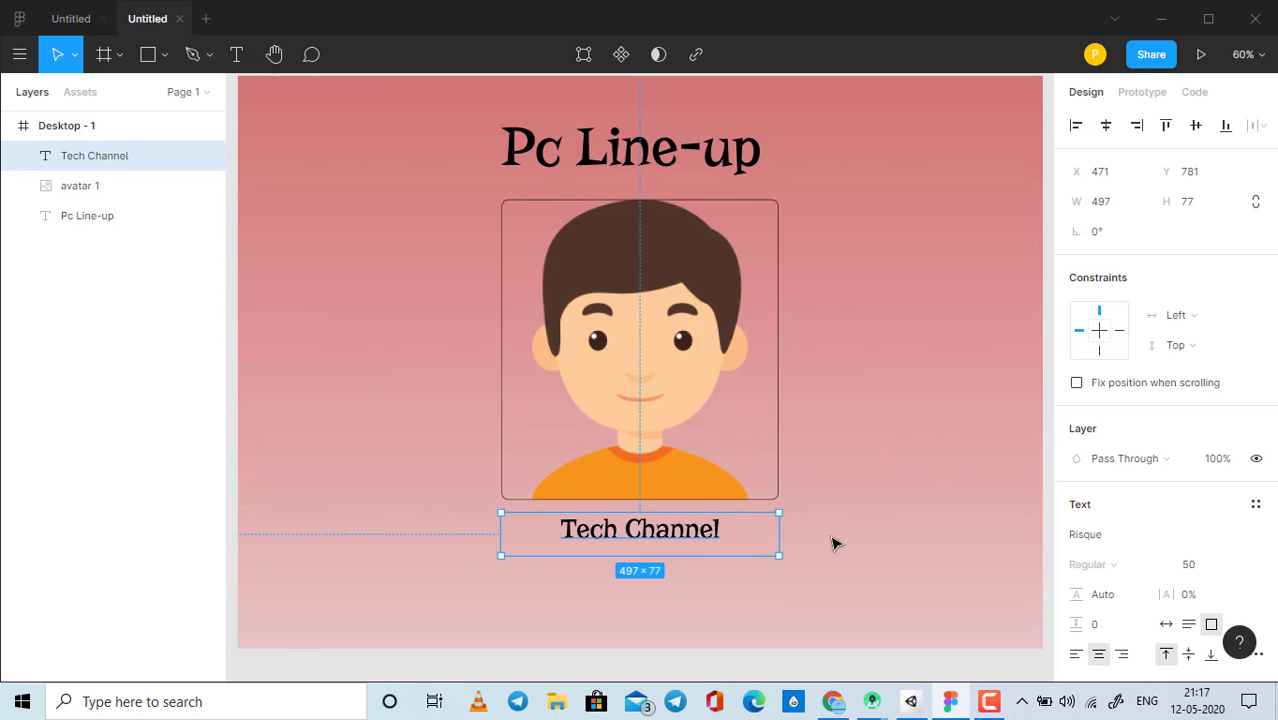
Step: Set the Tech Channel caption's font size to 70 and check the result
left_click(835, 543)
left_click(95, 155)
double_click(716, 540)
left_click(1198, 565)
type("70")
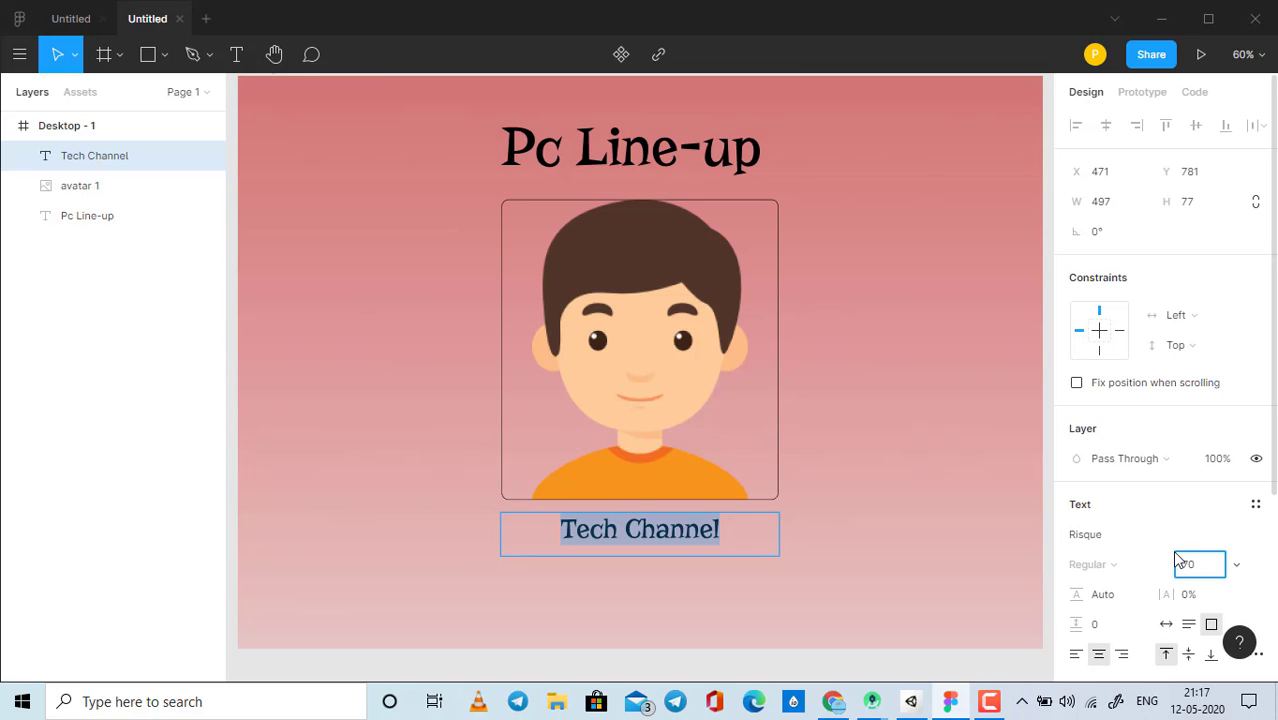
key("Return")
left_click(905, 491)
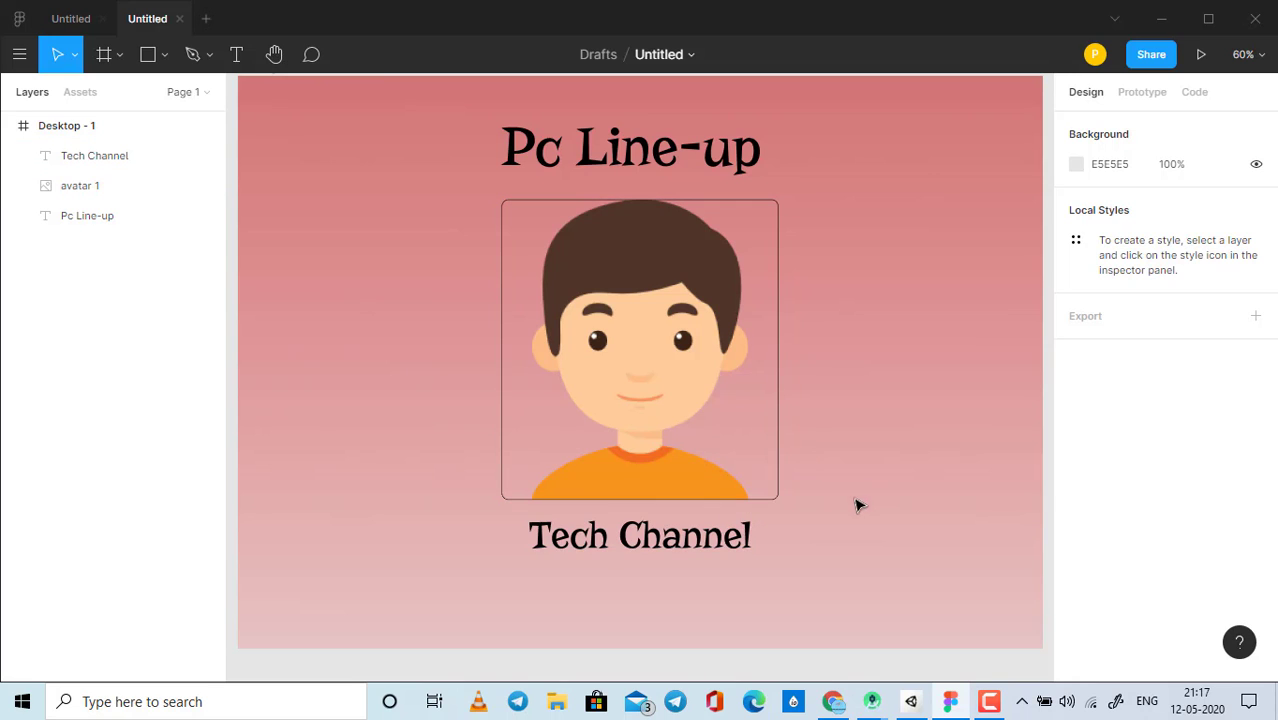
left_click(738, 543)
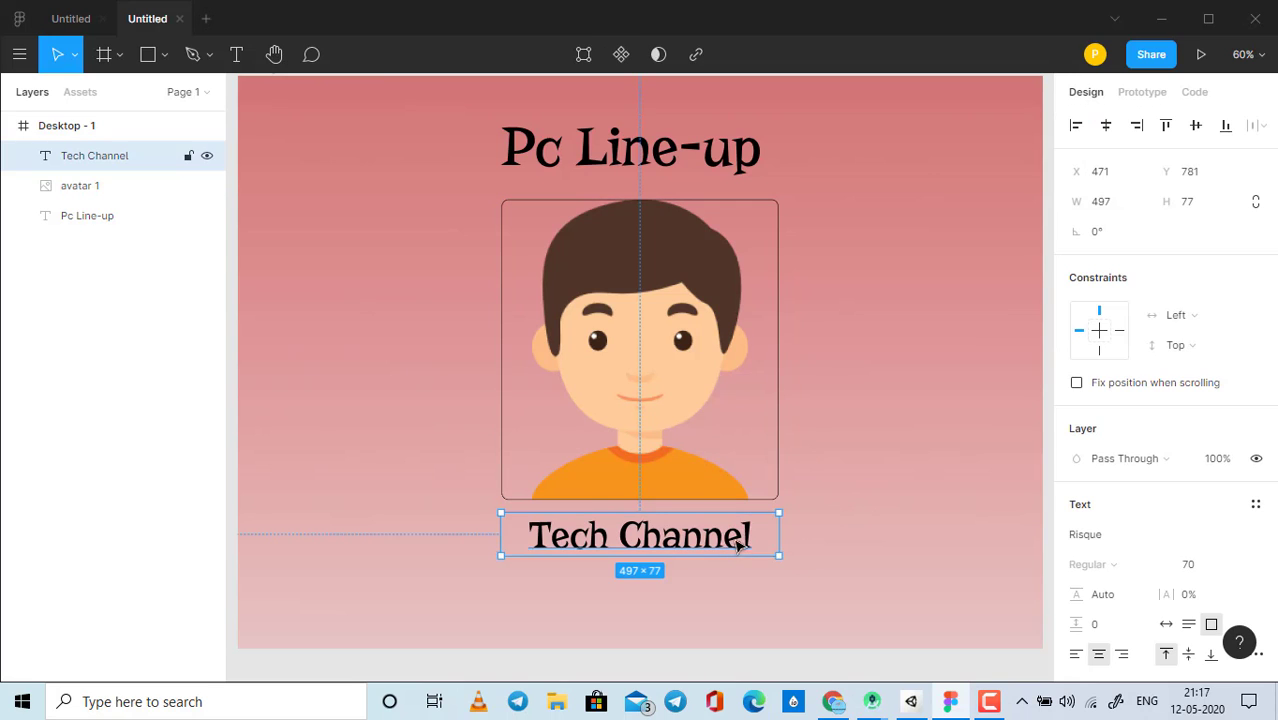
left_click(826, 545)
scroll(826, 545, "down", 1)
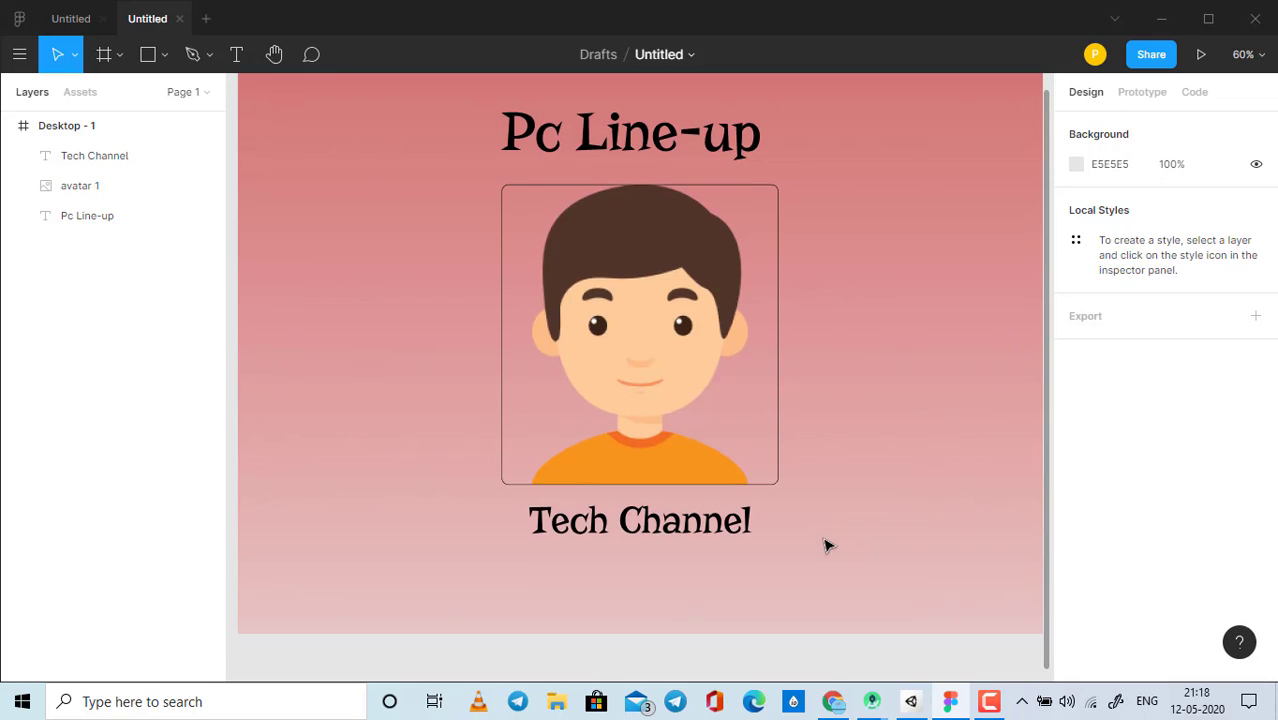
left_click(750, 522)
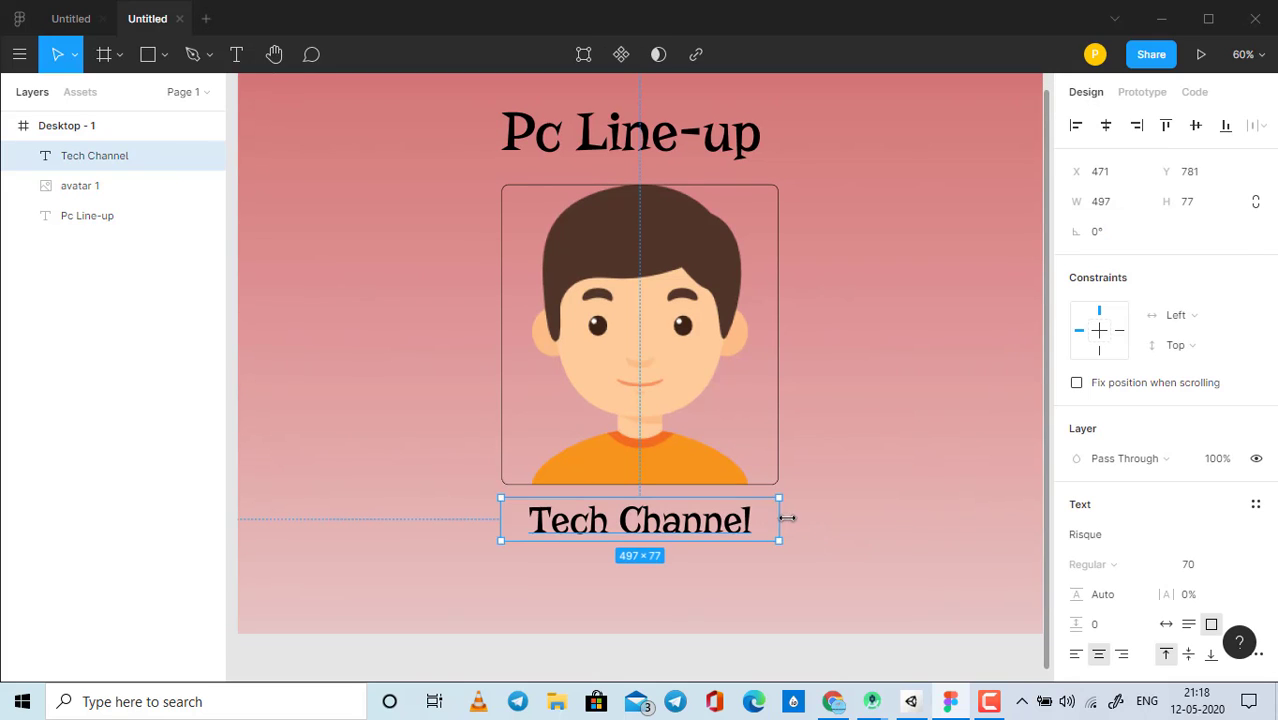
left_click(786, 543)
Step: Add a text box below Tech Channel reading 'Laptop | Mobile | Tab'
key("t")
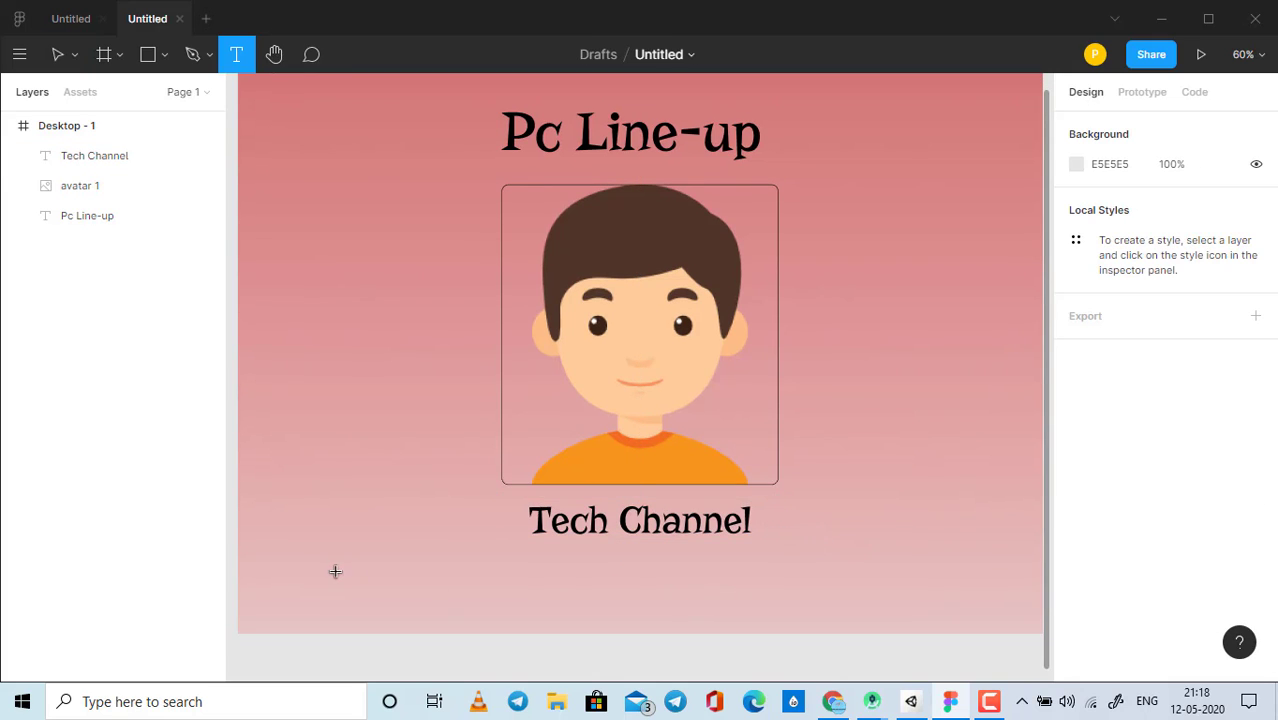
left_click_drag(279, 575, 866, 633)
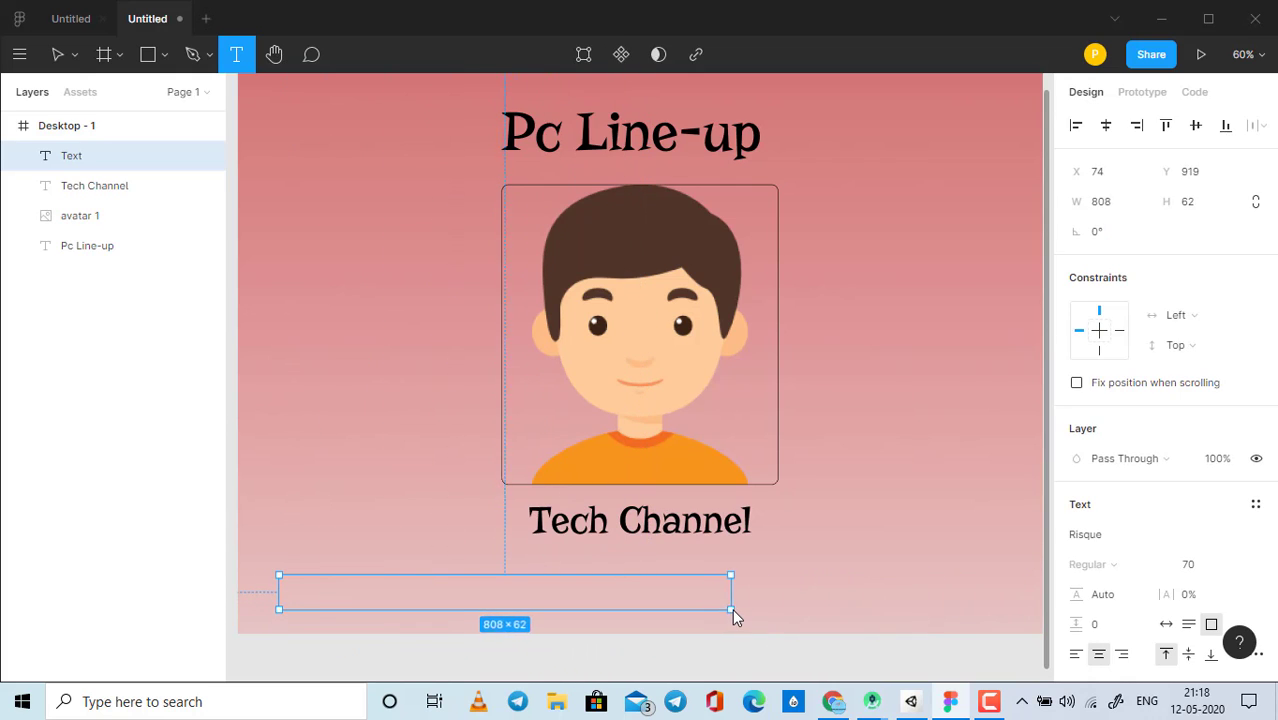
left_click_drag(866, 633, 738, 611)
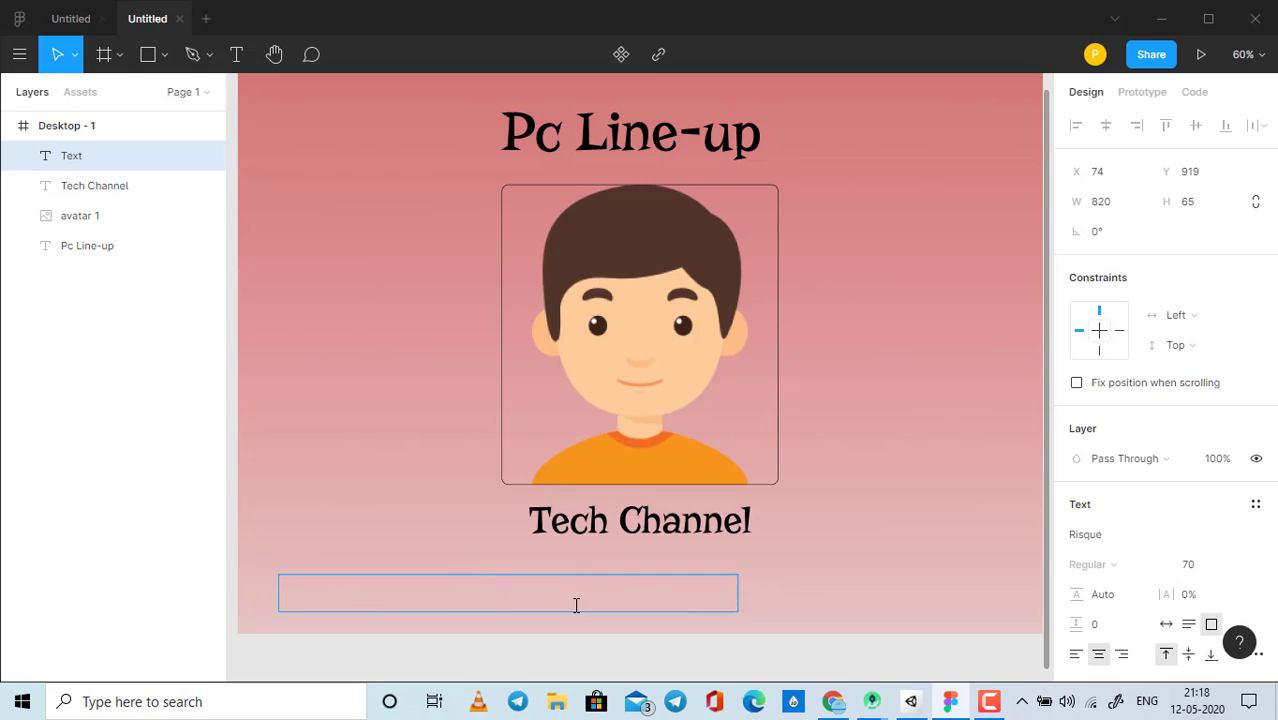
left_click(1204, 566)
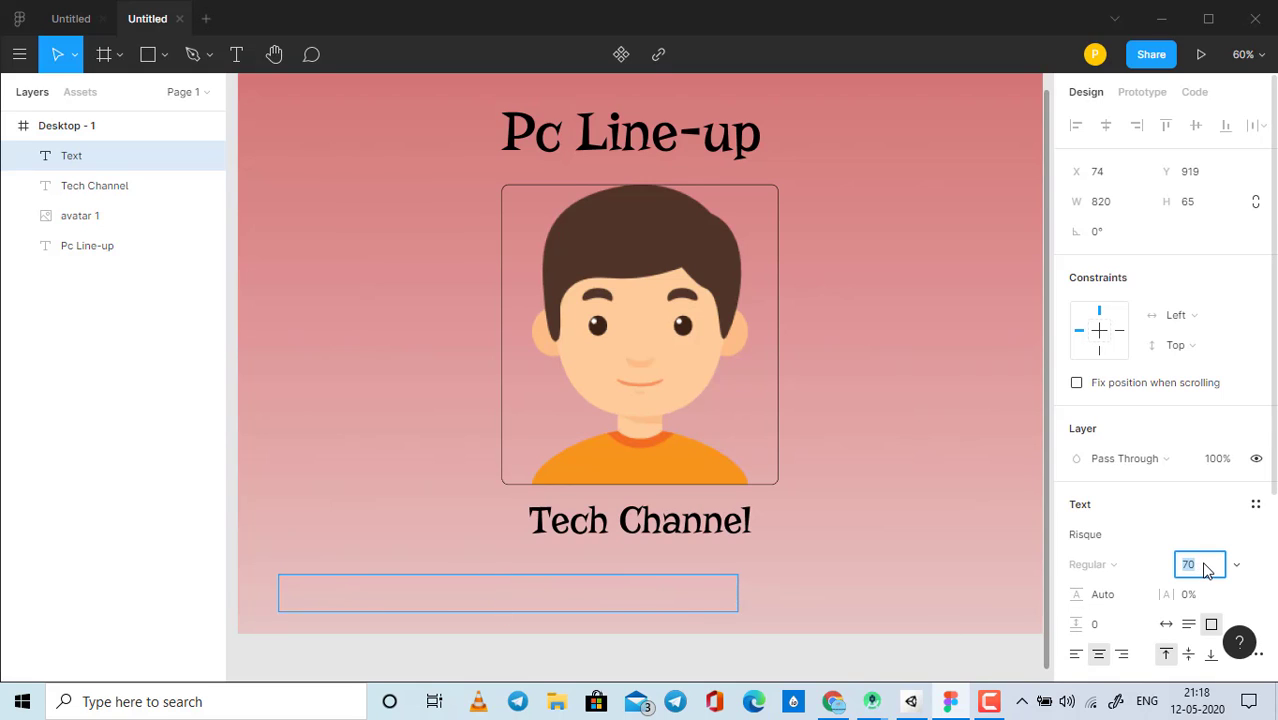
type("50")
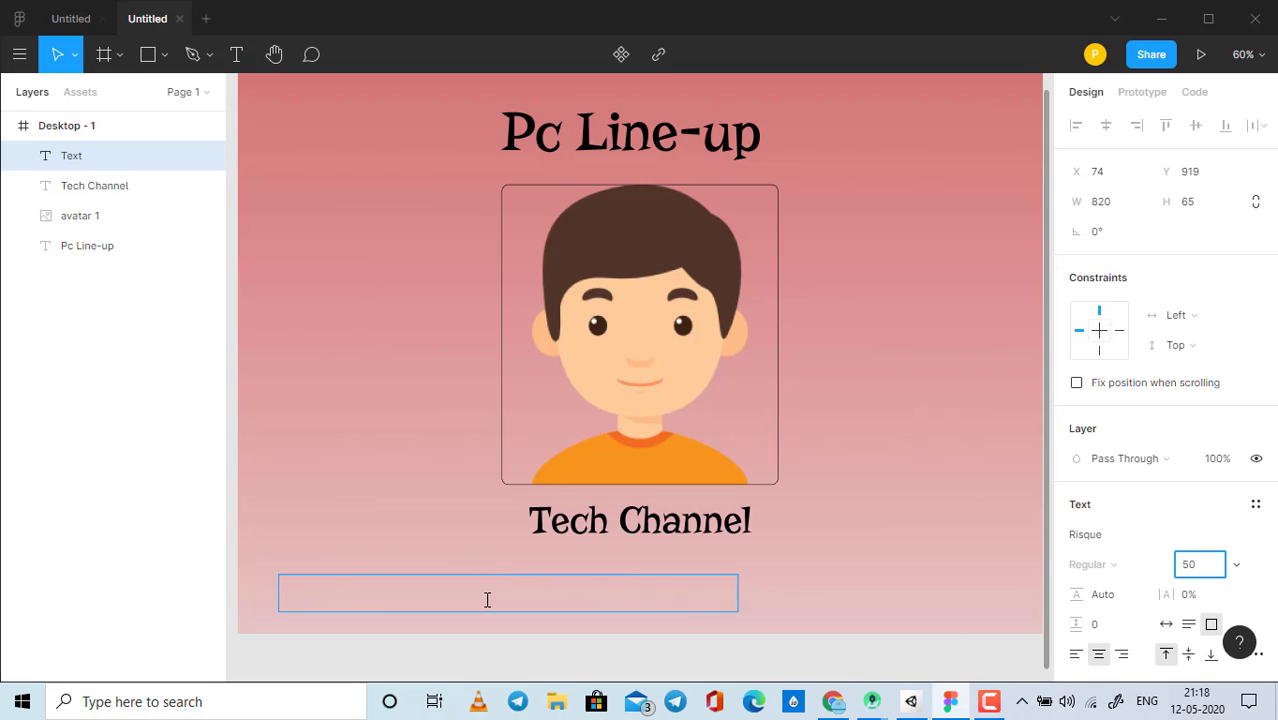
left_click(487, 599)
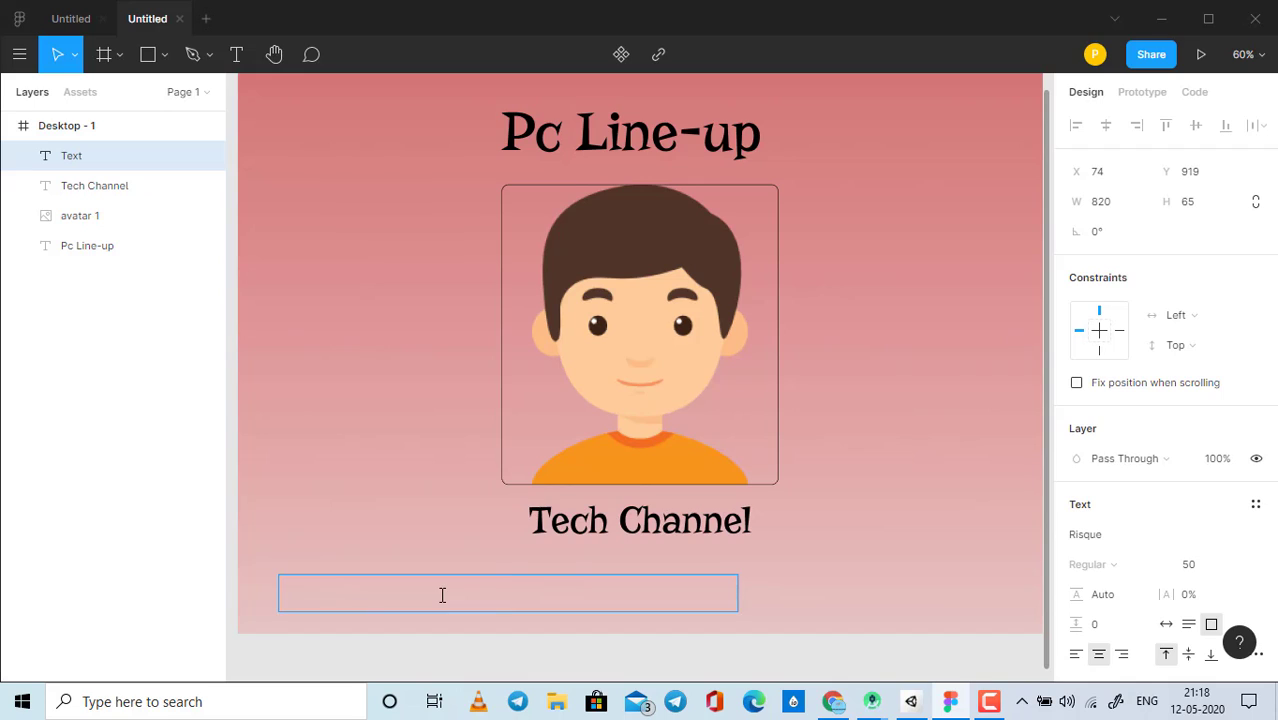
type("La")
type("ptp")
key("BackSpace")
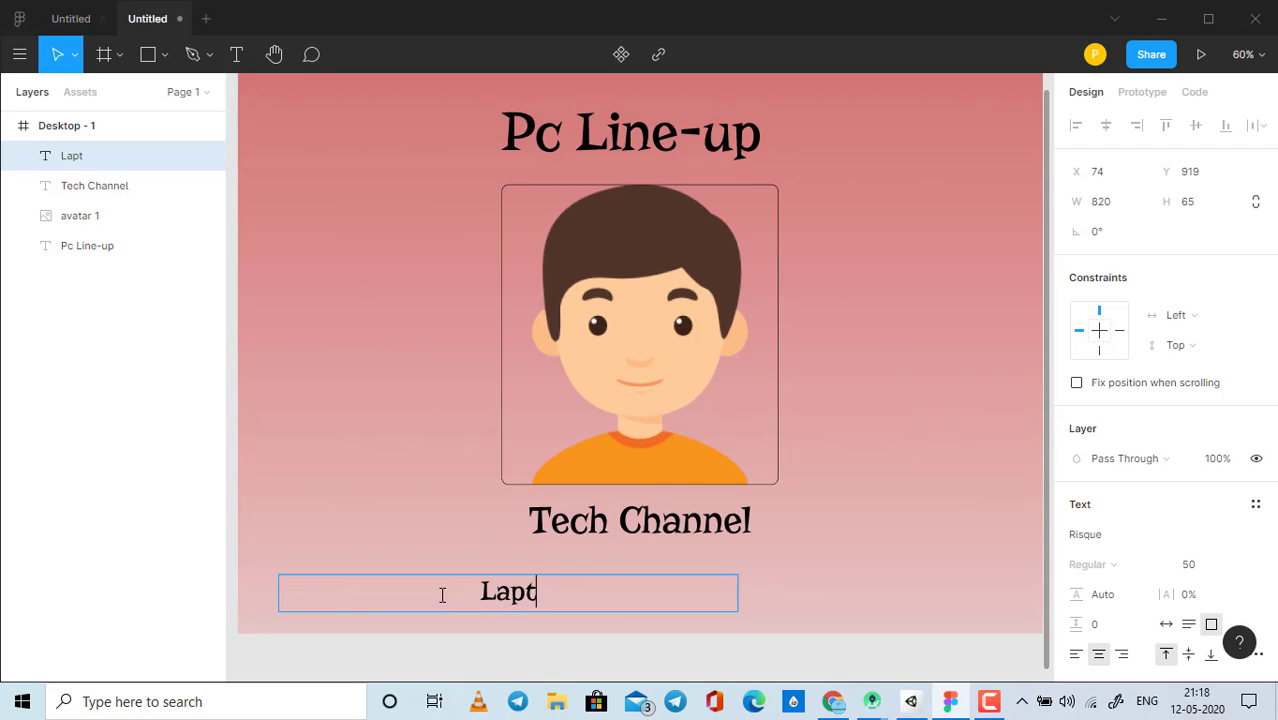
type("op")
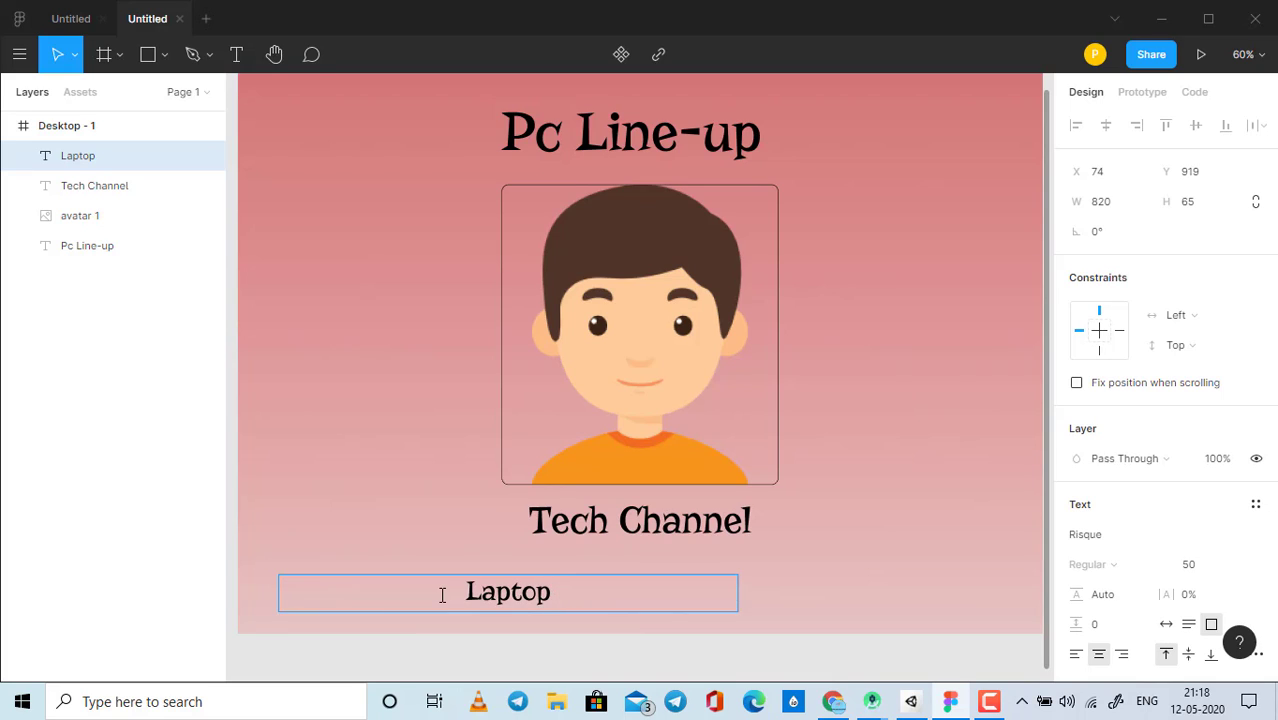
type(" |")
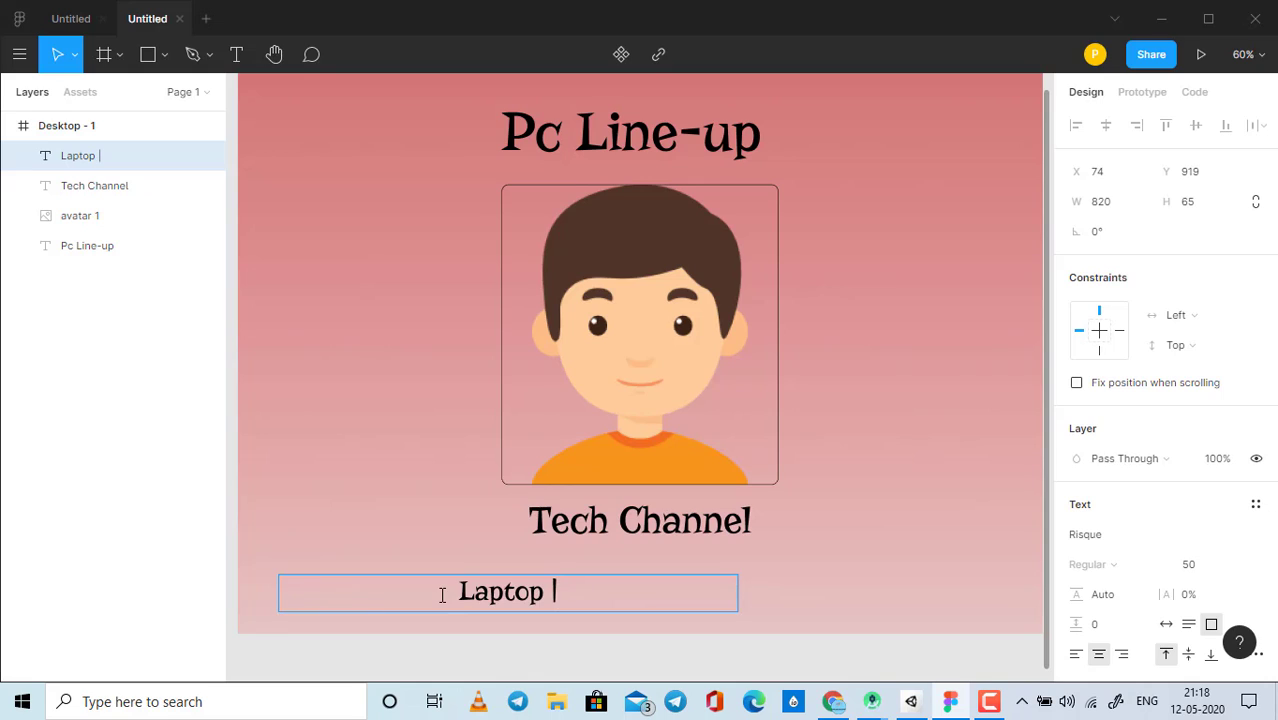
type(" Mo")
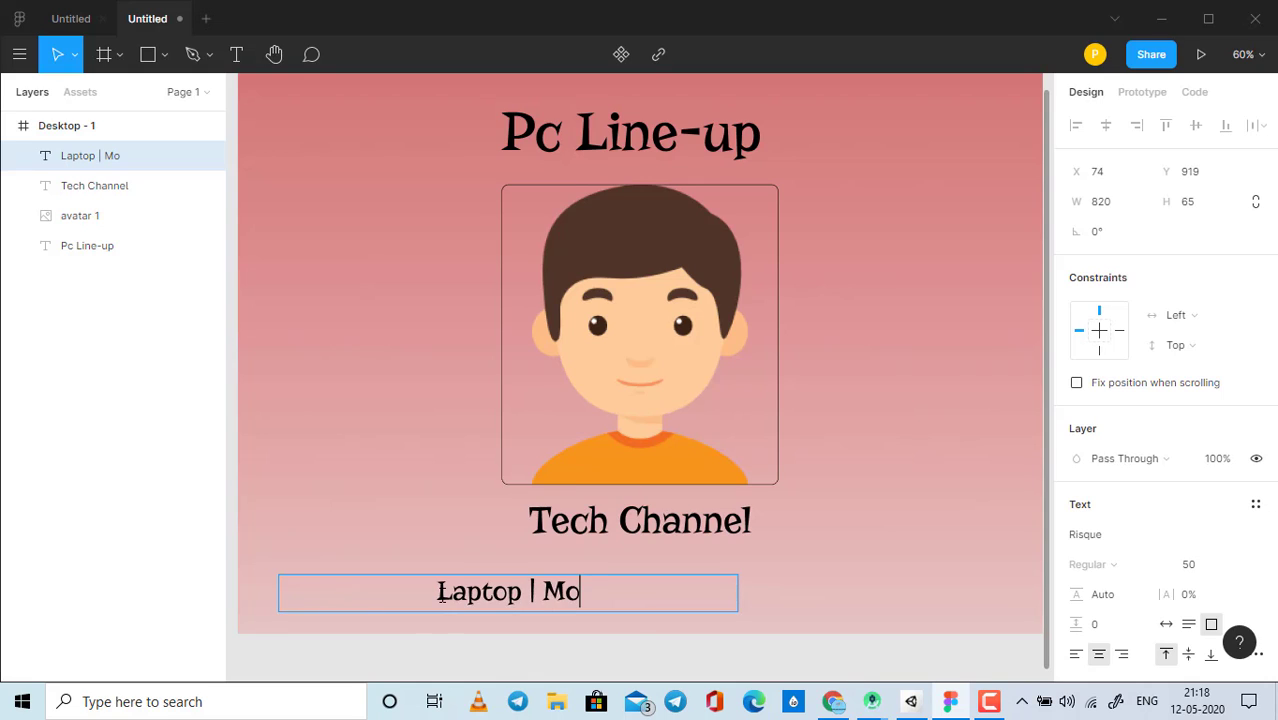
type("bile")
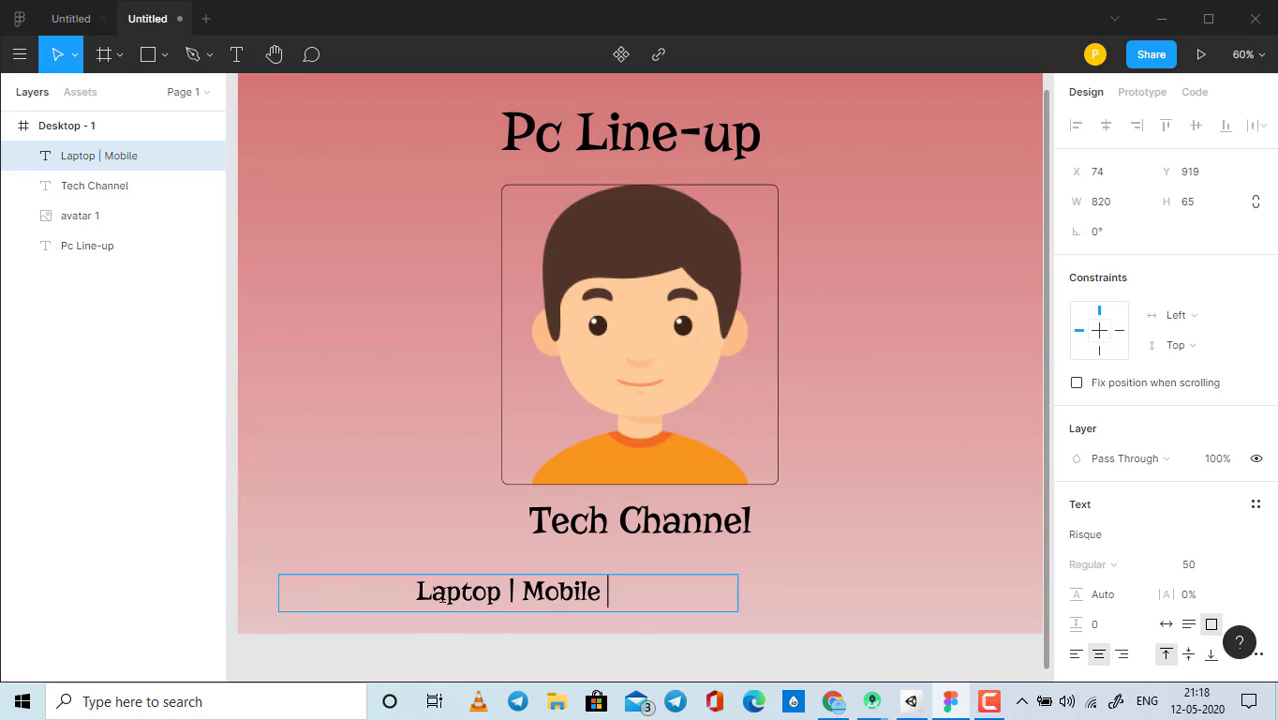
type(" | Ta")
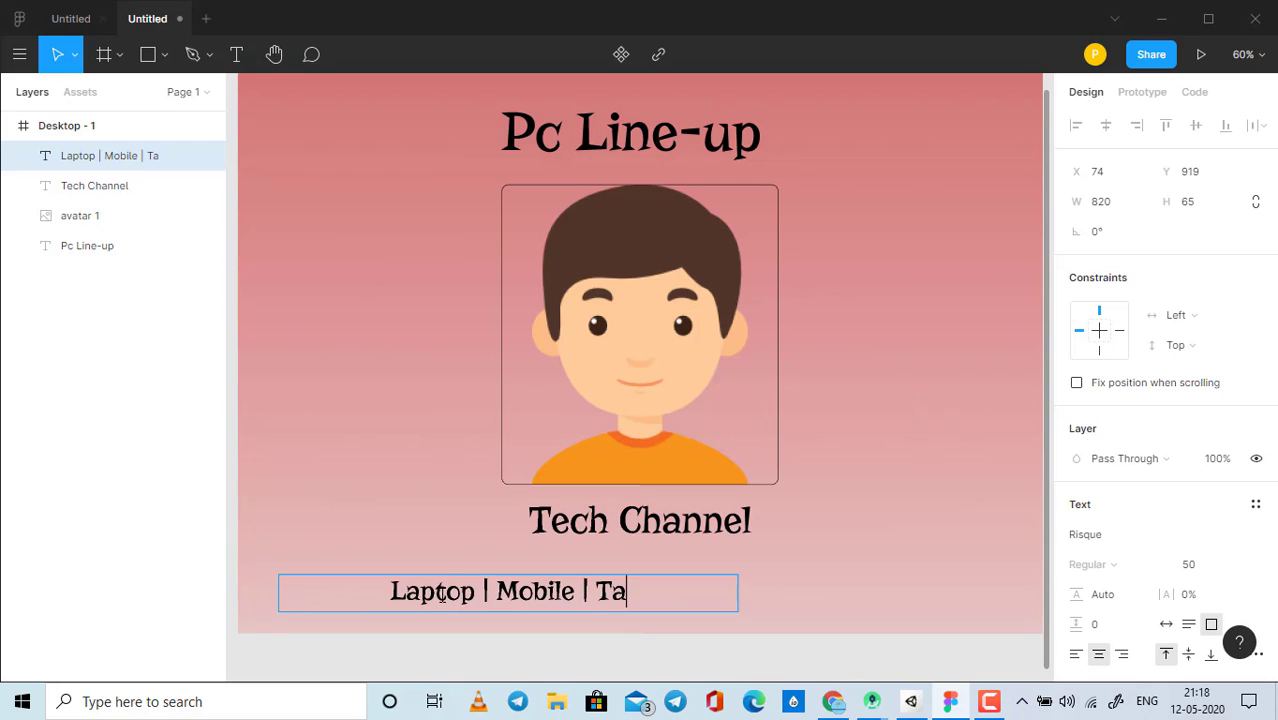
type("b")
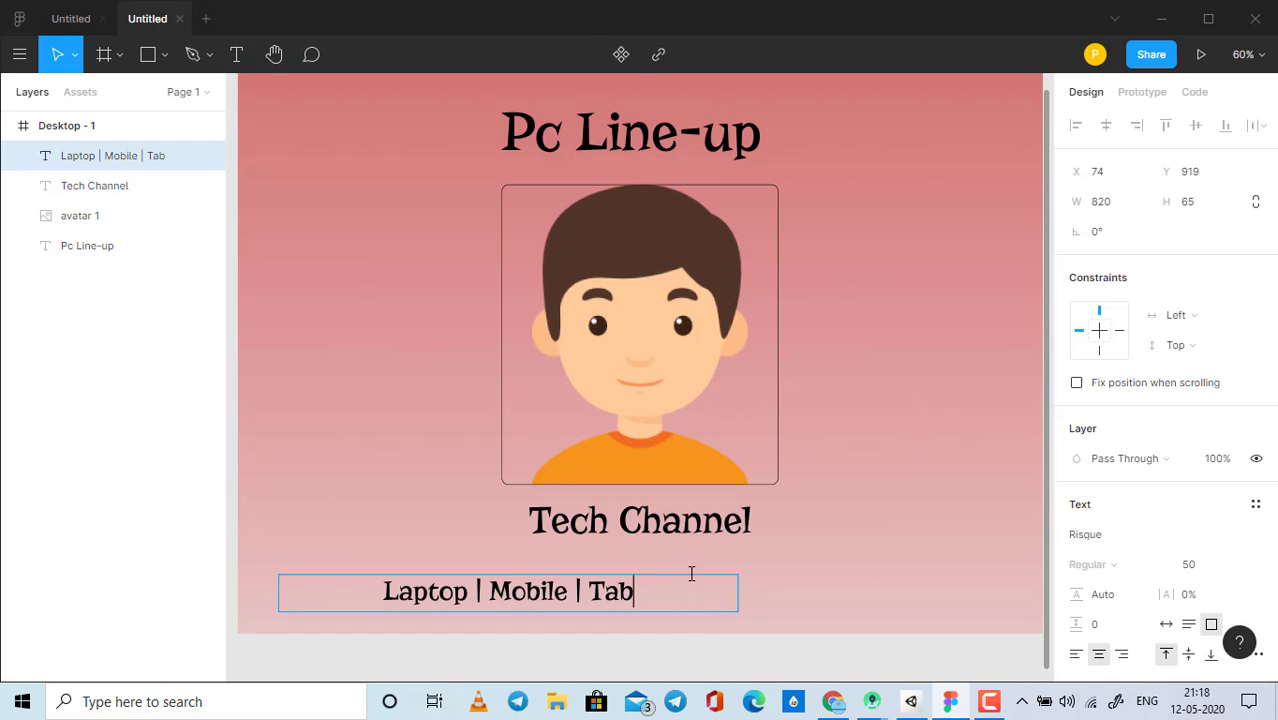
key("Escape")
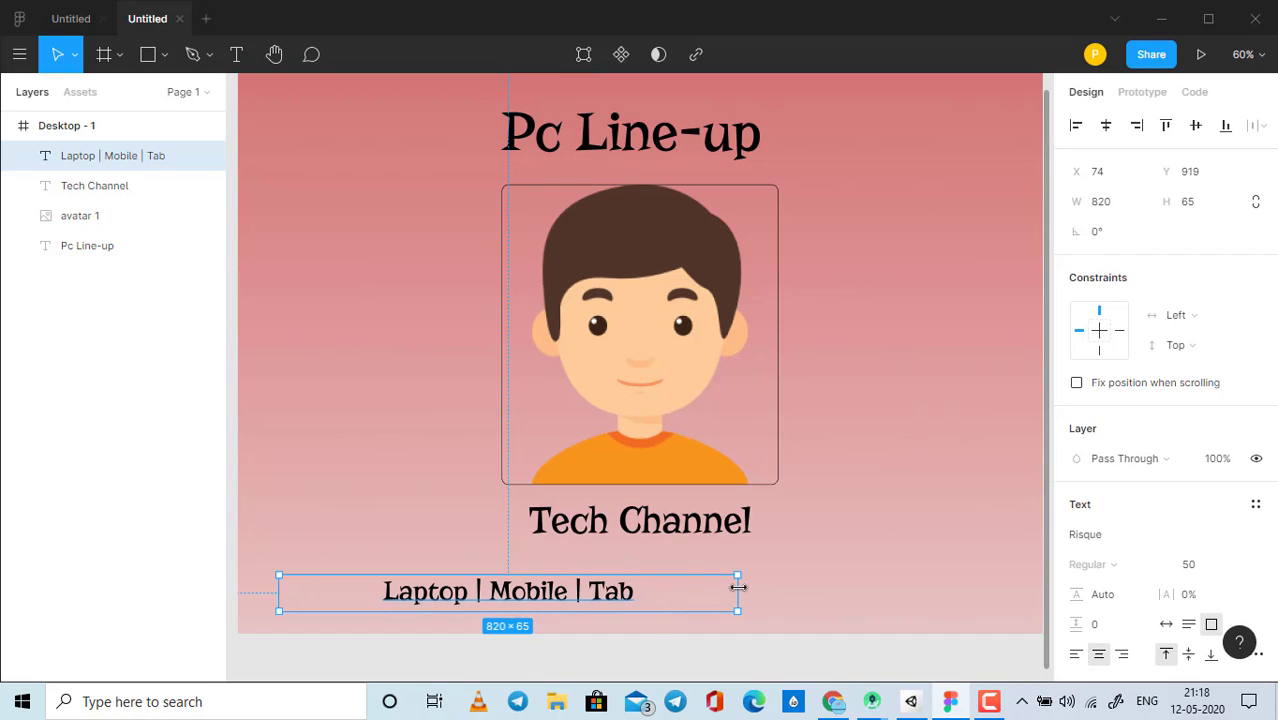
Step: Narrow the tagline text box to 538 × 58 so it hugs the words
double_click(533, 593)
left_click(514, 578)
key("Escape")
left_click_drag(737, 611, 580, 610)
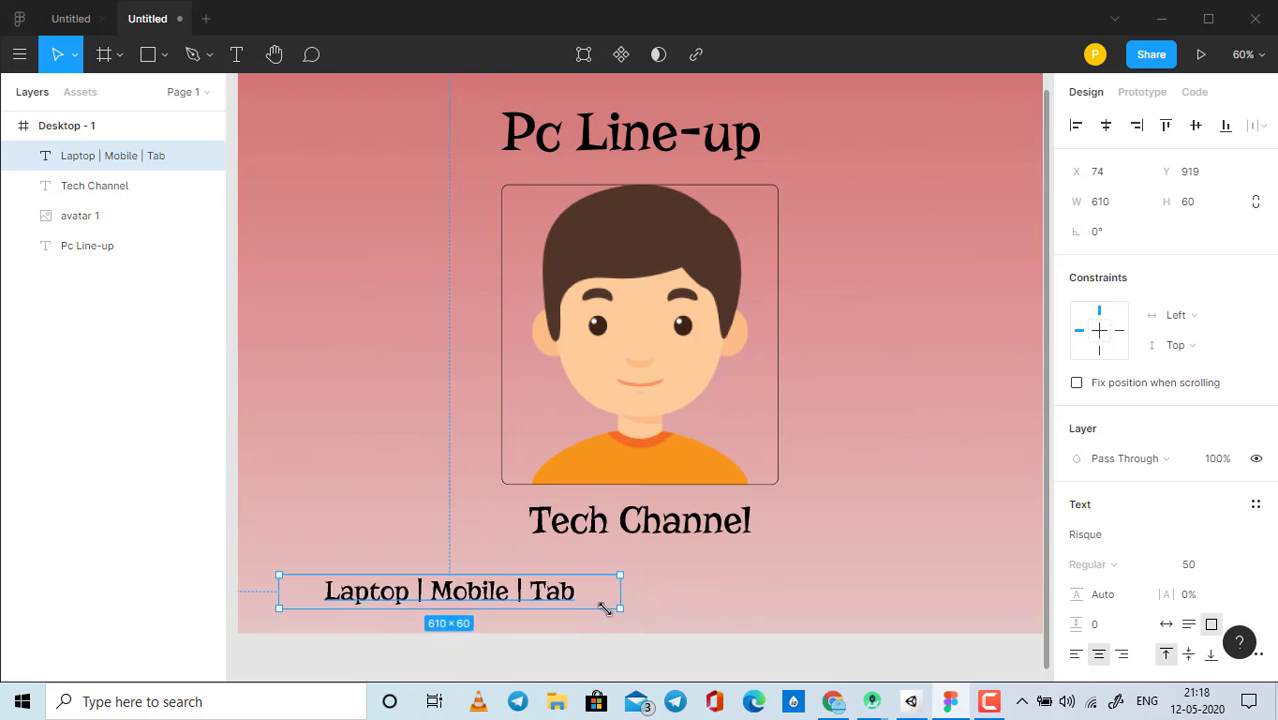
Step: Recolour the 'Laptop | Mobile | Tab' text from black to blue 1425C1
double_click(524, 596)
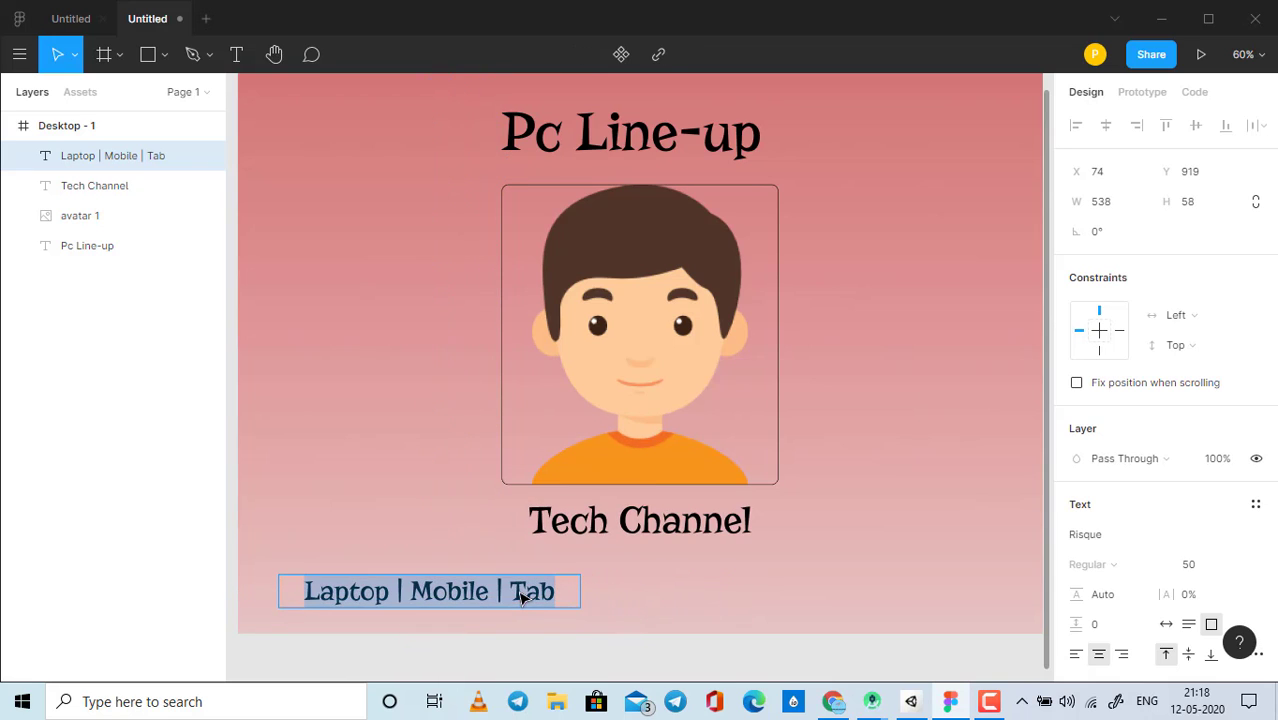
scroll(1129, 510, "down", 3)
scroll(1129, 477, "down", 1)
left_click(1076, 473)
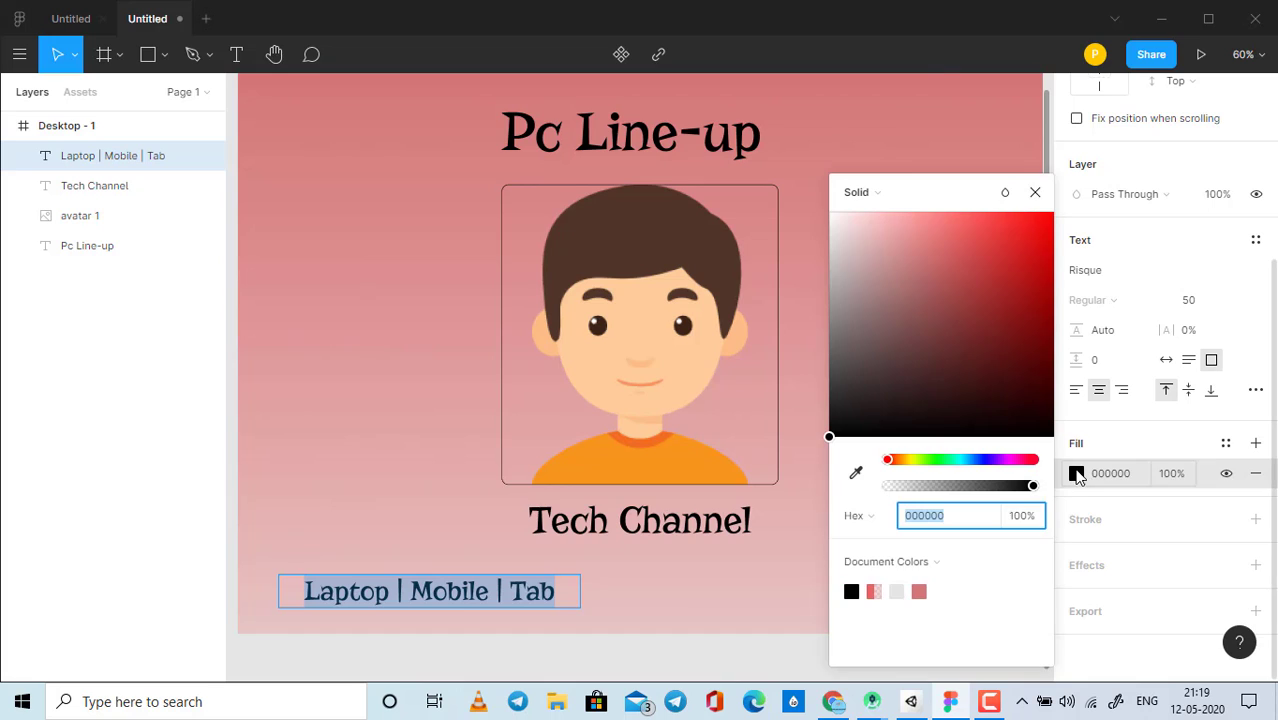
left_click(937, 459)
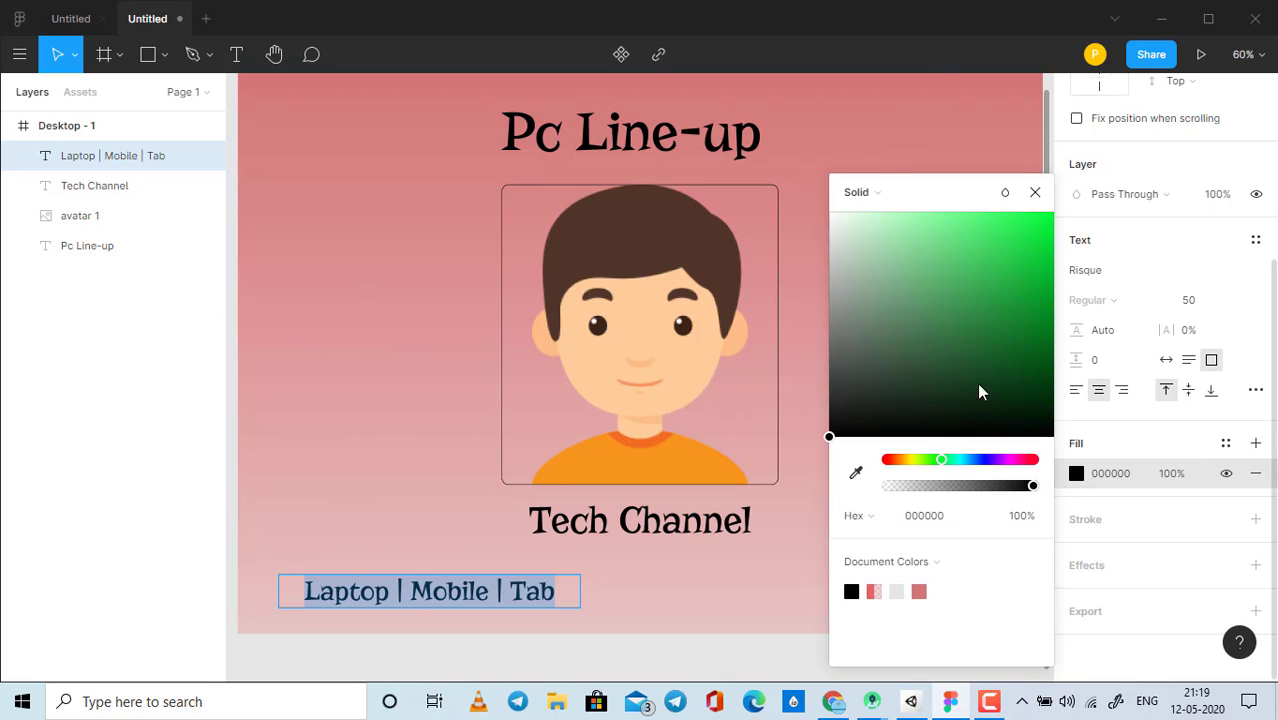
left_click_drag(1031, 263, 1009, 307)
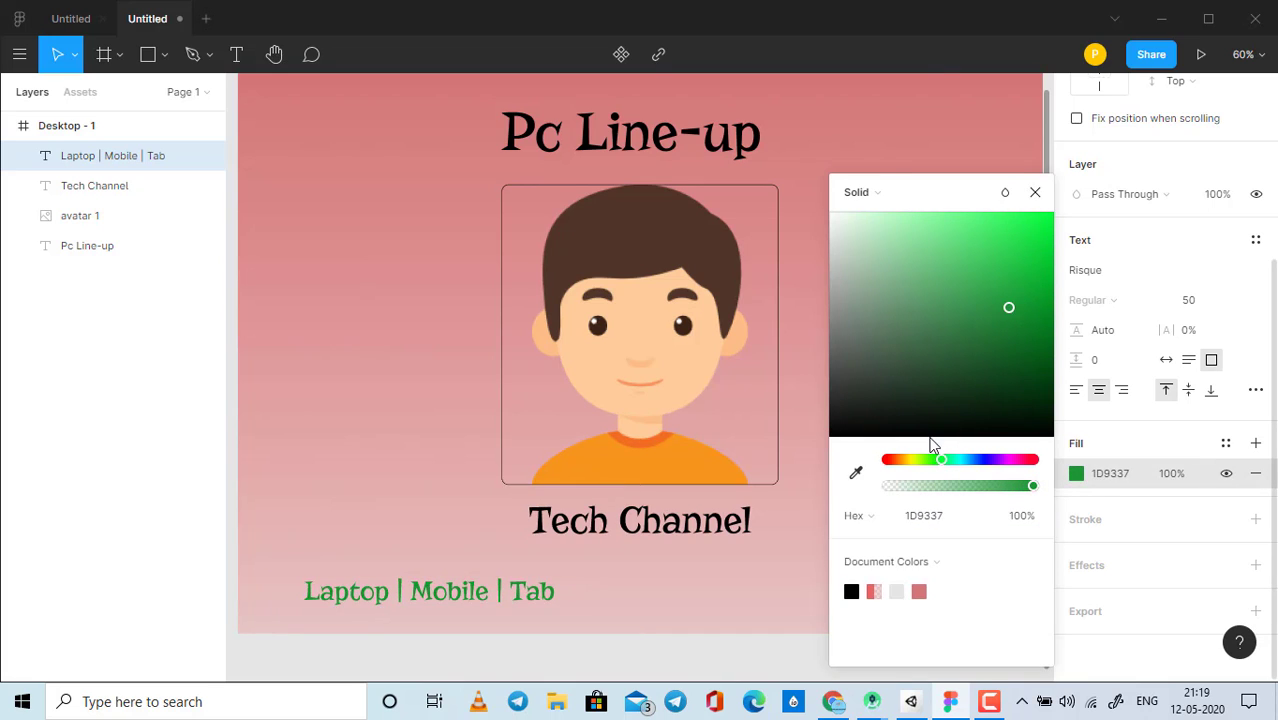
left_click_drag(940, 460, 908, 460)
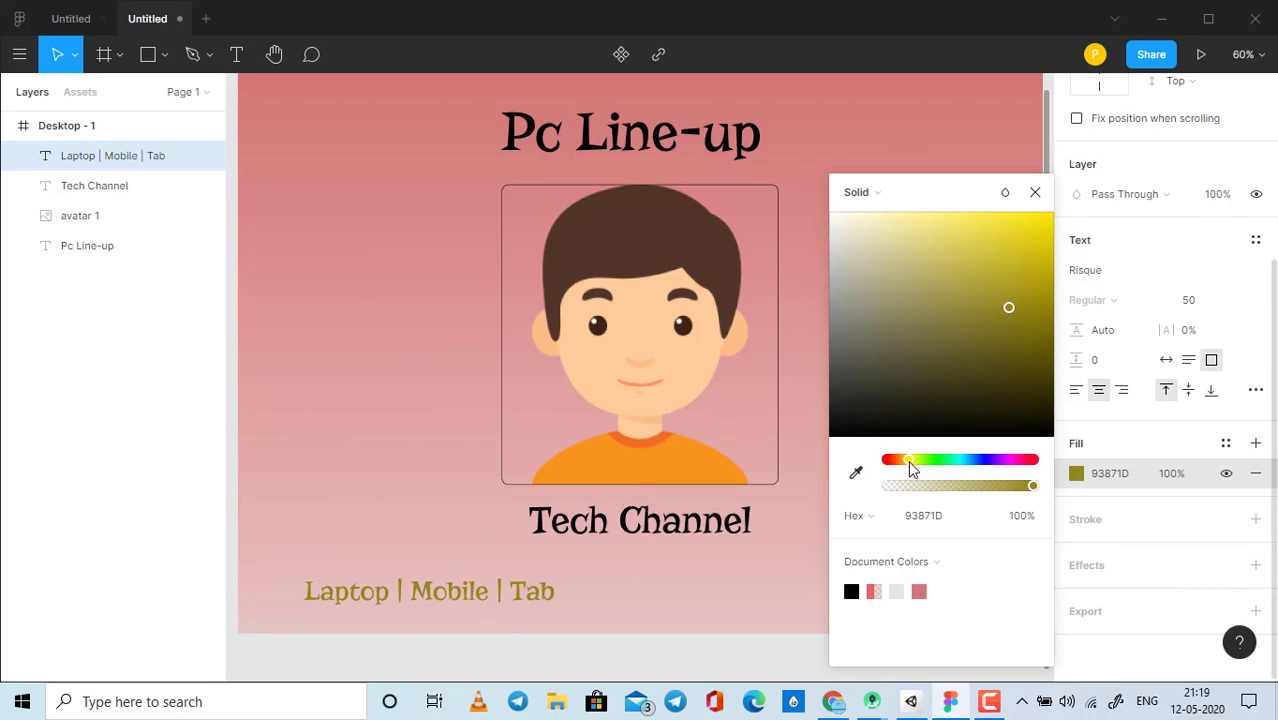
left_click(1010, 290)
mouse_move(1013, 281)
left_mouse_down()
mouse_move(1035, 238)
mouse_move(1030, 266)
left_mouse_up()
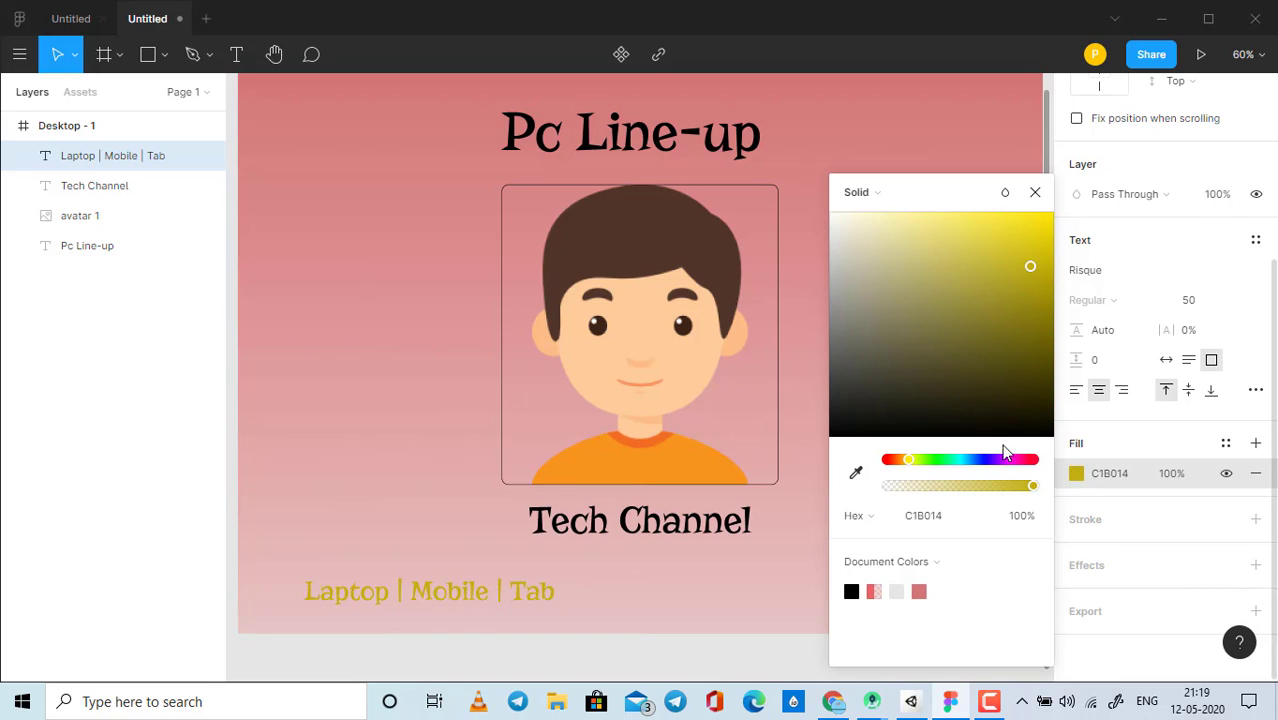
left_click_drag(908, 460, 983, 461)
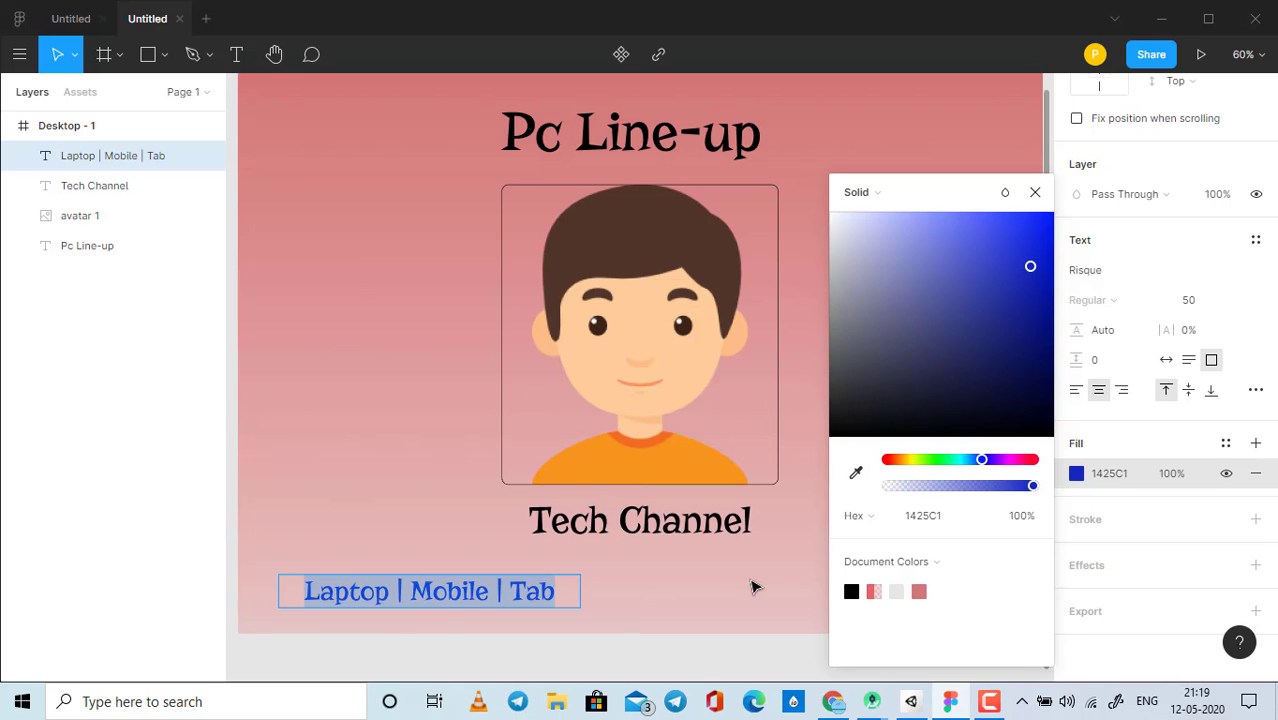
left_click(850, 148)
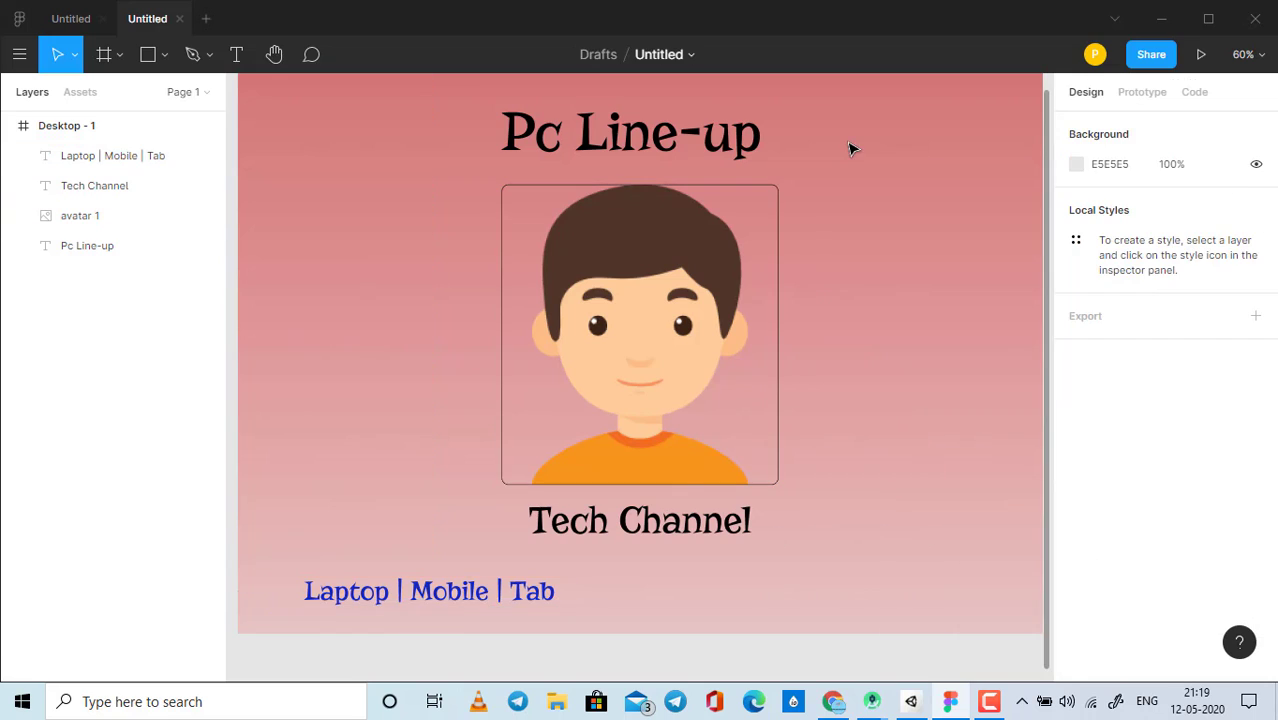
left_click(545, 592)
Step: Edit the tagline to read 'Laptop & Mobile Review', dropping 'Tab' and the pipe separators
double_click(538, 594)
left_click(562, 590)
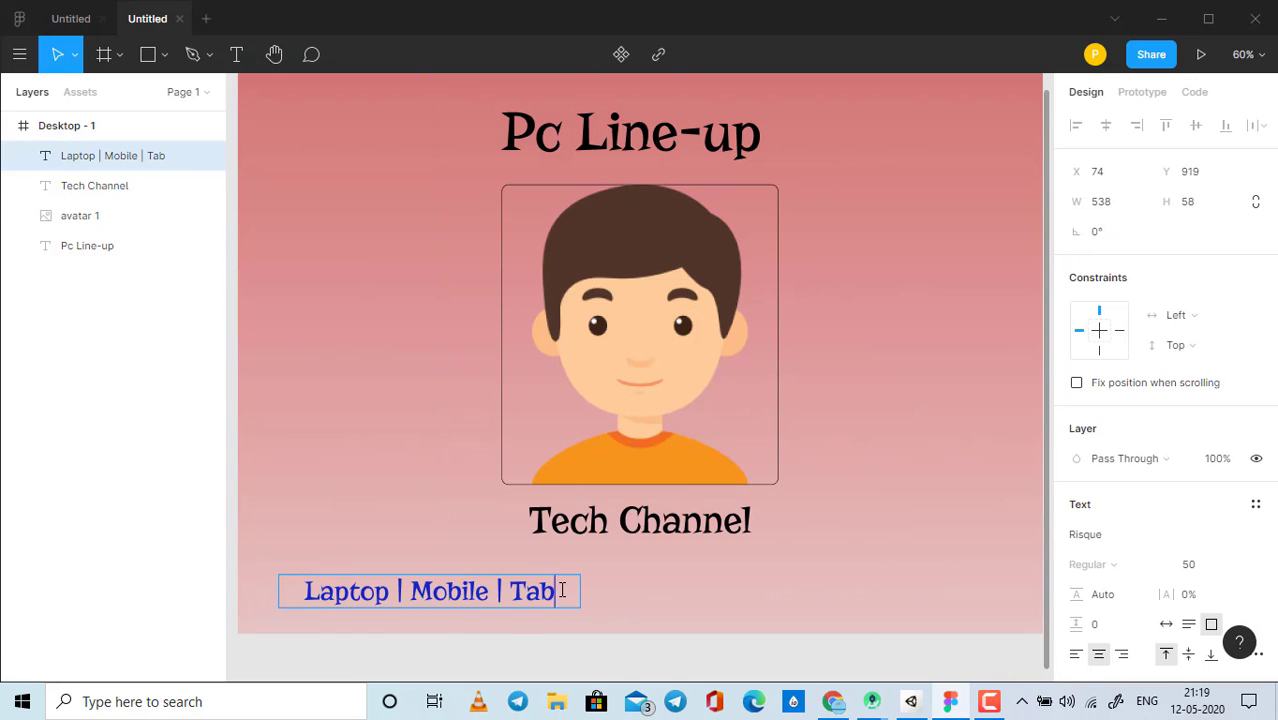
key("BackSpace")
key("BackSpace")
key("BackSpace")
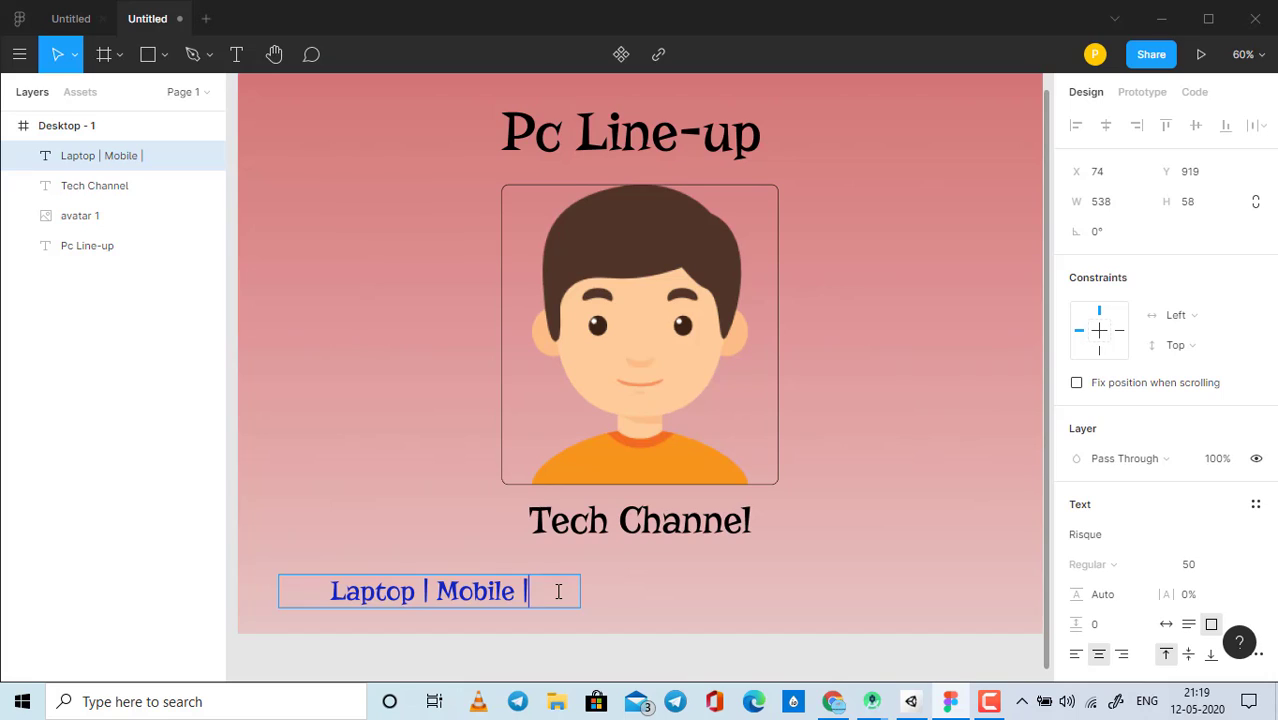
key("BackSpace")
key("BackSpace")
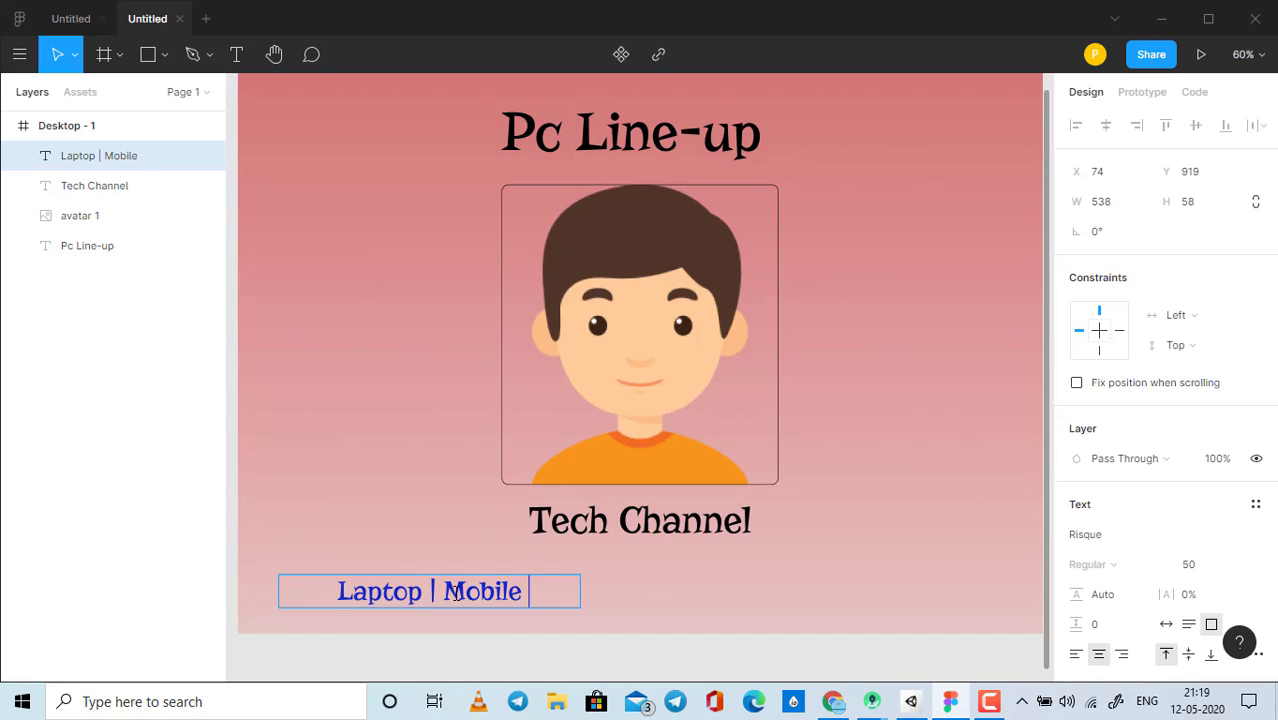
key("BackSpace")
key("BackSpace")
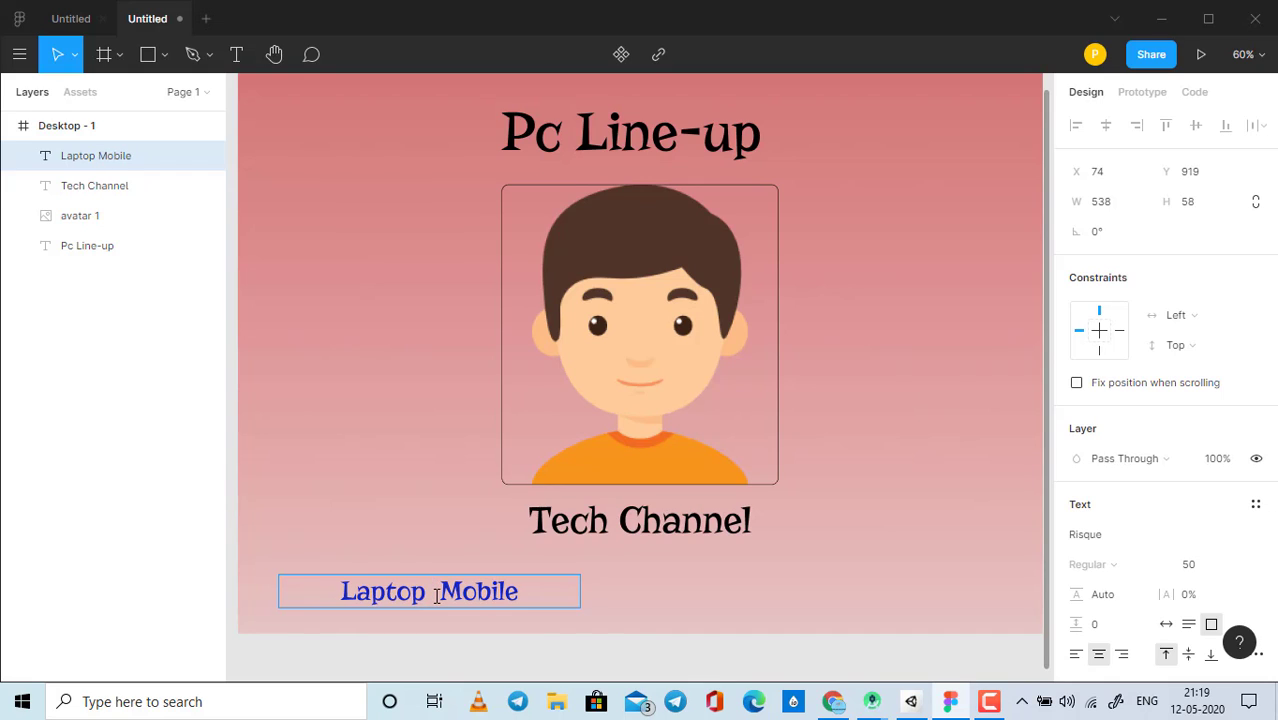
type("& Mobile")
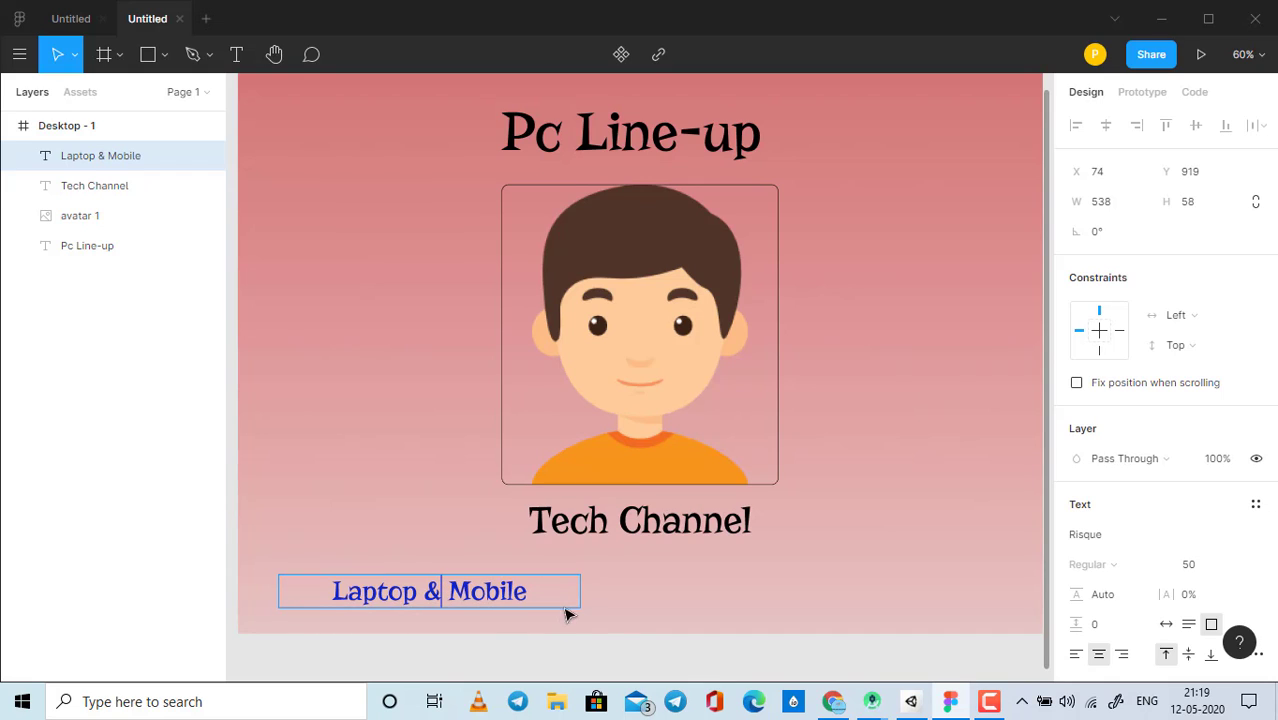
type(" Re")
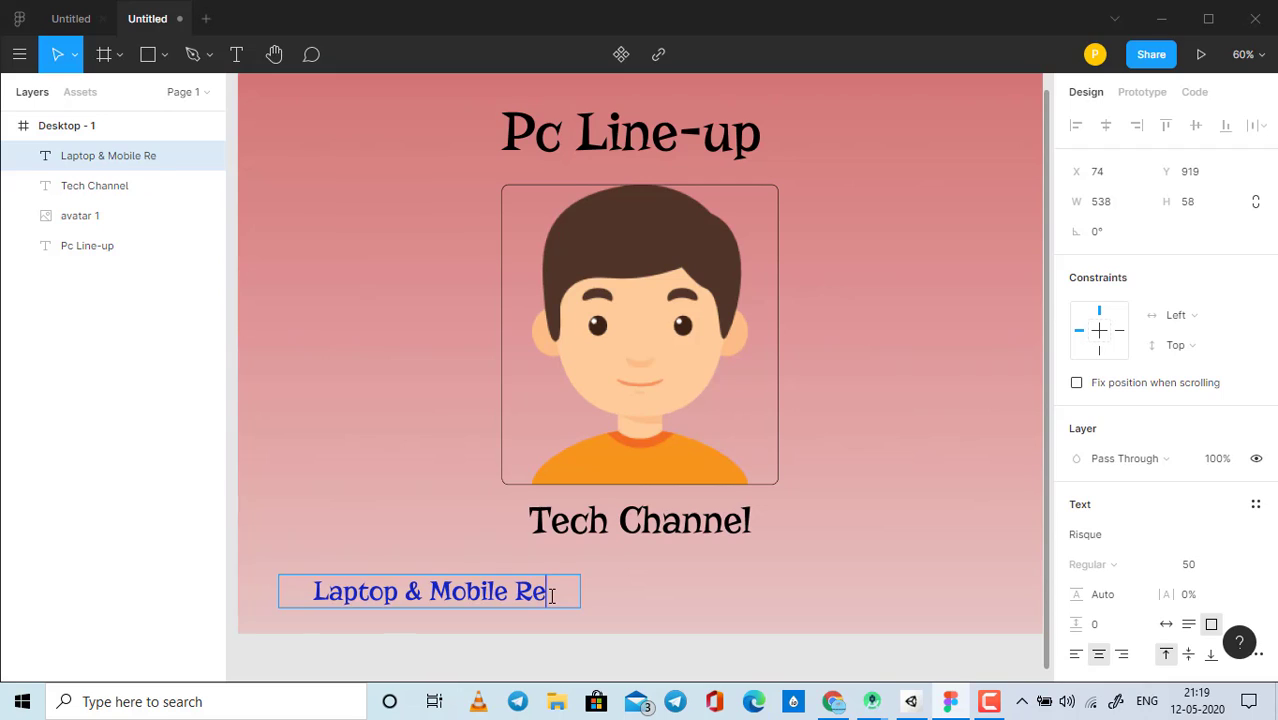
type("view")
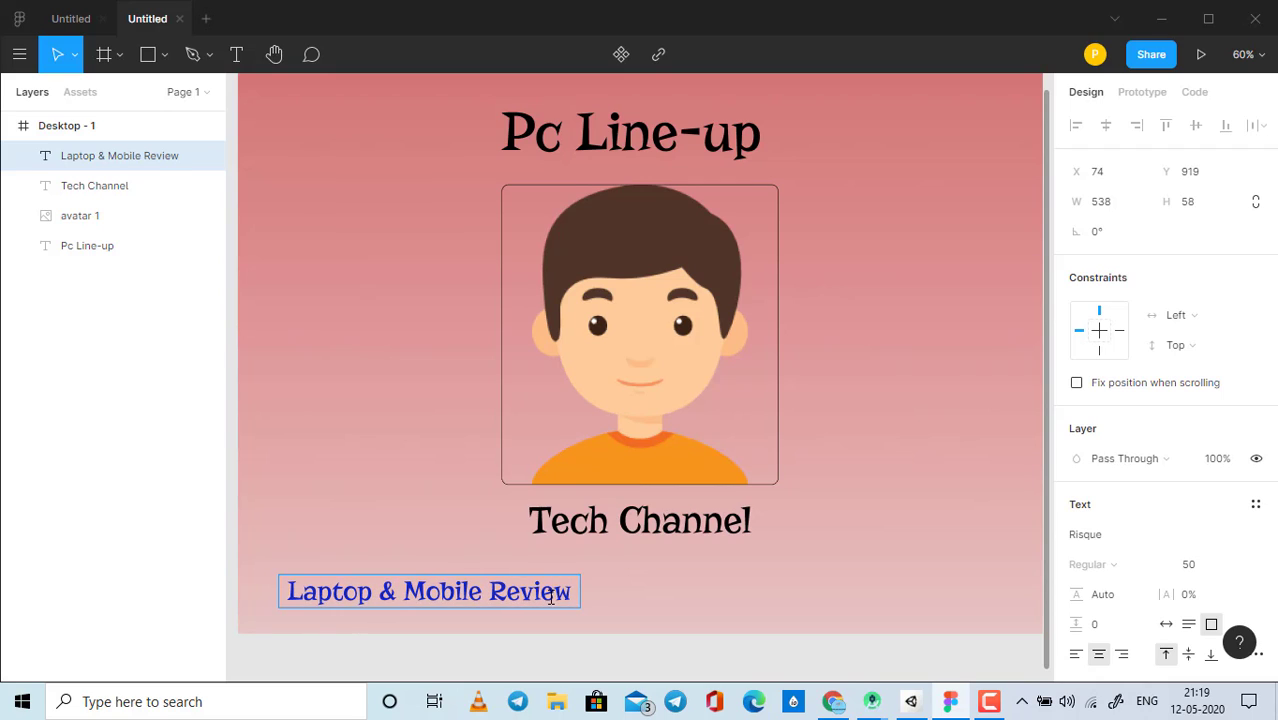
Step: Add a 1 px black outside stroke to the Laptop & Mobile Review text
key("Escape")
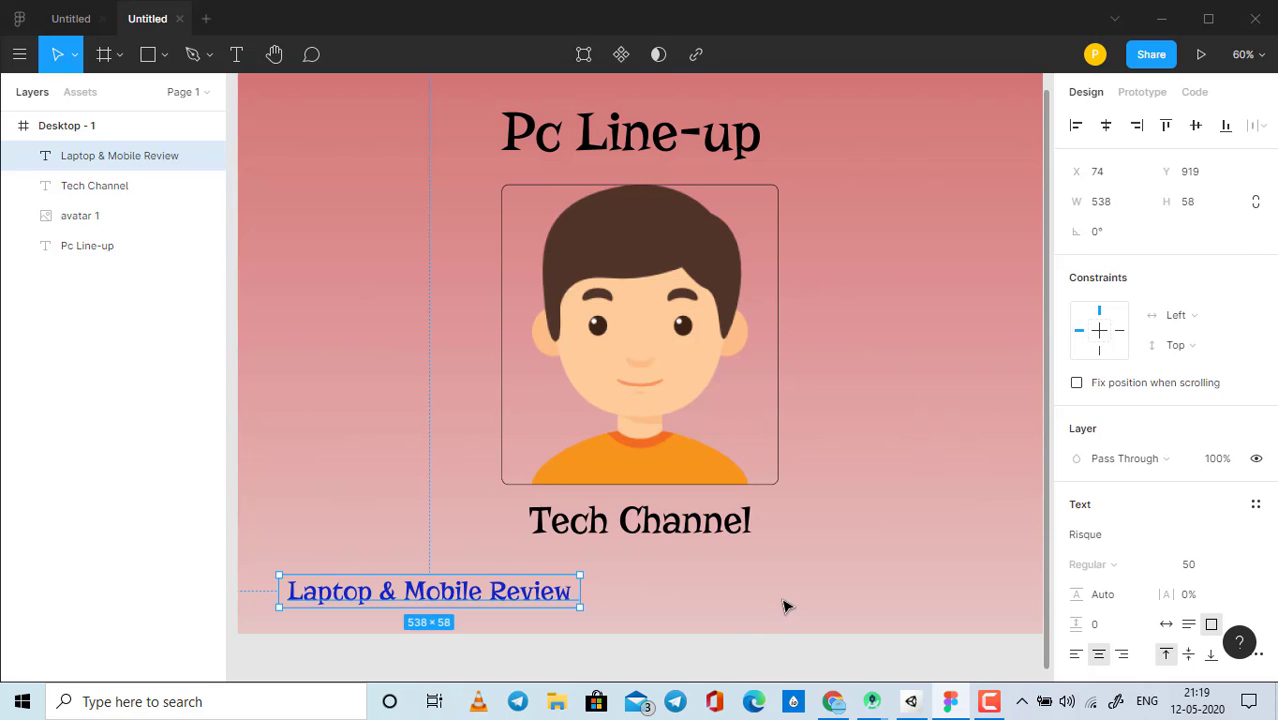
left_click(786, 608)
left_click(768, 452)
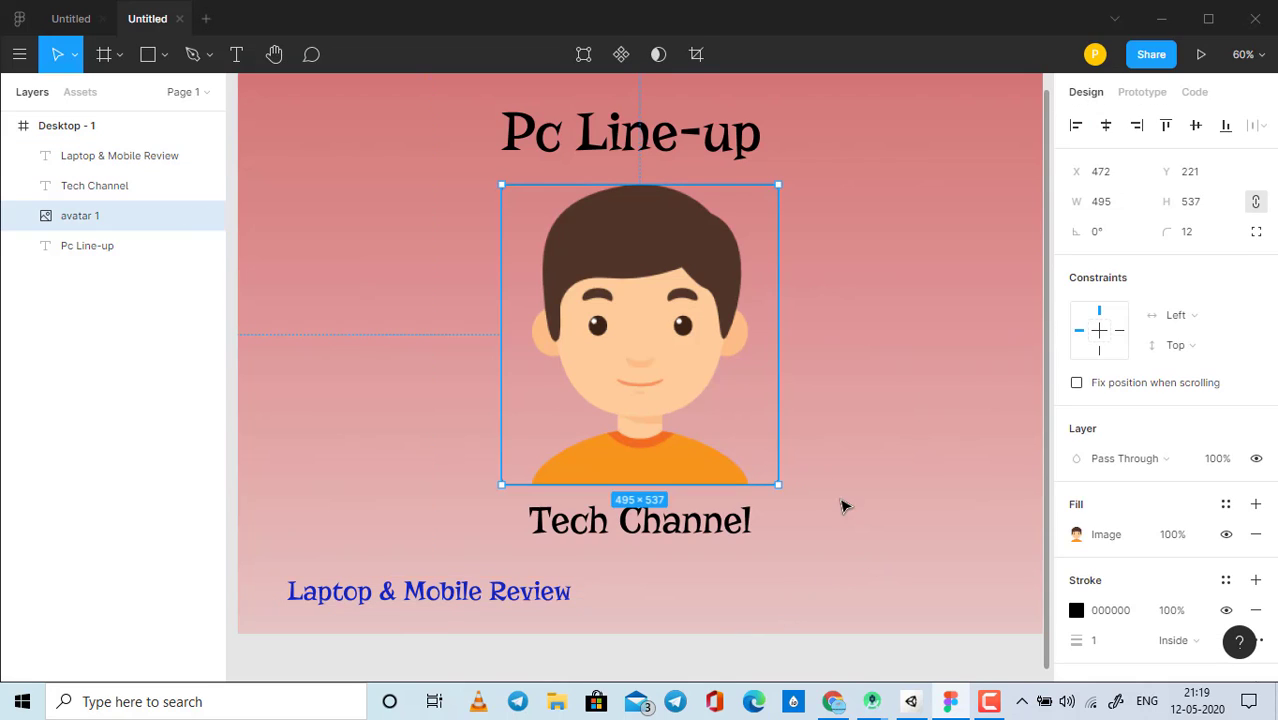
left_click(873, 603)
left_click(510, 598)
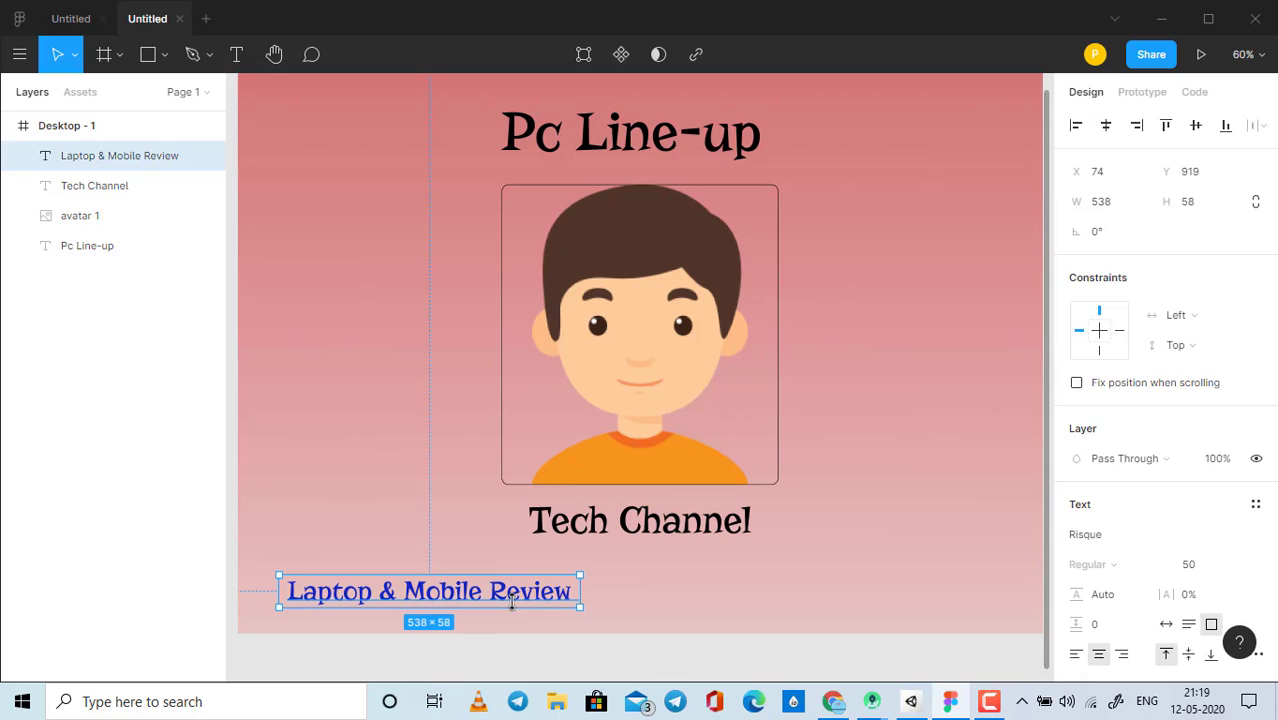
scroll(1161, 580, "down", 3)
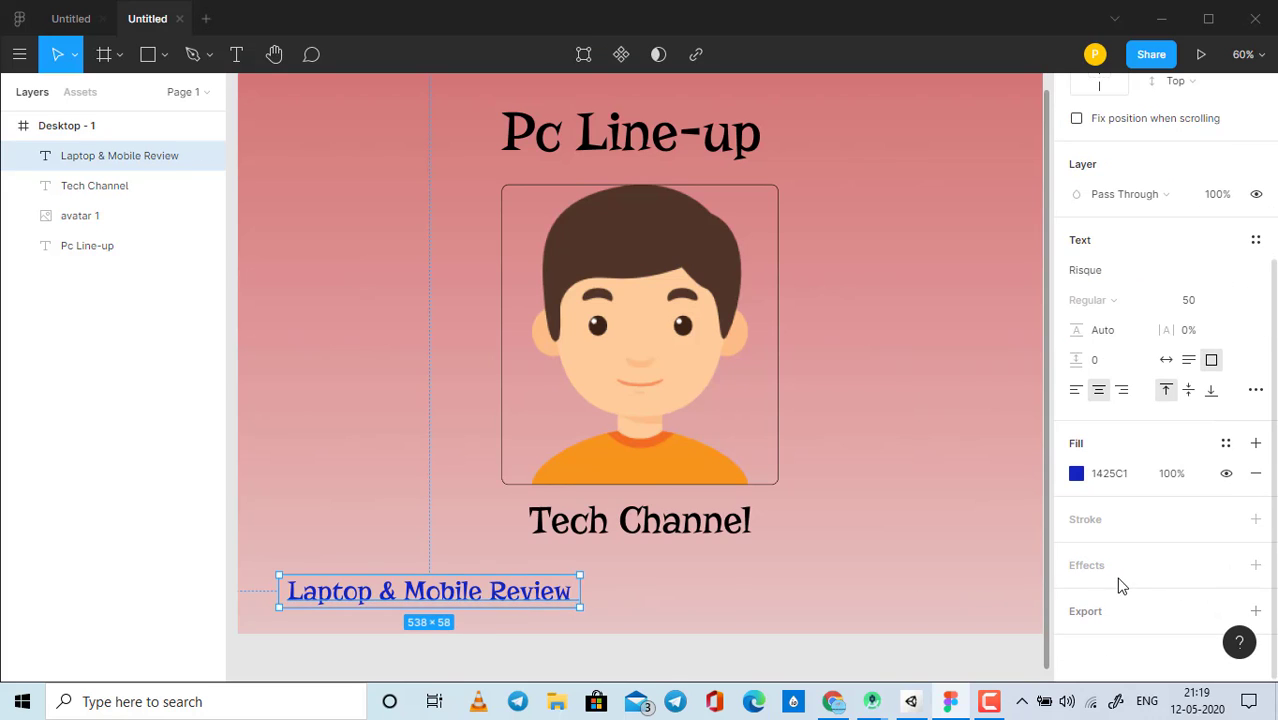
left_click(1104, 530)
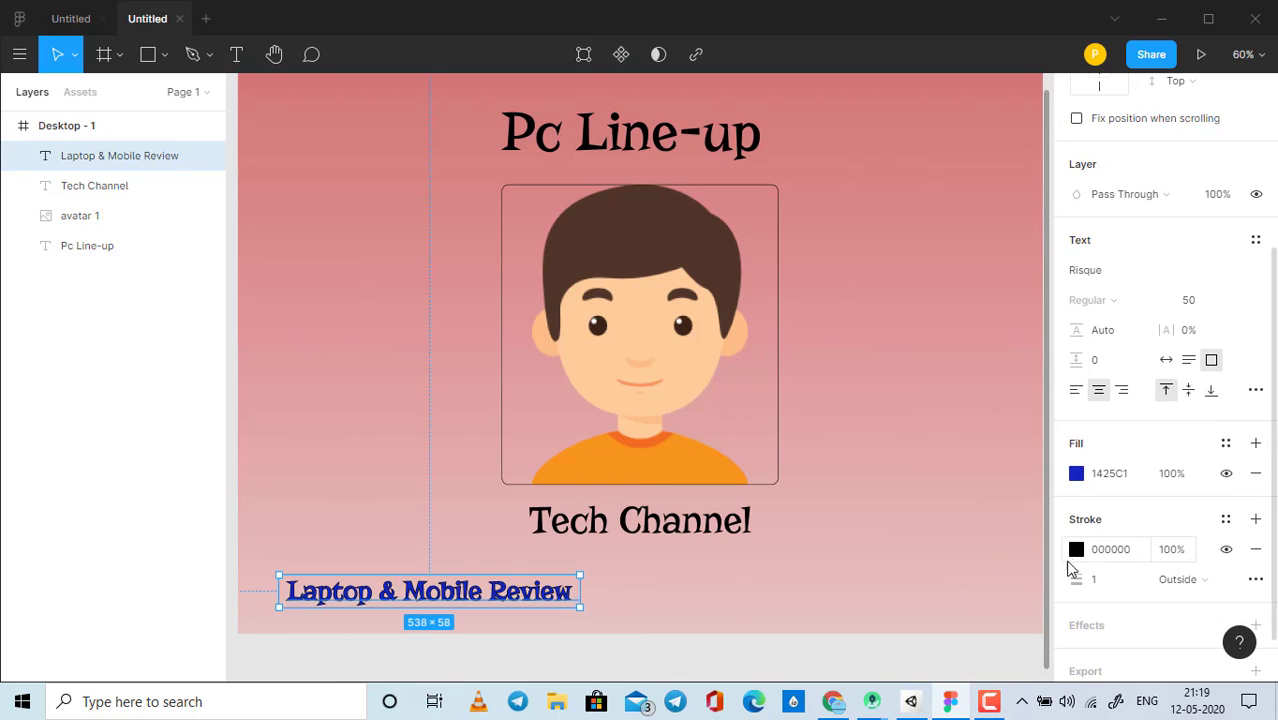
left_click(1077, 552)
left_click(744, 573)
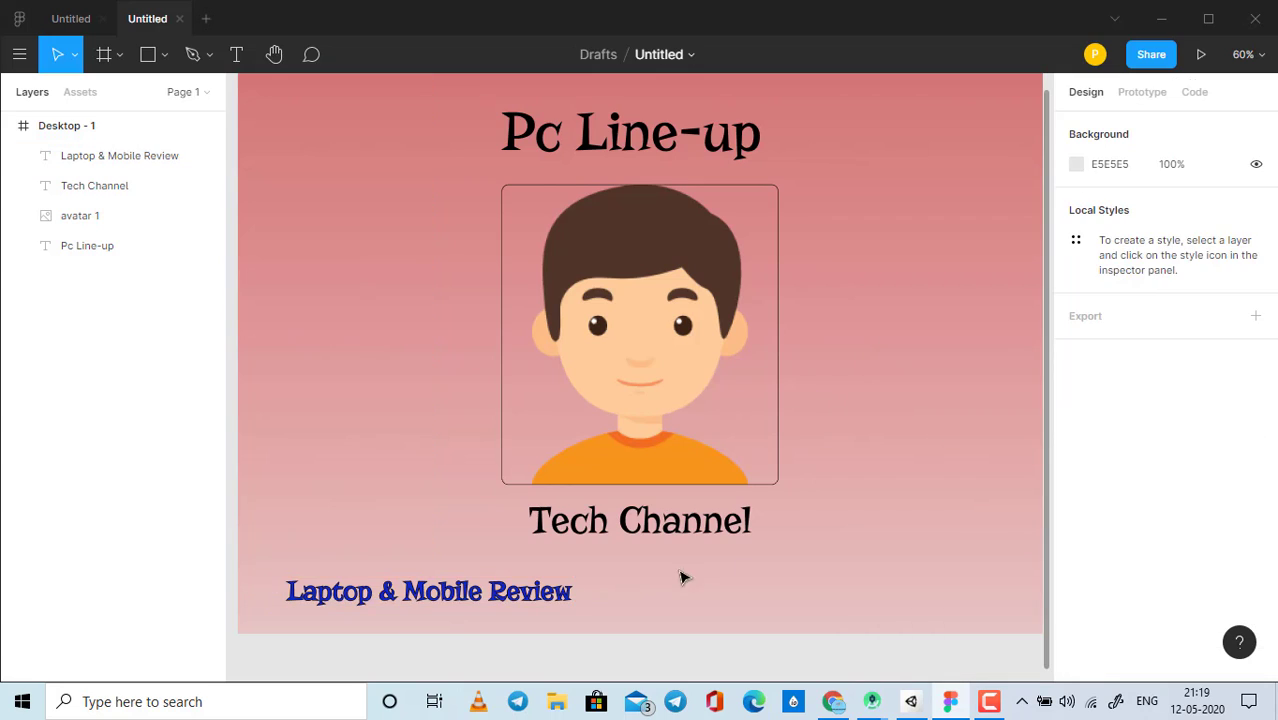
left_click(550, 585)
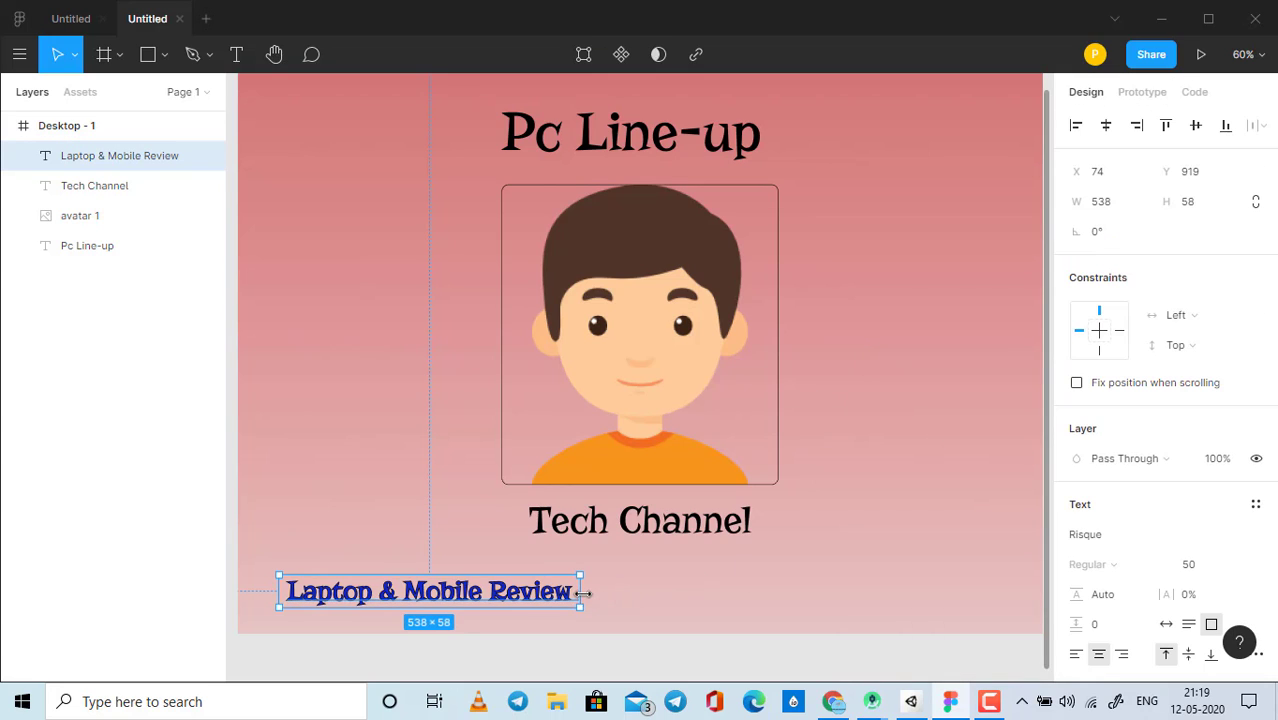
Step: Fine-tune the black outline's opacity and deselect to review the outlined tagline
scroll(1118, 617, "down", 1)
scroll(1118, 617, "down", 4)
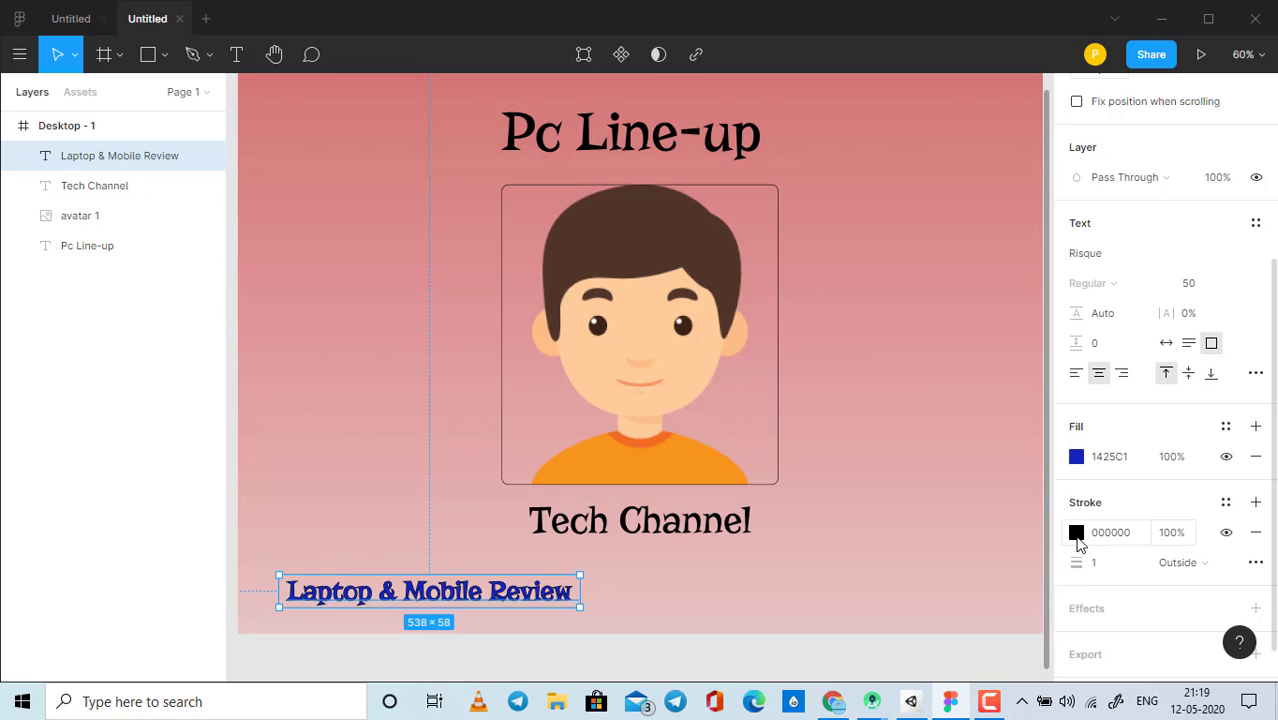
left_click(1077, 538)
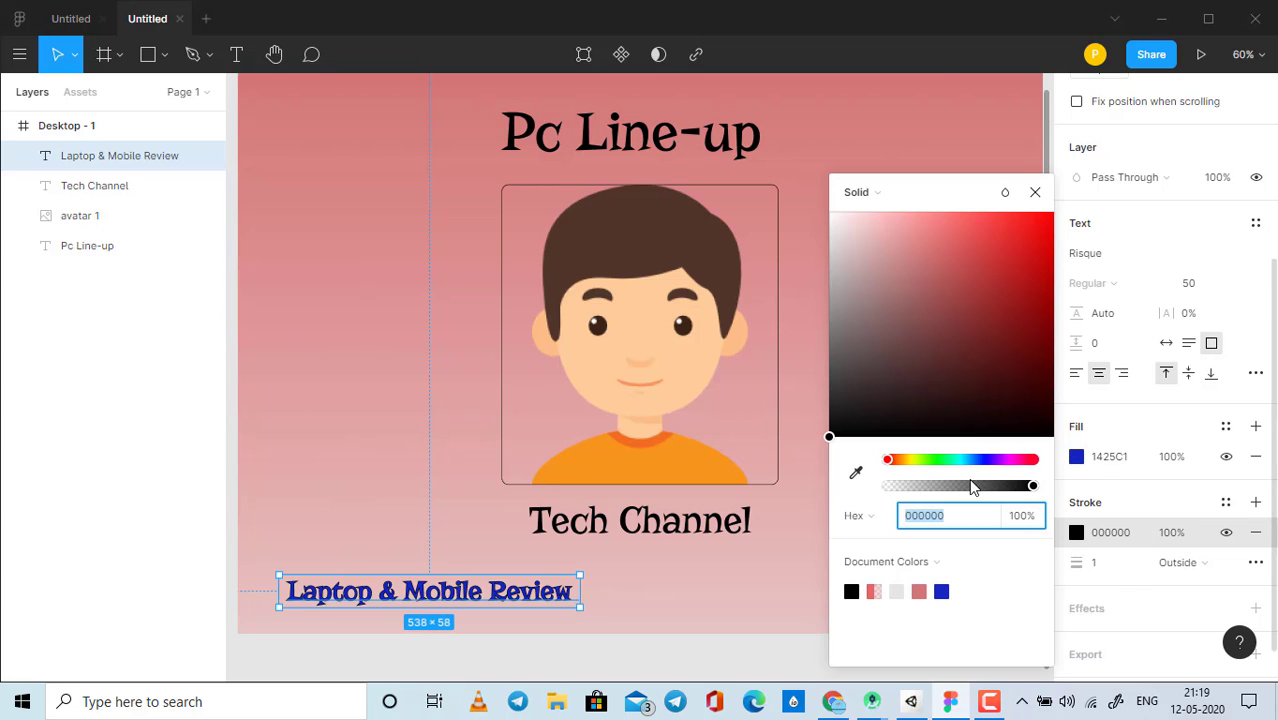
left_click_drag(1031, 486, 1030, 487)
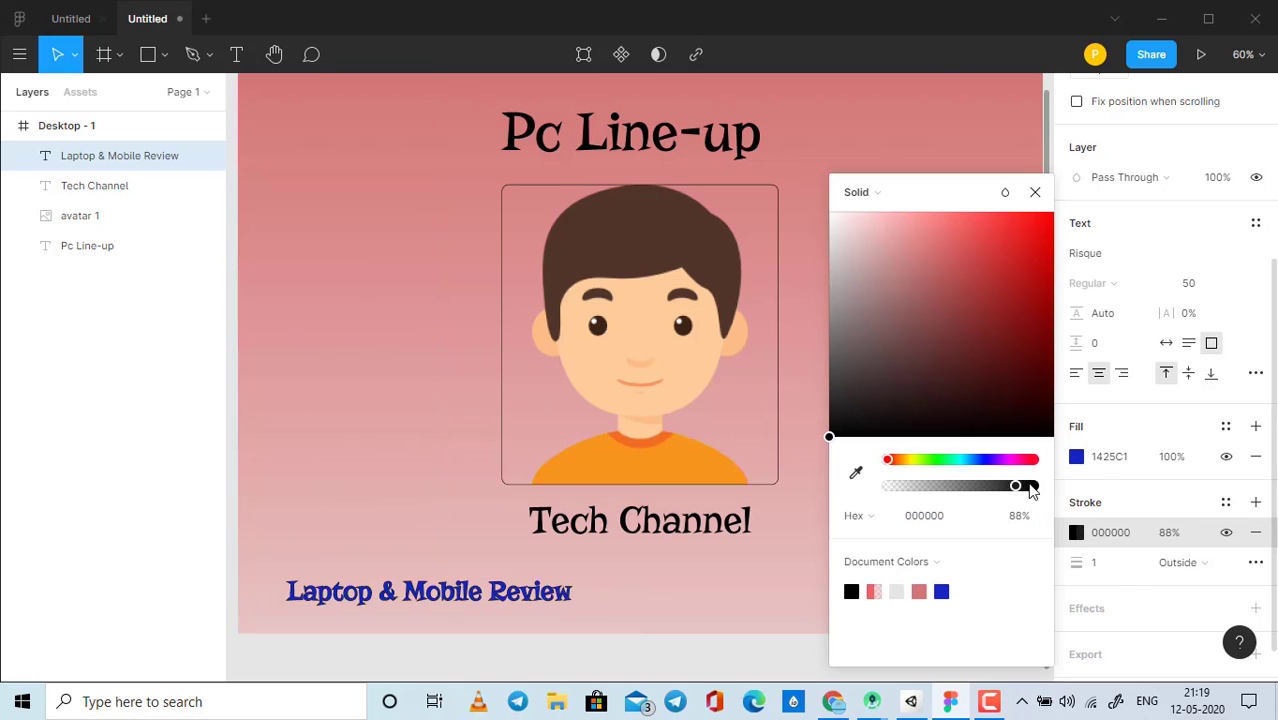
left_click(772, 583)
left_click(460, 595)
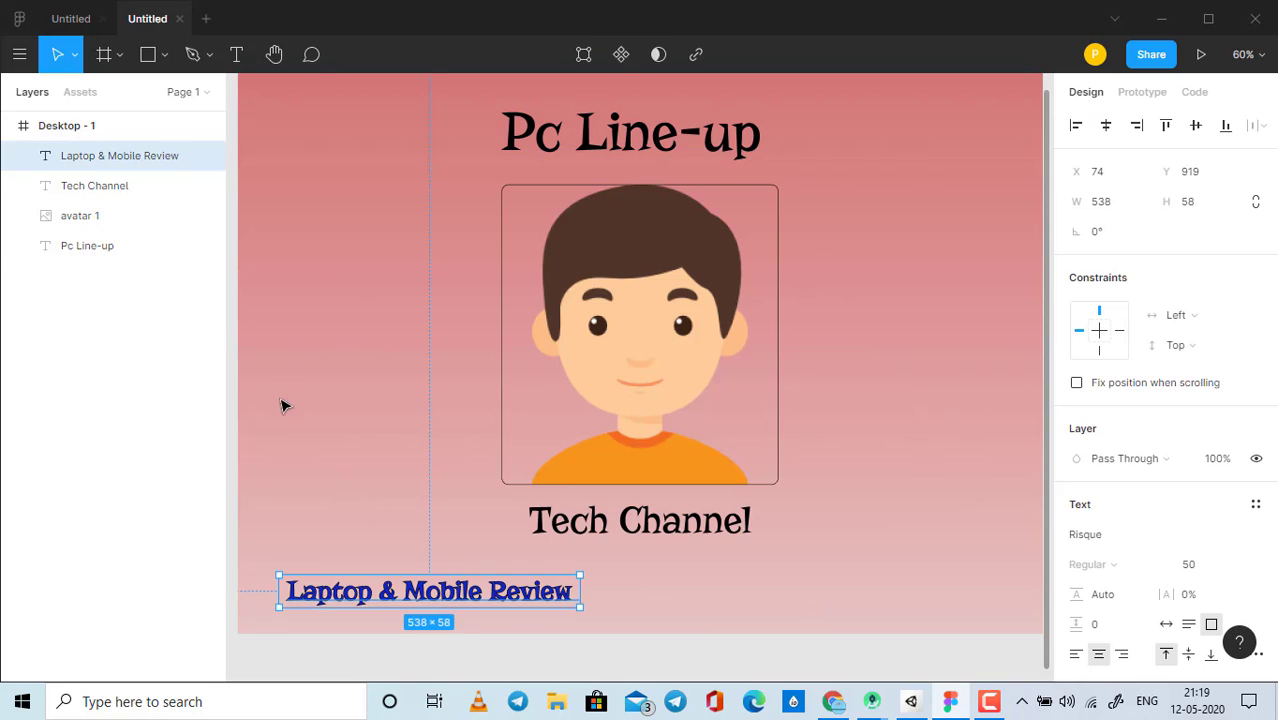
left_click(688, 612)
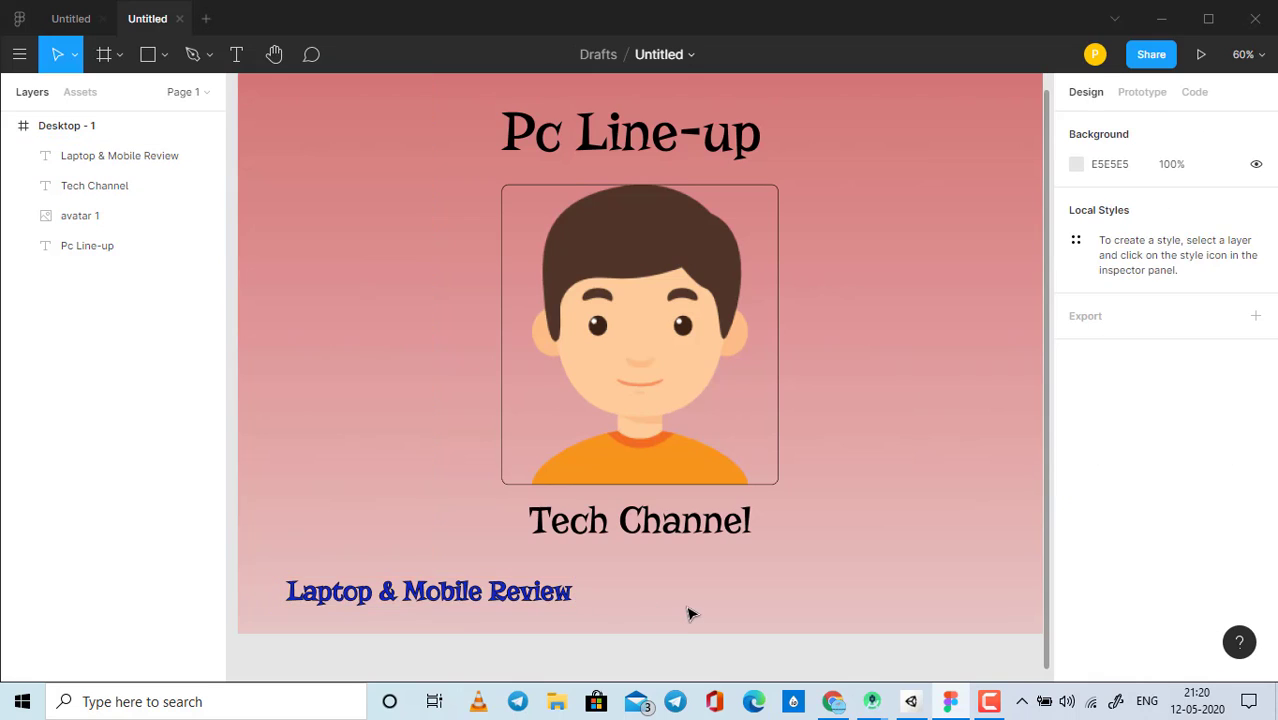
Step: Try other fill colours on Tech Channel, keeping its letters black
left_click(688, 533)
scroll(1150, 620, "down", 3)
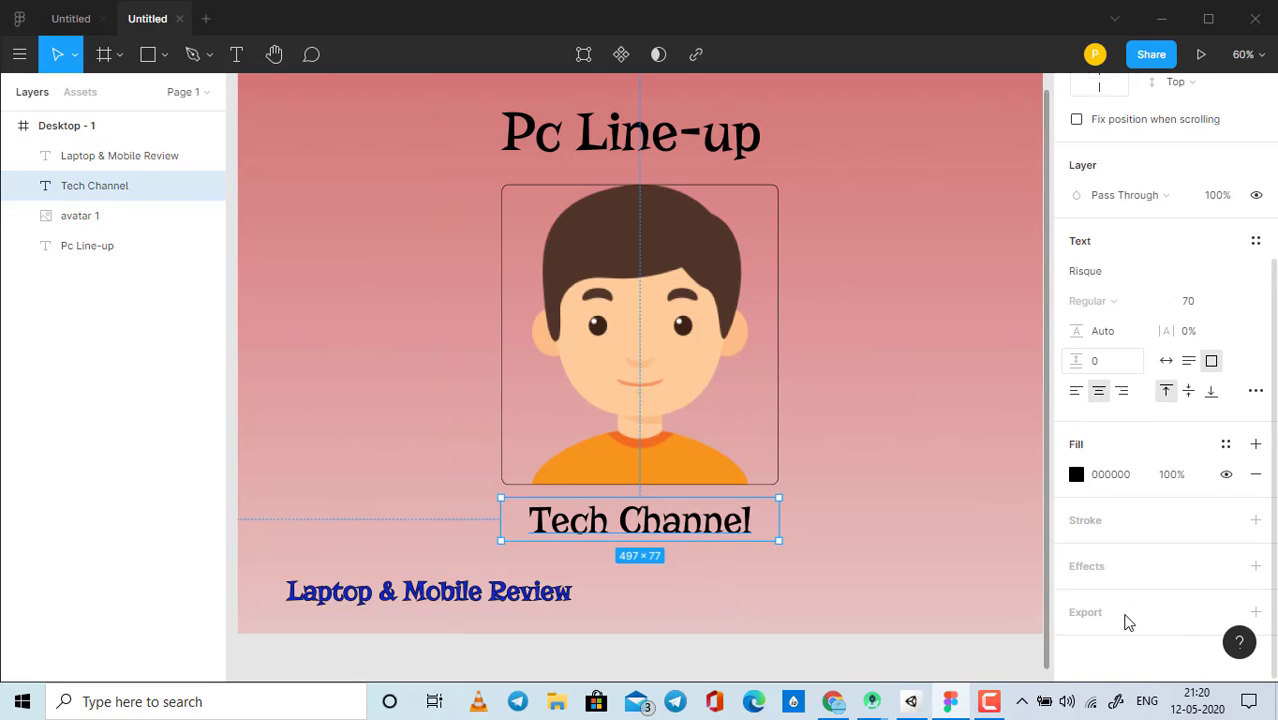
left_click(1078, 474)
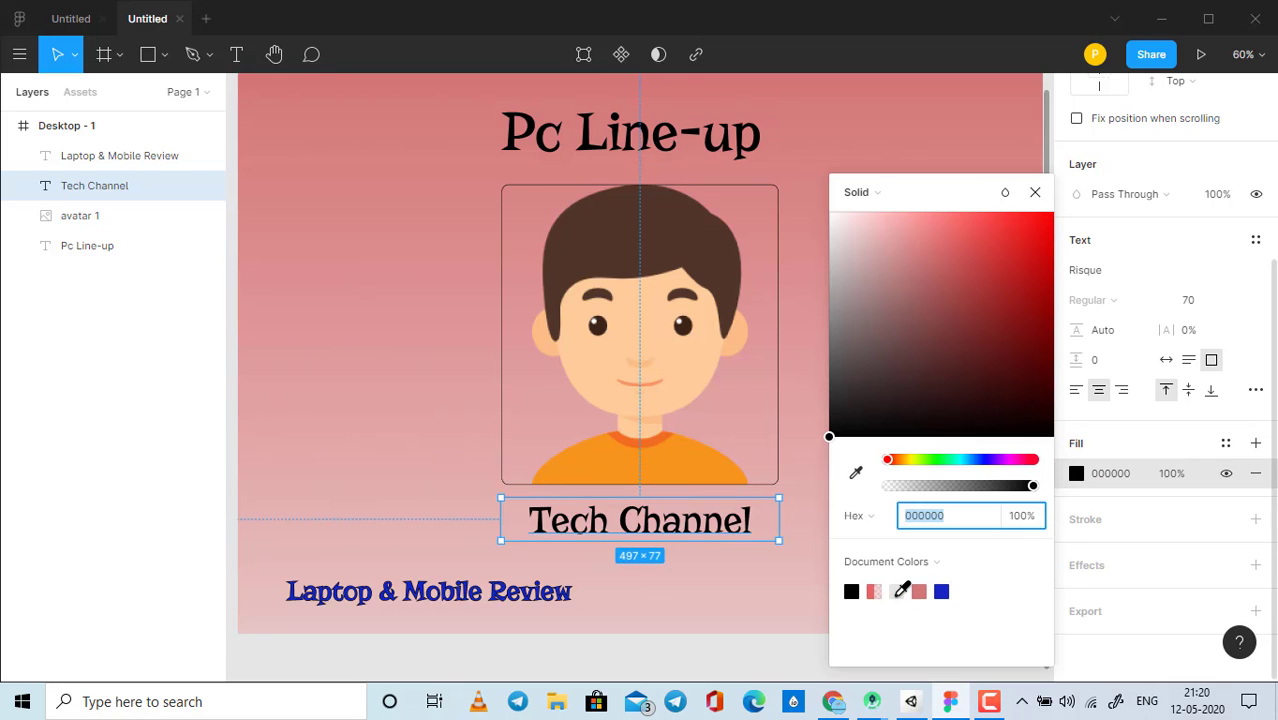
left_click(897, 590)
left_click(853, 590)
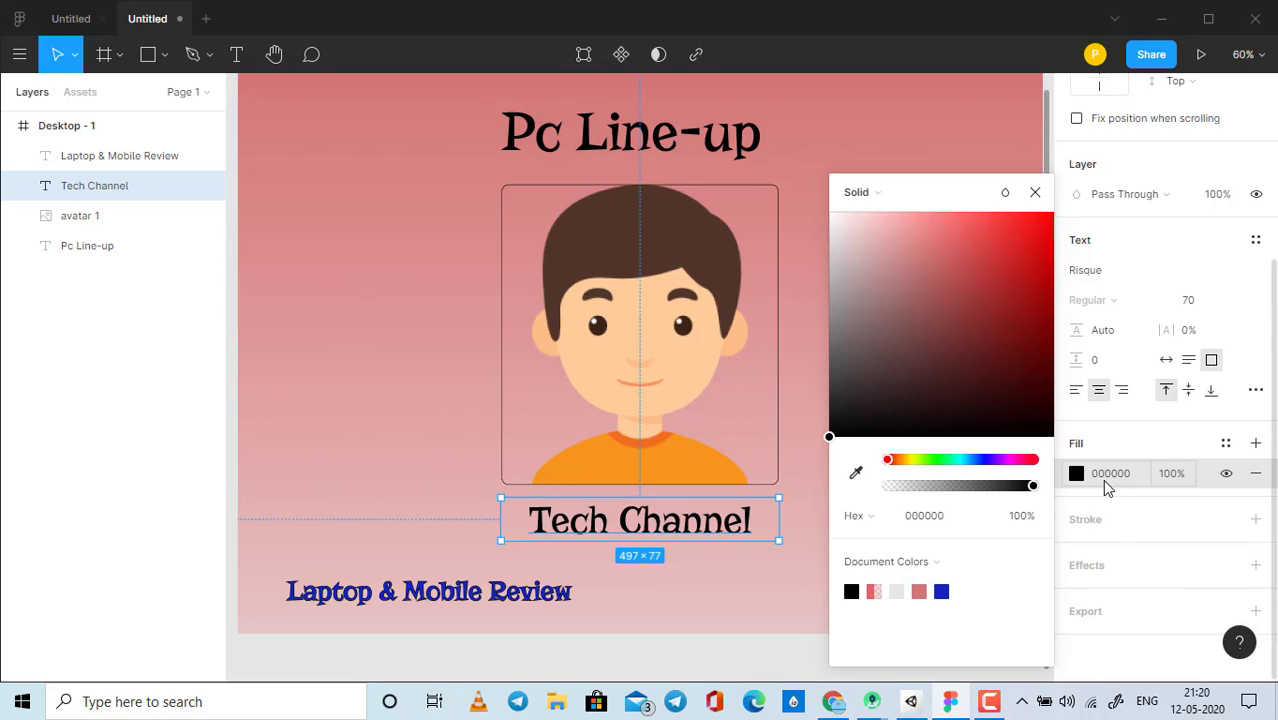
left_click(1116, 520)
Step: Add an olive A8A21D outline to Tech Channel at about 99% opacity
left_click(1114, 521)
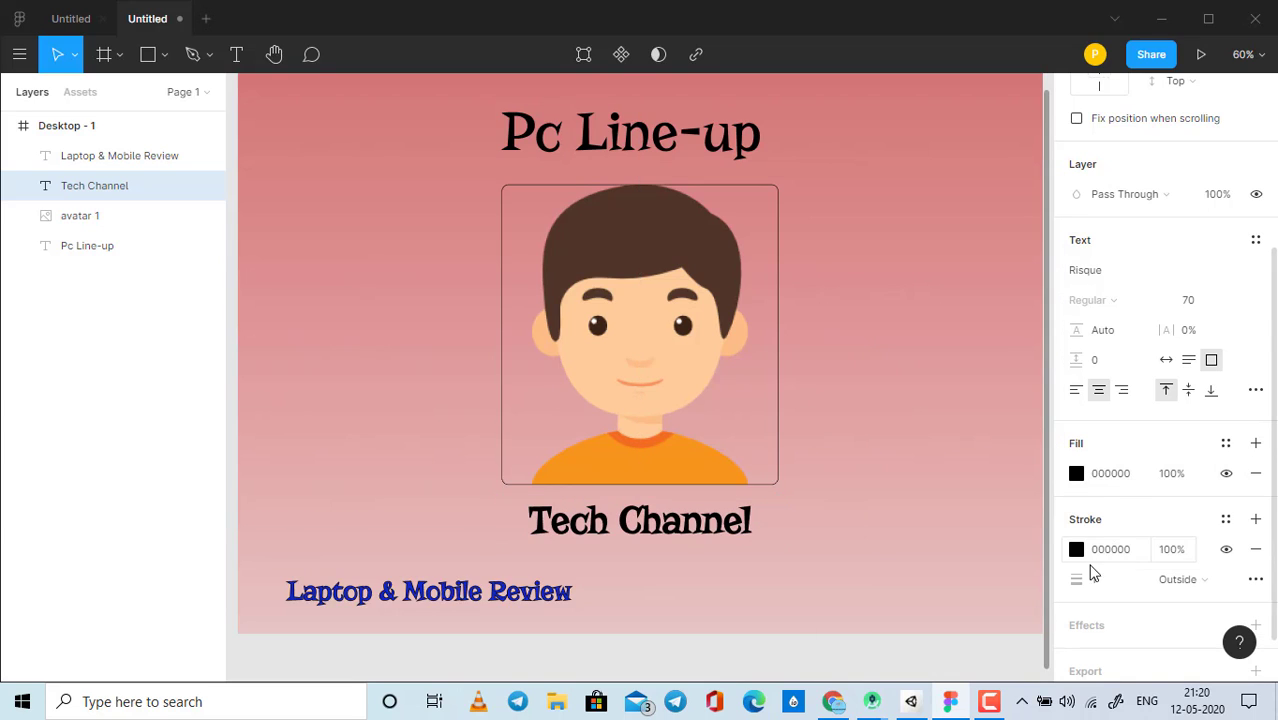
left_click(1076, 552)
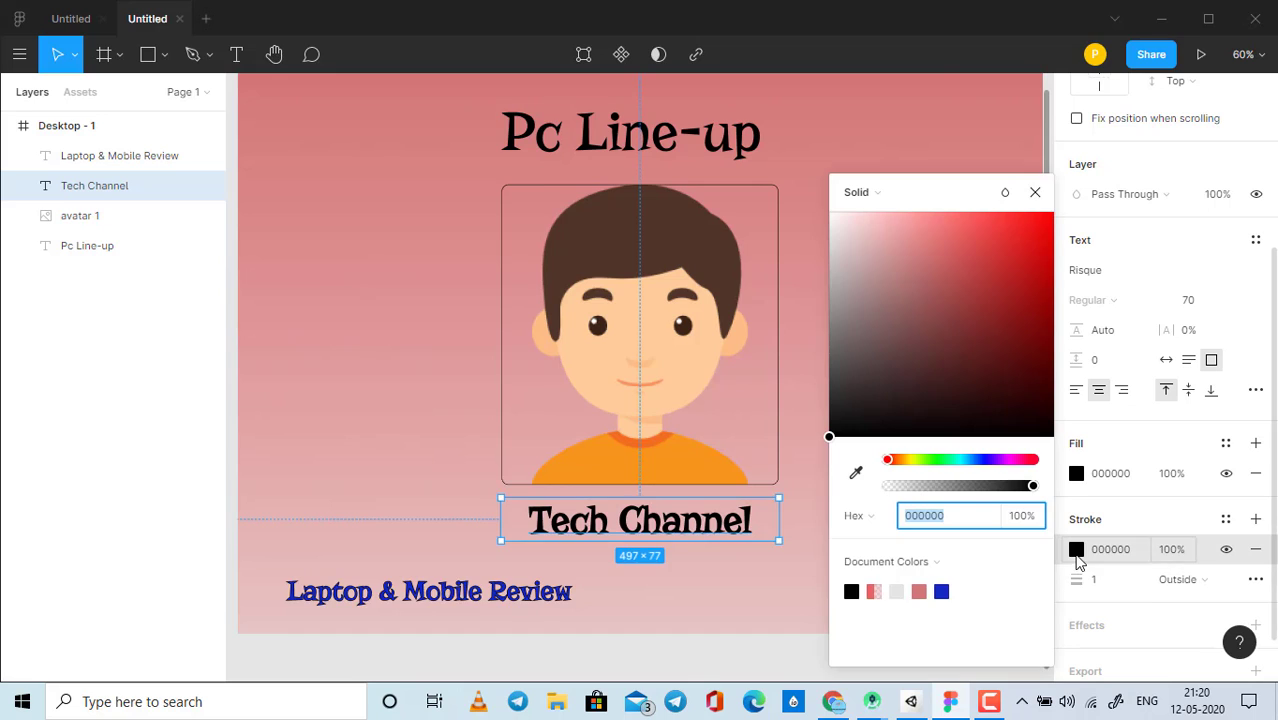
left_click(897, 591)
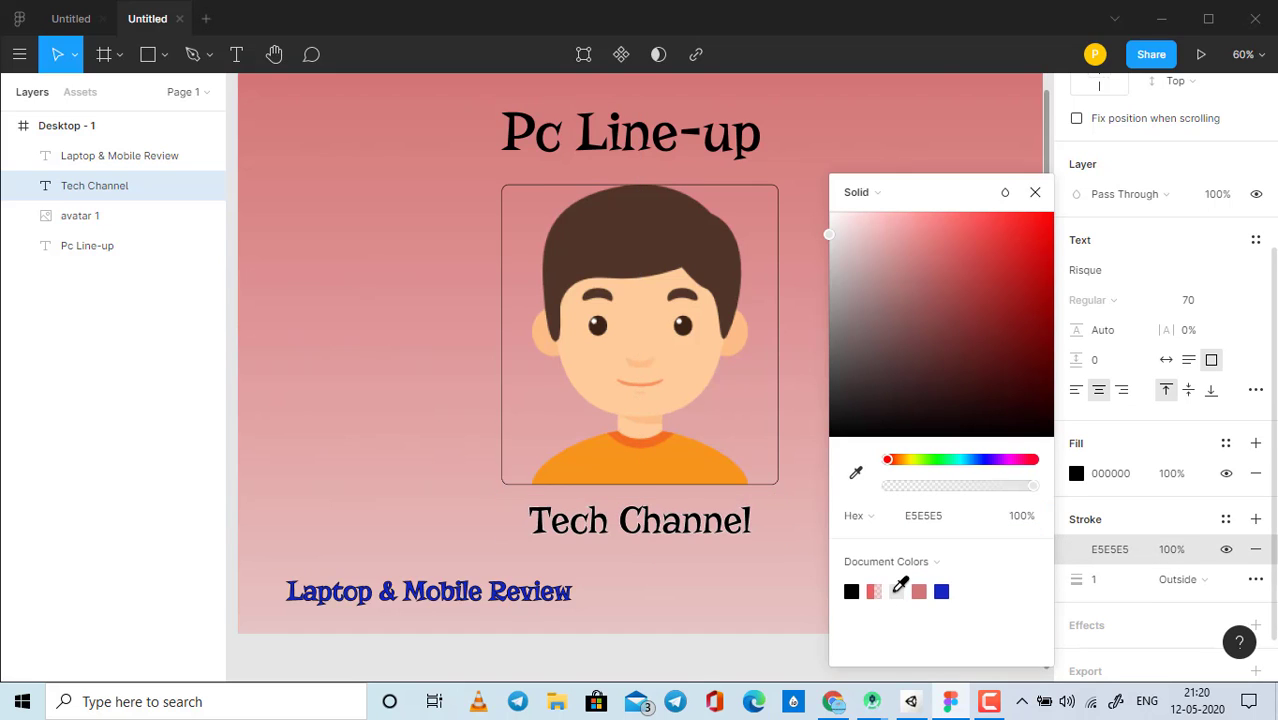
left_click(943, 591)
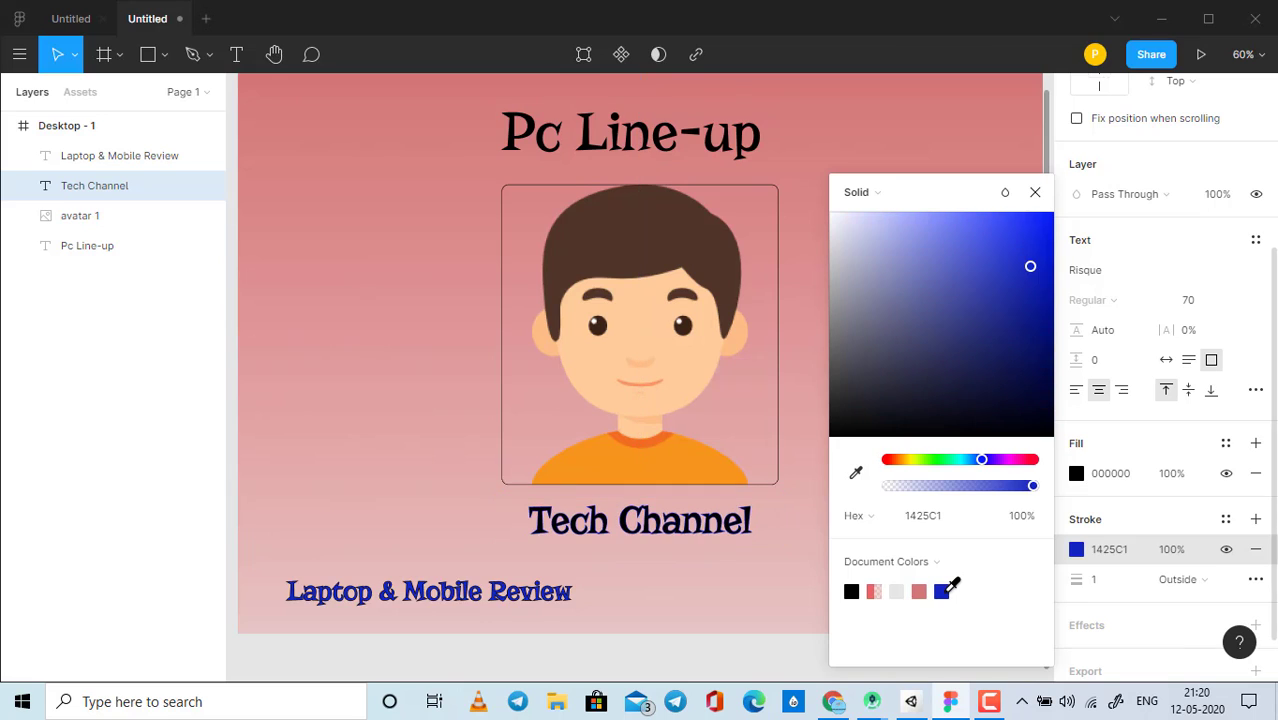
left_click_drag(950, 486, 912, 461)
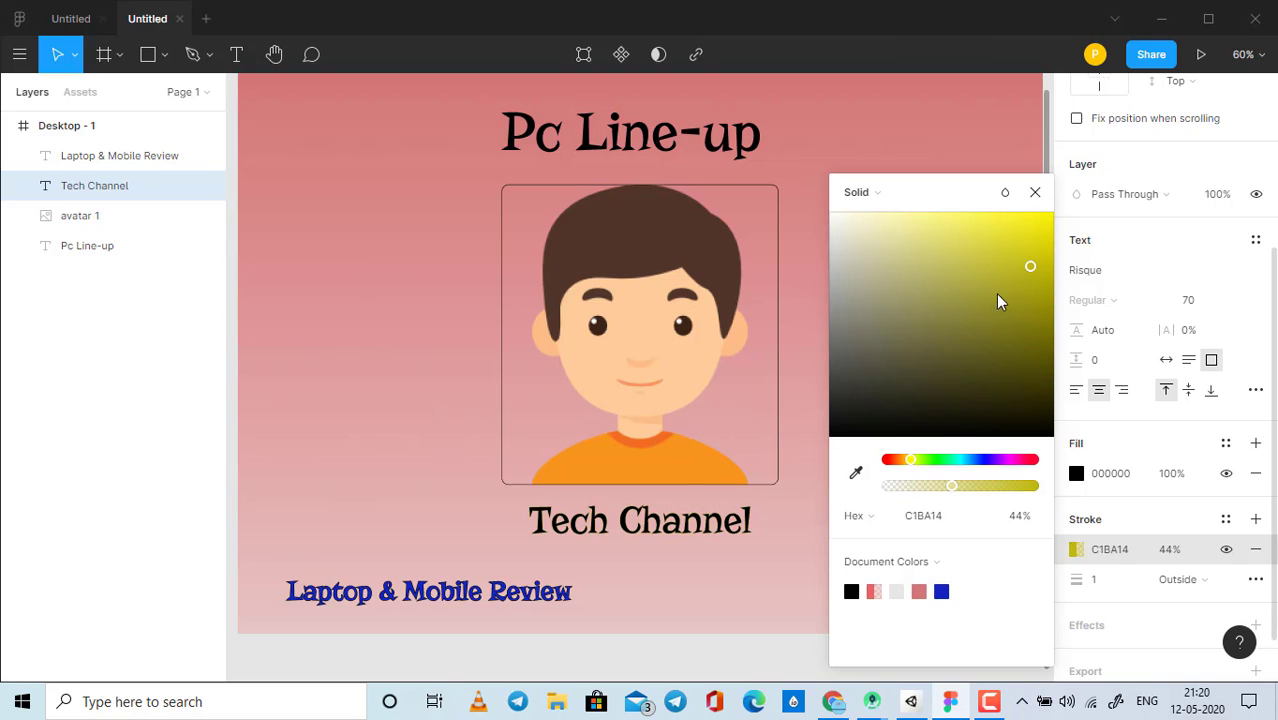
left_click(1020, 249)
left_click_drag(1020, 249, 1014, 289)
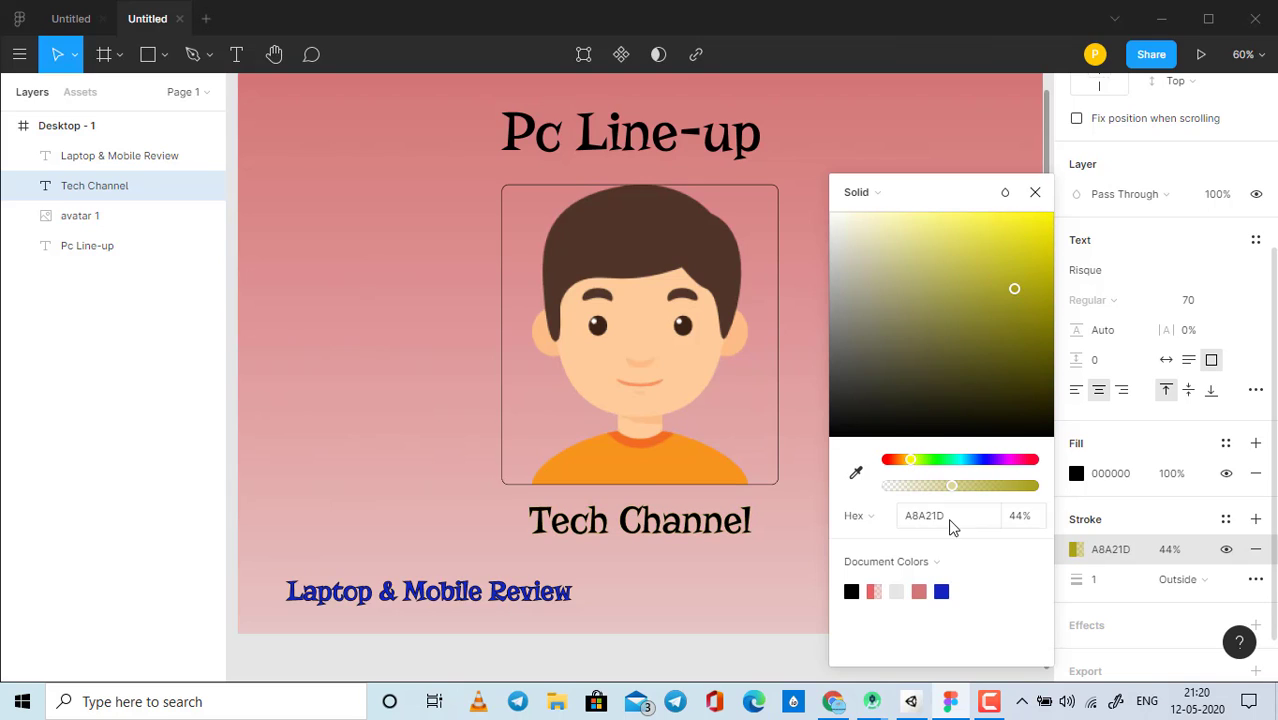
left_click_drag(951, 486, 1034, 491)
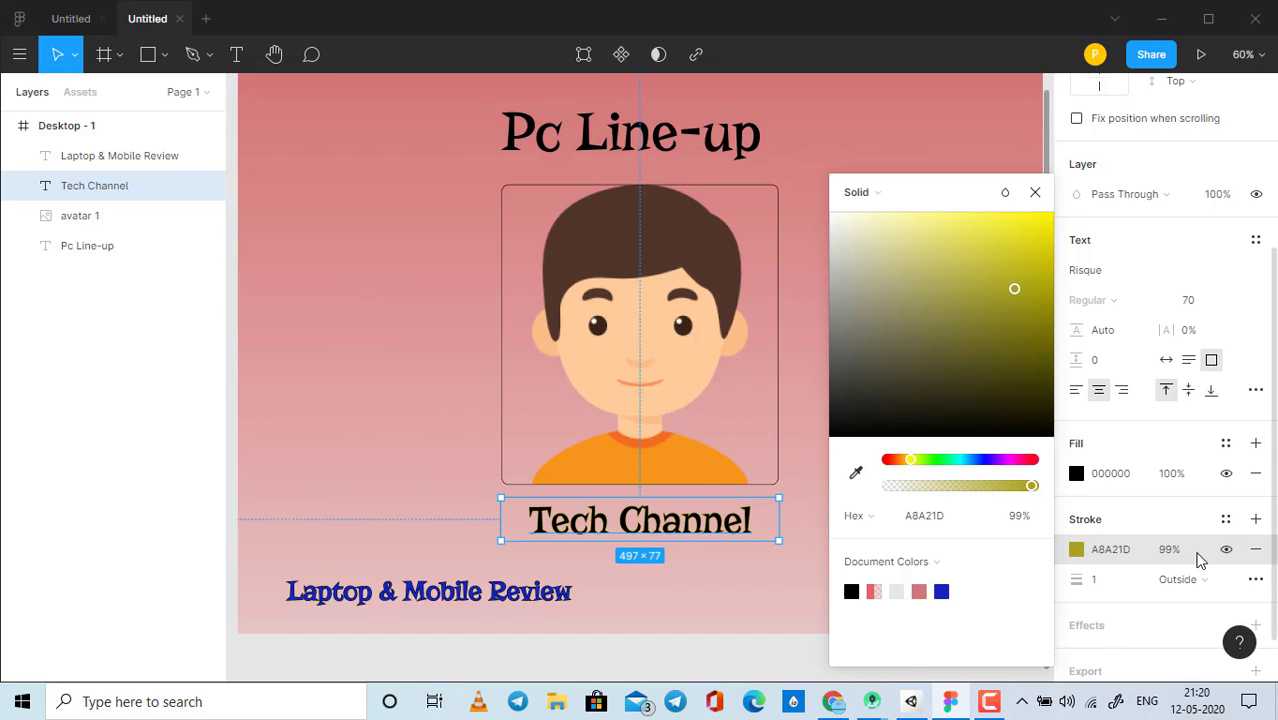
Step: Set the Tech Channel outline weight to 5
left_click(1094, 586)
key("BackSpace")
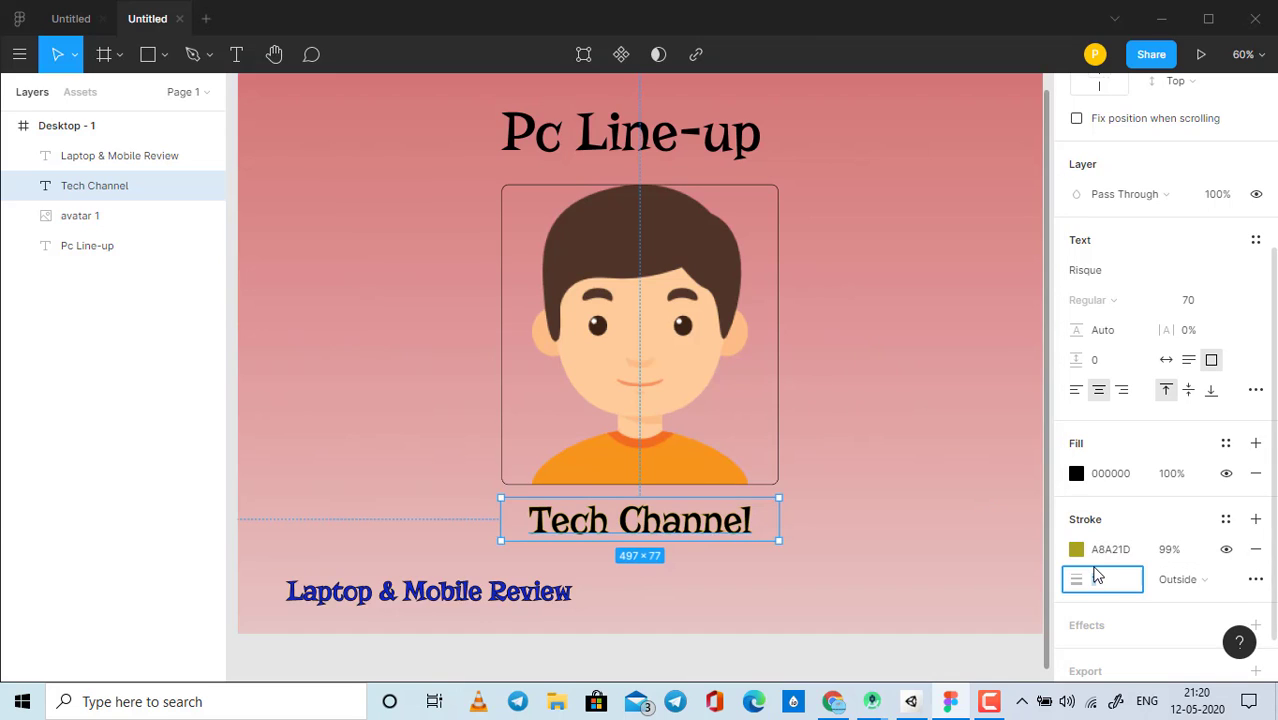
type("5")
key("Return")
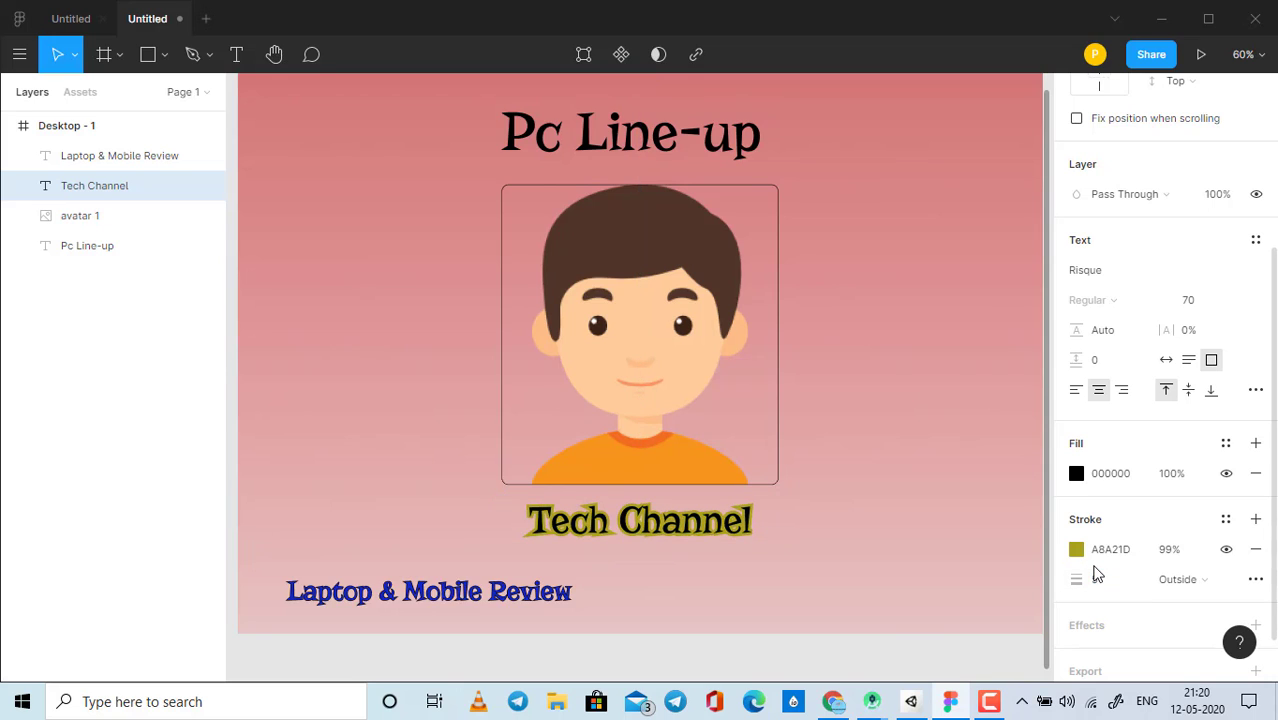
left_click(886, 548)
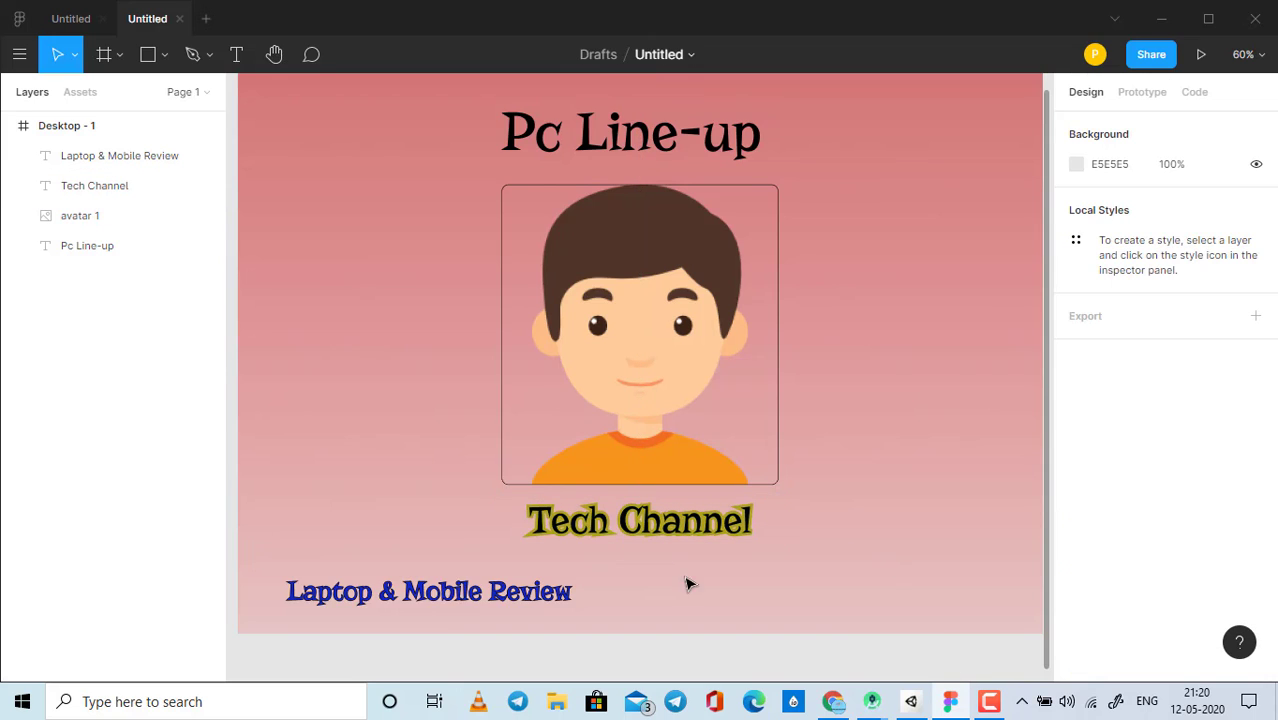
Step: Thicken the Laptop & Mobile Review black outline to 5 and enlarge the box to 572 × 68
left_click(476, 597)
scroll(1041, 585, "down", 1)
scroll(1175, 597, "down", 5)
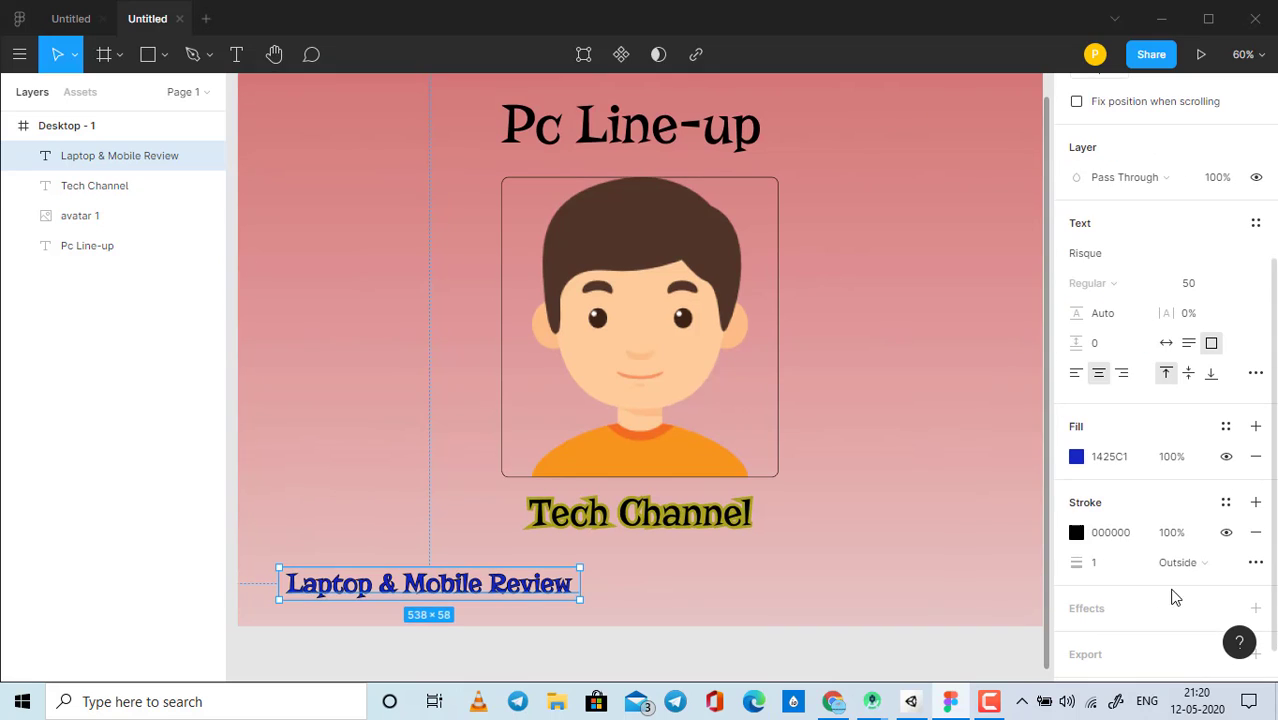
left_click(1077, 533)
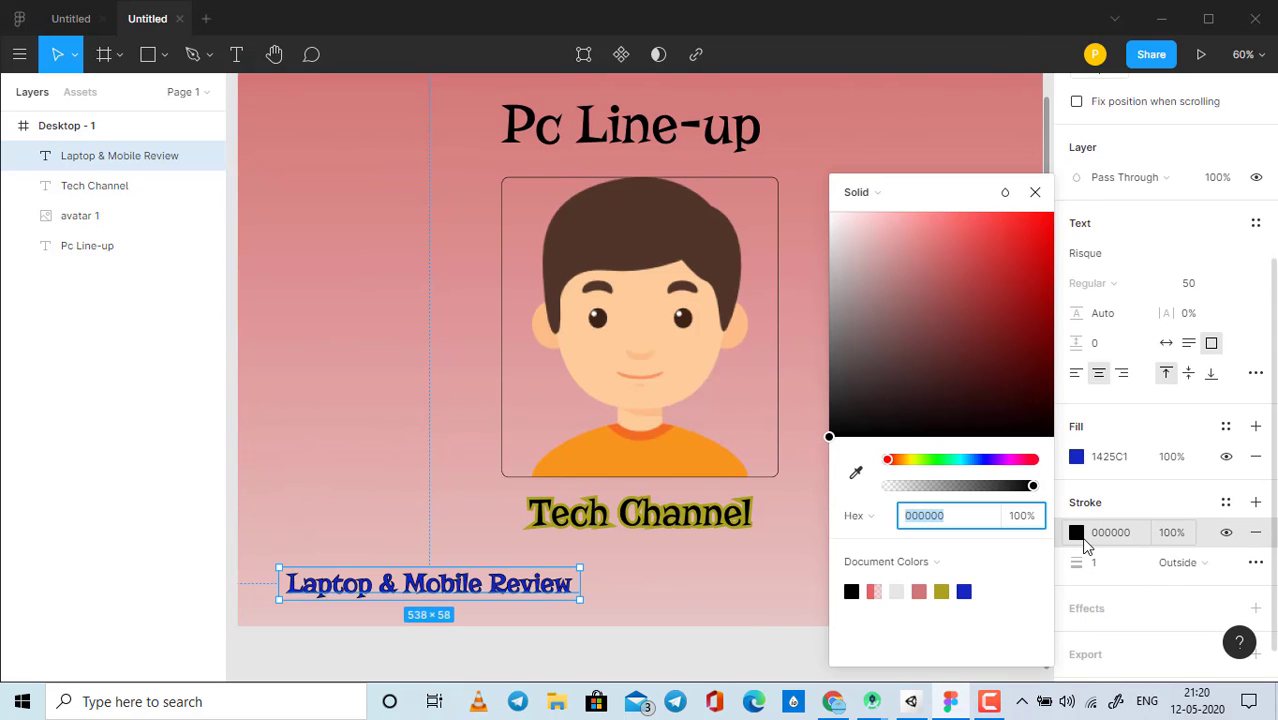
left_click(1094, 565)
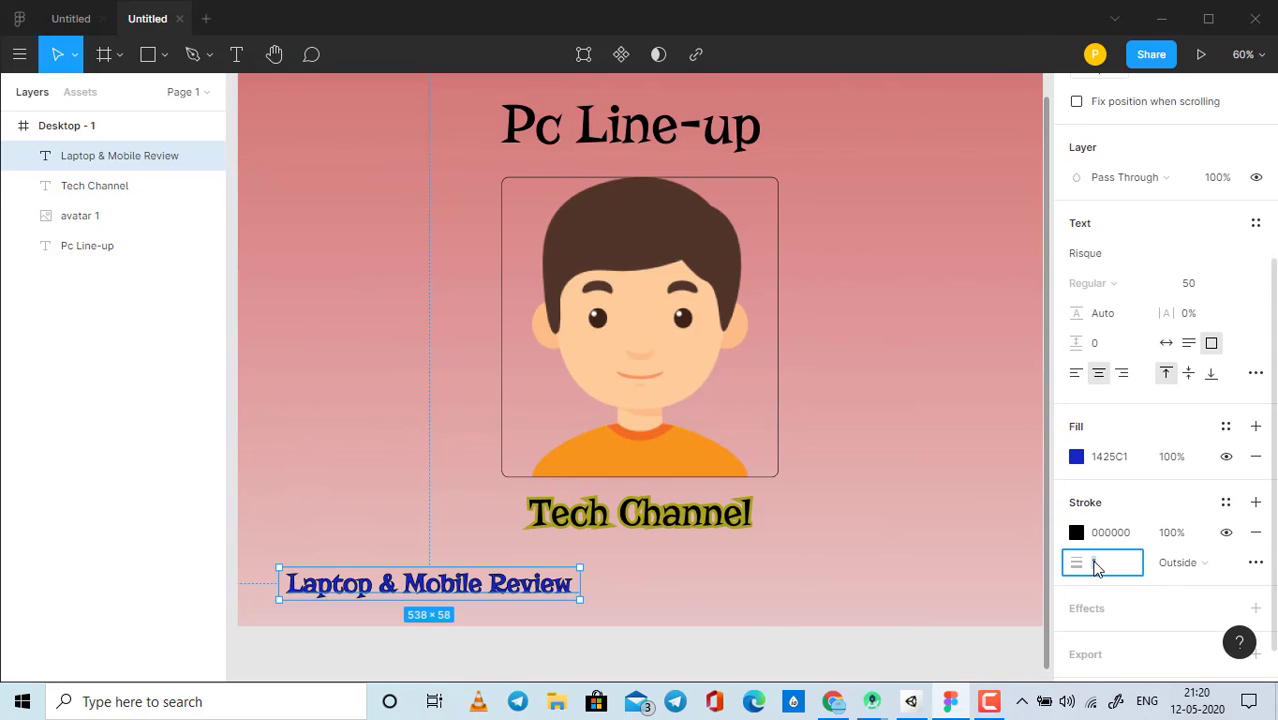
type("5")
key("Return")
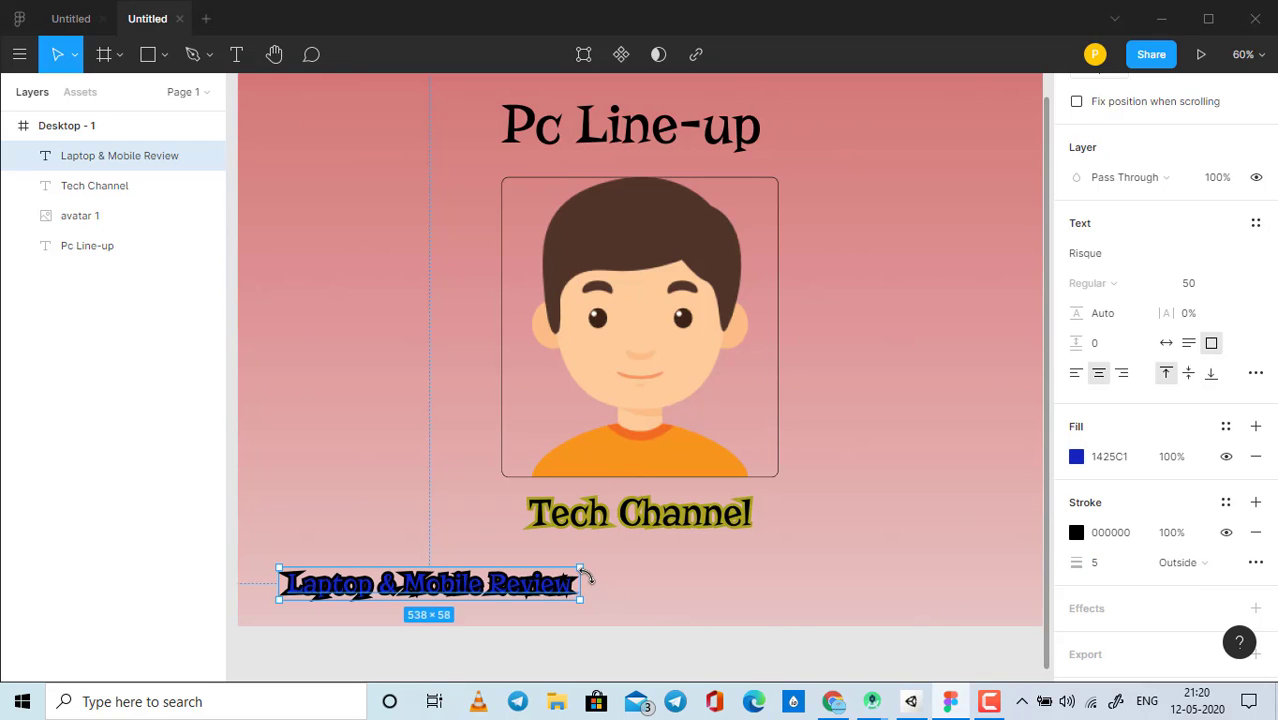
left_click_drag(584, 567, 598, 557)
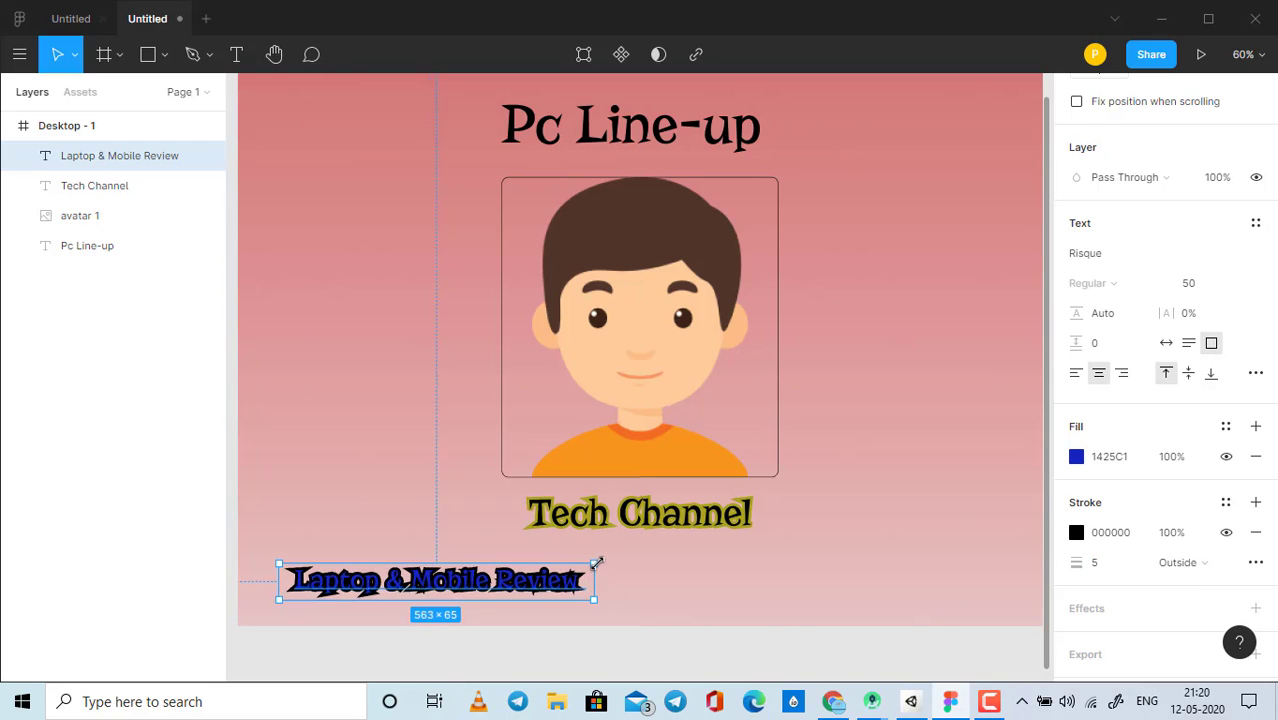
left_click(694, 572)
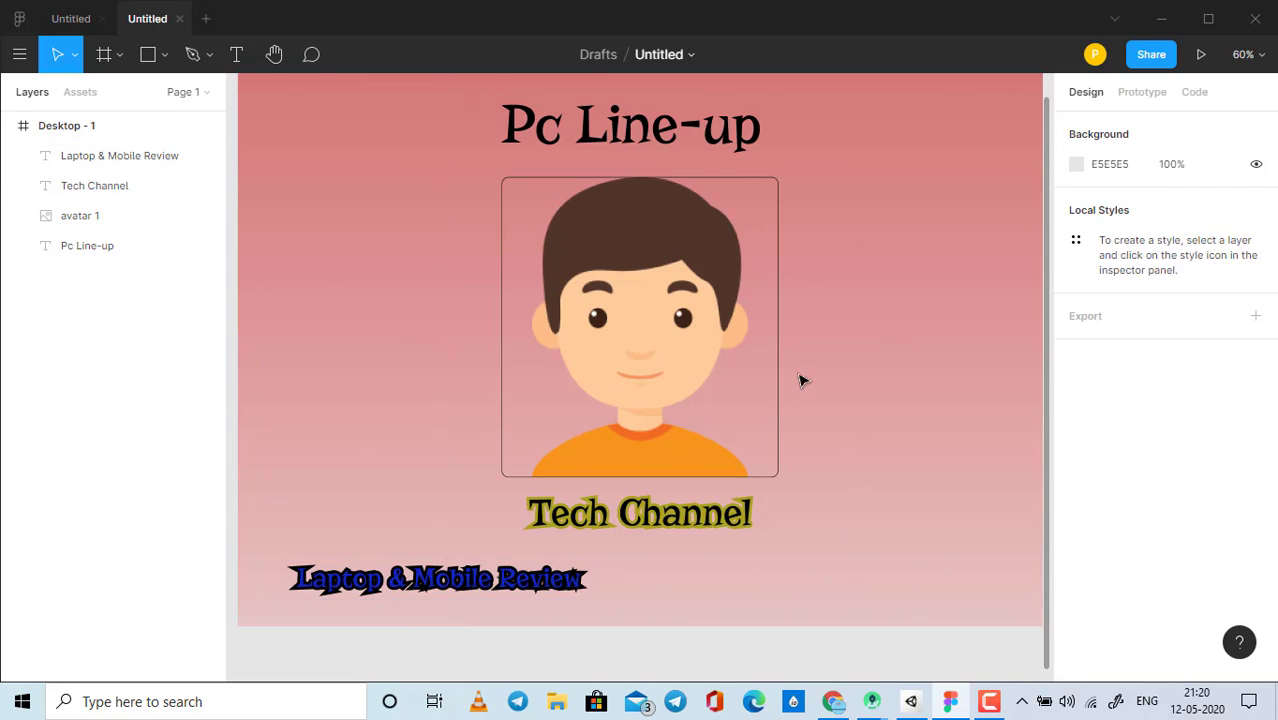
Step: Try a light grey fill on the Pc Line-up heading, then restore black
left_click(603, 133)
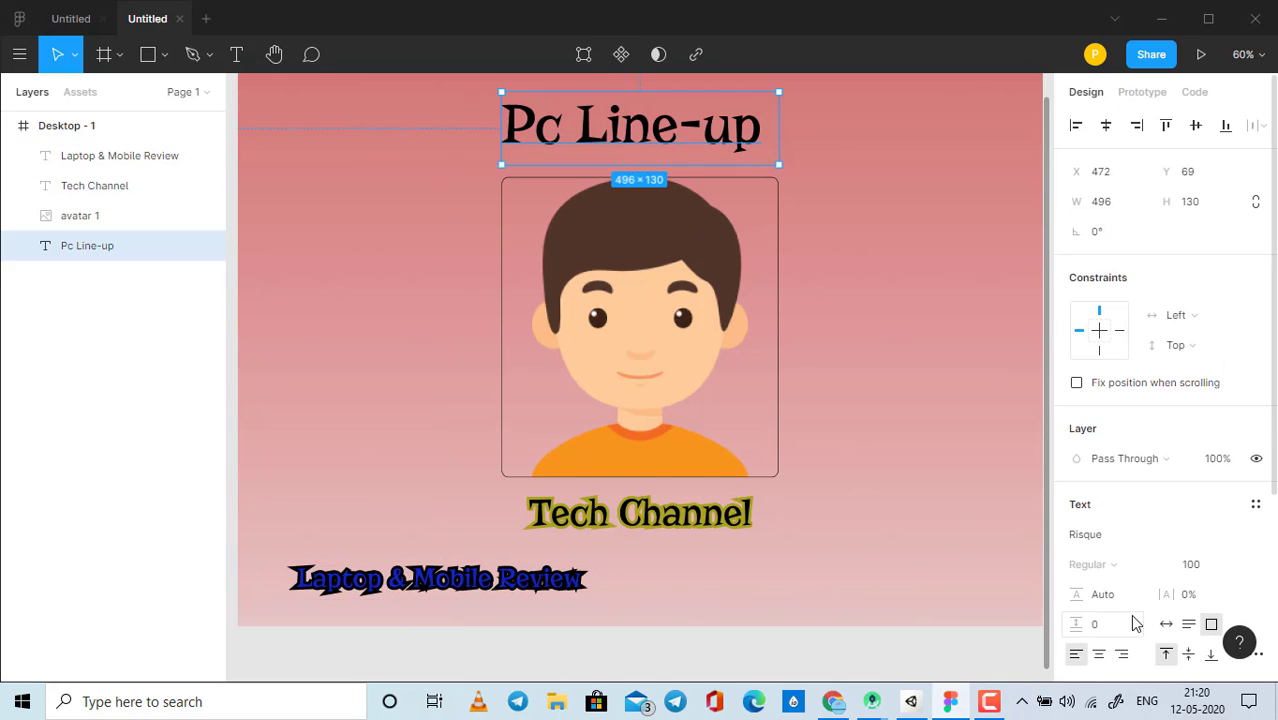
scroll(1104, 625, "down", 3)
left_click(1076, 473)
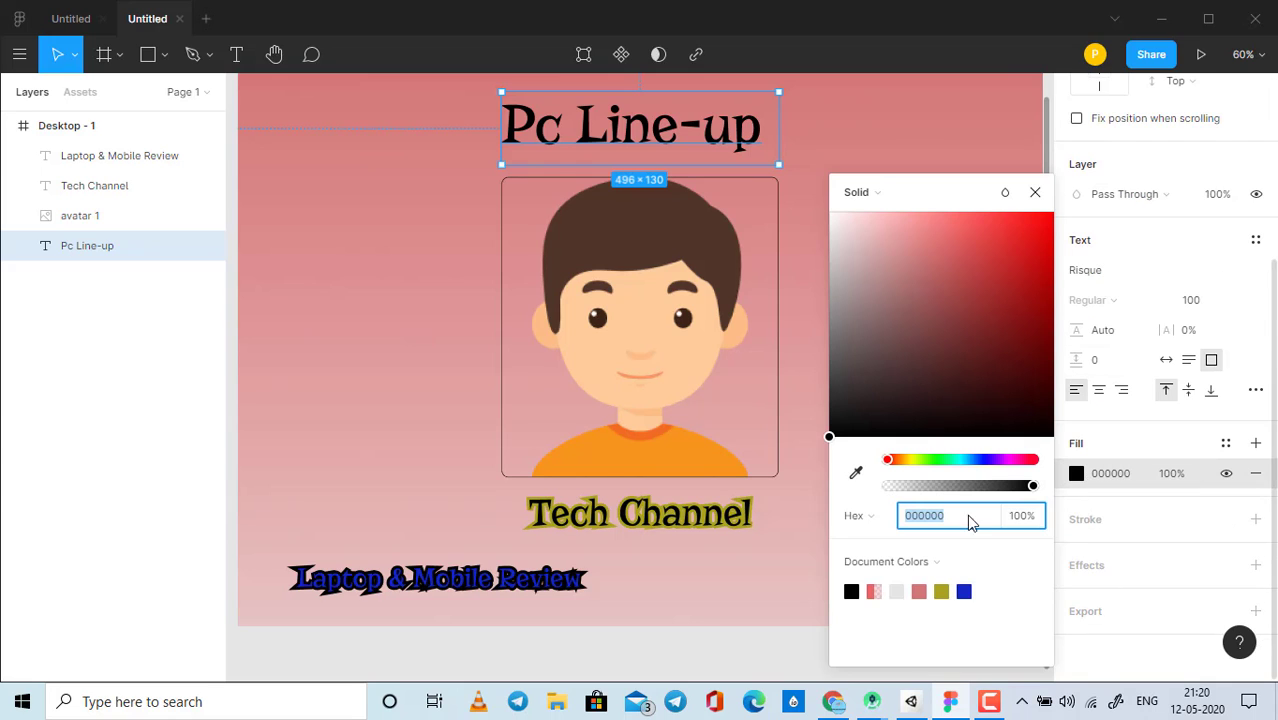
left_click(900, 588)
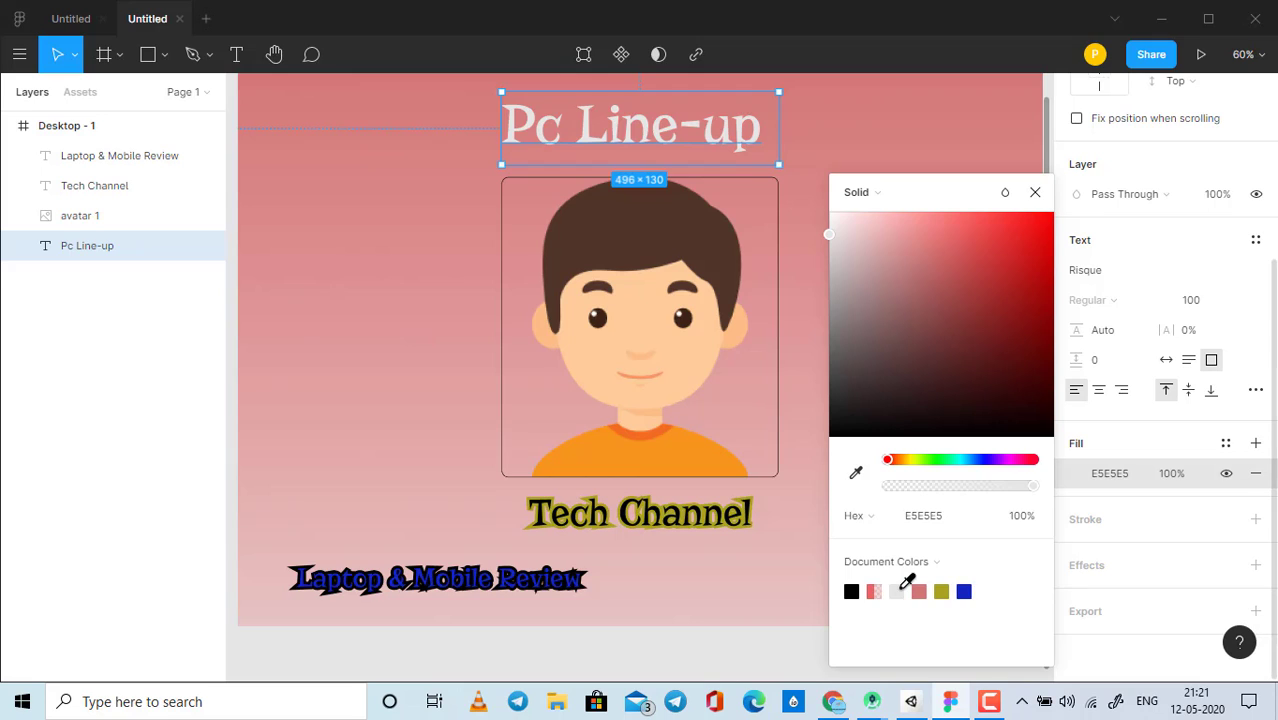
left_click(851, 591)
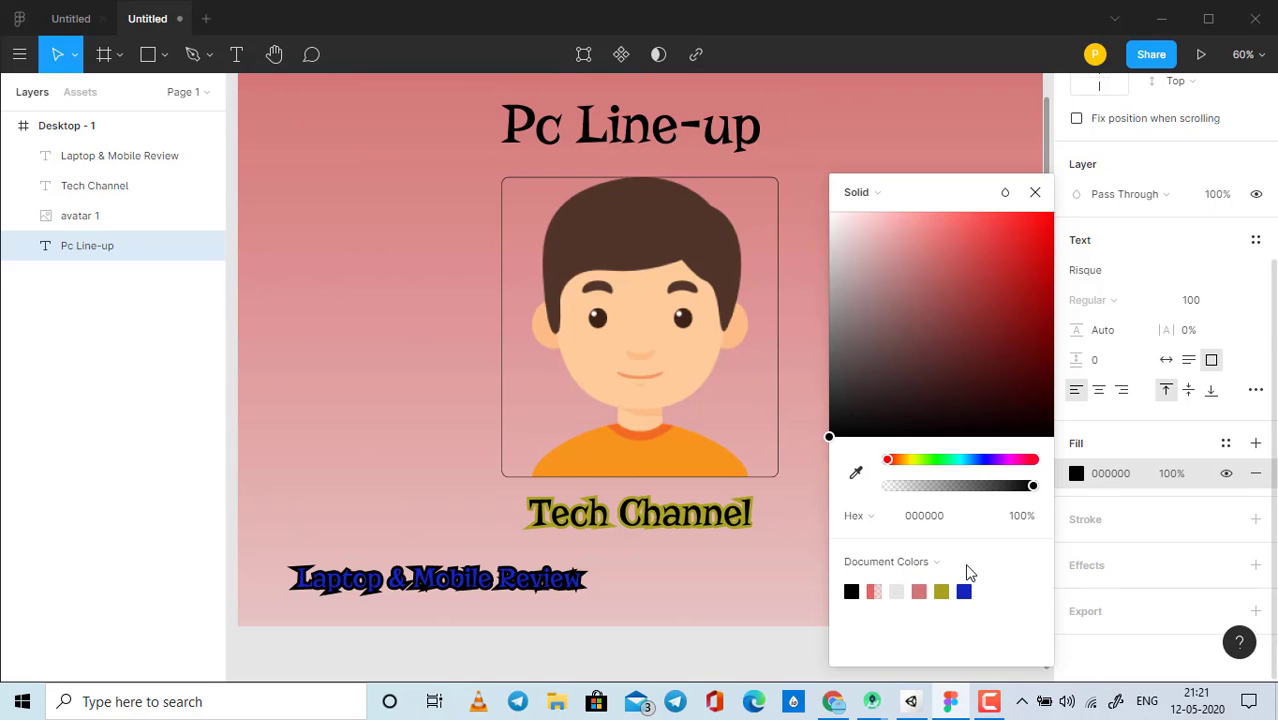
left_click(1107, 543)
Step: Give the Pc Line-up heading a light grey E5E5E5 outline of weight 3
left_click(1256, 519)
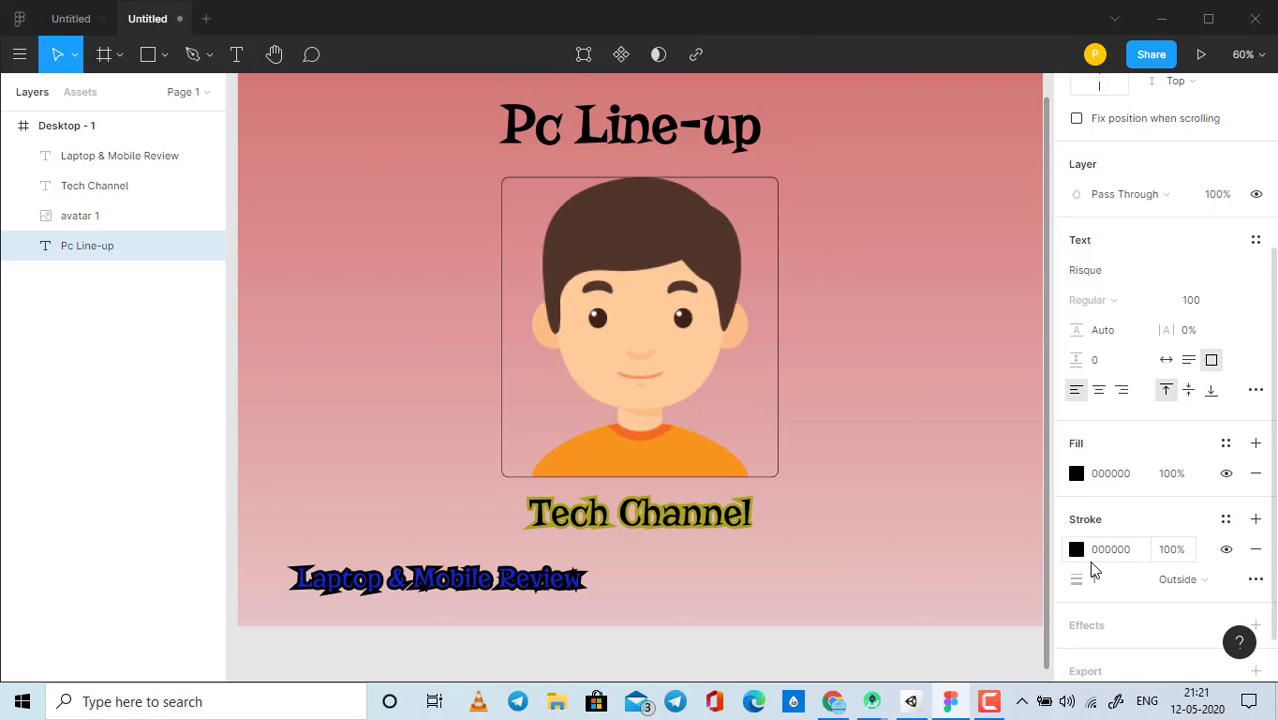
left_click(1077, 549)
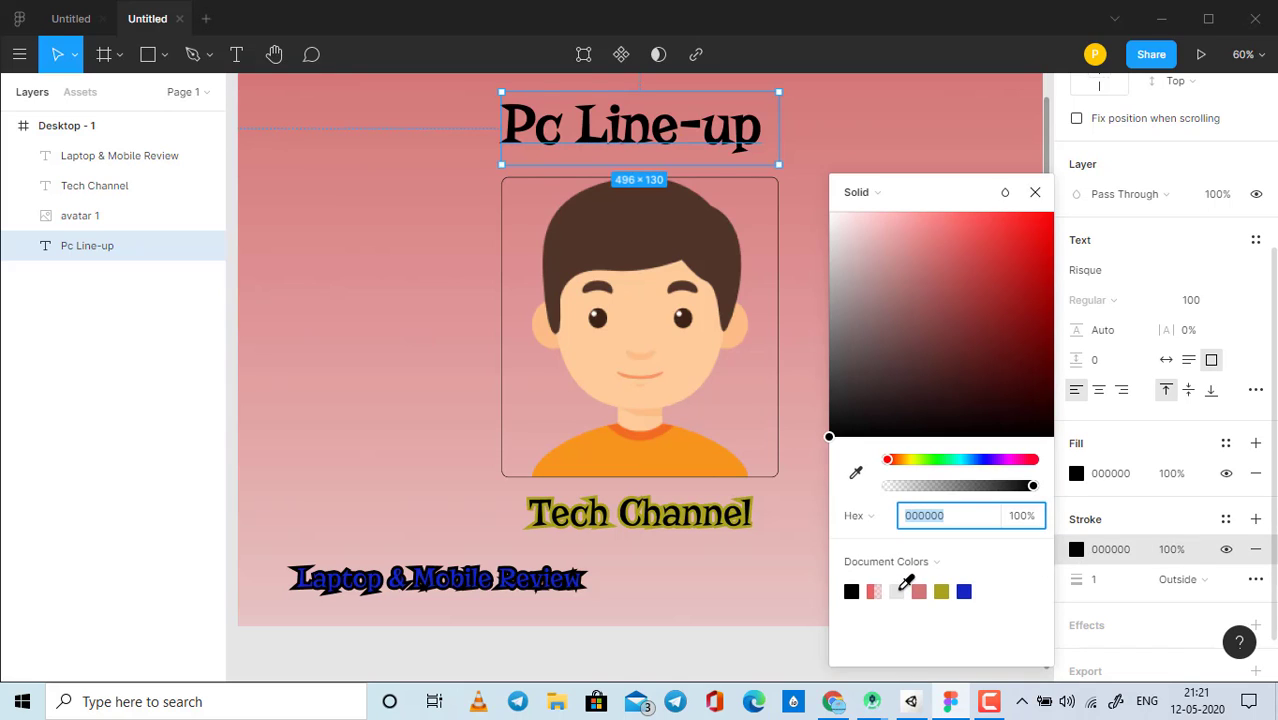
left_click(897, 591)
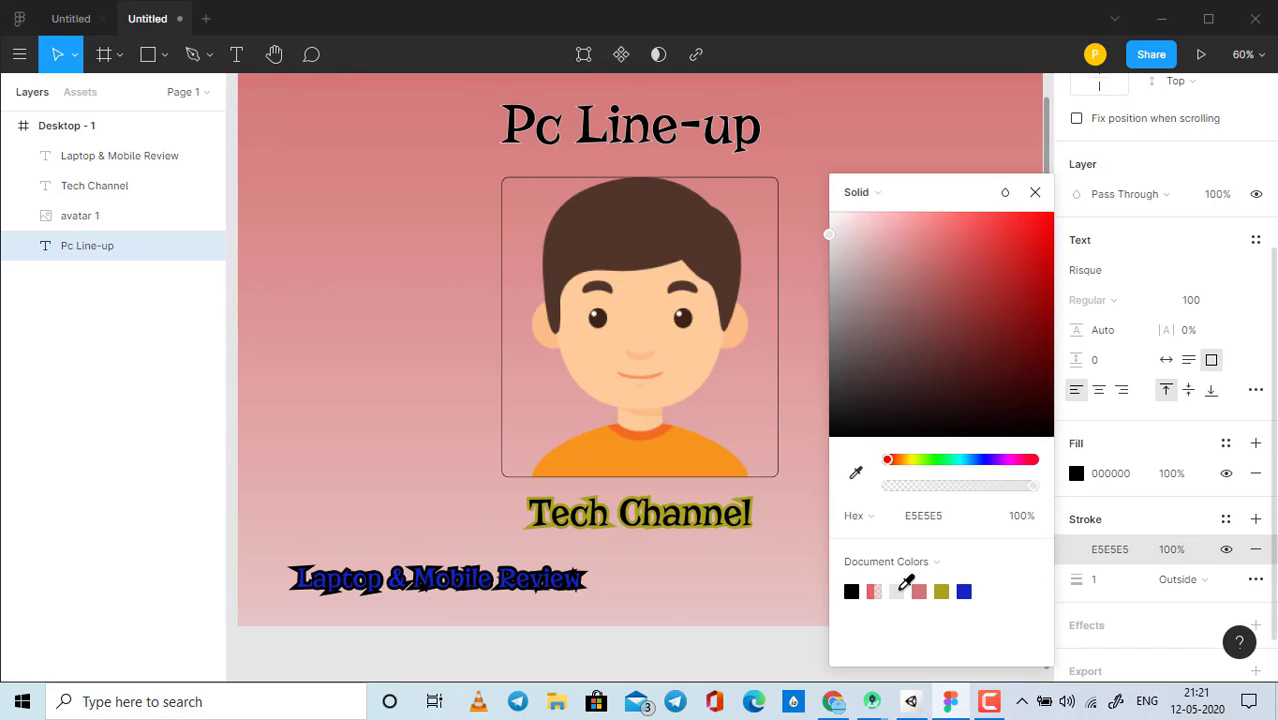
left_click(1102, 582)
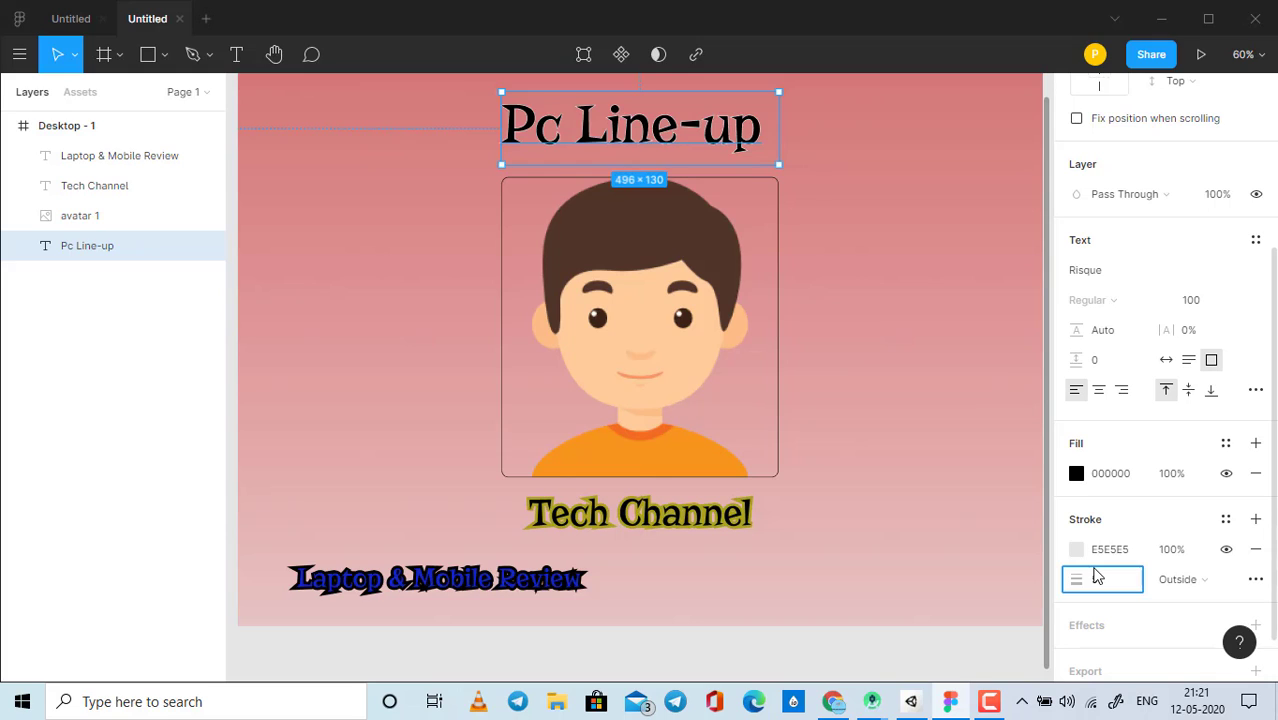
type("3")
key("Return")
left_click(985, 385)
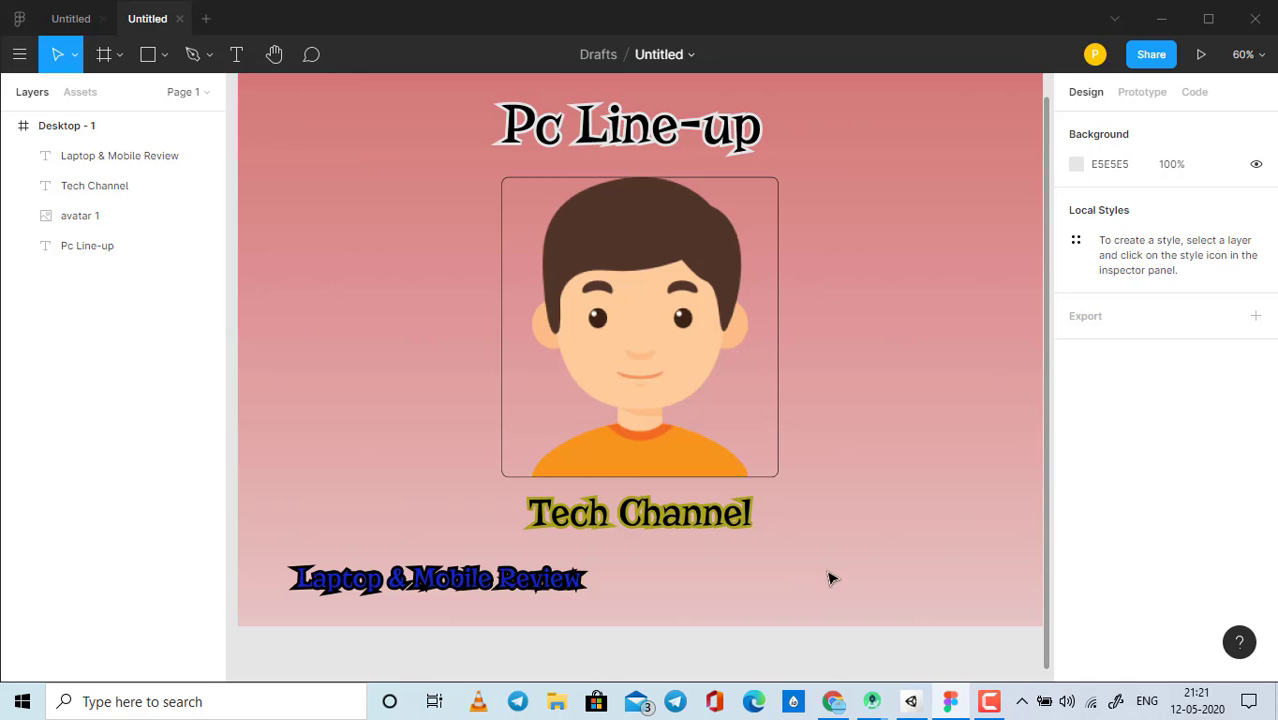
mouse_move(949, 702)
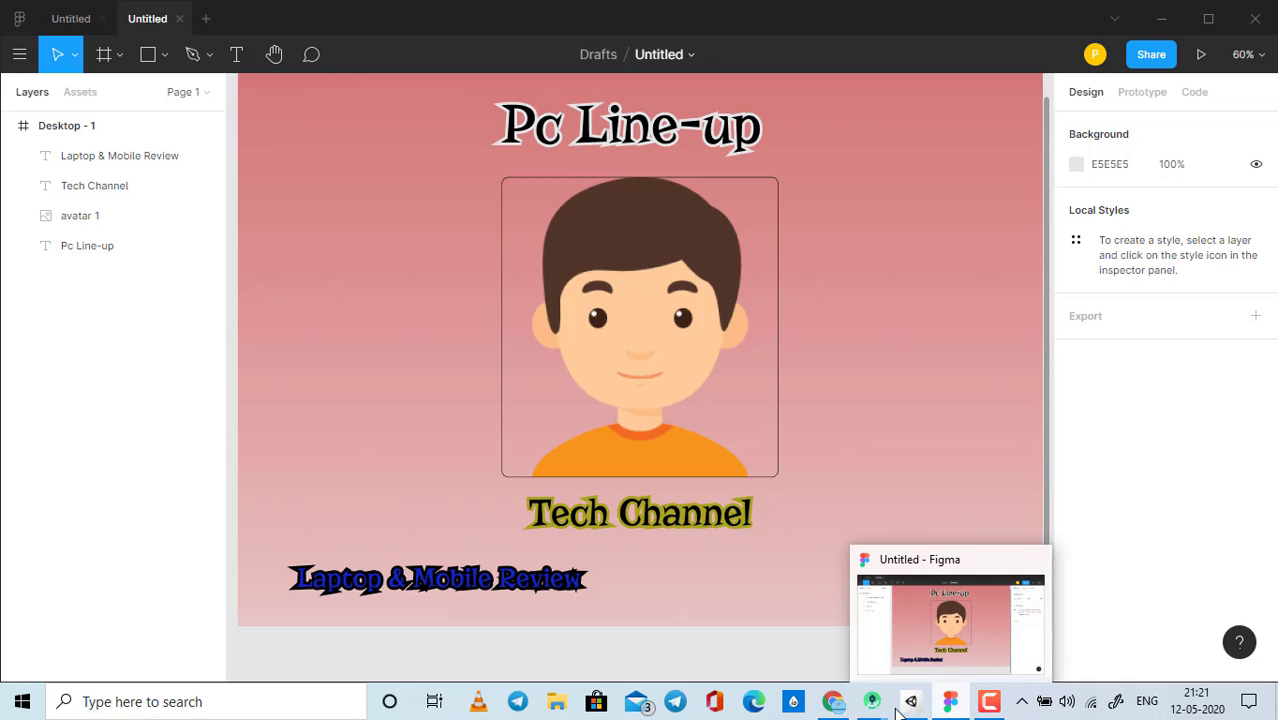
Step: Google 'icon 8' in Chrome and open the Icons8 website from the results
left_click(833, 702)
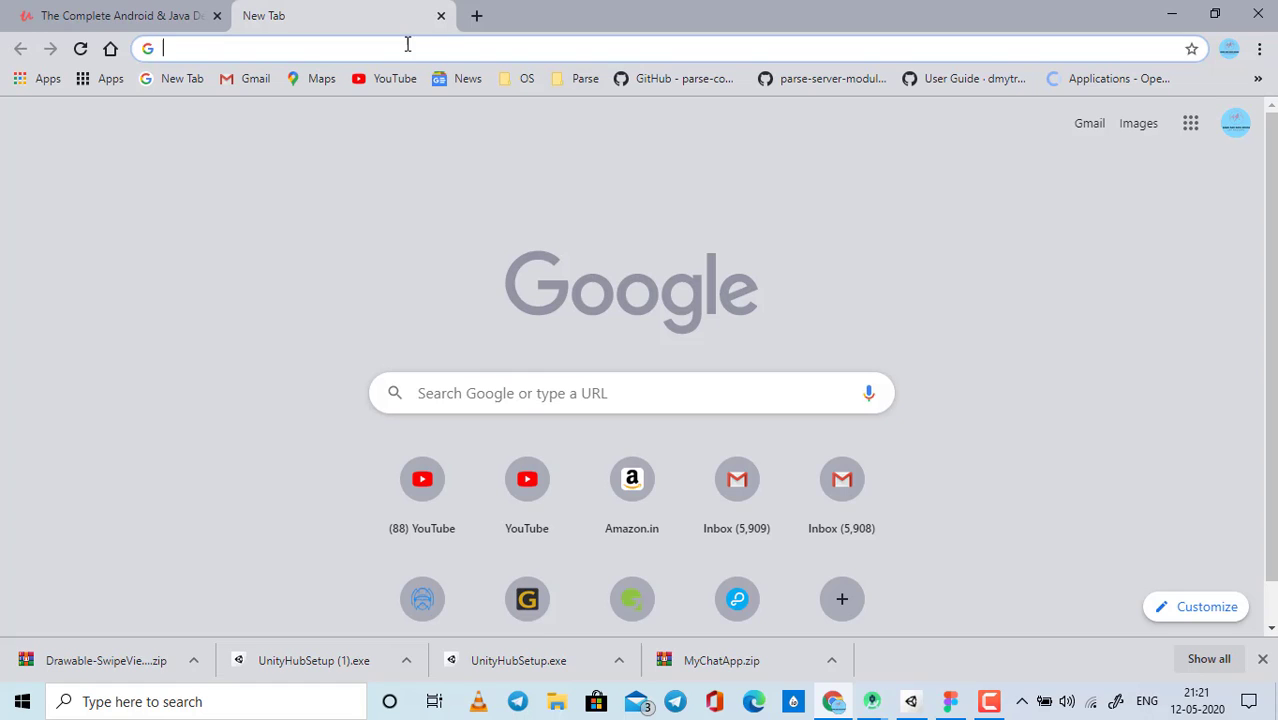
type("i")
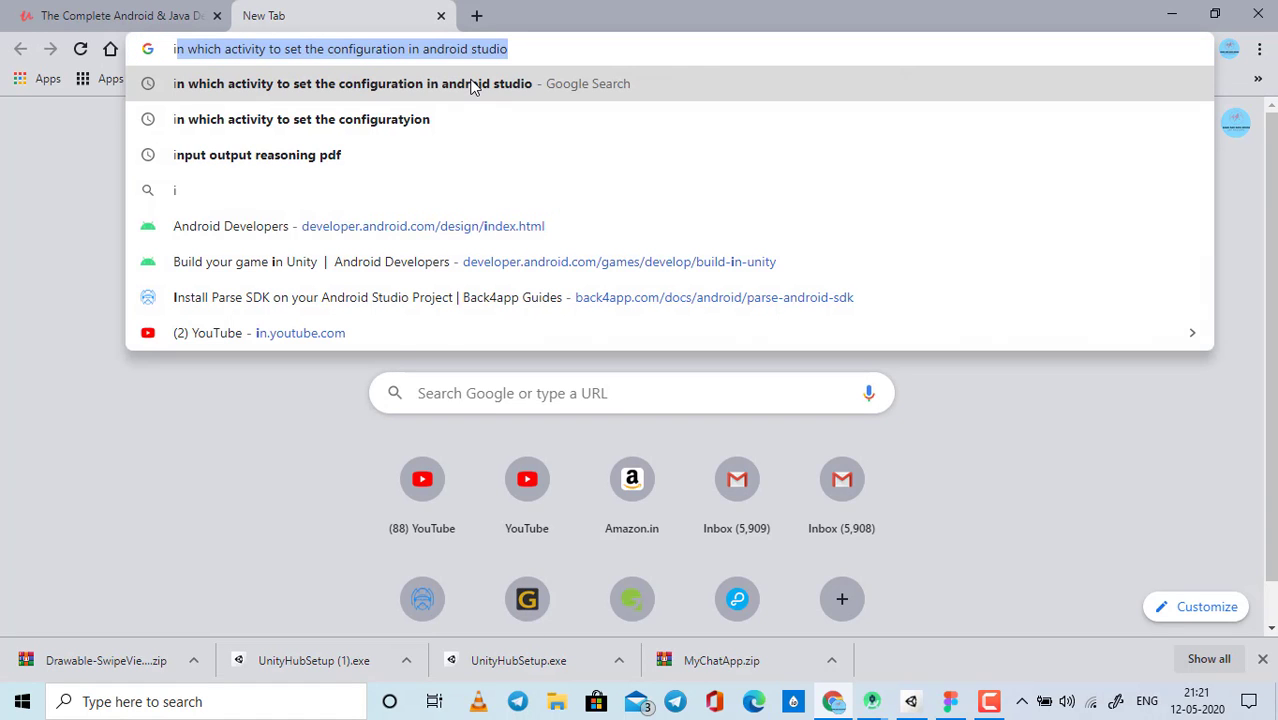
type("con ")
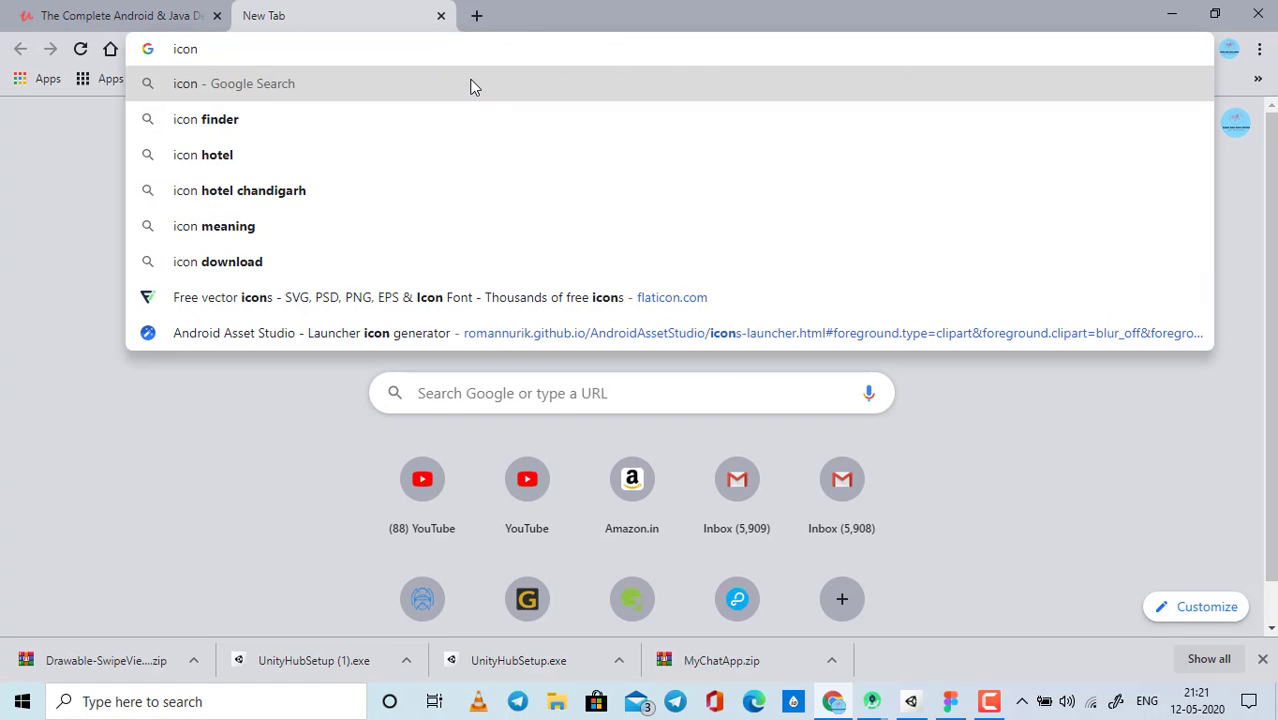
type("8")
key("Return")
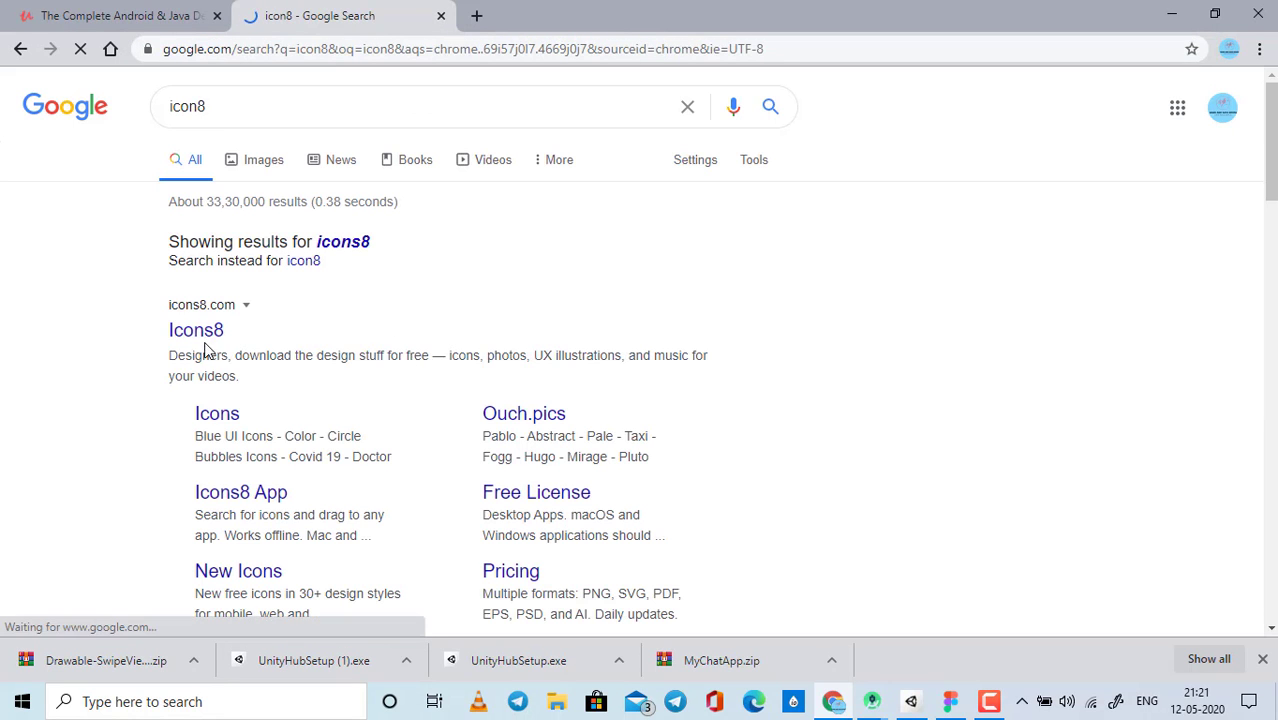
left_click(206, 341)
type("instagram")
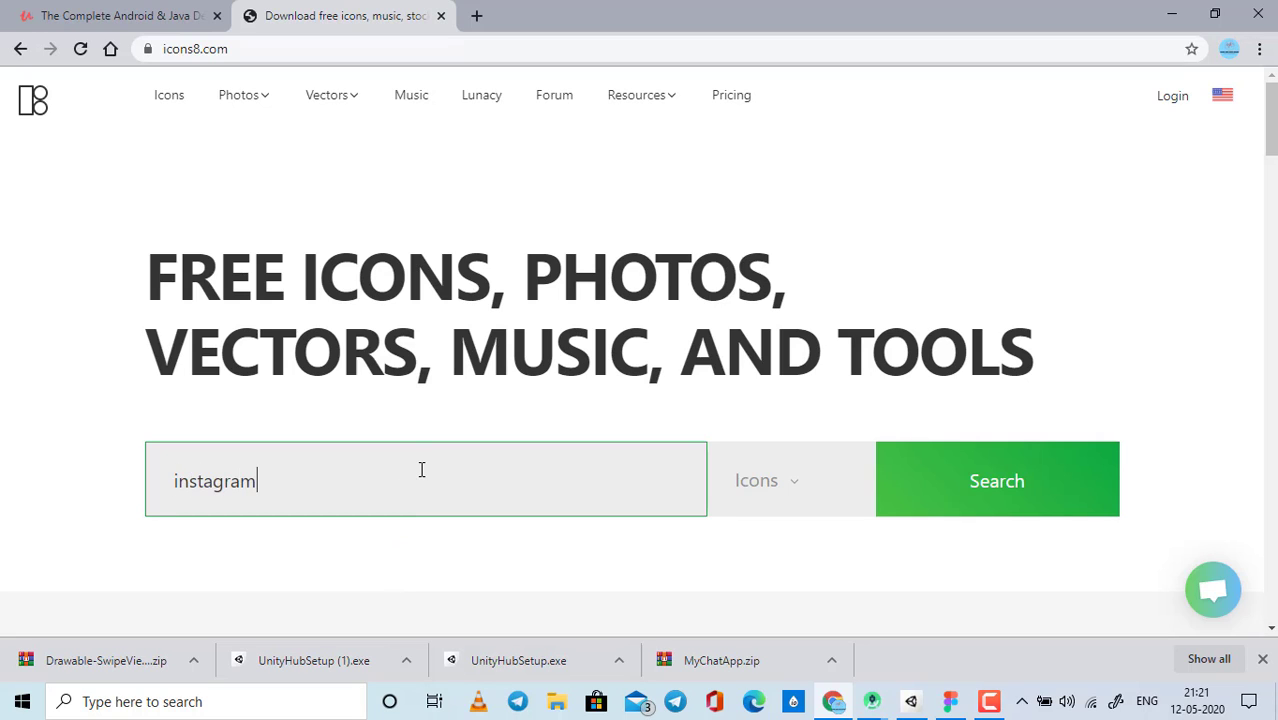
Step: Search Icons8 for instagram and download the colourful Instagram icon as a free 64px PNG
key("Return")
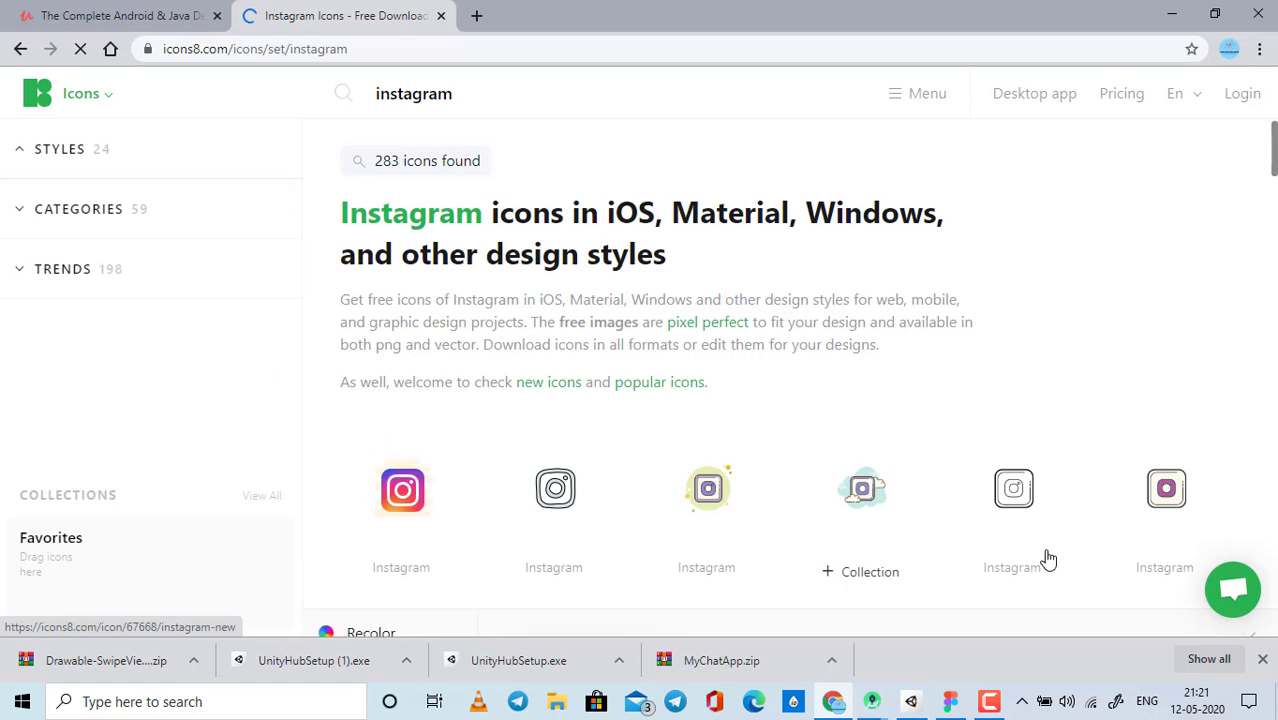
left_click(448, 516)
scroll(773, 441, "down", 2)
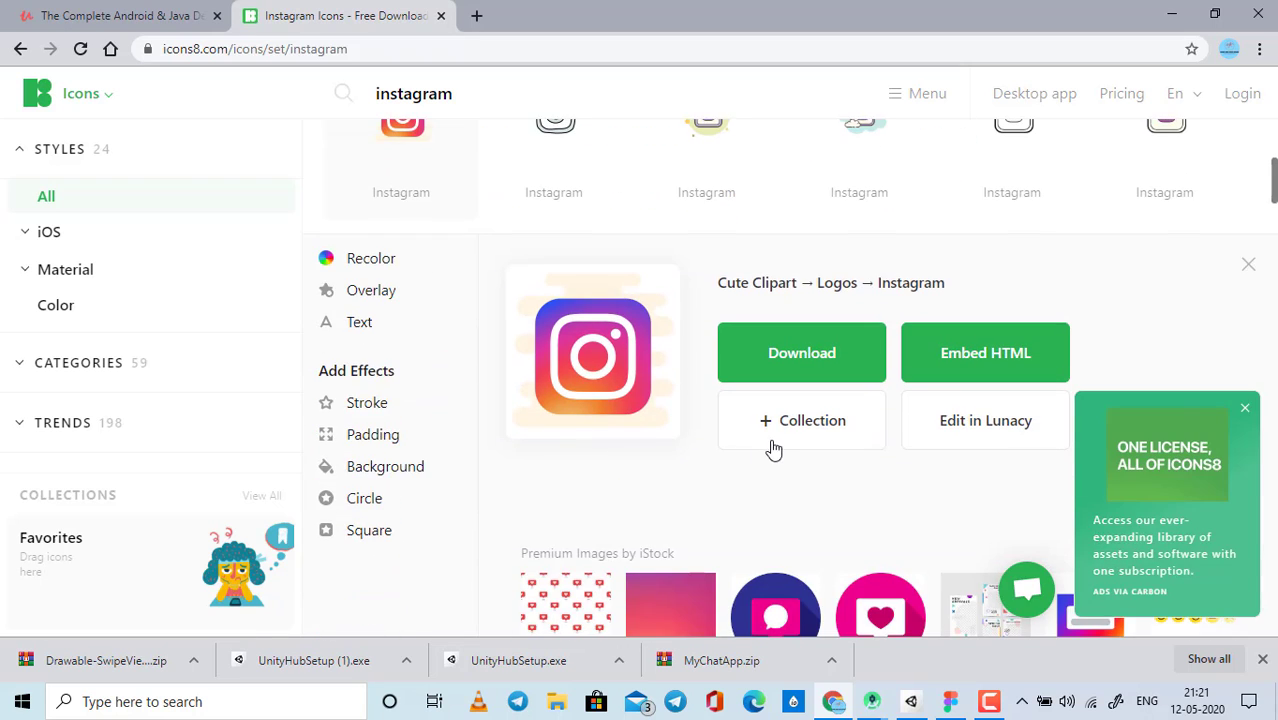
scroll(779, 446, "down", 2)
scroll(779, 446, "down", 1)
scroll(776, 435, "down", 1)
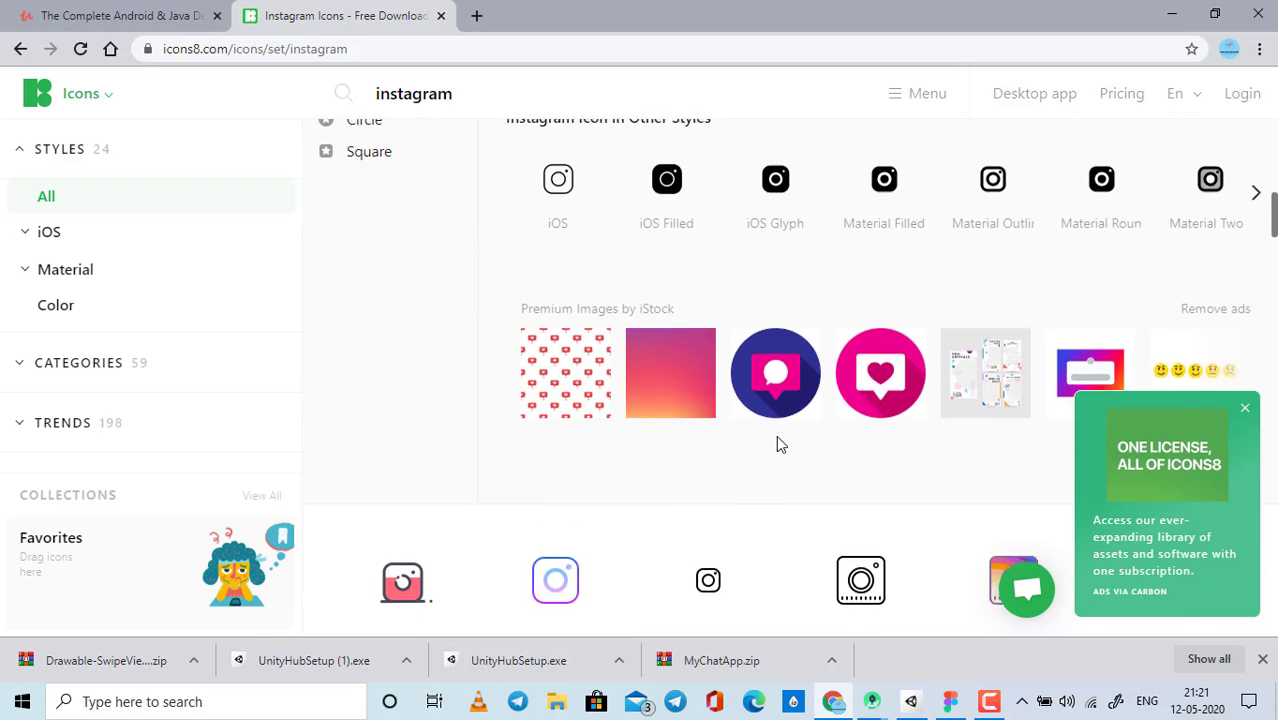
scroll(776, 435, "down", 1)
scroll(765, 424, "down", 1)
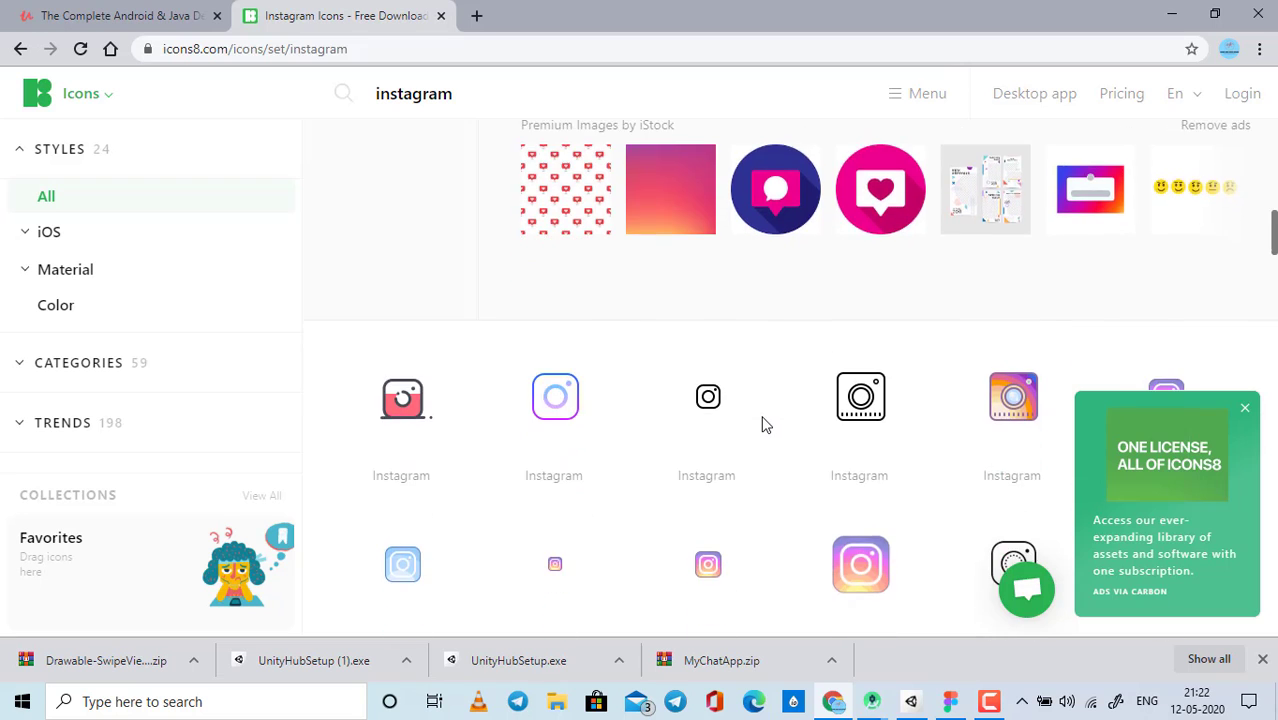
scroll(763, 423, "up", 5)
left_click(766, 264)
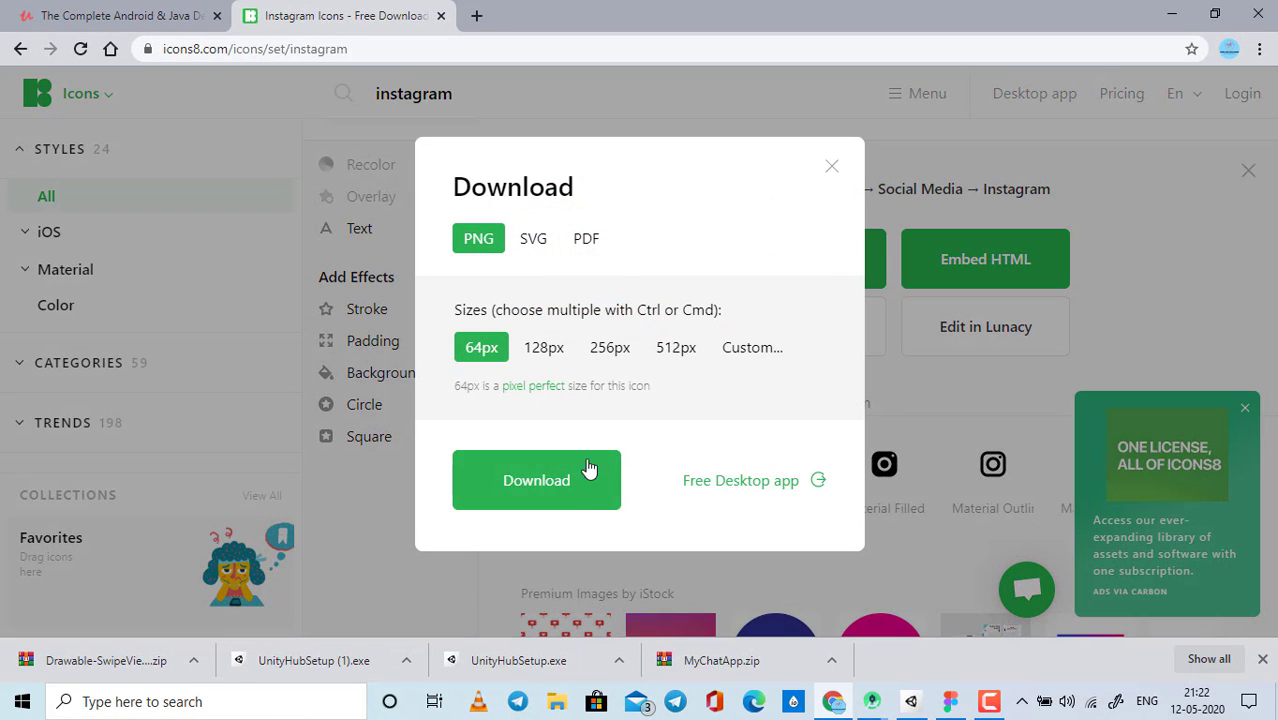
left_click(562, 497)
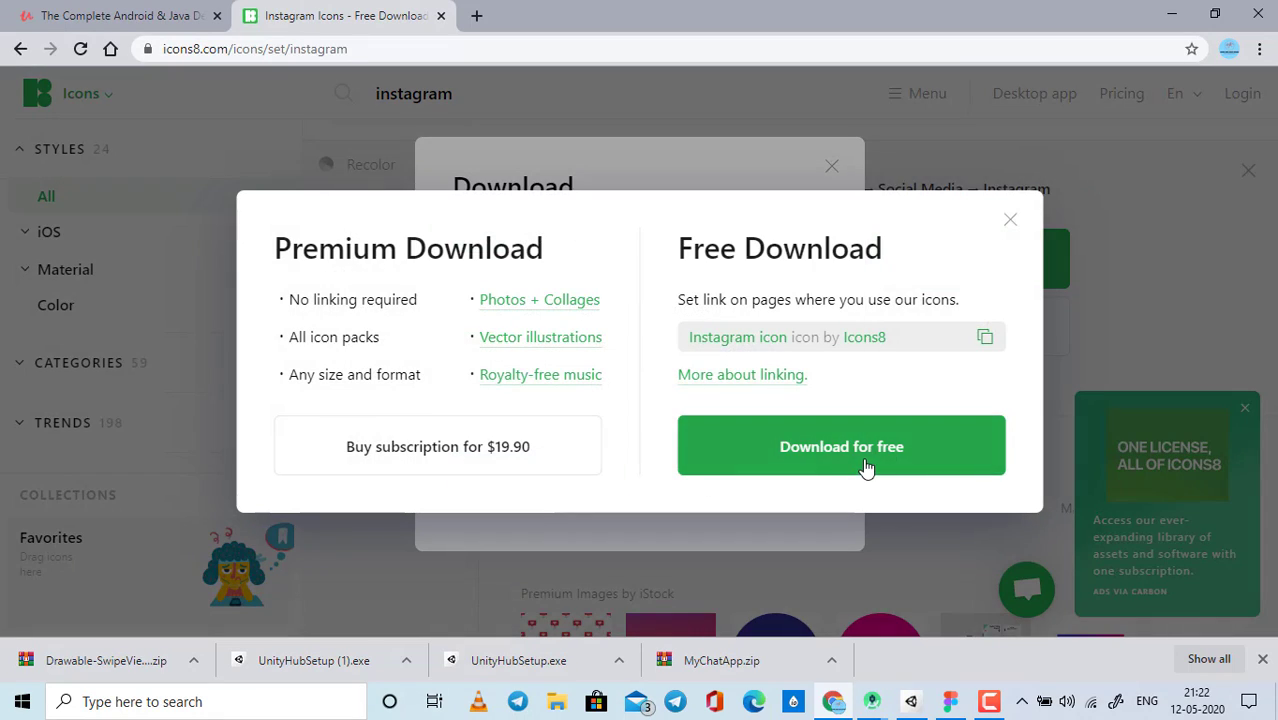
left_click(867, 465)
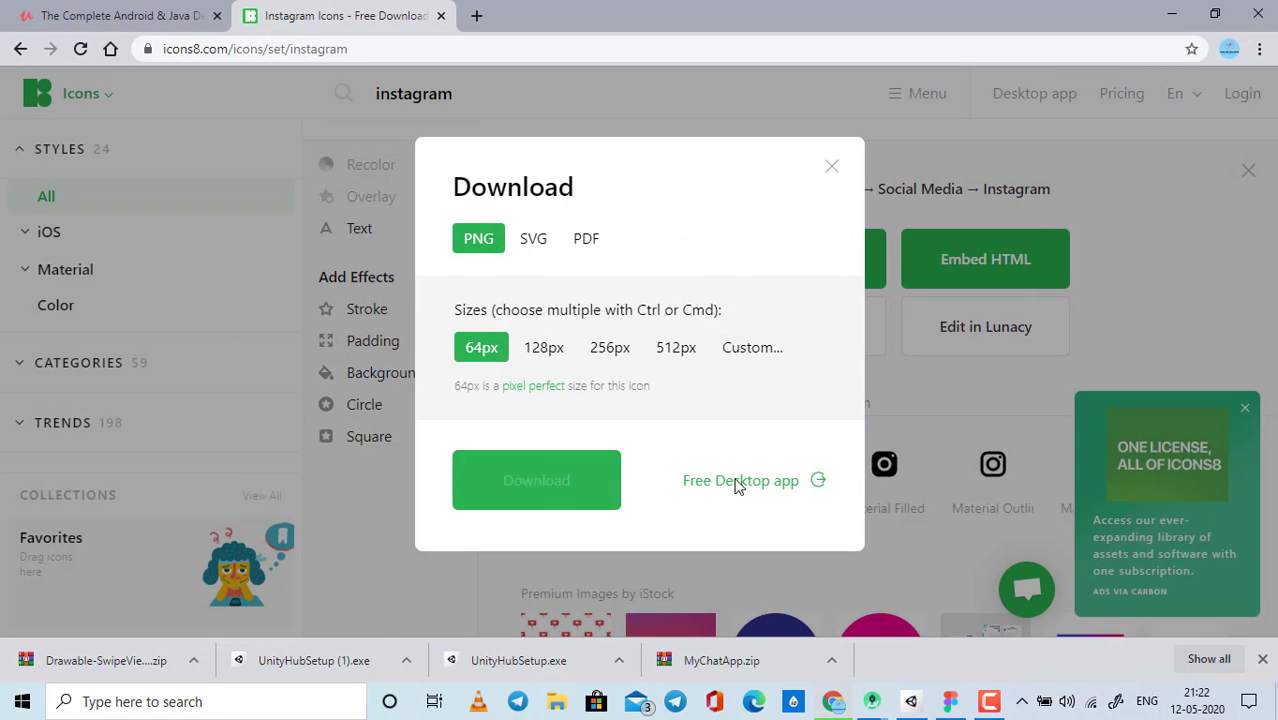
Step: Import the Instagram PNG into the frame, sized 124 × 115 beside the review tagline
mouse_move(100, 662)
left_mouse_down()
mouse_move(833, 716)
mouse_move(938, 700)
mouse_move(761, 552)
left_mouse_up()
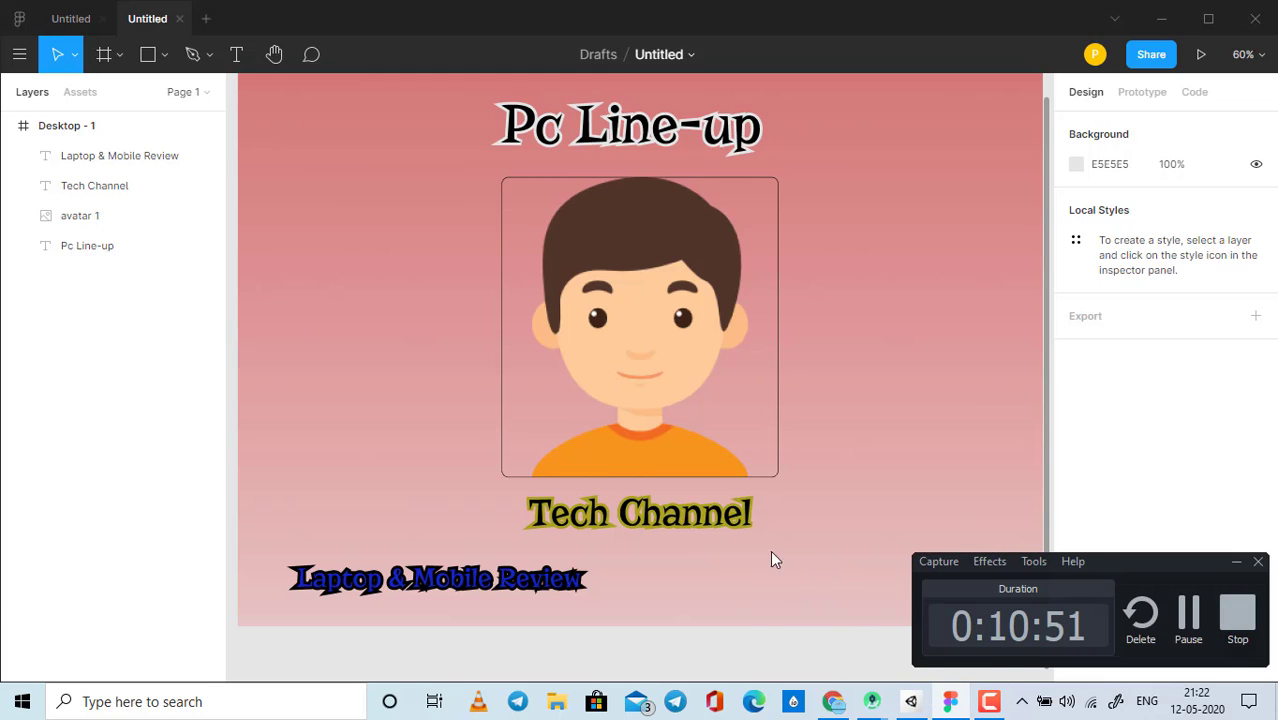
left_click(1237, 563)
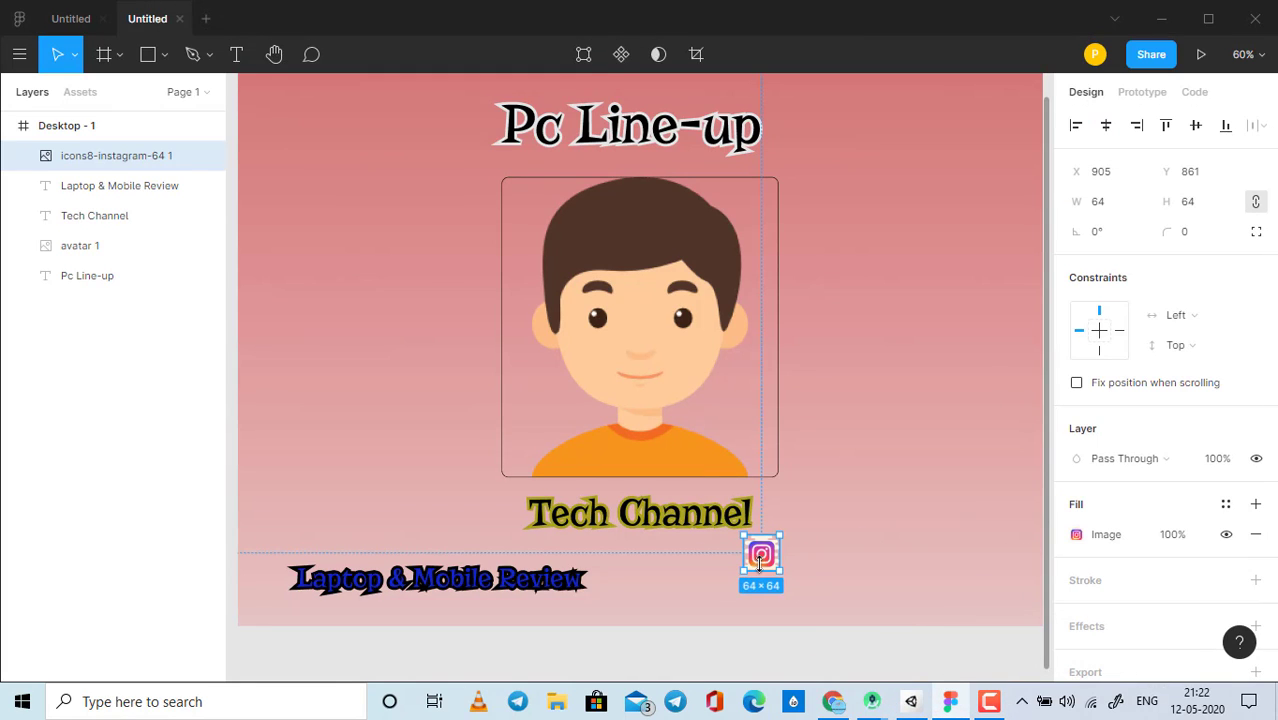
mouse_move(759, 562)
left_mouse_down()
mouse_move(781, 589)
mouse_move(813, 584)
mouse_move(824, 632)
mouse_move(860, 626)
mouse_move(848, 626)
left_mouse_up()
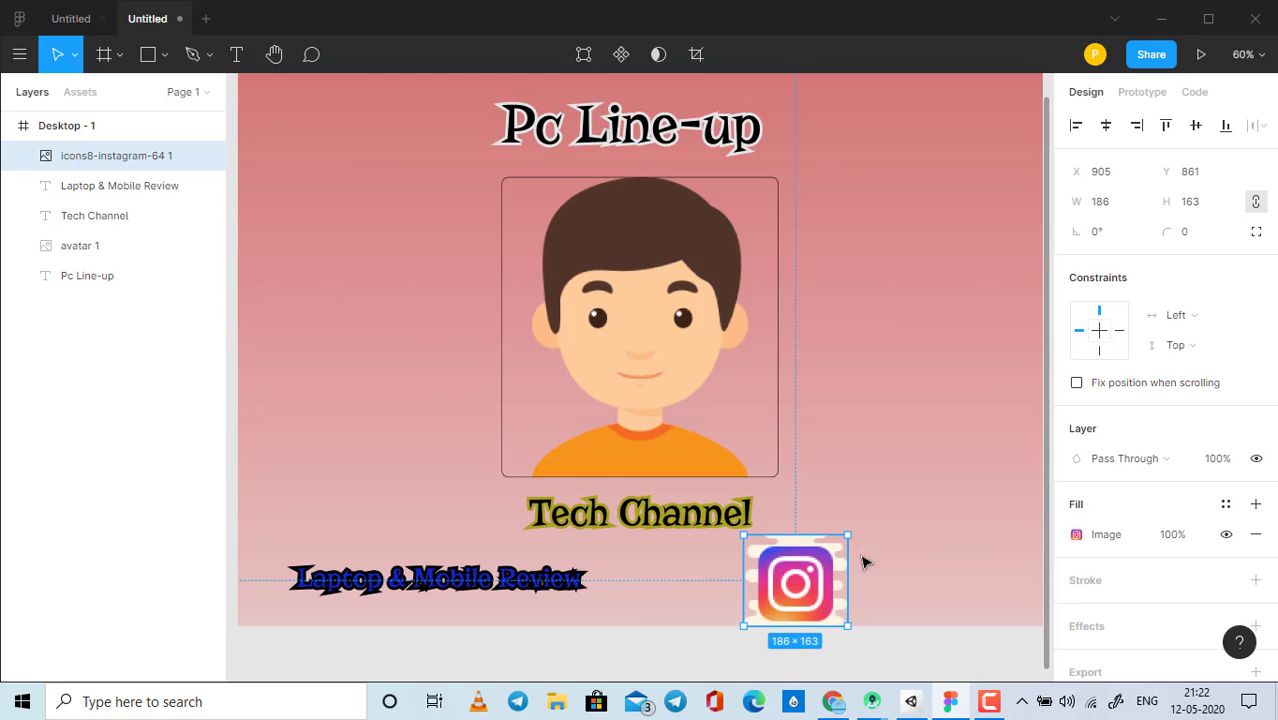
mouse_move(856, 526)
left_mouse_down()
mouse_move(907, 462)
mouse_move(901, 542)
mouse_move(830, 537)
mouse_move(785, 586)
mouse_move(864, 586)
mouse_move(866, 572)
left_mouse_up()
left_click(943, 550)
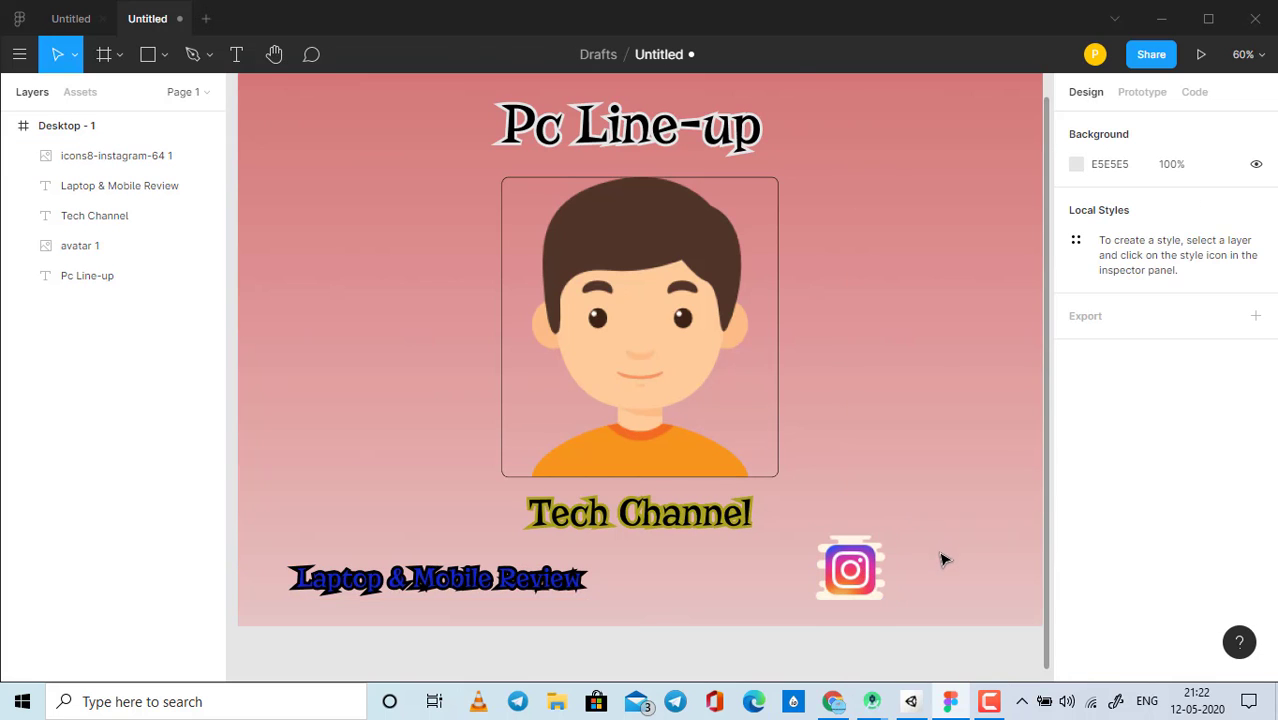
key("alt+Tab")
key("alt+Tab")
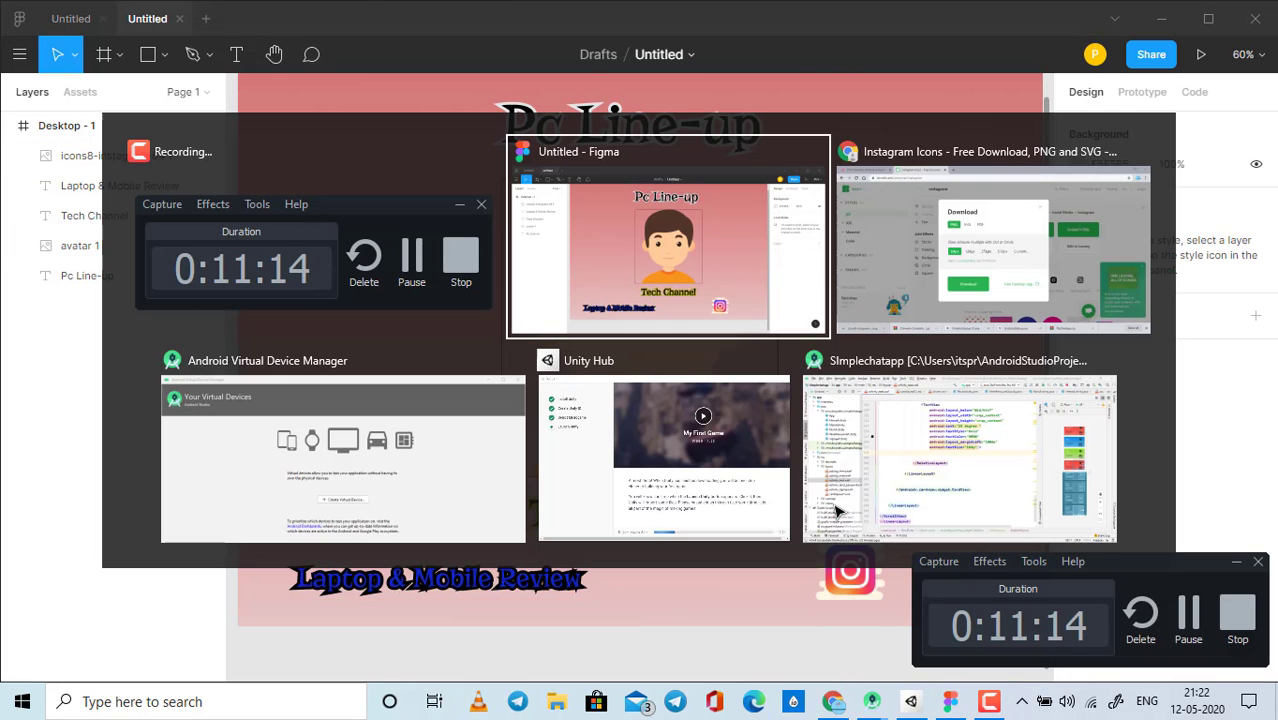
key("alt+Tab")
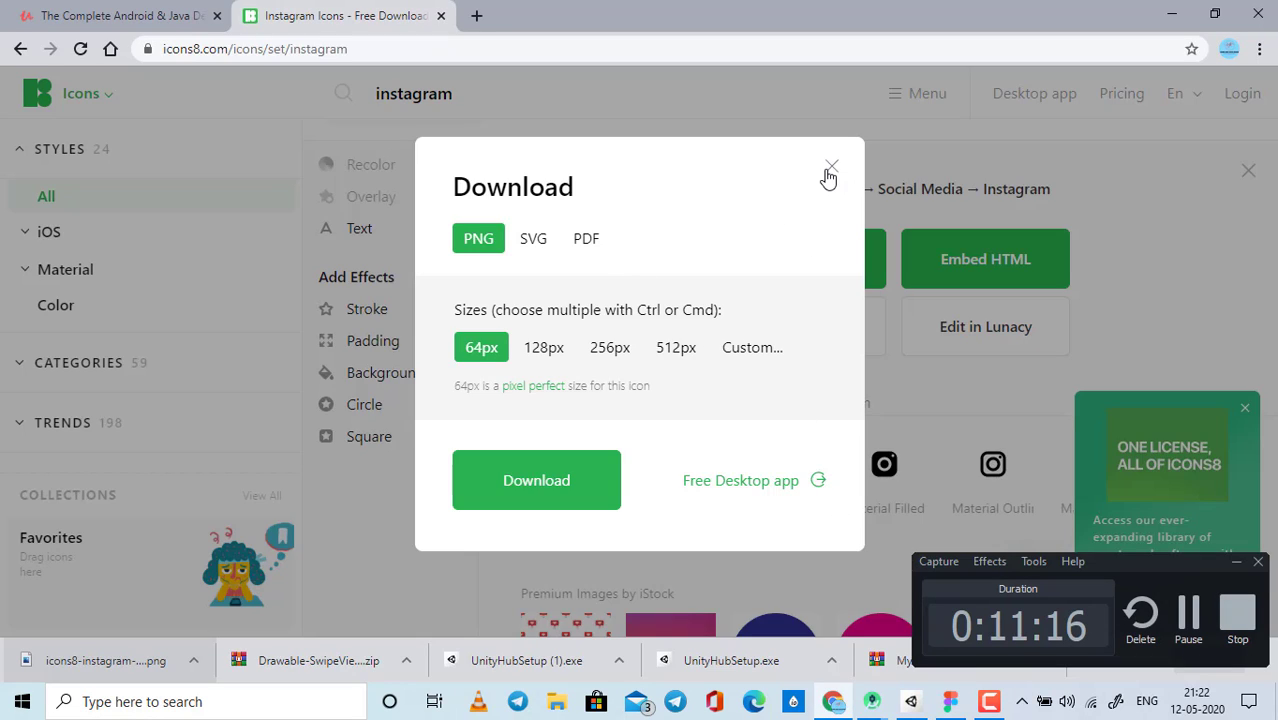
Step: Return to the Icons8 home page and search for Twitter icons
left_click(830, 168)
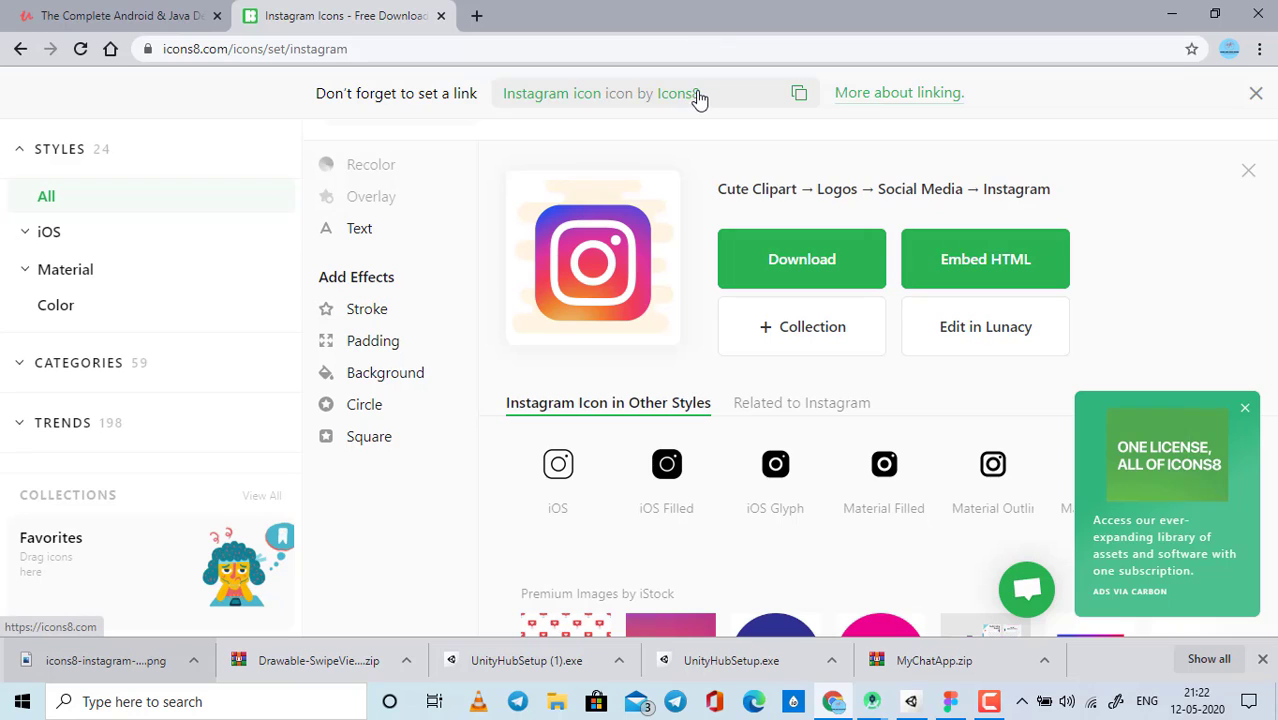
left_click(14, 49)
type("twitter")
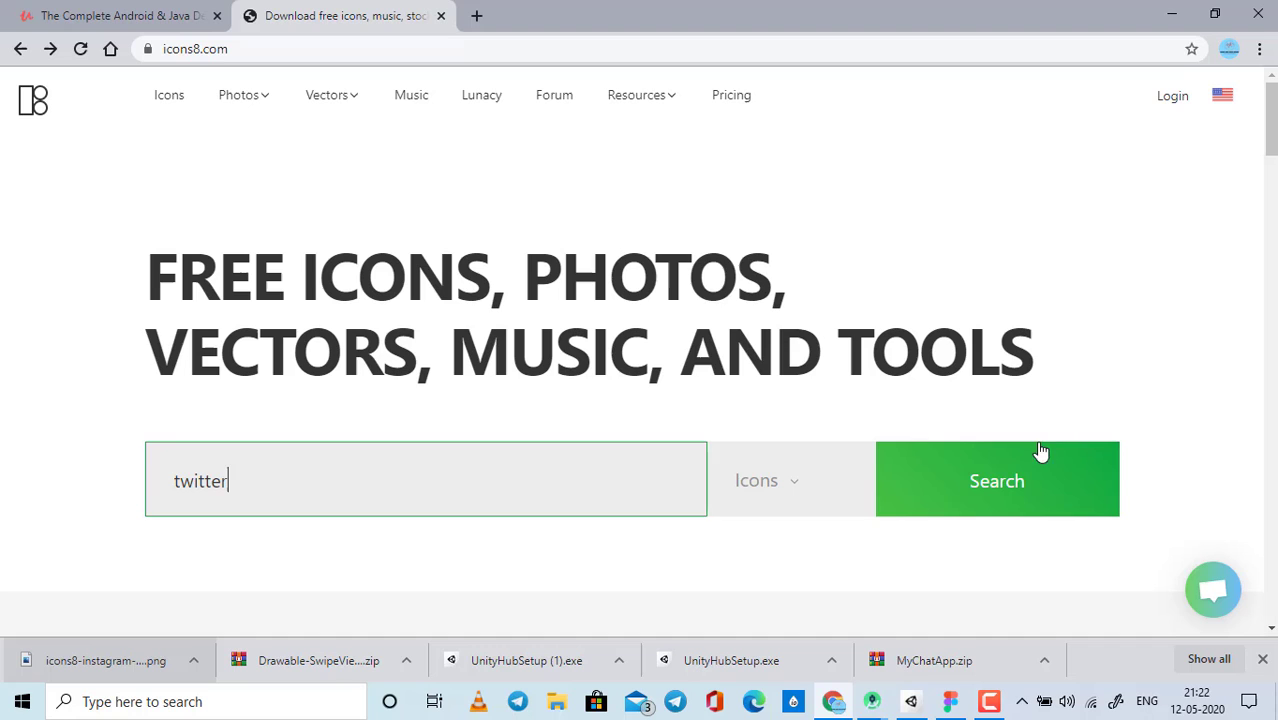
left_click(1032, 465)
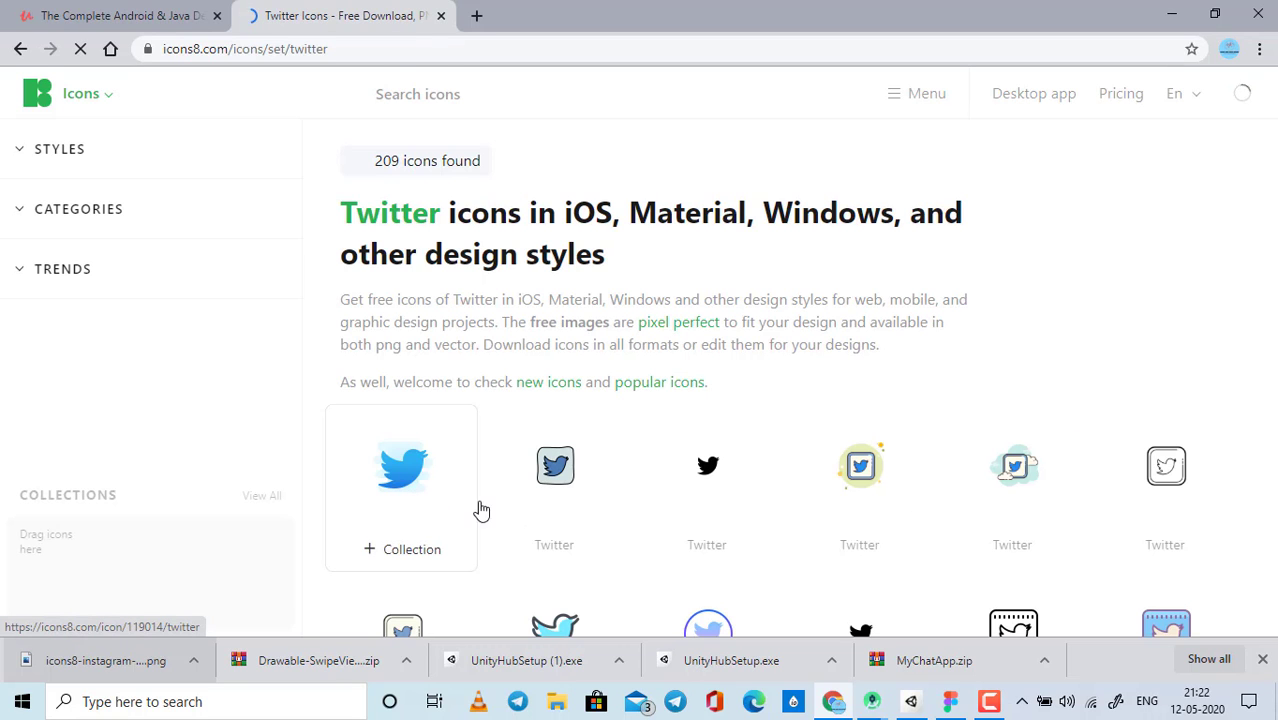
Step: Download the doodle Twitter icon free as icons8-twitter-48.png, then go back home
left_click(551, 508)
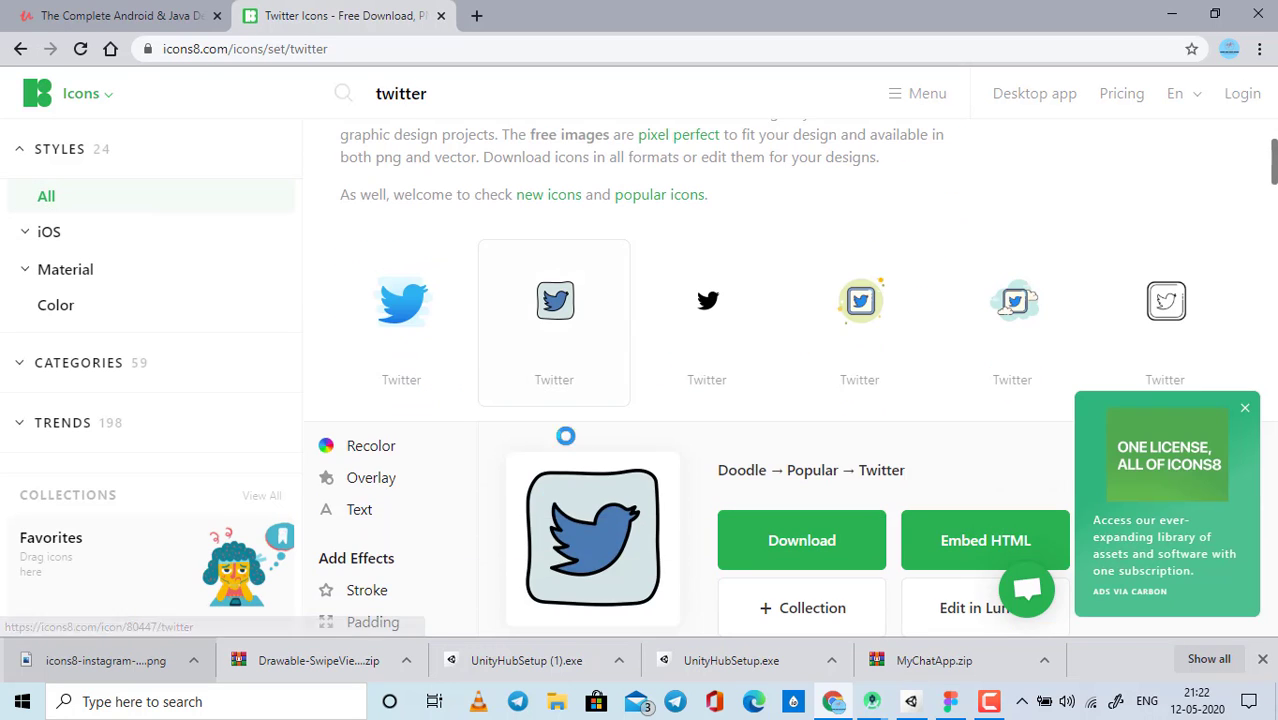
left_click(766, 558)
left_click(542, 505)
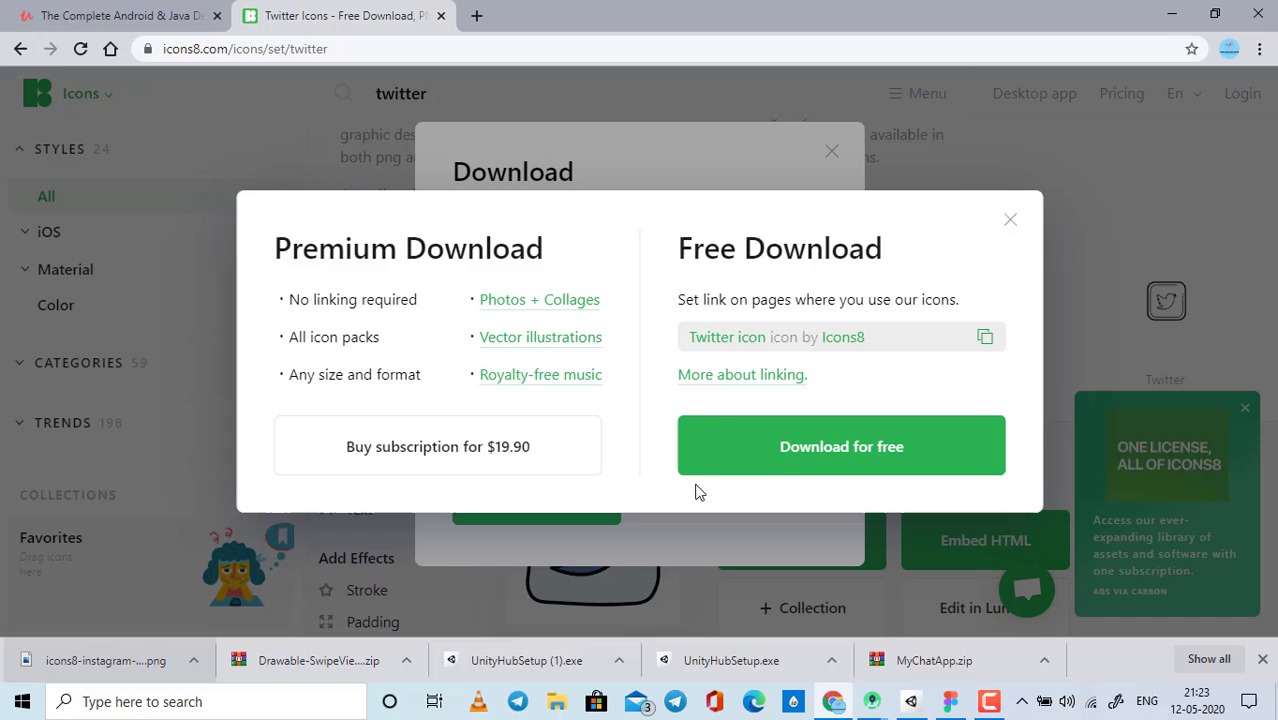
left_click(790, 465)
left_click(831, 152)
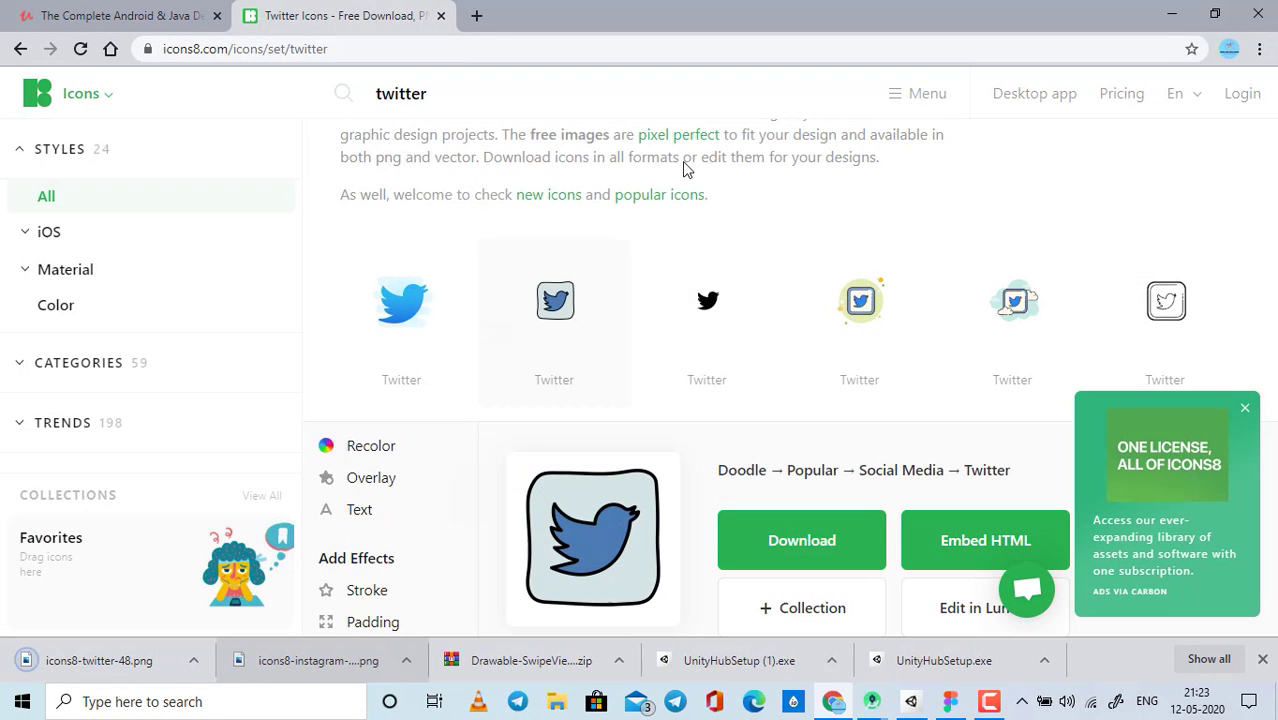
left_click(20, 48)
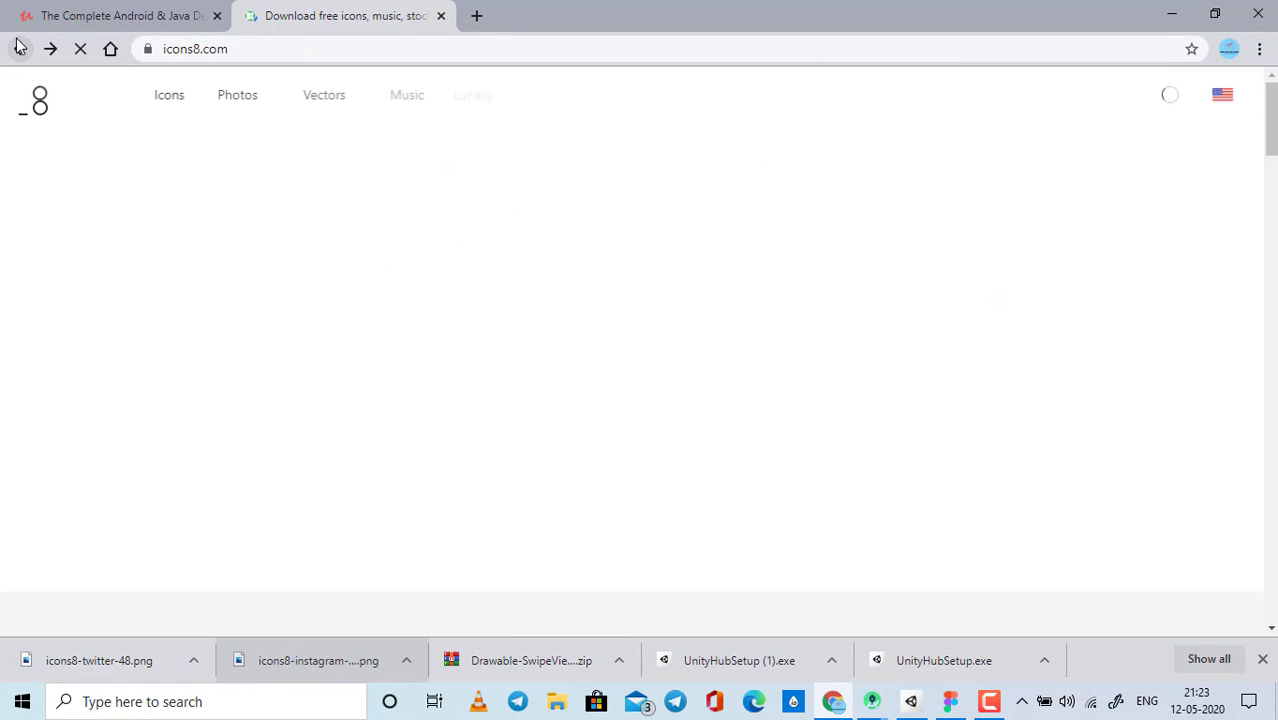
Step: Reopen Icons8 from the Google results and search for Instagram icons
left_click(20, 48)
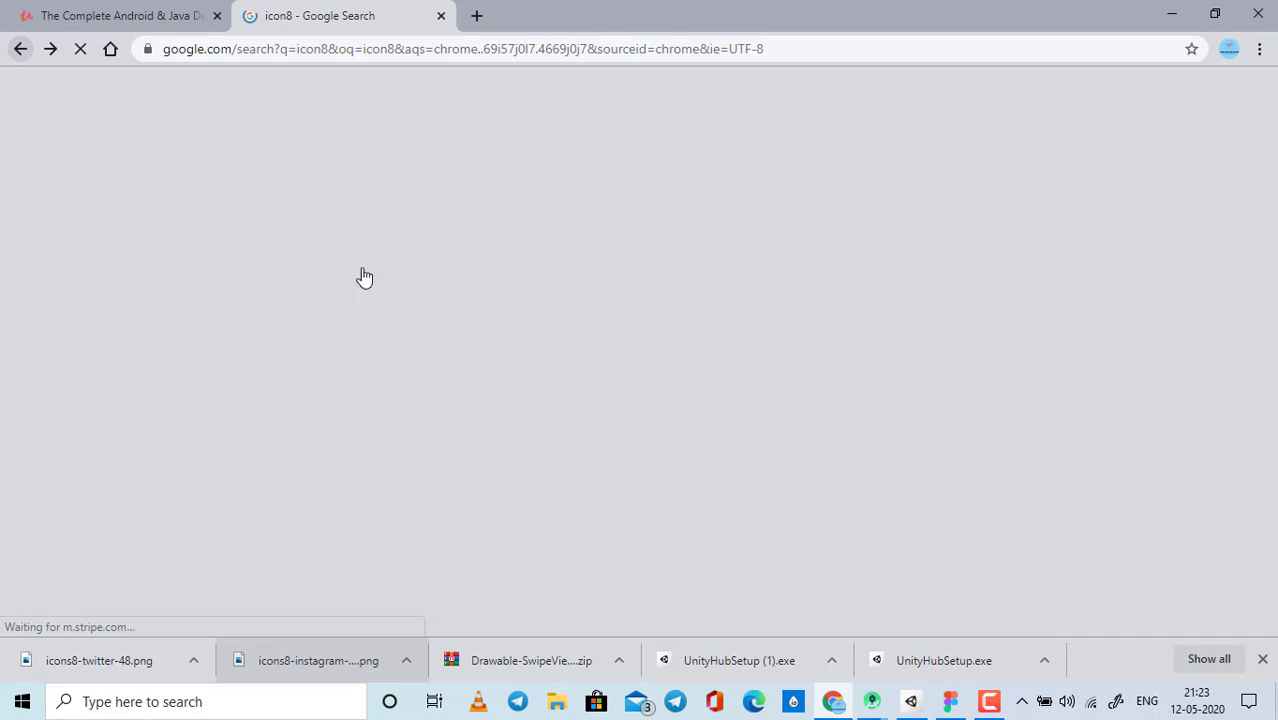
left_click(212, 333)
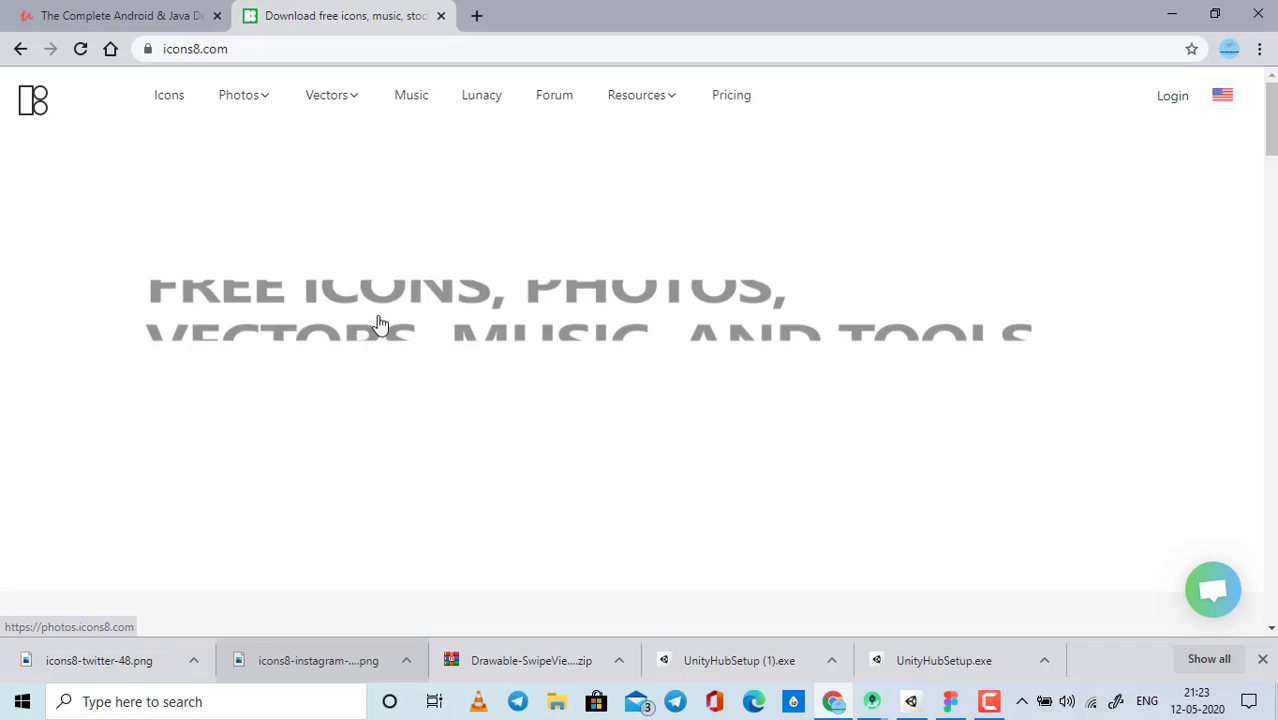
left_click(485, 494)
type("instagram")
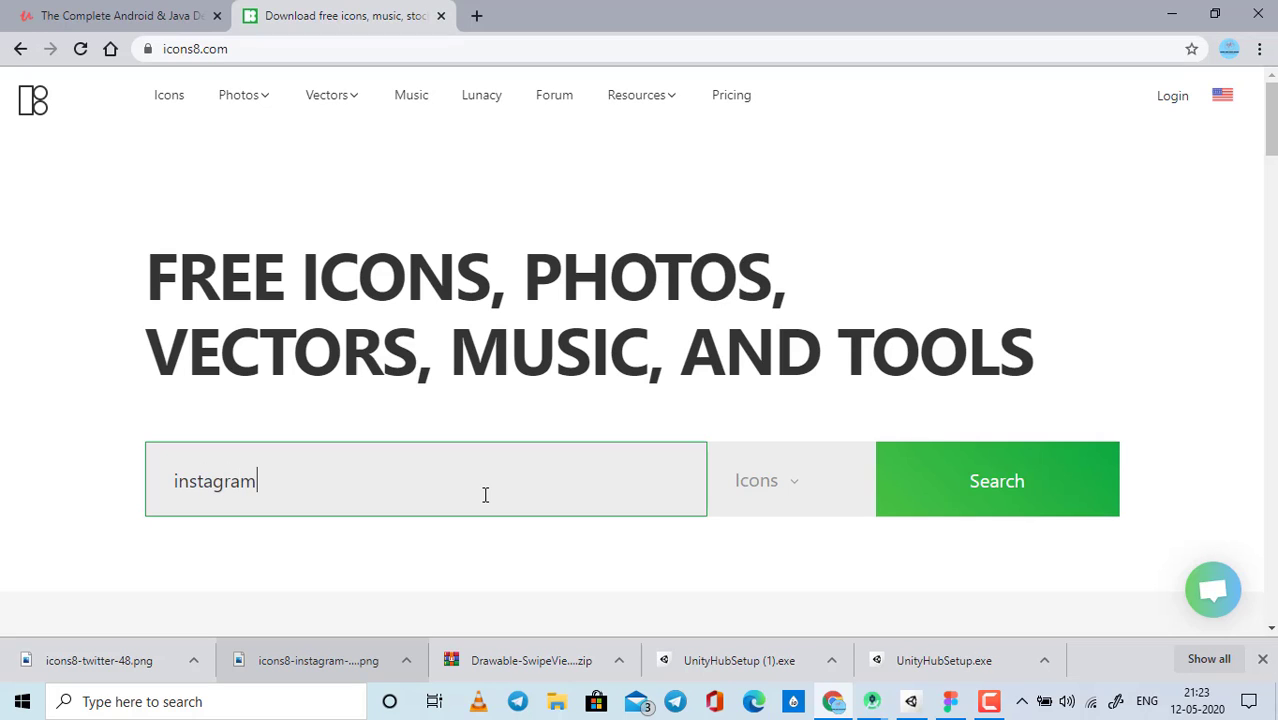
key("Return")
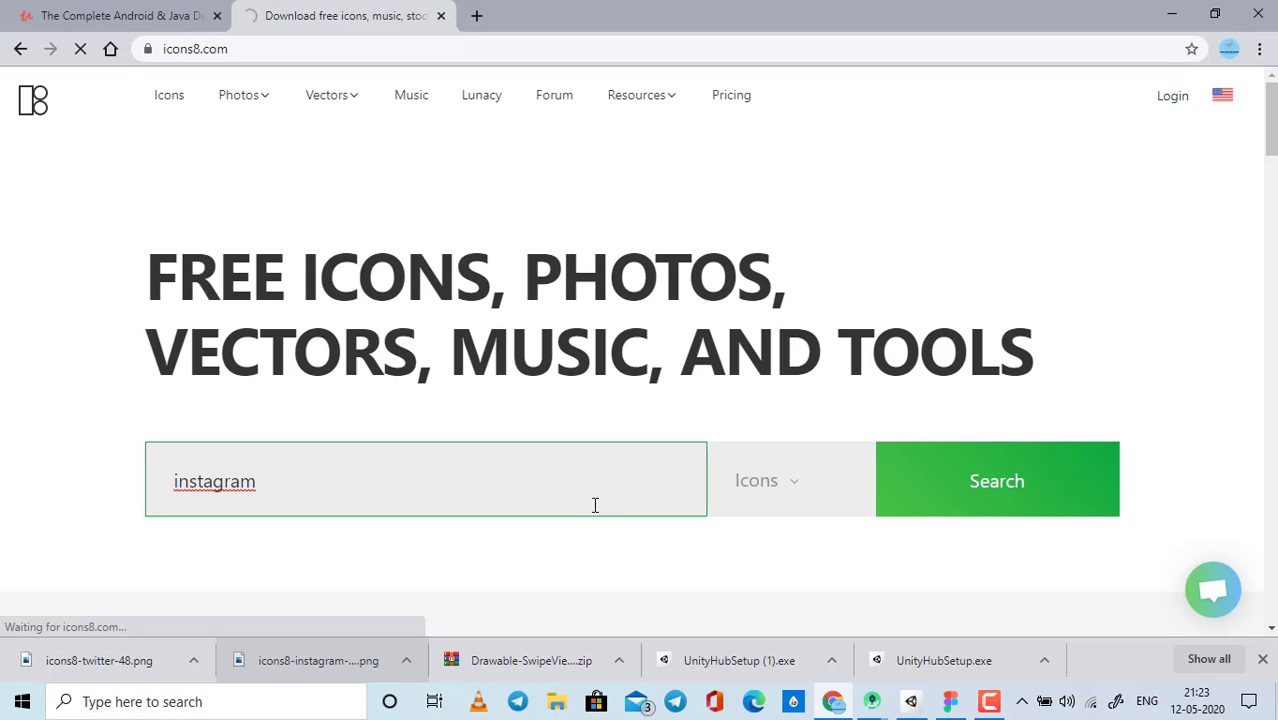
scroll(594, 513, "down", 1)
scroll(593, 513, "down", 3)
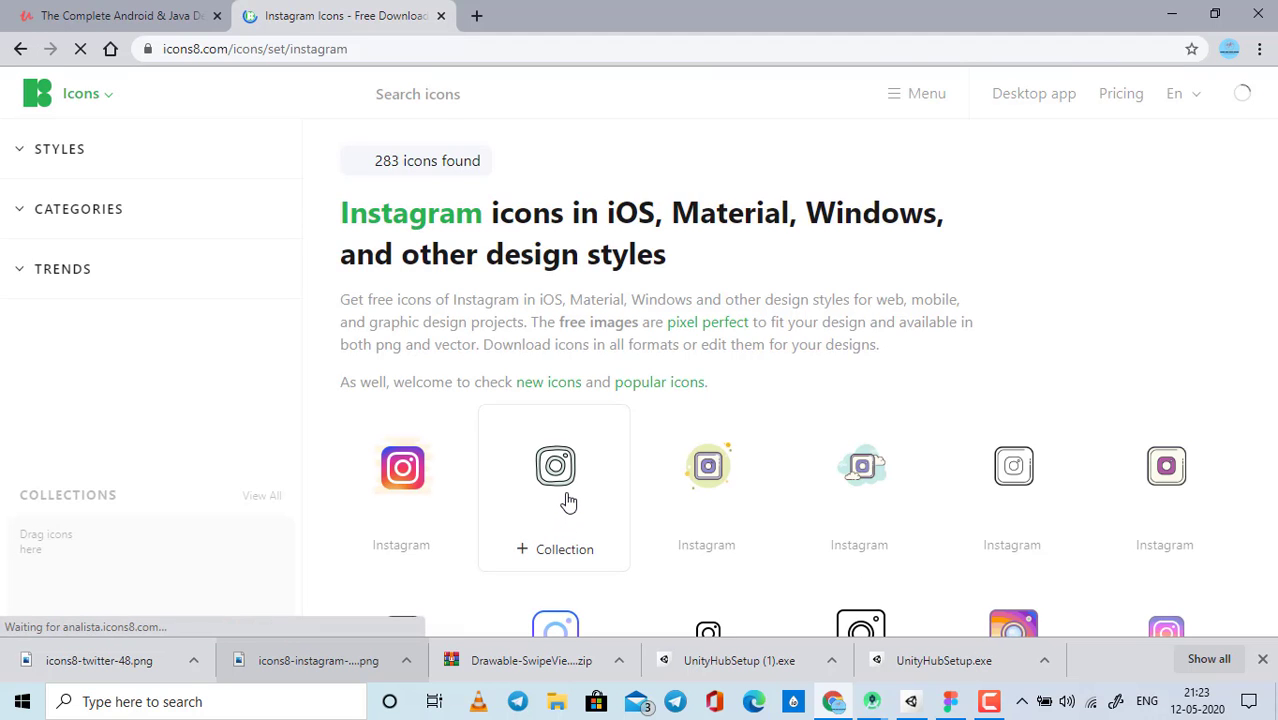
Step: Download the doodle Instagram icon as a free 48px PNG, then go back home
left_click(566, 501)
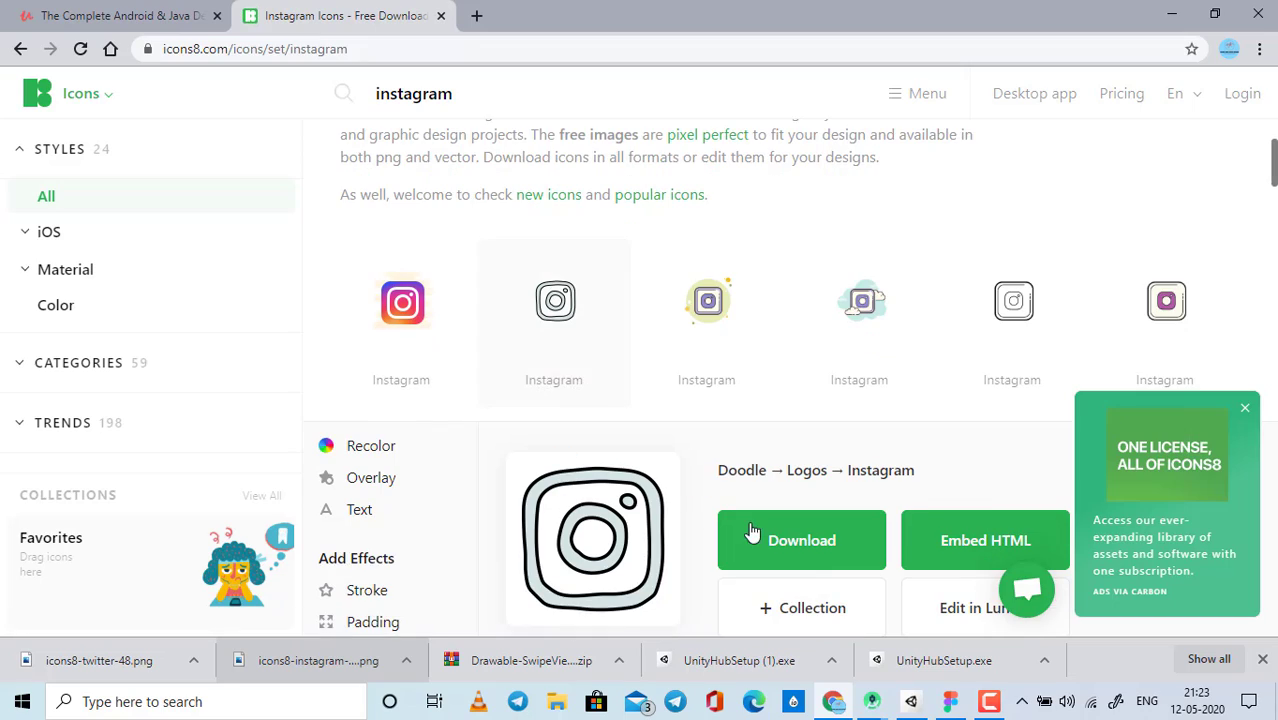
left_click(756, 543)
left_click(583, 525)
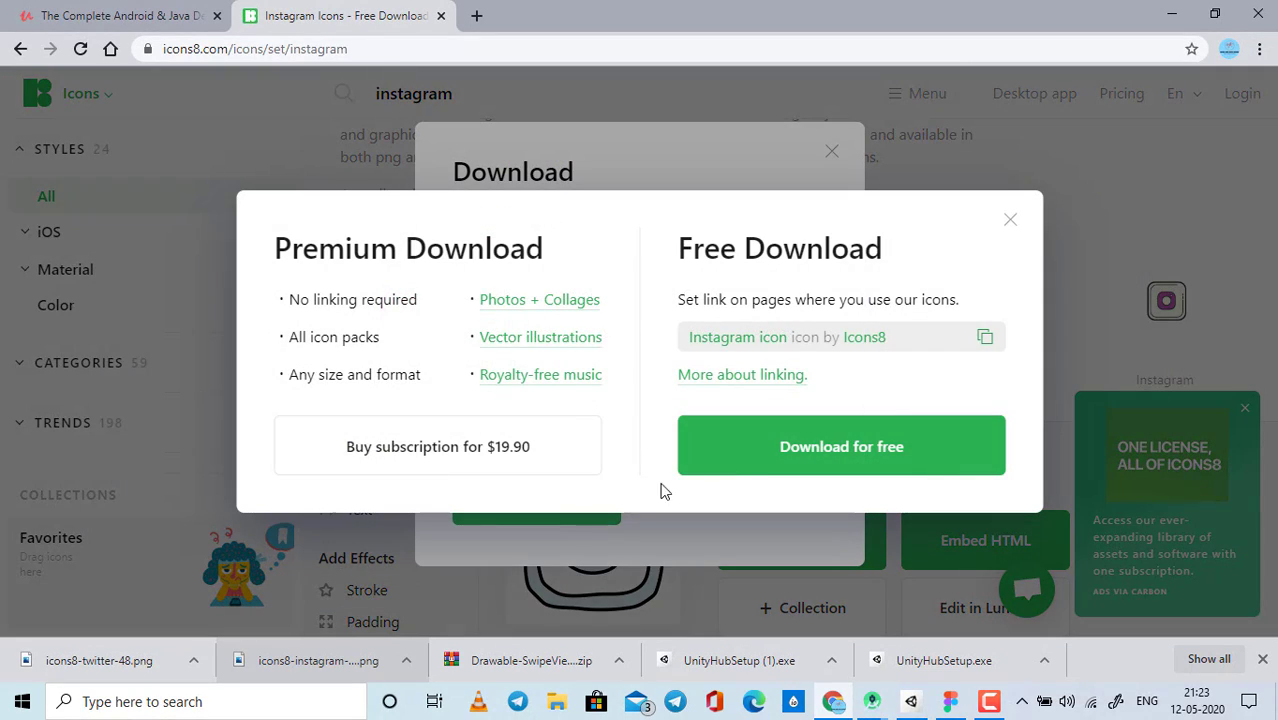
left_click(759, 459)
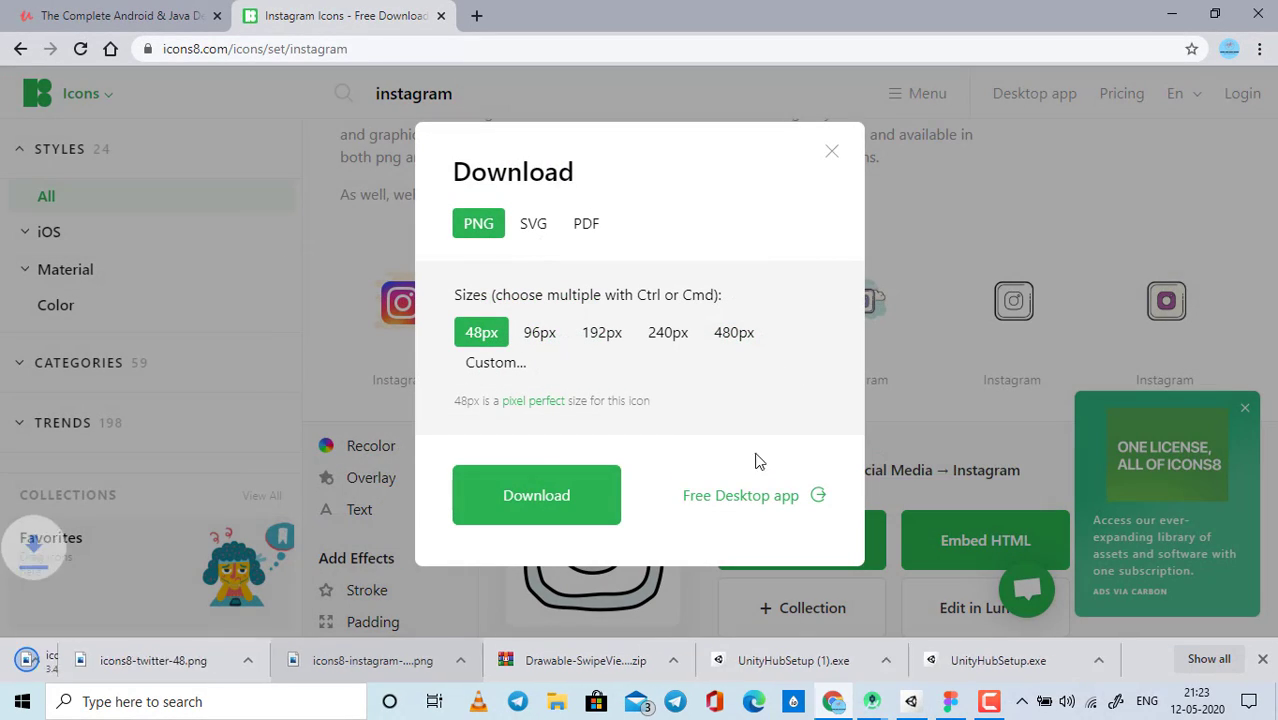
left_click(831, 151)
scroll(422, 320, "up", 2)
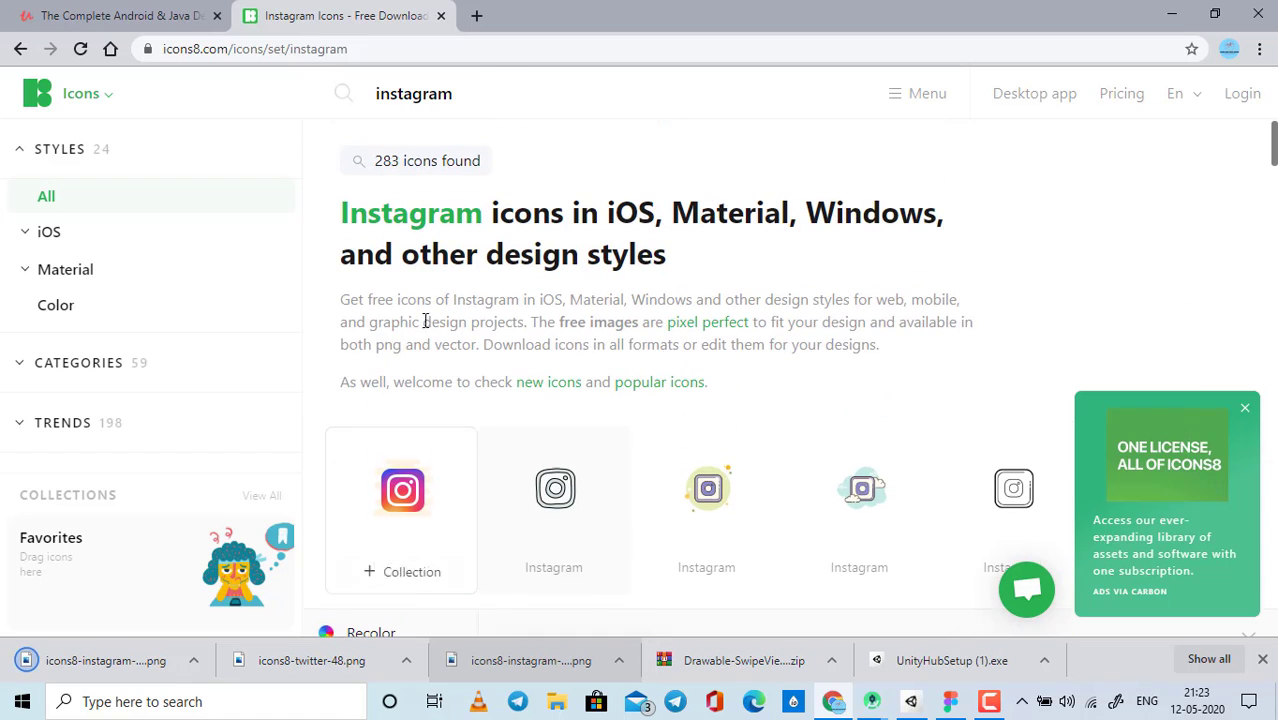
left_click(20, 49)
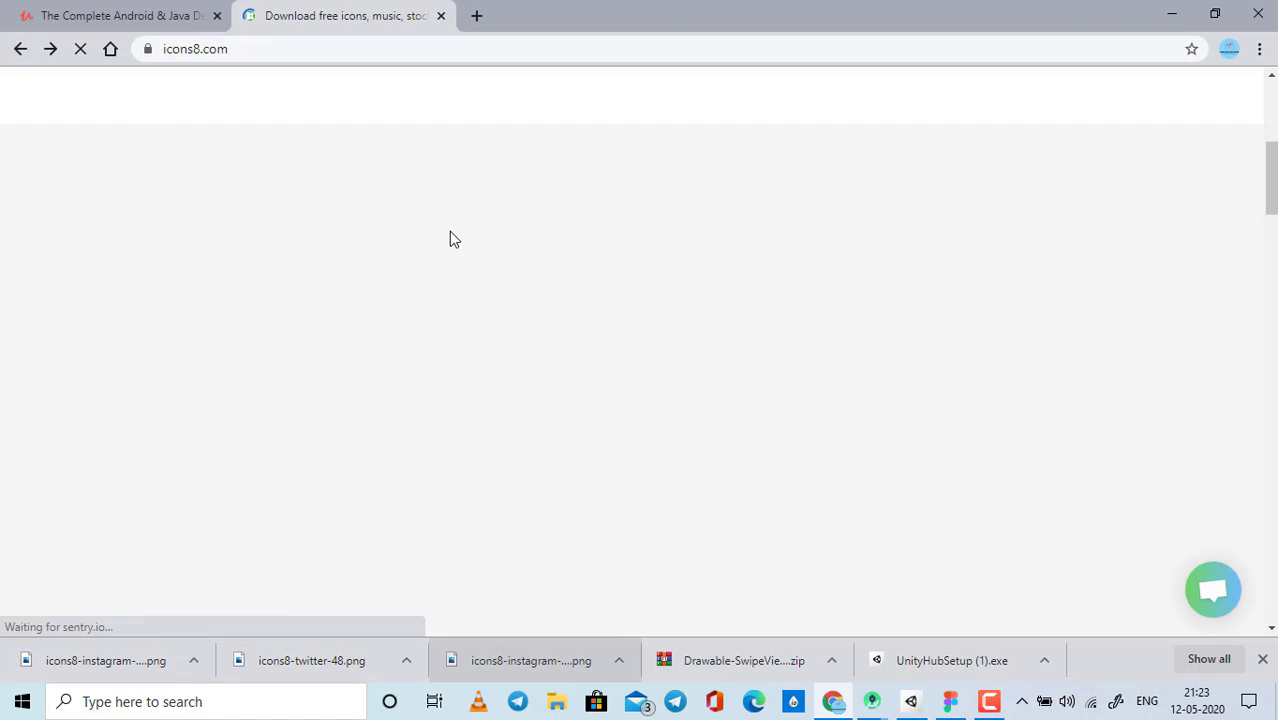
Step: Search Icons8 for Facebook icons
scroll(530, 341, "up", 2)
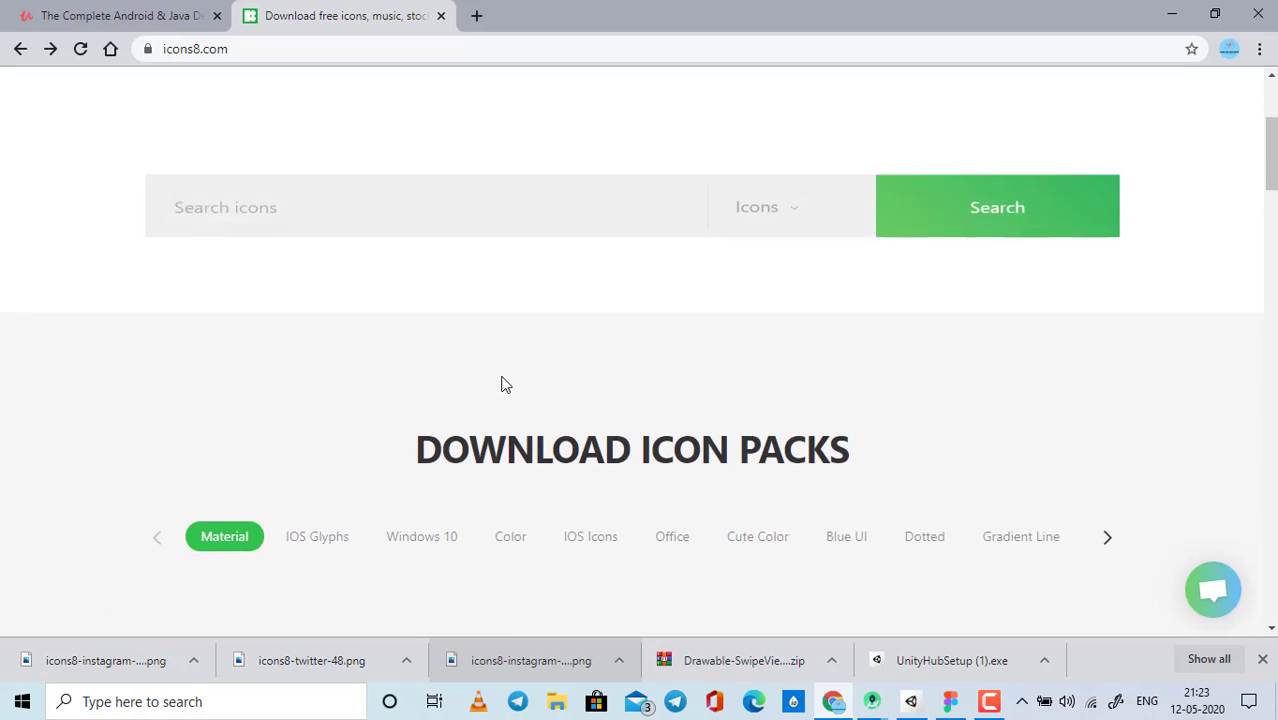
scroll(502, 380, "up", 3)
type("faceboo")
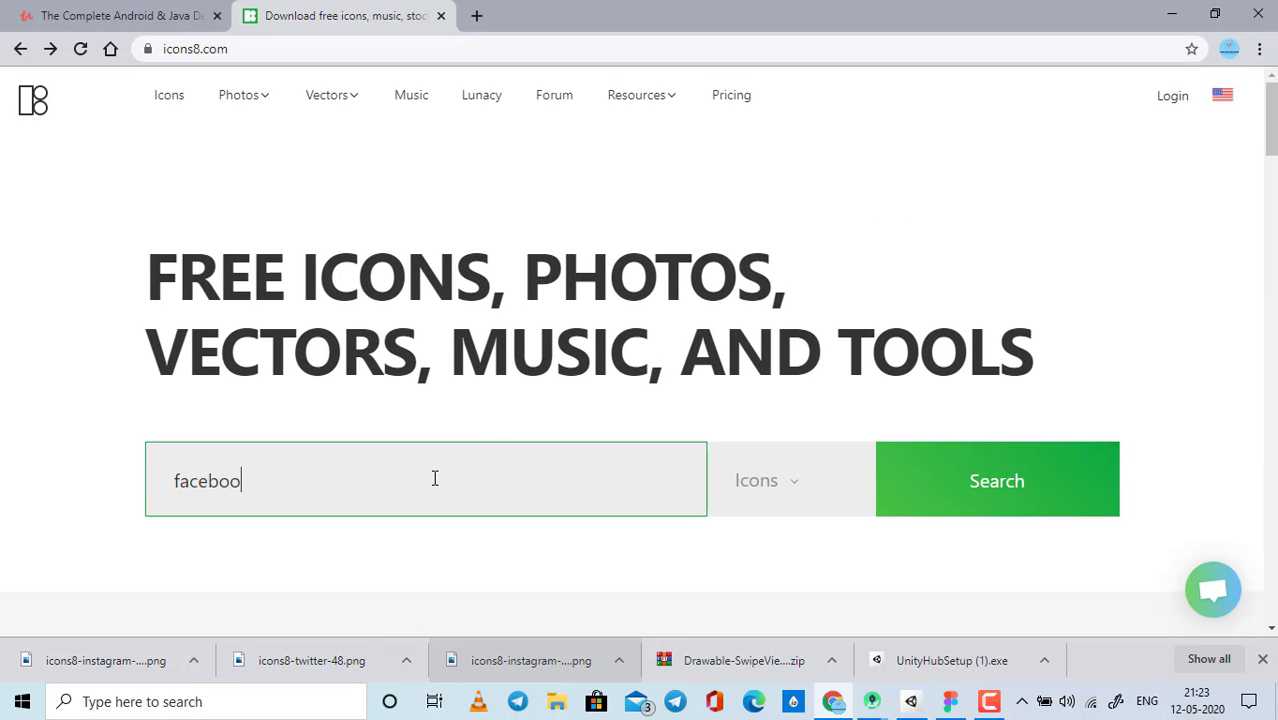
type("k")
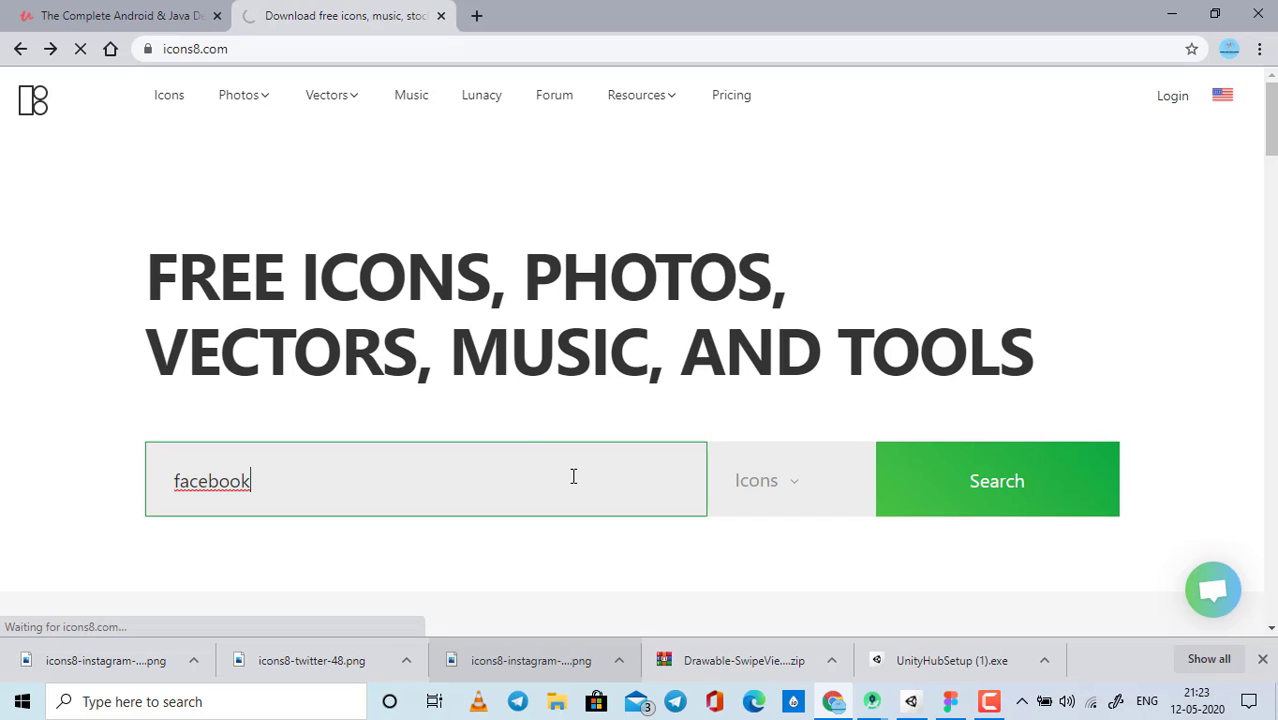
left_click(927, 492)
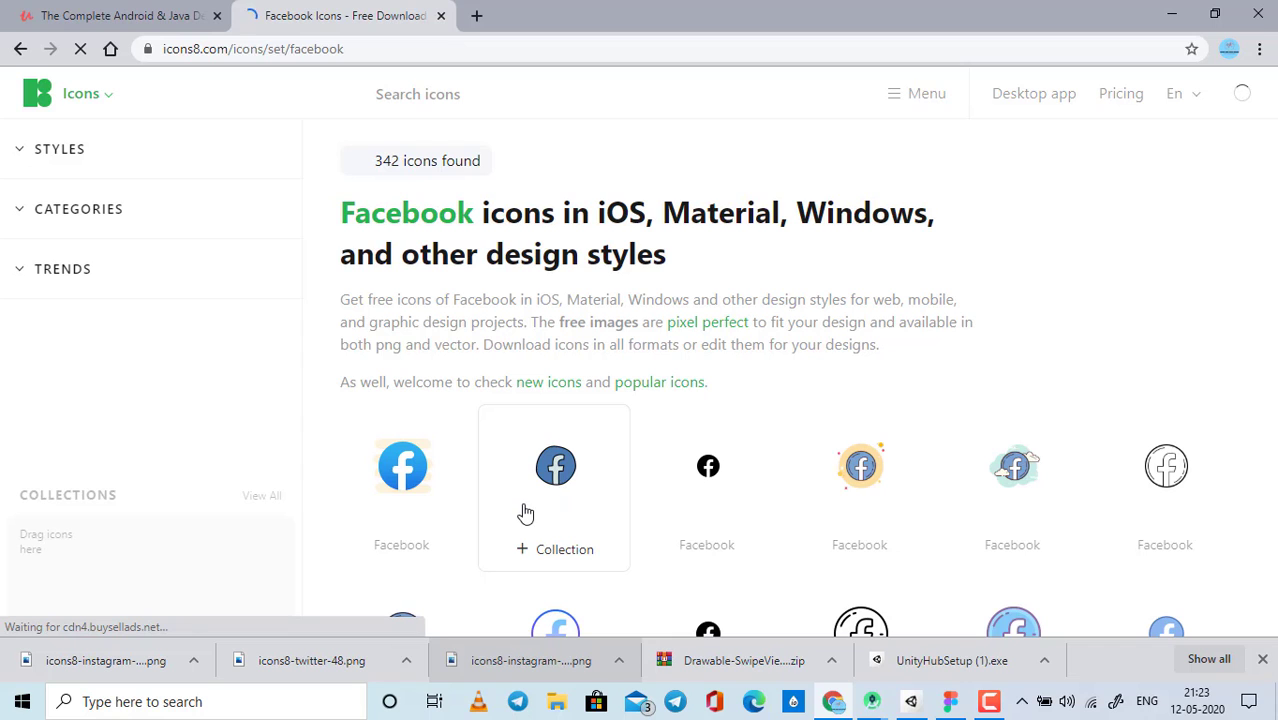
Step: Download a doodle Facebook icon as icons8-facebook-48.png and drag it onto the frame
left_click(579, 516)
left_click(772, 568)
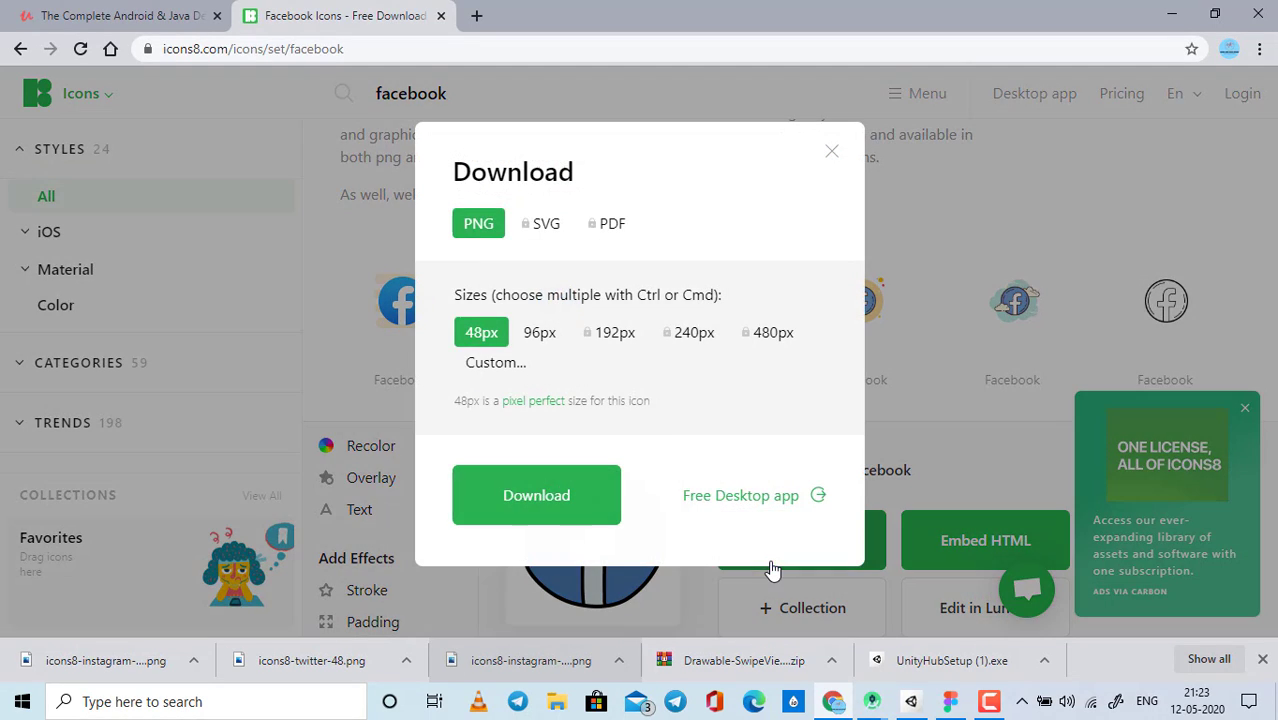
left_click(562, 518)
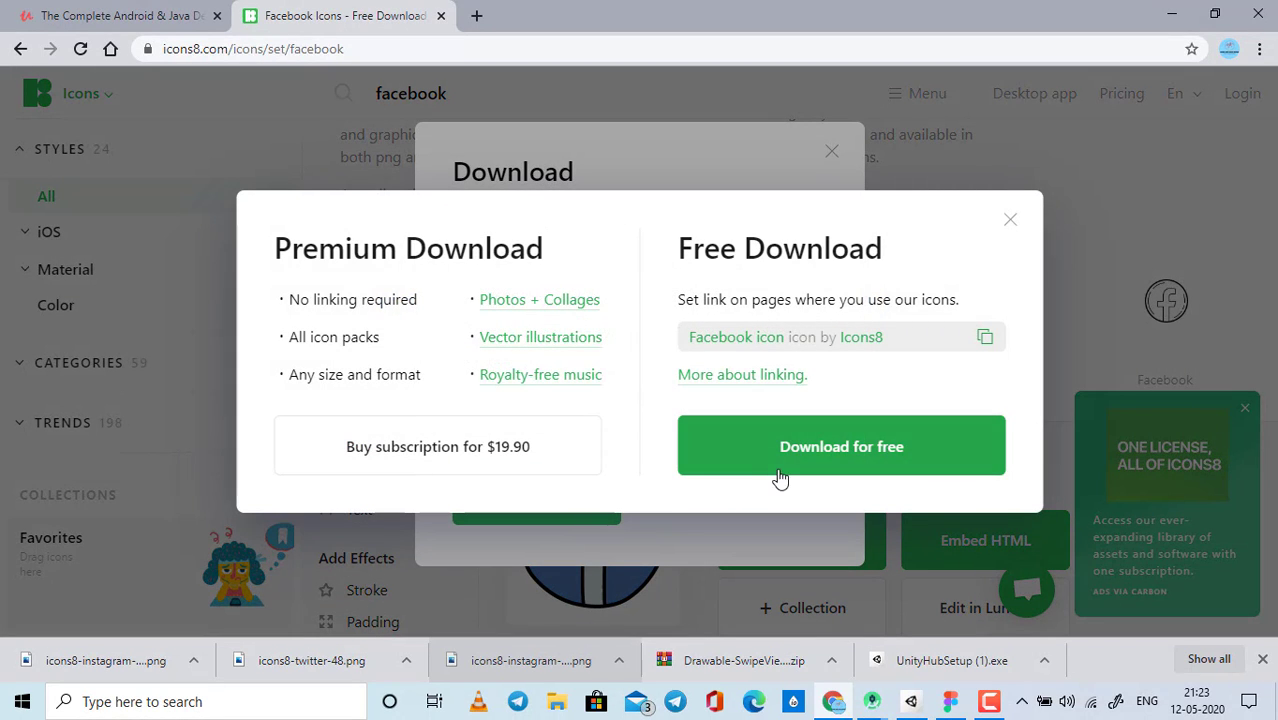
left_click(817, 452)
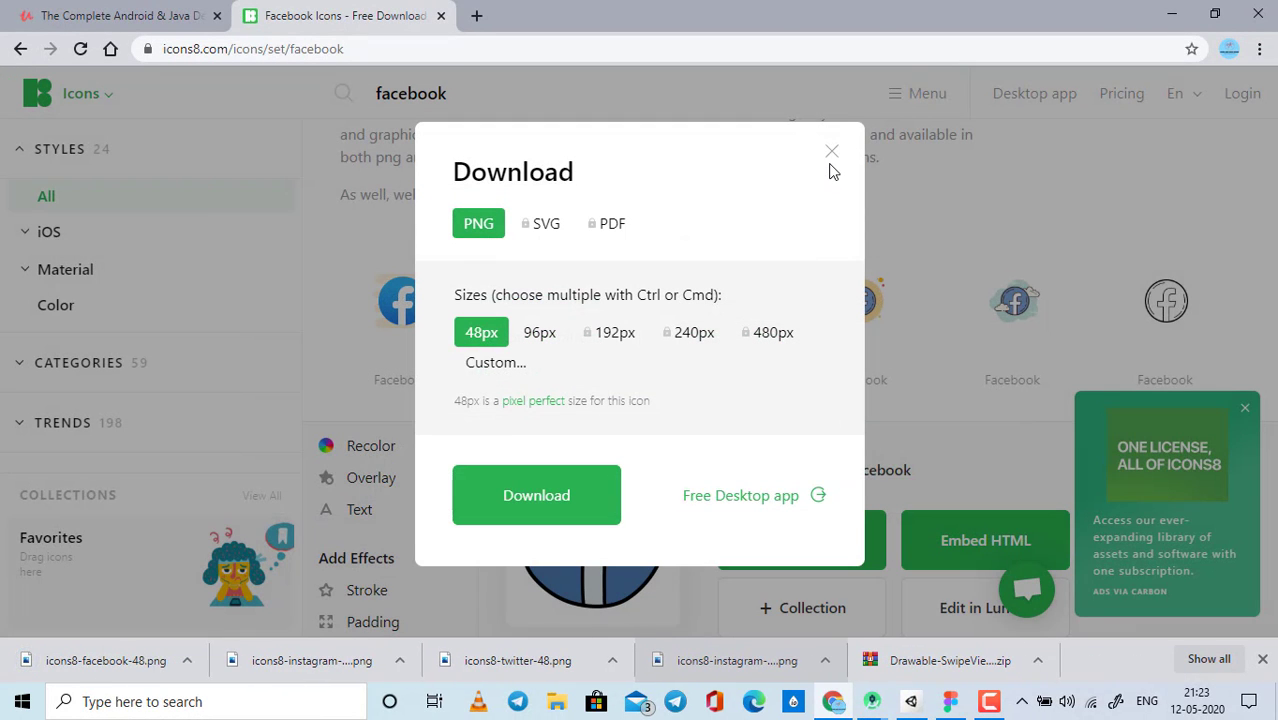
mouse_move(100, 679)
left_mouse_down()
mouse_move(825, 598)
mouse_move(857, 457)
left_mouse_up()
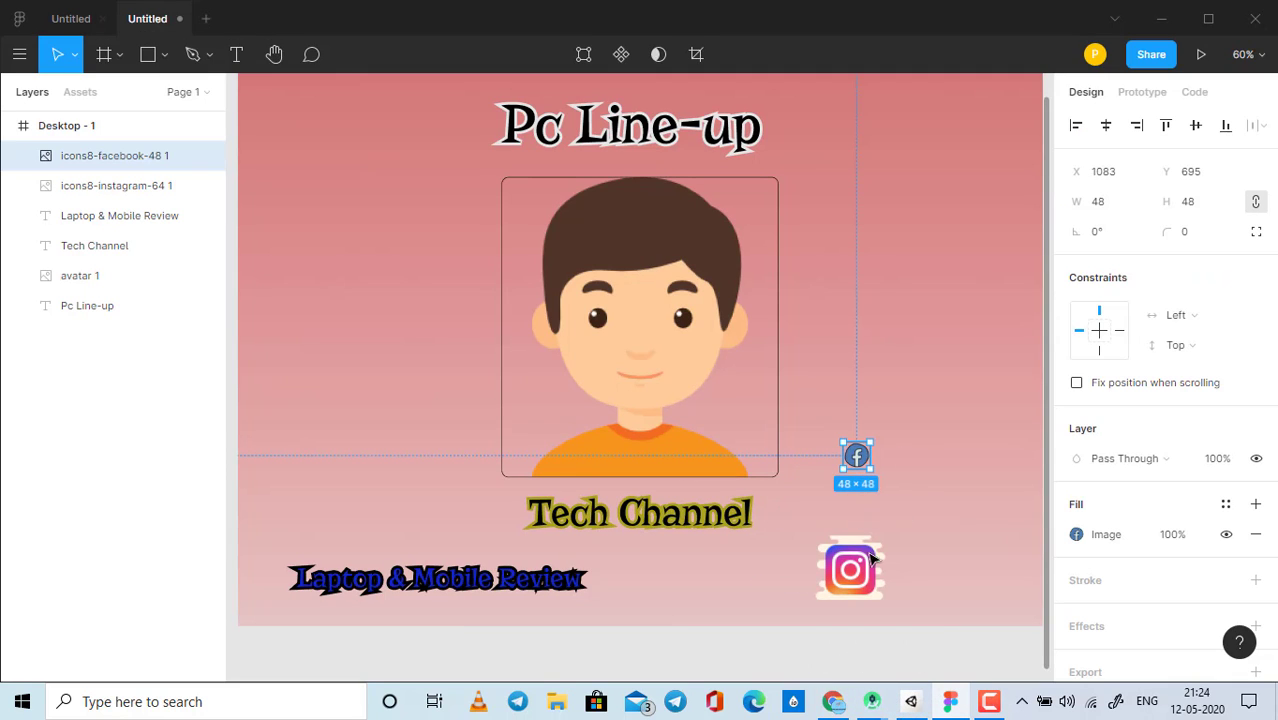
Step: Drag the downloaded Instagram and Twitter PNGs onto the Figma frame
left_click(833, 701)
left_click_drag(318, 660, 939, 490)
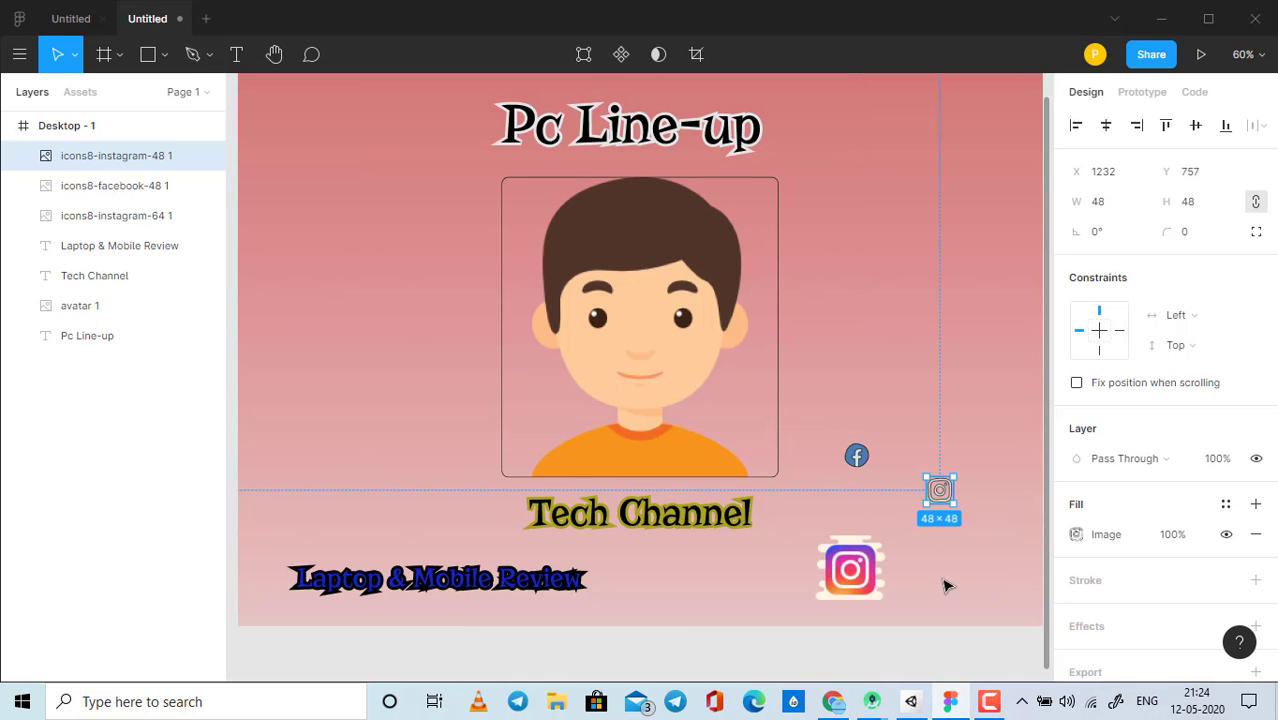
mouse_move(833, 701)
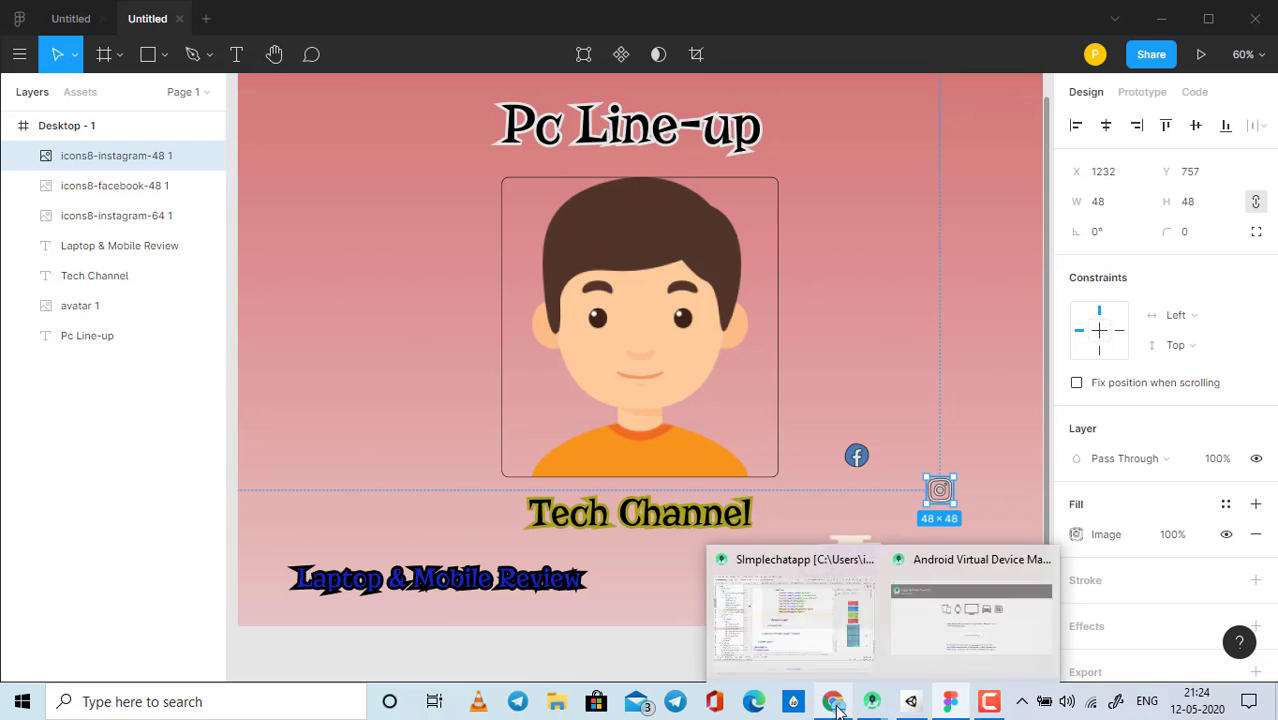
left_click(790, 600)
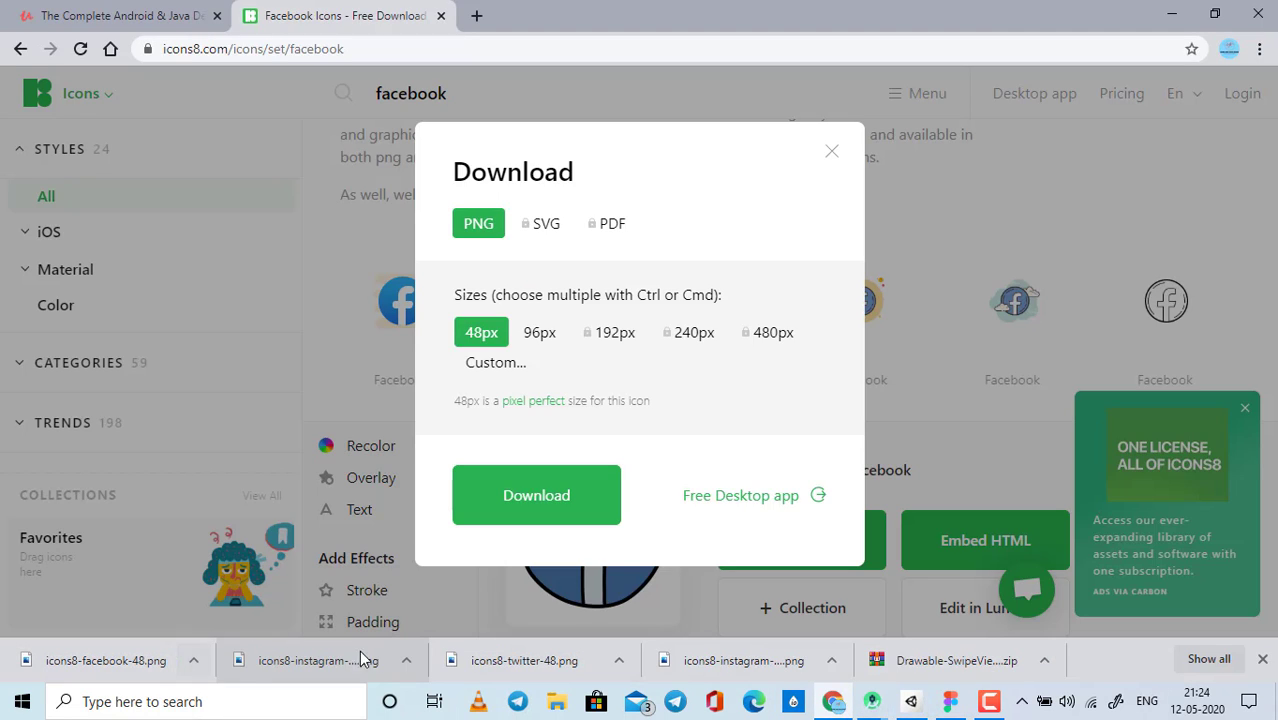
mouse_move(524, 660)
left_mouse_down()
mouse_move(1016, 684)
mouse_move(943, 560)
left_mouse_up()
Step: Delete the large Instagram image and line up Facebook, Twitter, Instagram icons beside the tagline
left_click(872, 578)
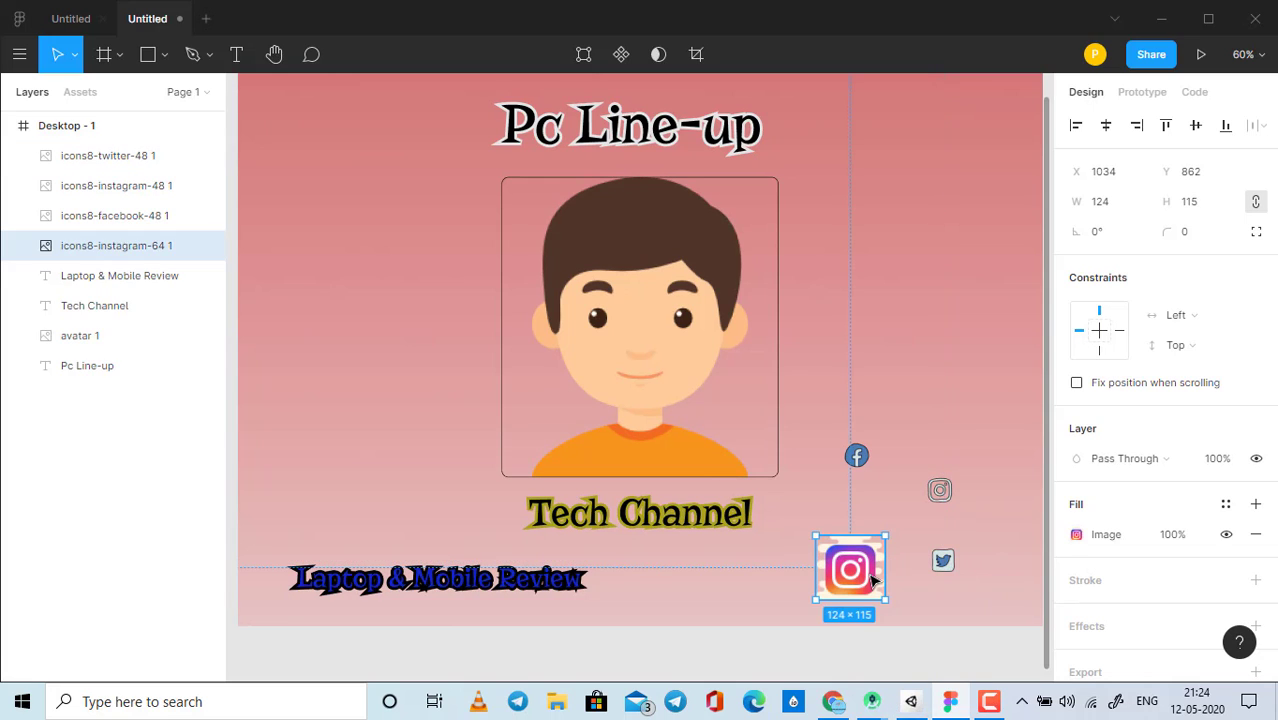
key("Delete")
mouse_move(856, 456)
left_mouse_down()
mouse_move(824, 578)
mouse_move(846, 572)
left_mouse_up()
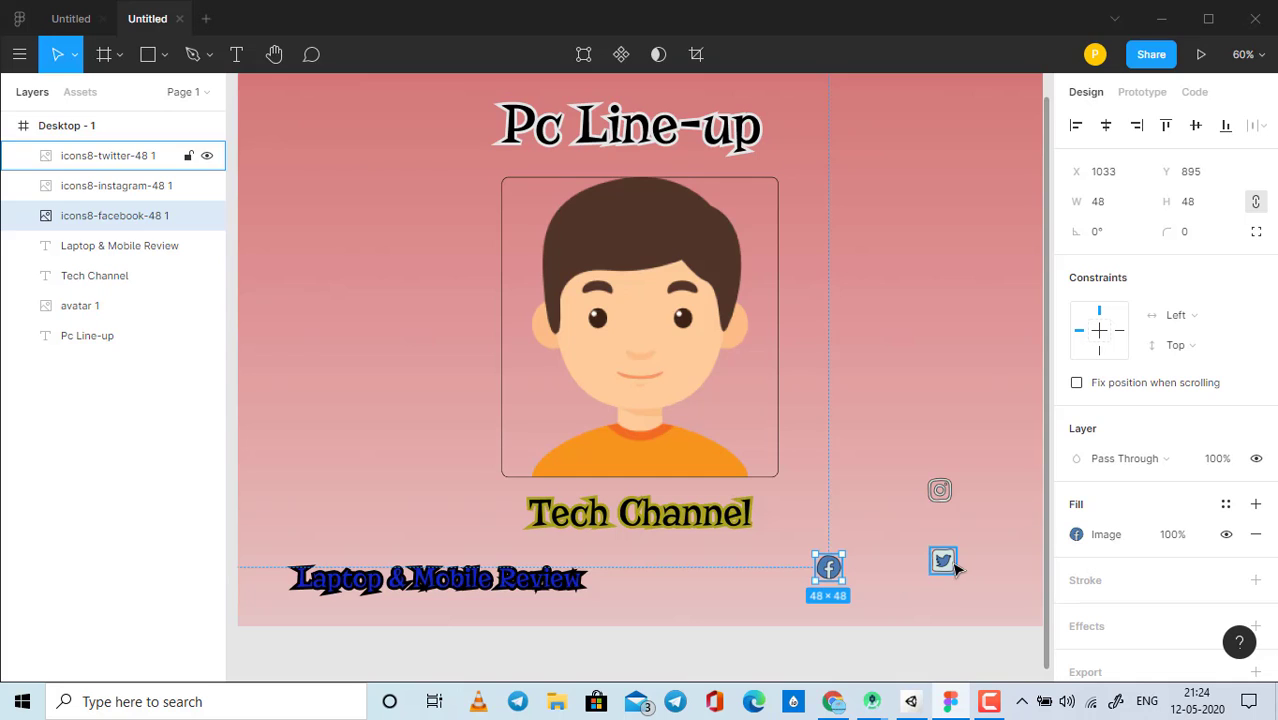
left_click_drag(944, 563, 910, 575)
left_click_drag(940, 490, 967, 570)
left_click(913, 534)
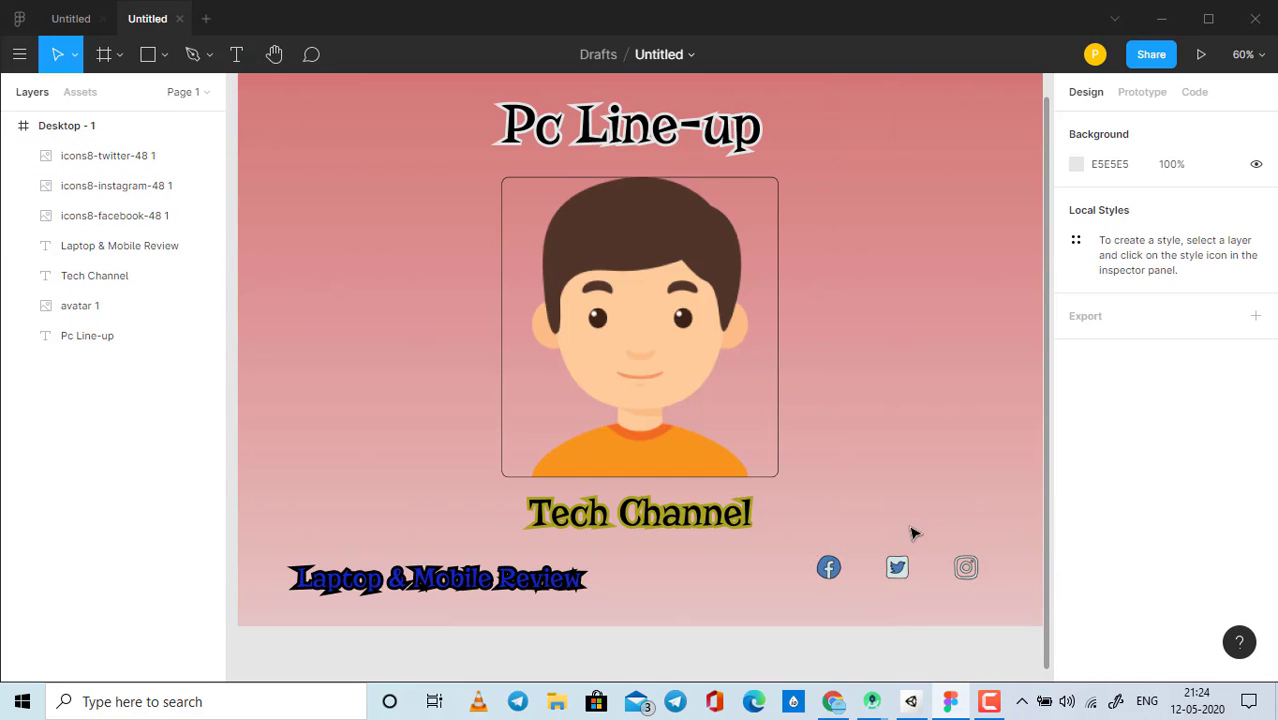
left_click(841, 578)
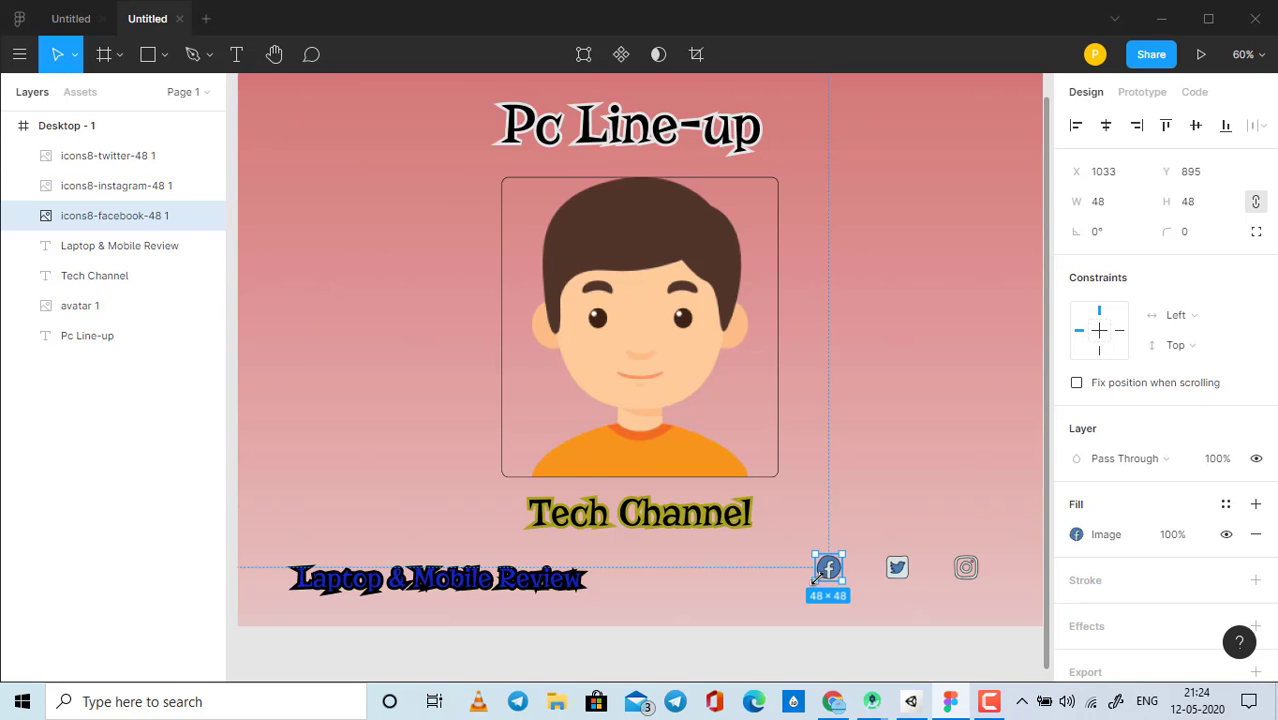
Step: Resize the Facebook and Twitter icons to 100 × 100
left_click(1103, 206)
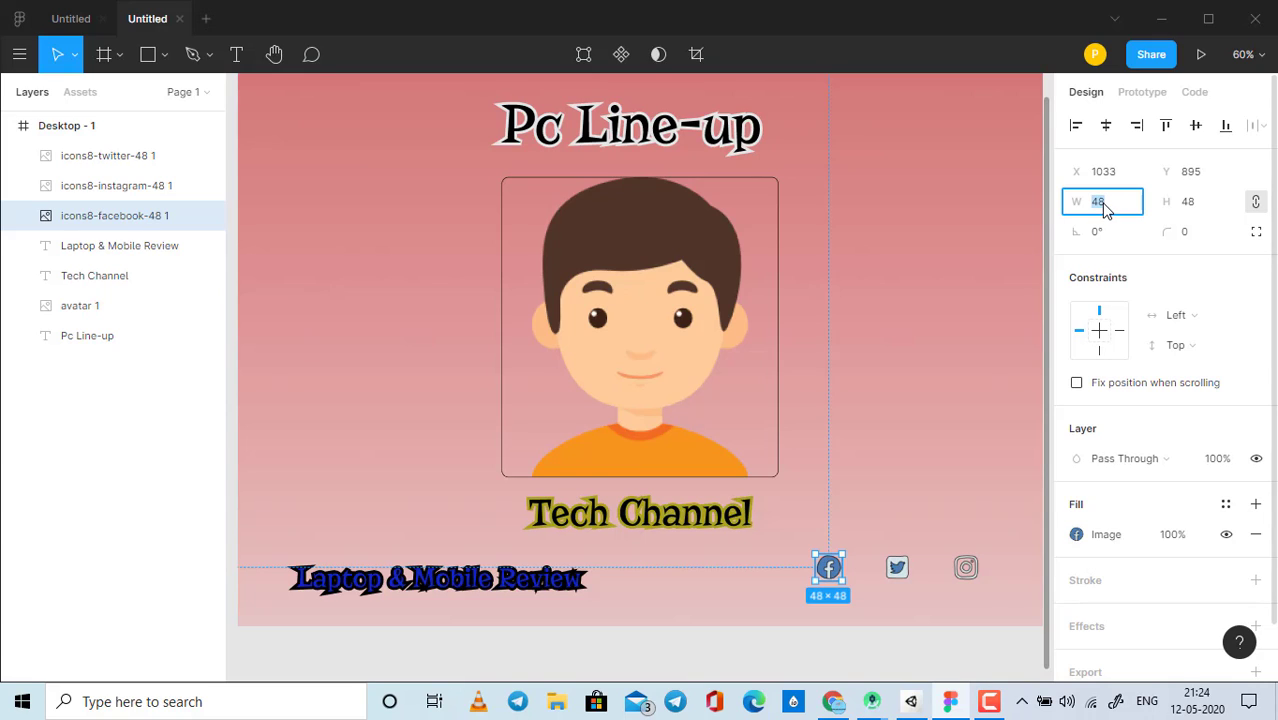
left_click(1193, 203)
type("100")
key("Return")
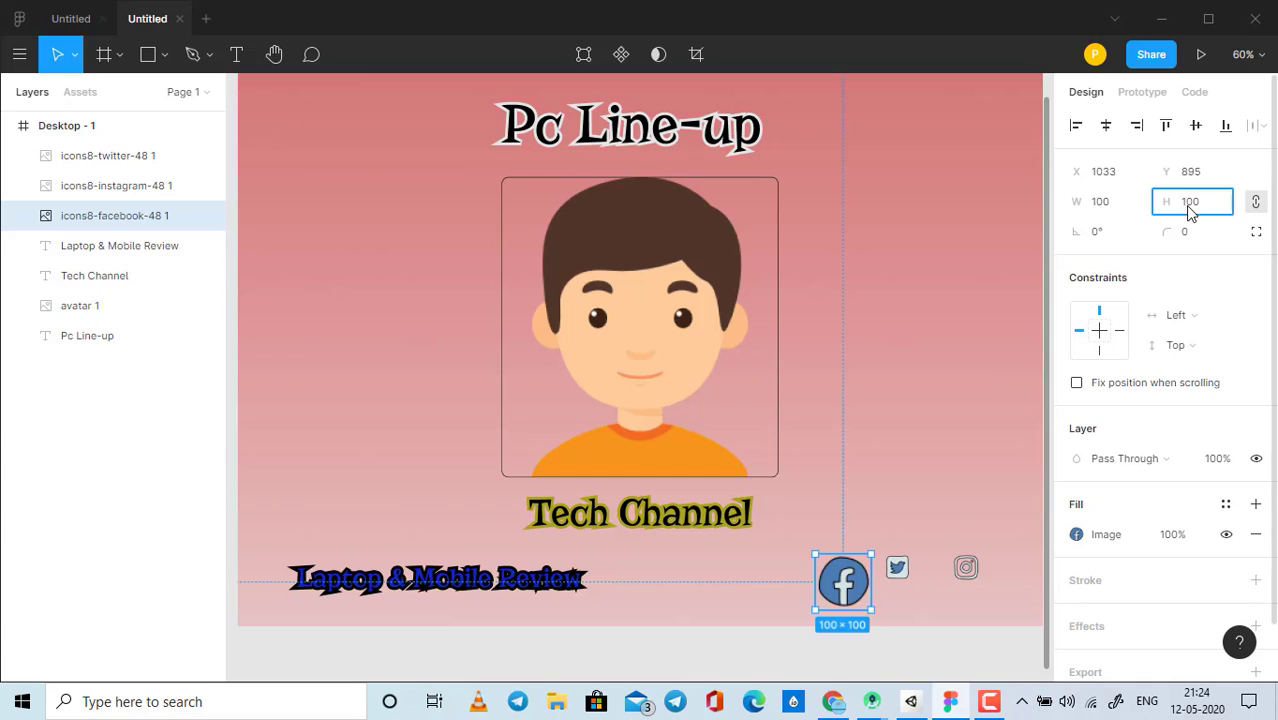
left_click(1000, 385)
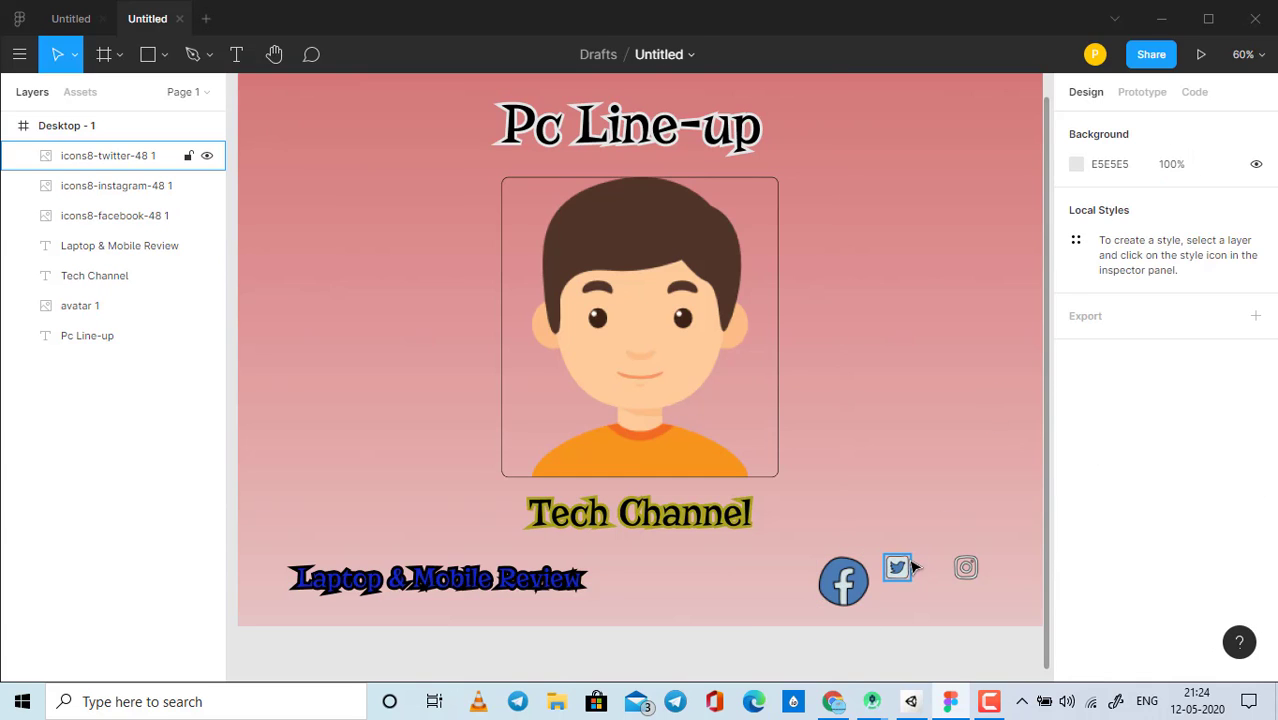
left_click(897, 567)
left_click(1099, 204)
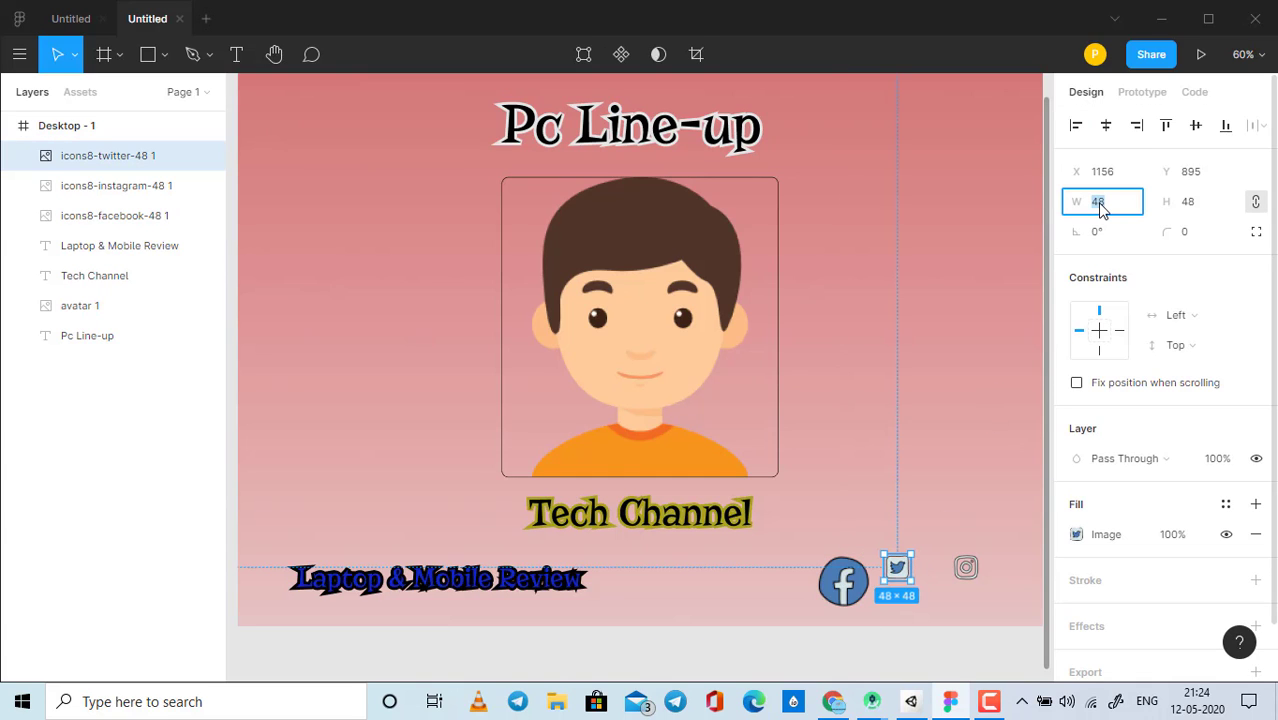
type("0")
left_click(1188, 202)
type("100")
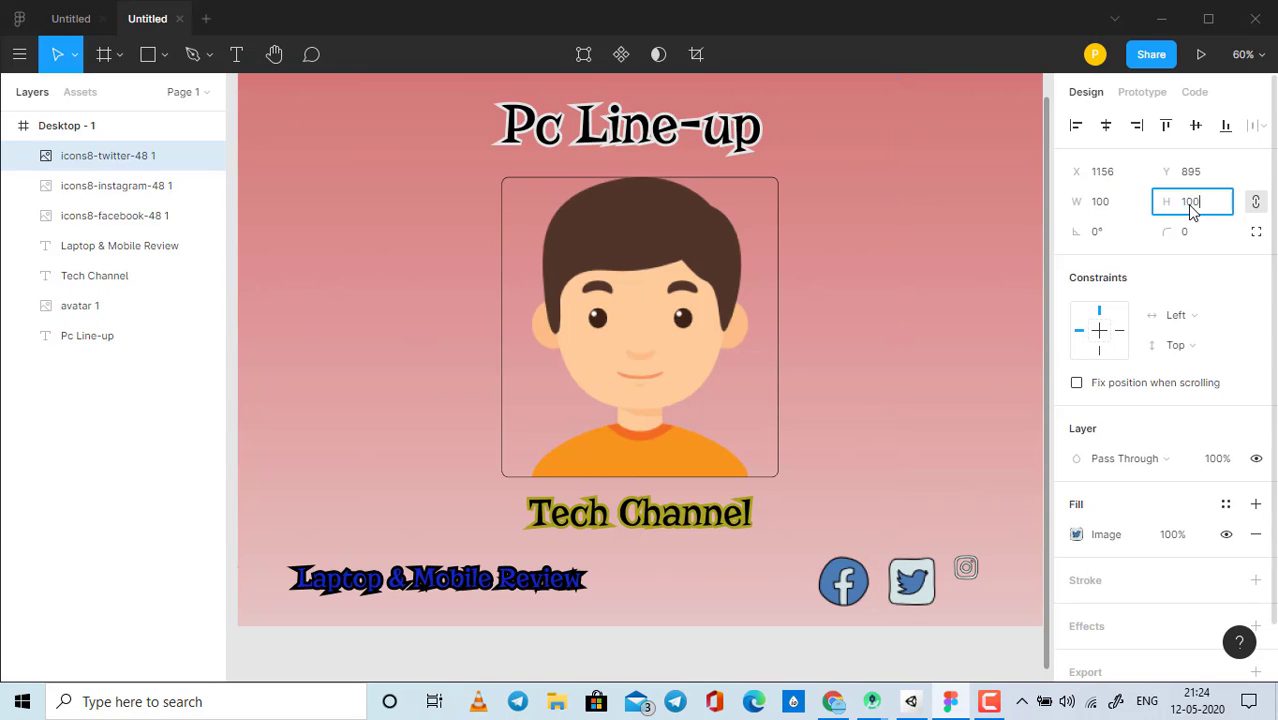
key("Return")
Step: Resize the Instagram icon to 100 × 100 as well
left_click(975, 275)
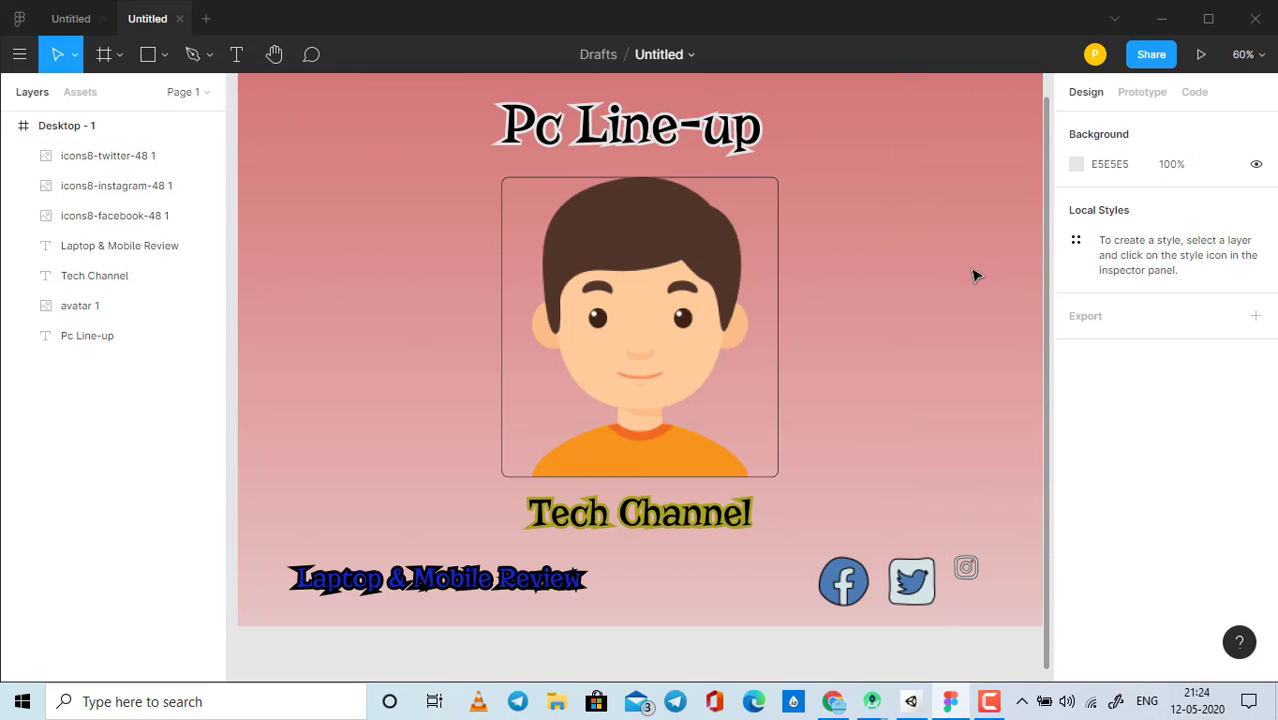
left_click(966, 568)
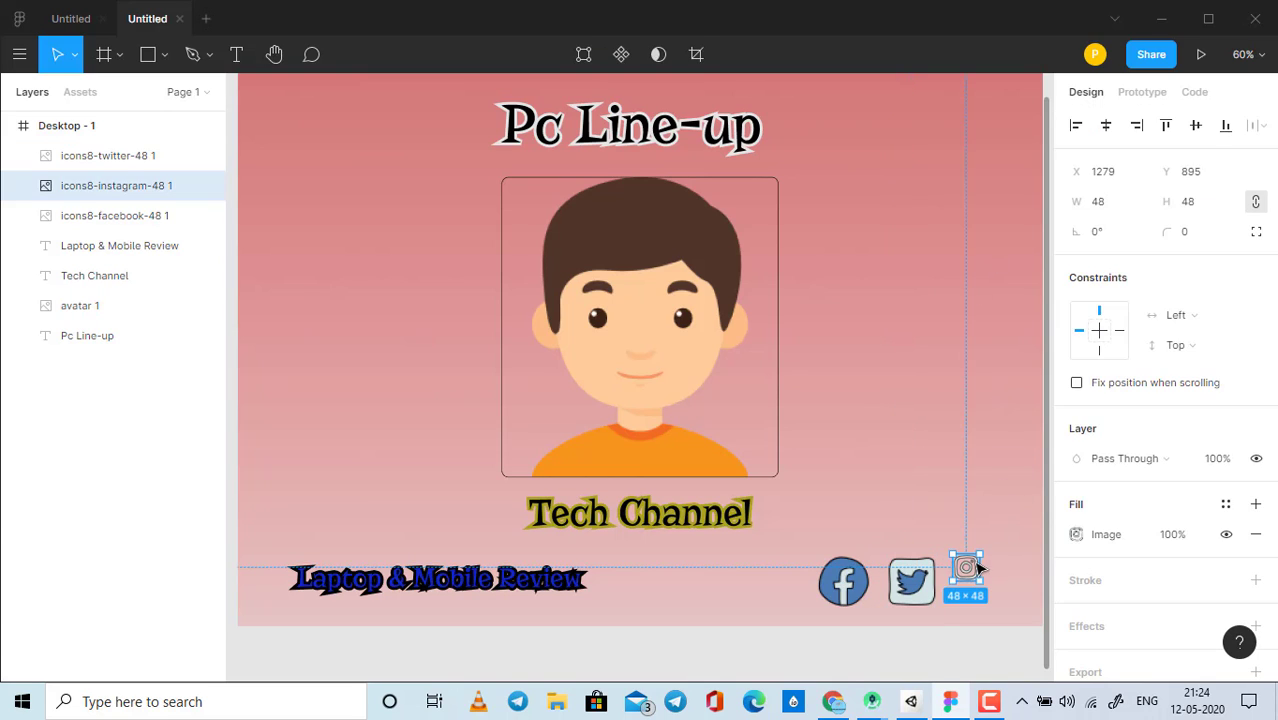
left_click(1184, 208)
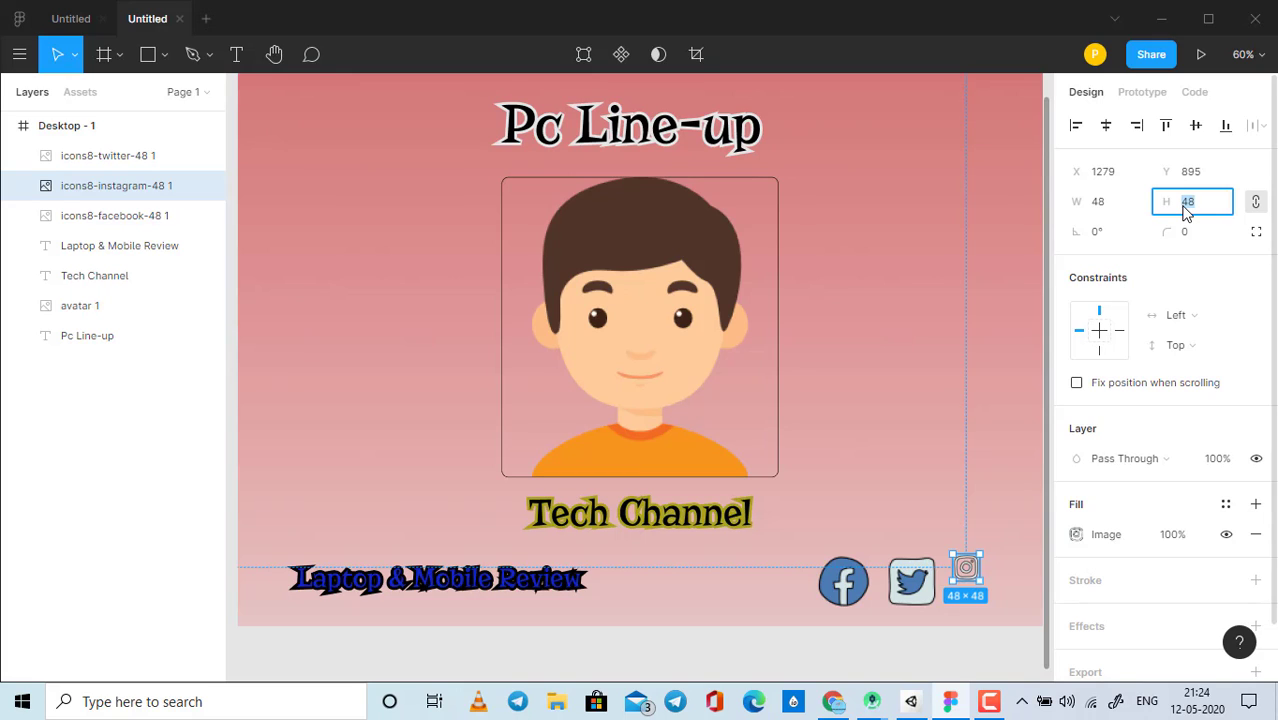
type("100")
left_click(1117, 210)
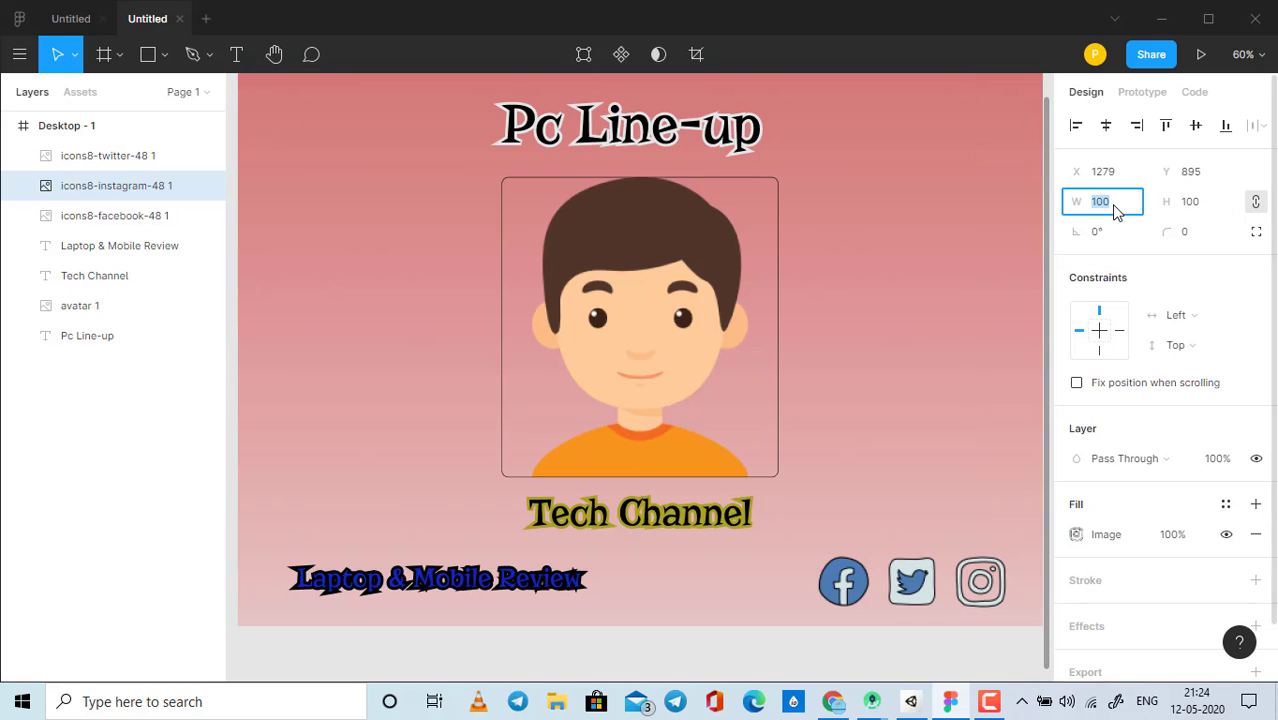
left_click(995, 225)
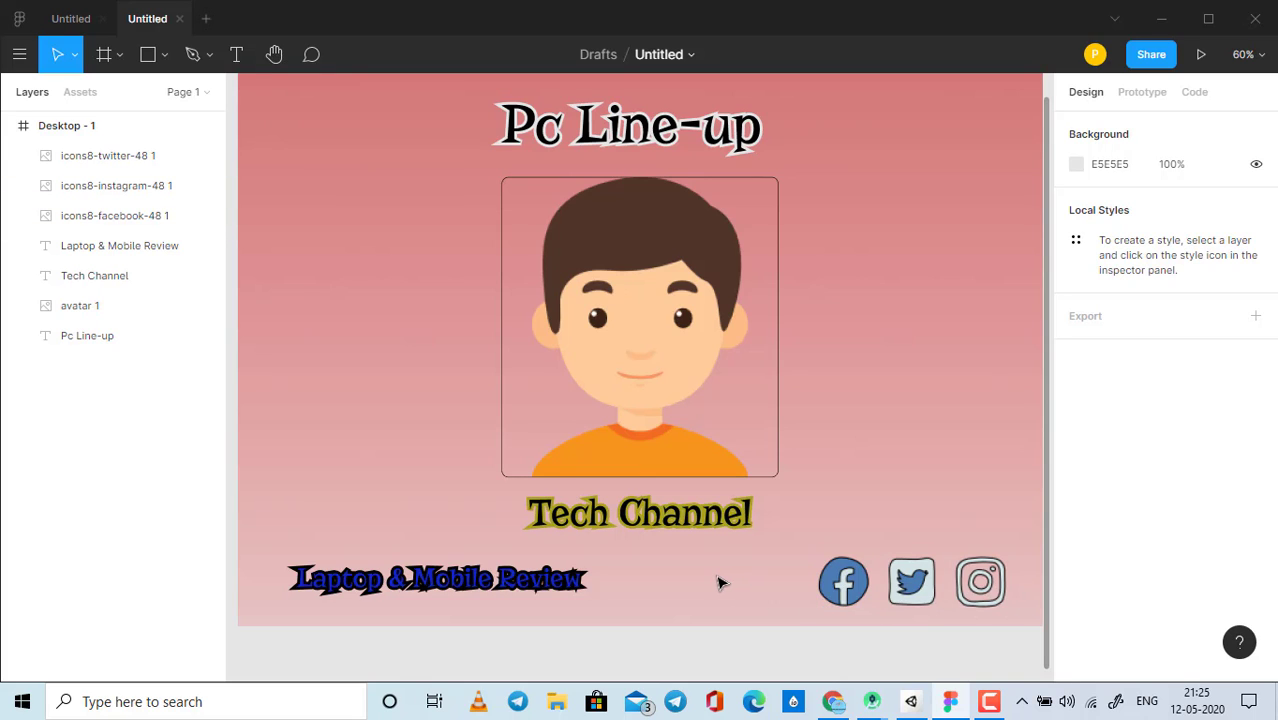
Step: Add centred 'Follw on' text at font size 35 above the social icons
key("t")
left_click_drag(832, 528, 998, 548)
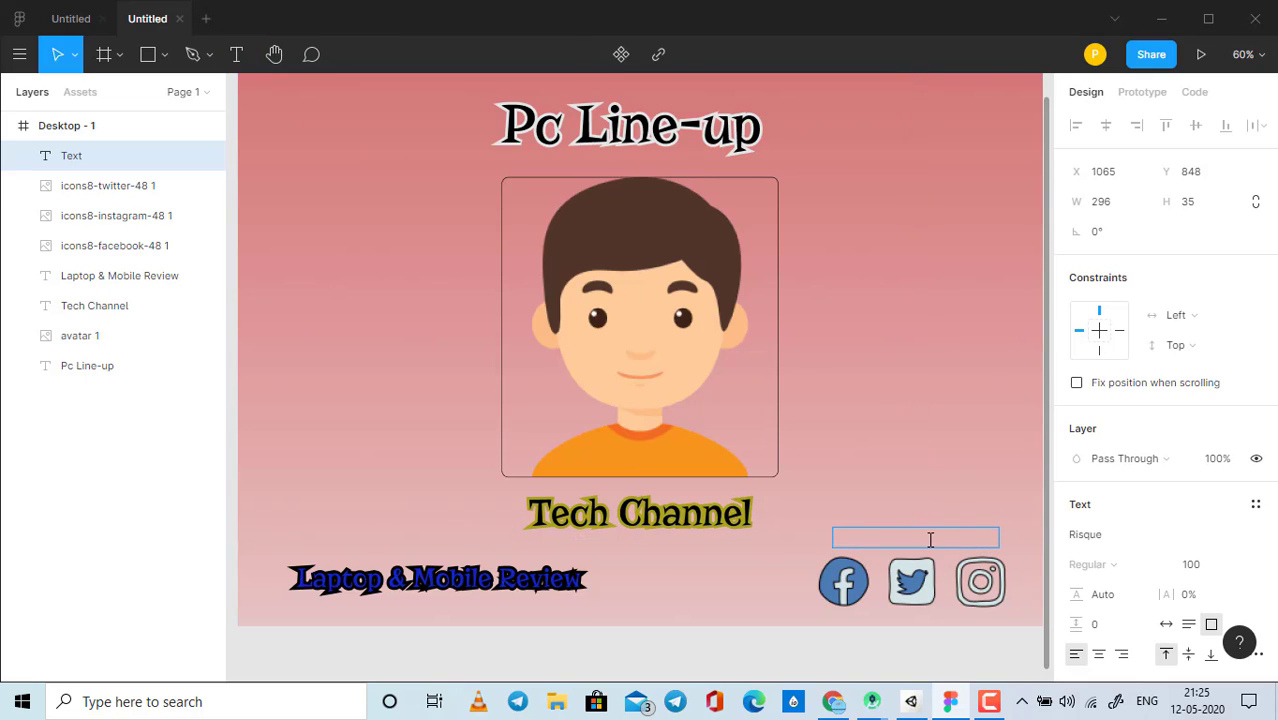
left_click(1192, 566)
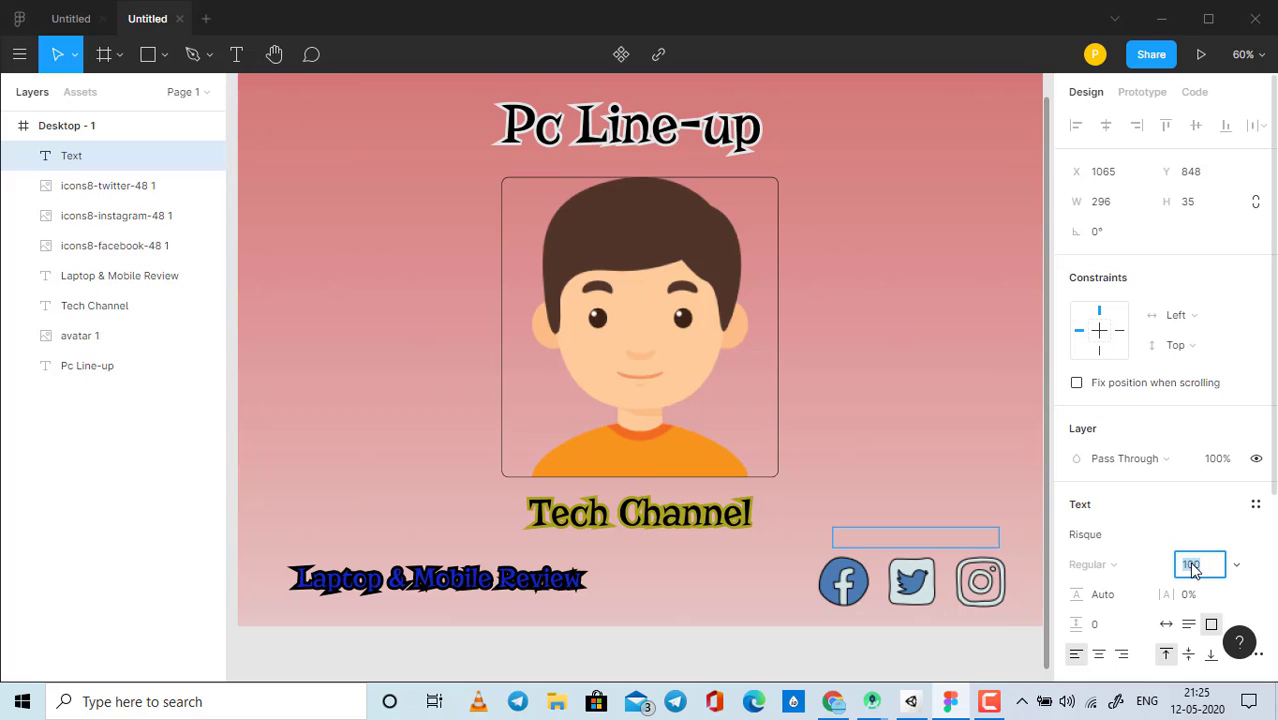
type("3")
key("Return")
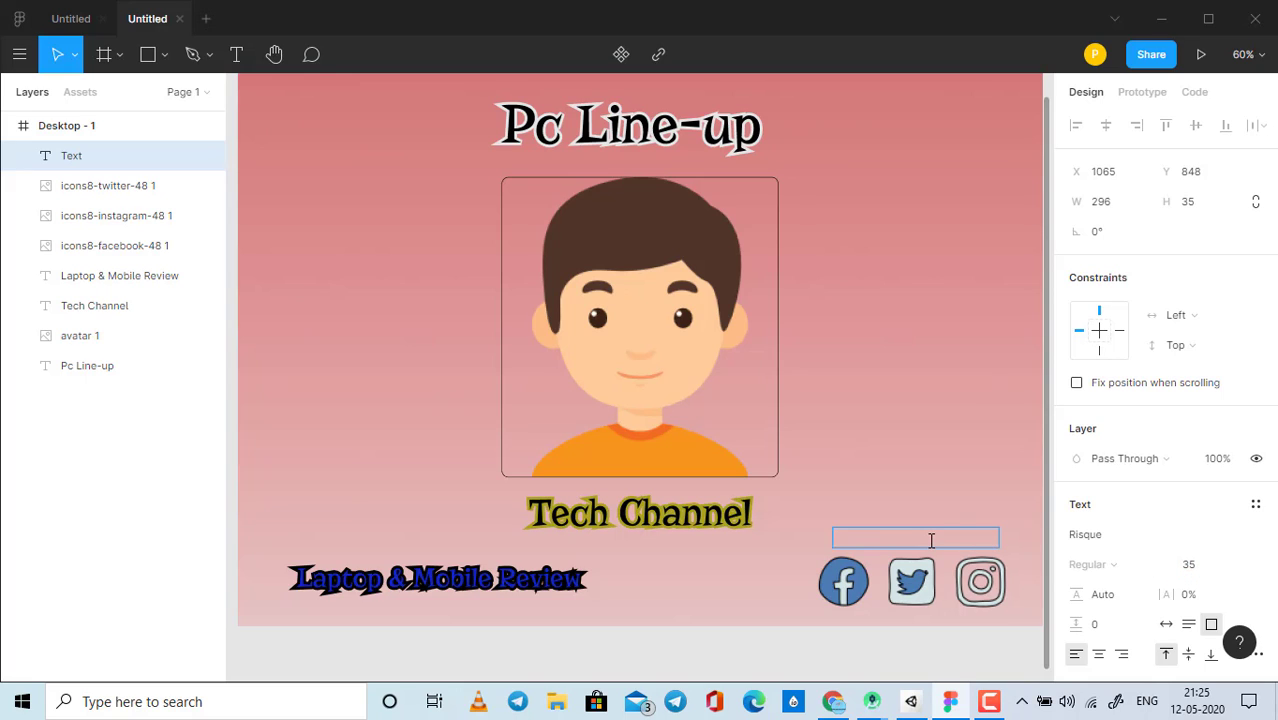
type("Follw")
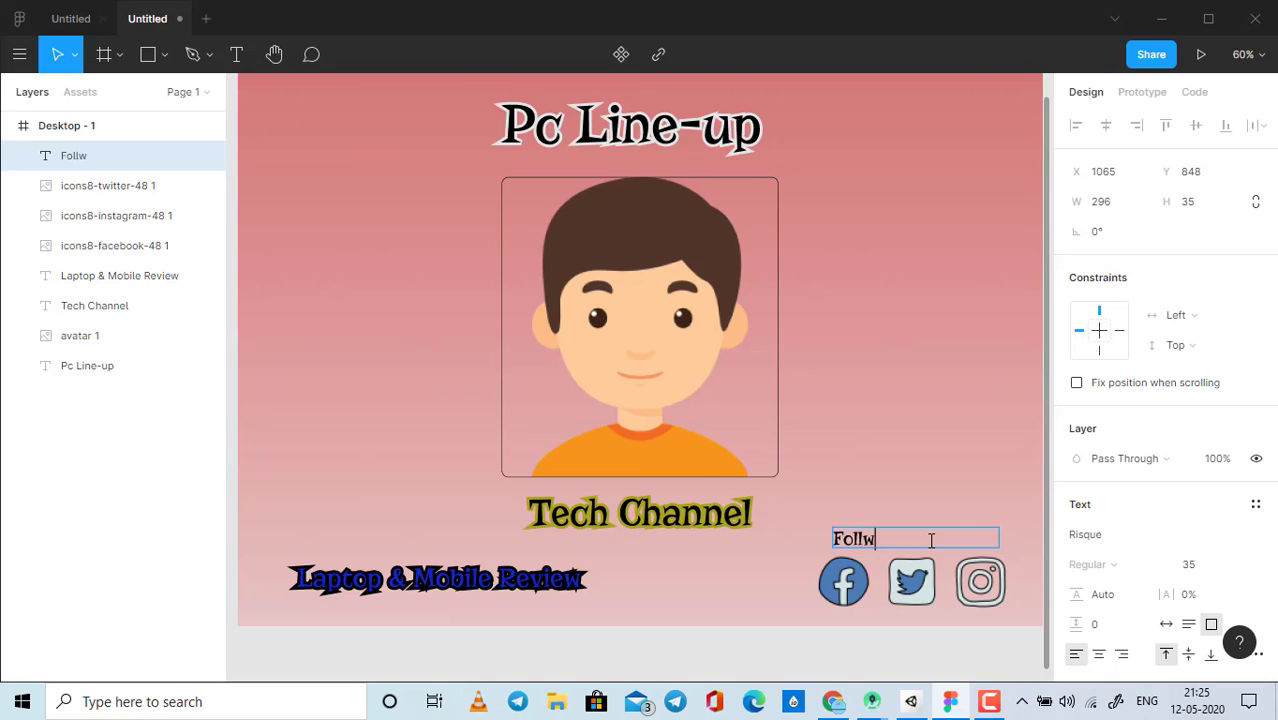
type(" on")
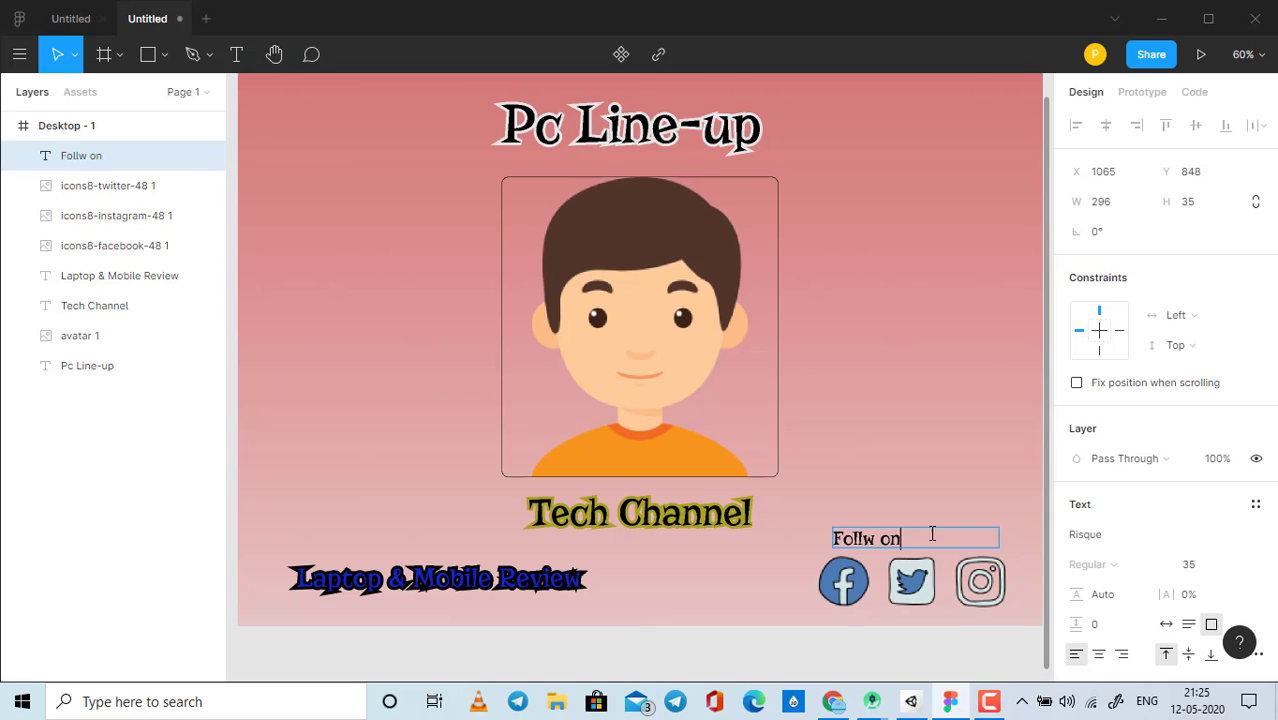
left_click(1113, 657)
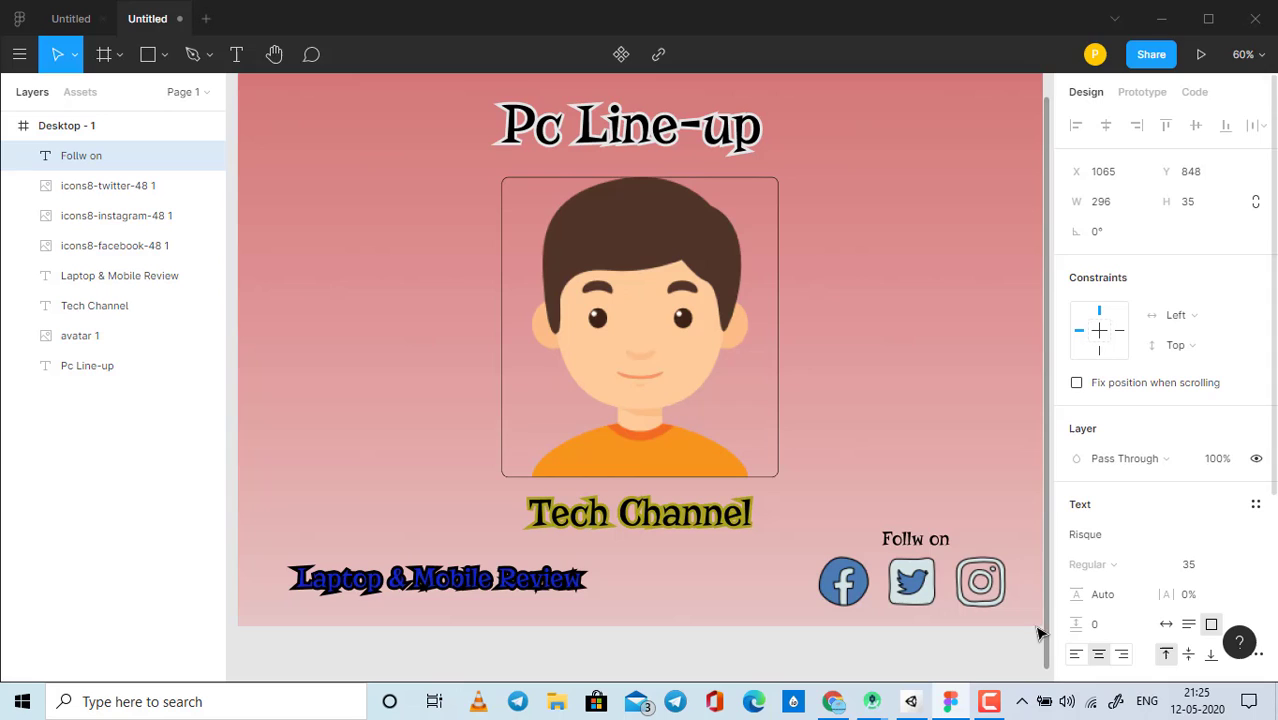
key("Escape")
key("Escape")
Step: Append a colon so the label reads 'Follw on :'
left_click(959, 538)
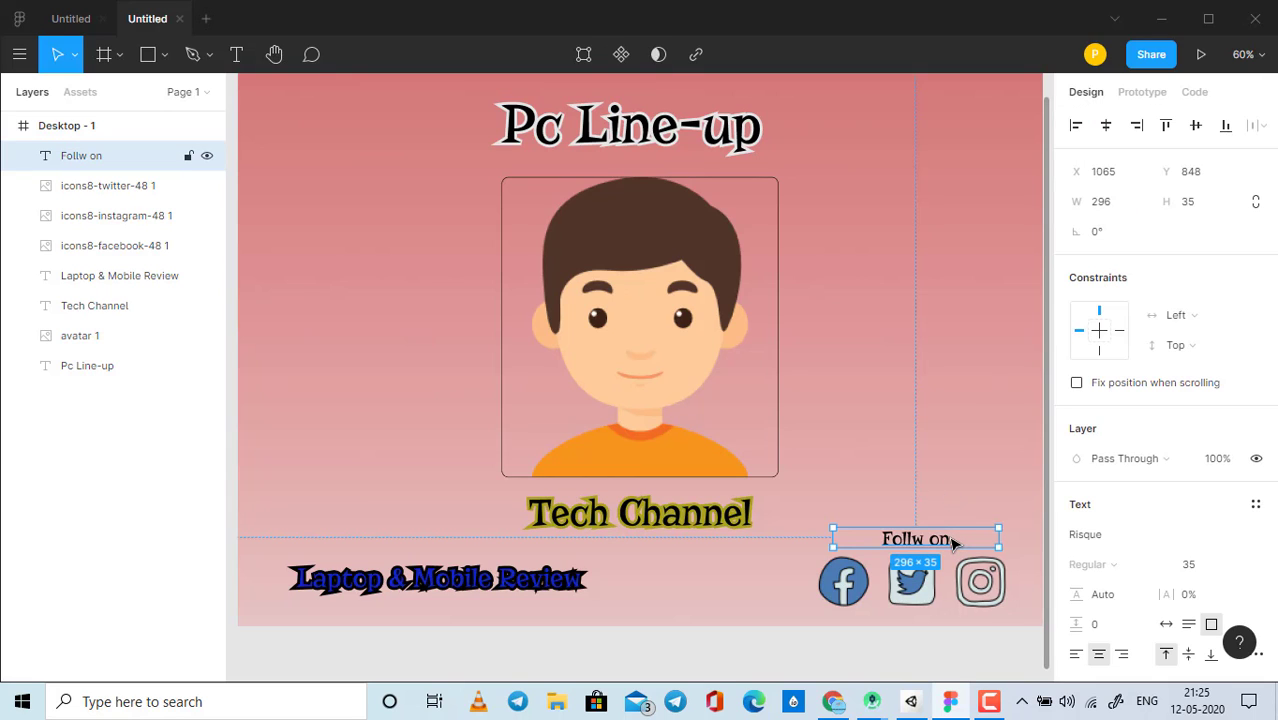
double_click(955, 540)
left_click(959, 538)
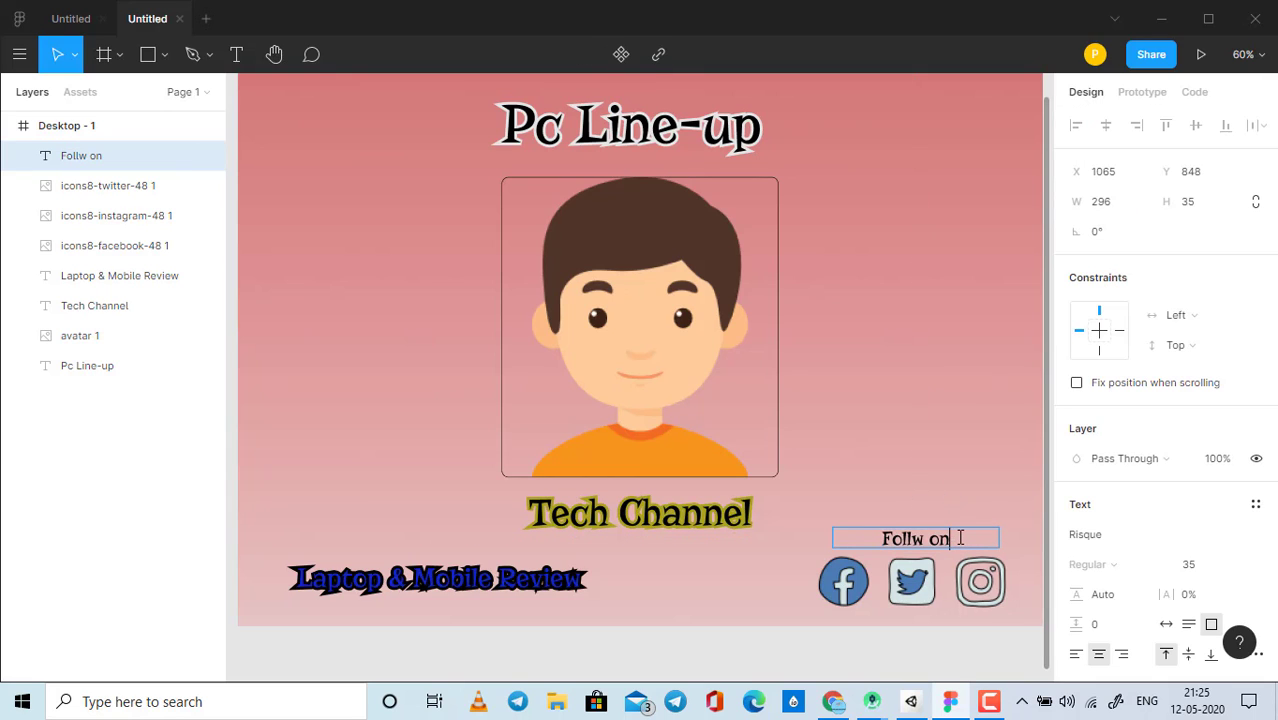
type(" :")
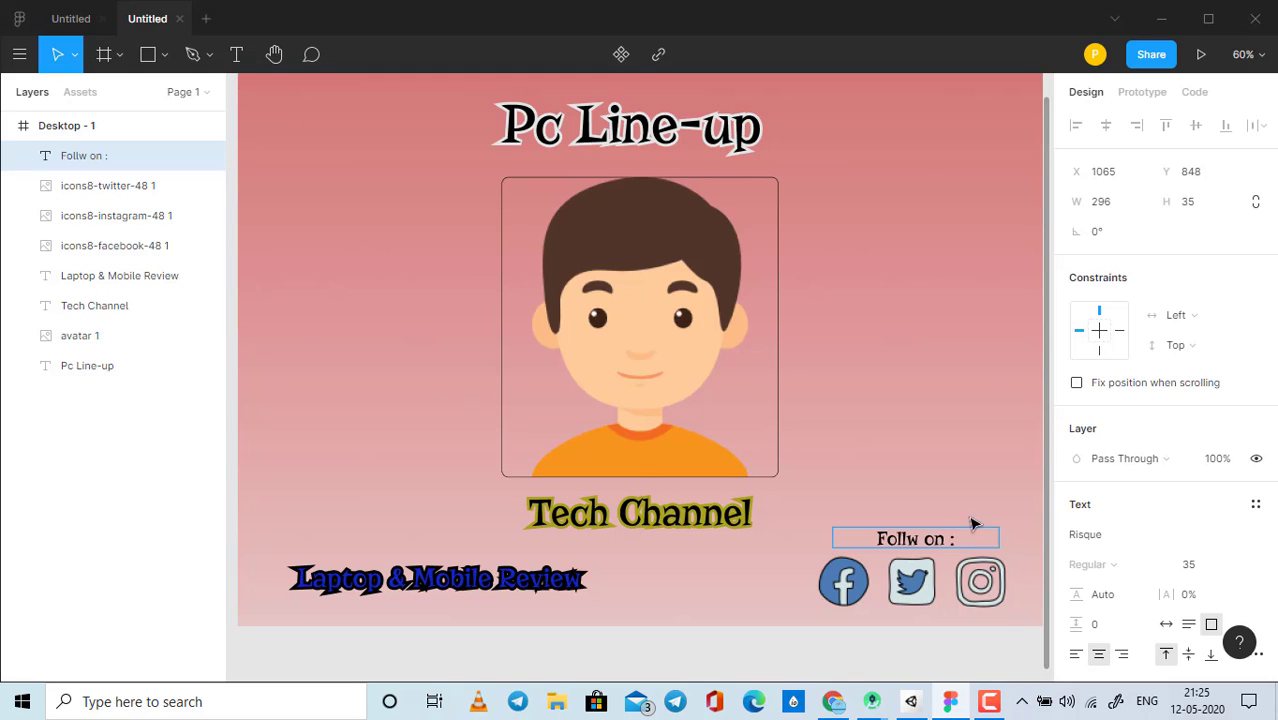
left_click(988, 455)
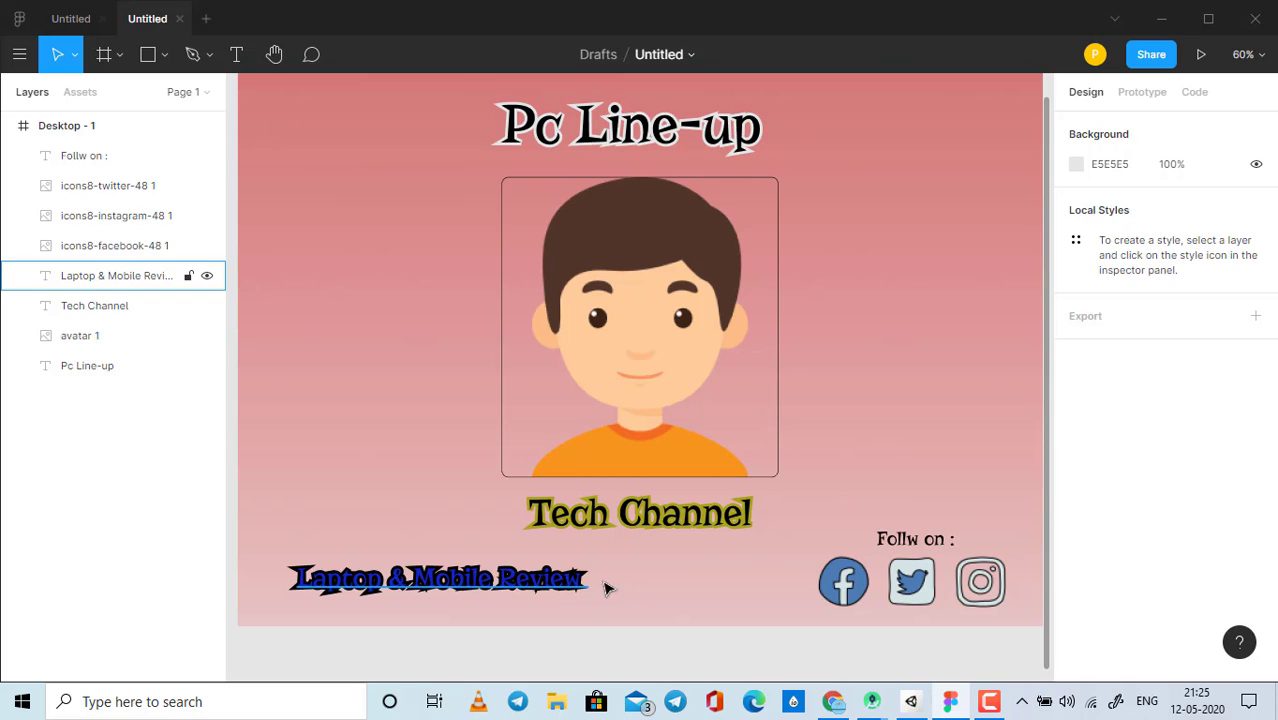
Step: Recolour the 'Laptop & Mobile Review' text fill from blue to red C11414
left_click(553, 581)
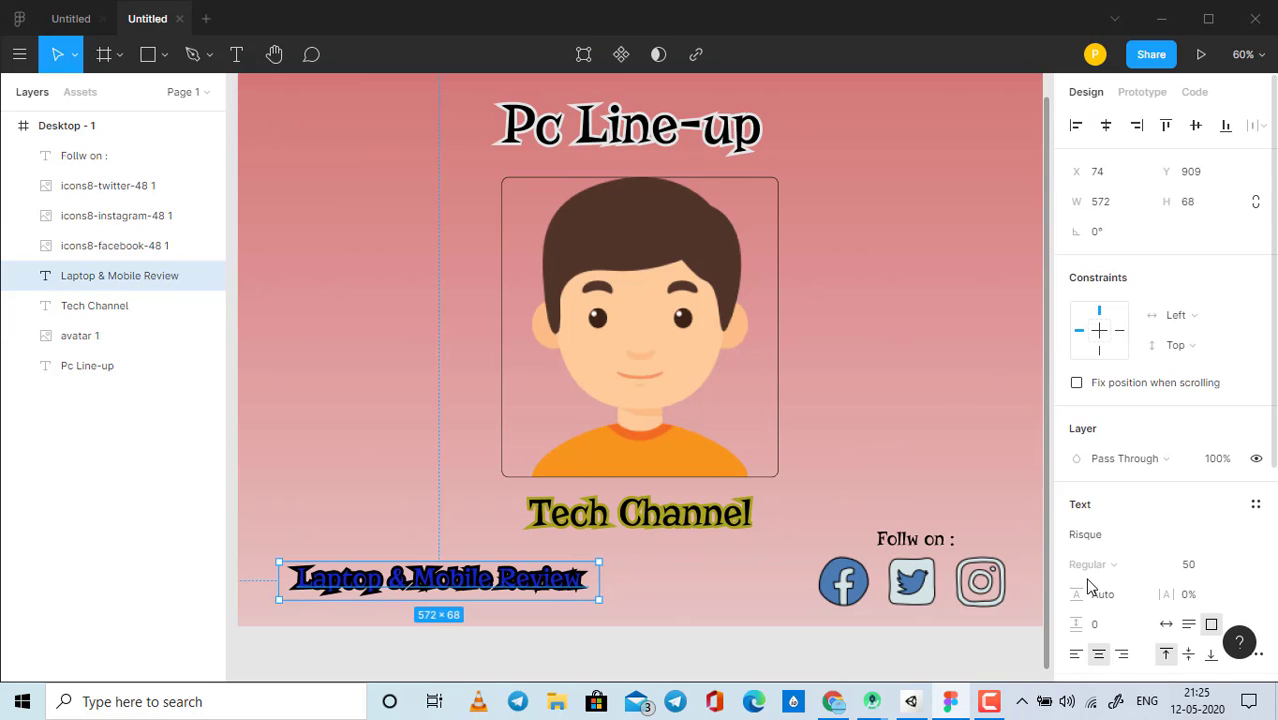
scroll(1089, 479, "down", 3)
left_click(1076, 456)
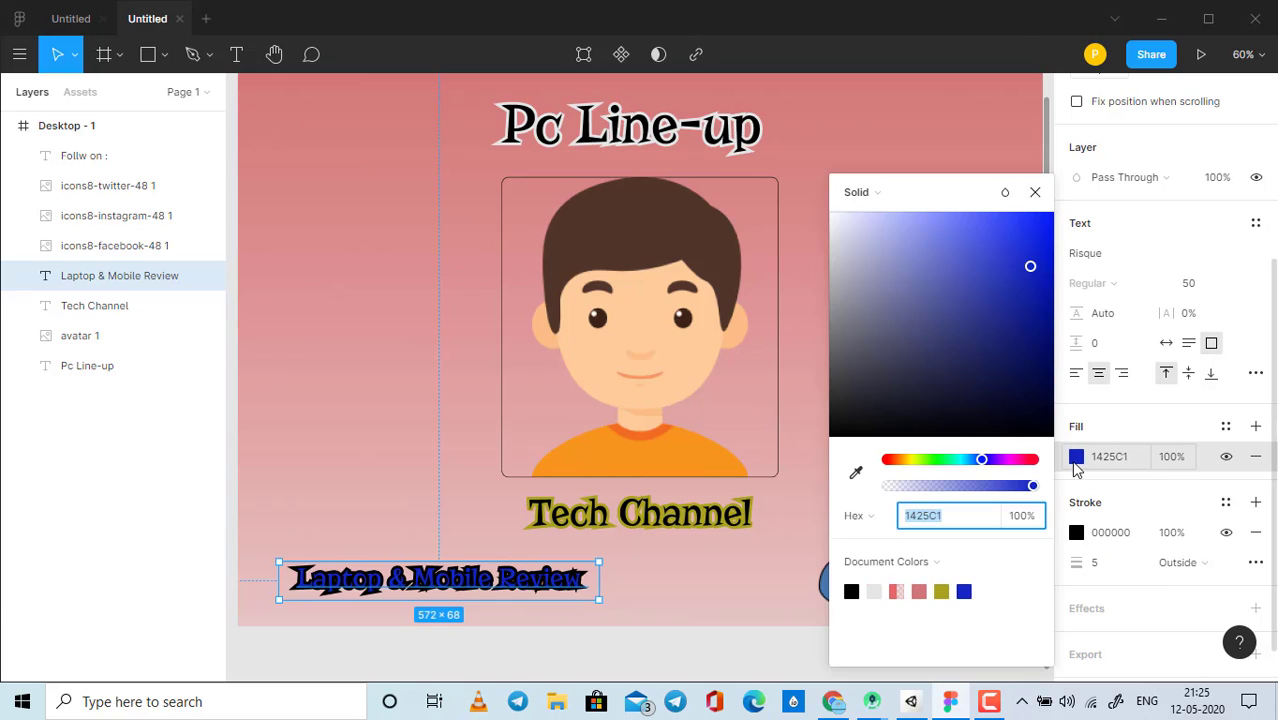
left_click(941, 460)
left_click_drag(947, 460, 880, 463)
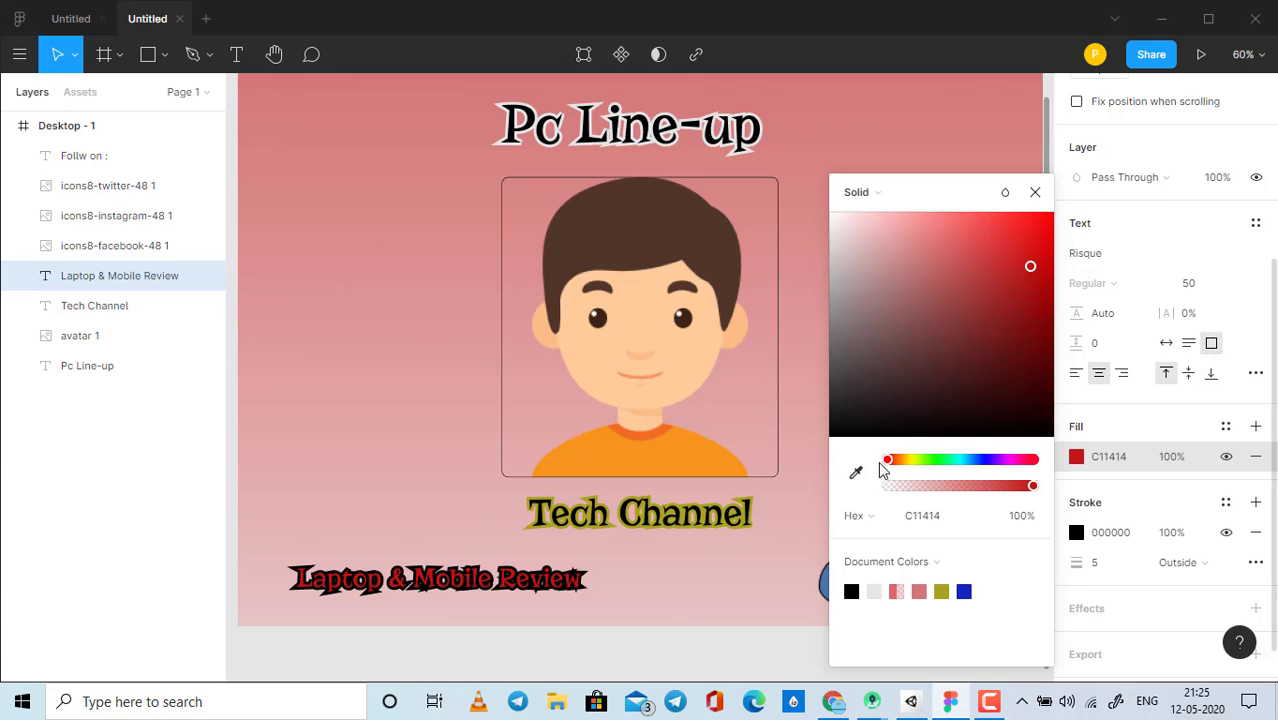
left_click(806, 381)
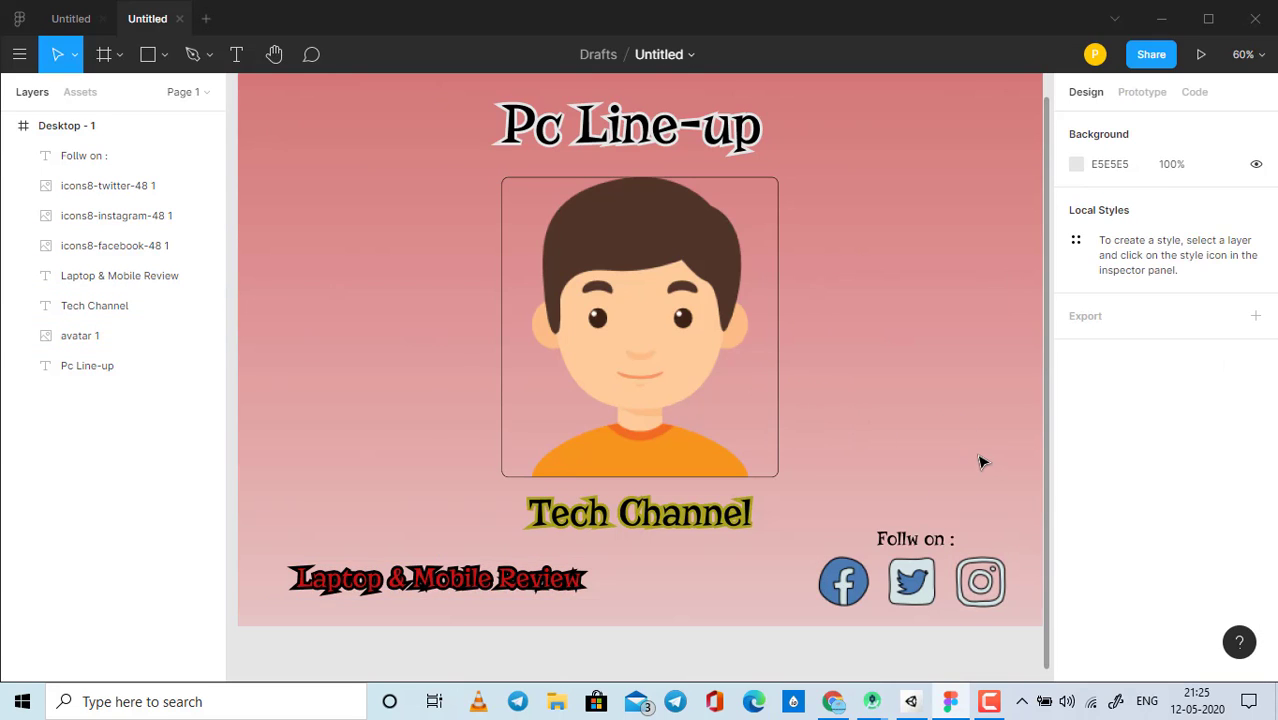
scroll(980, 460, "down", 3)
scroll(980, 460, "up", 2)
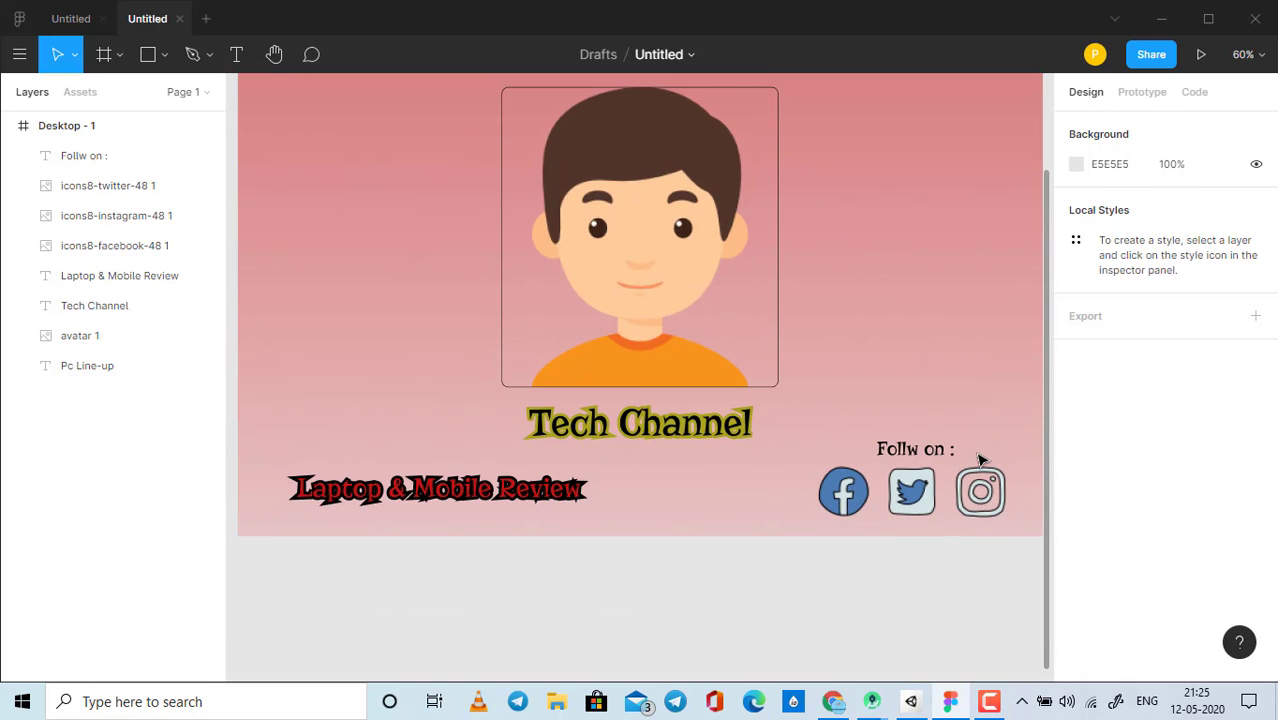
scroll(980, 460, "up", 1)
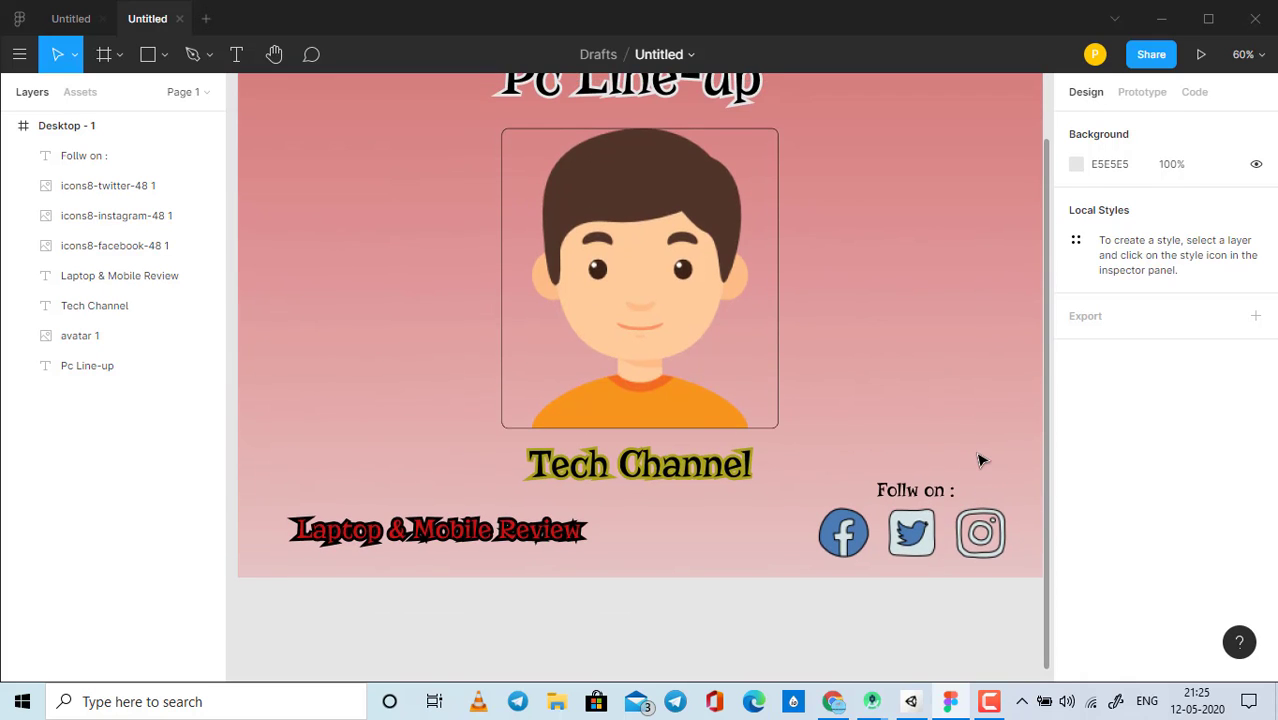
scroll(980, 460, "up", 2)
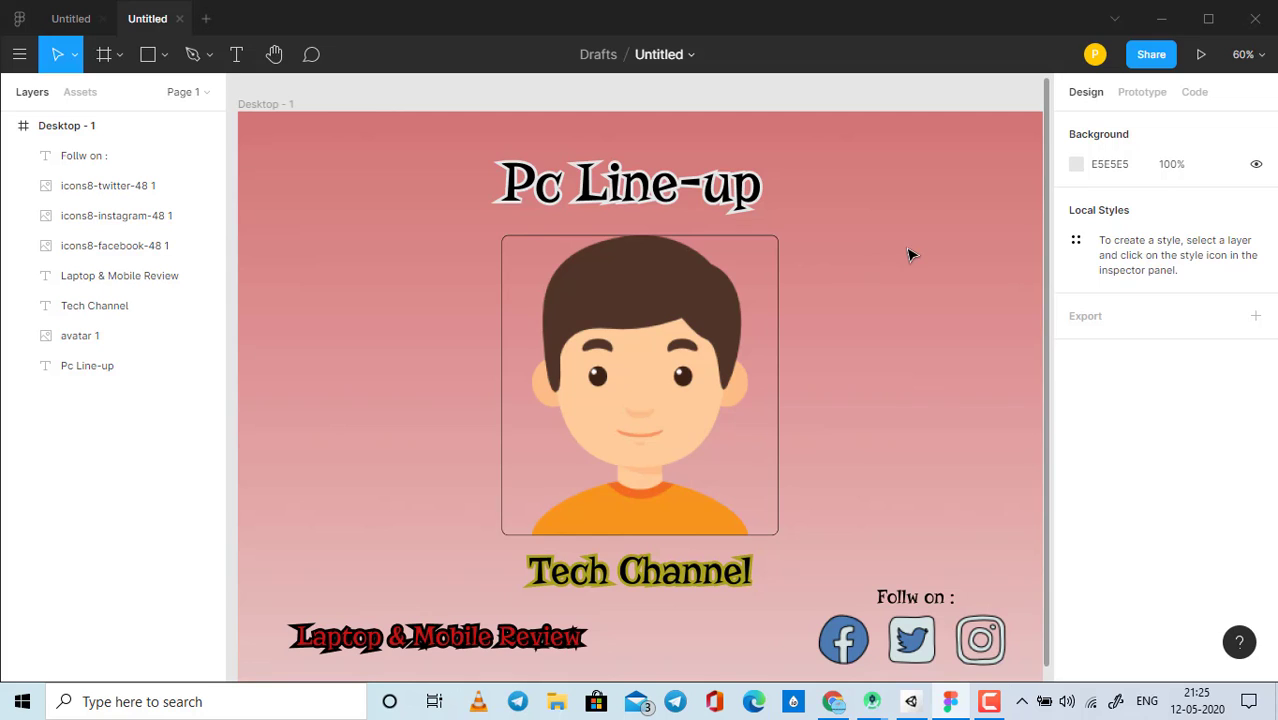
Step: Set the Desktop - 1 gradient's first stop to lime green 9DDD16
left_click(34, 127)
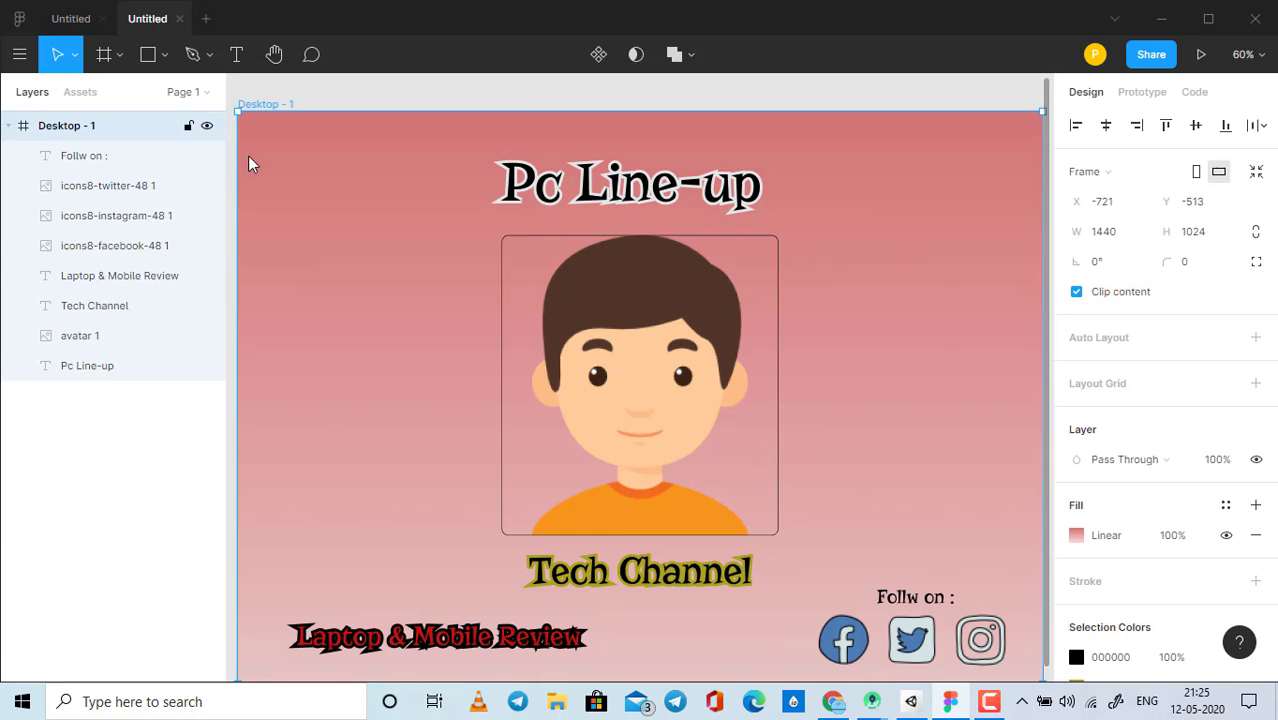
scroll(1100, 460, "down", 2)
left_click(1076, 441)
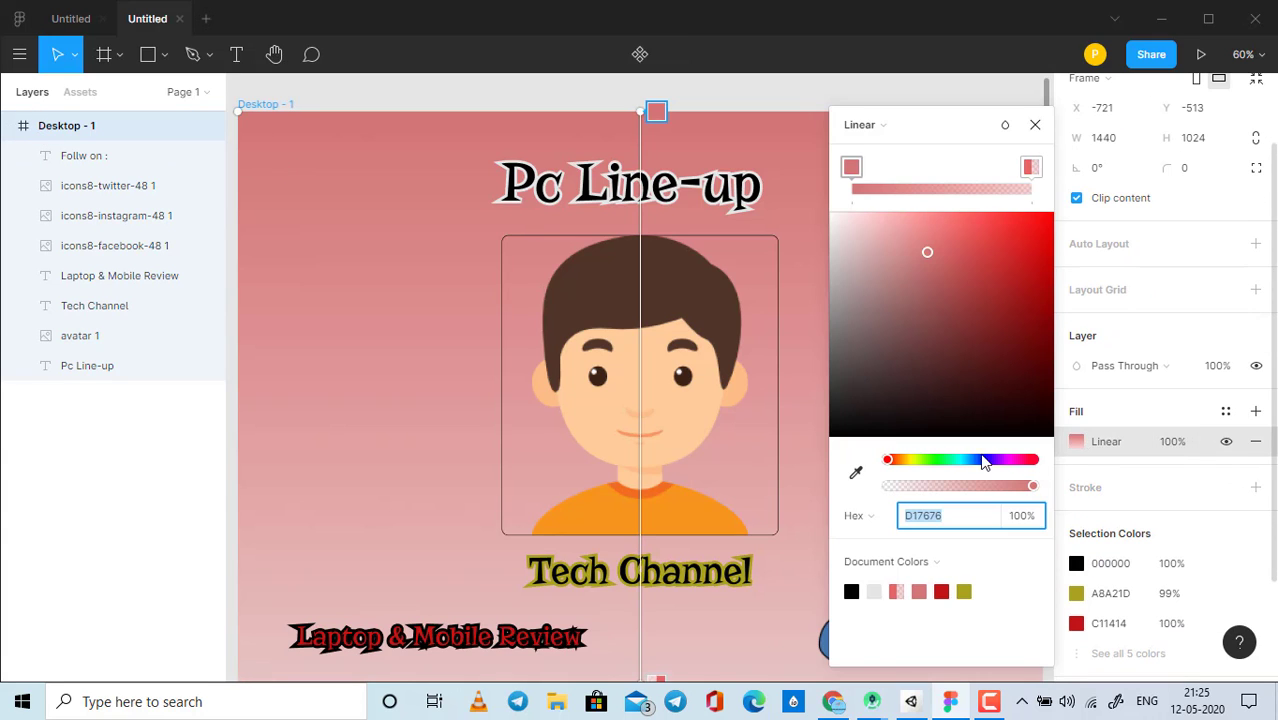
left_click(931, 461)
mouse_move(930, 462)
left_mouse_down()
mouse_move(966, 459)
mouse_move(926, 460)
left_mouse_up()
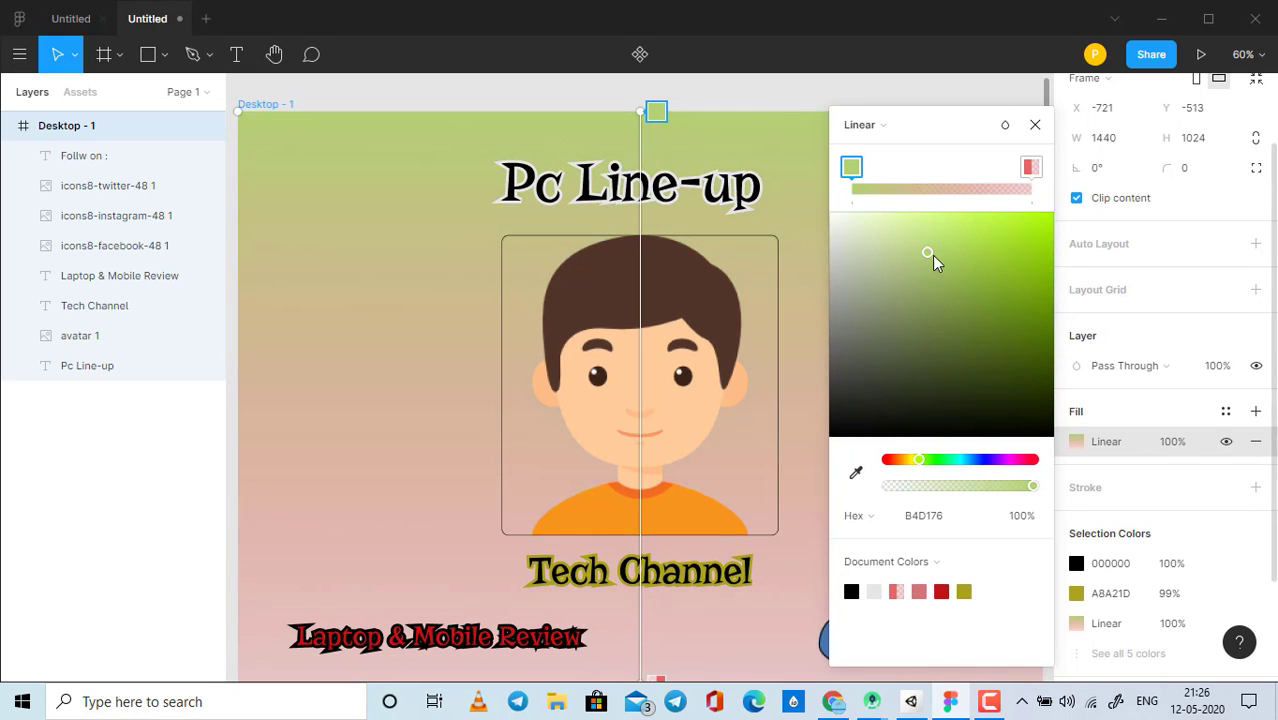
left_click_drag(927, 253, 1036, 241)
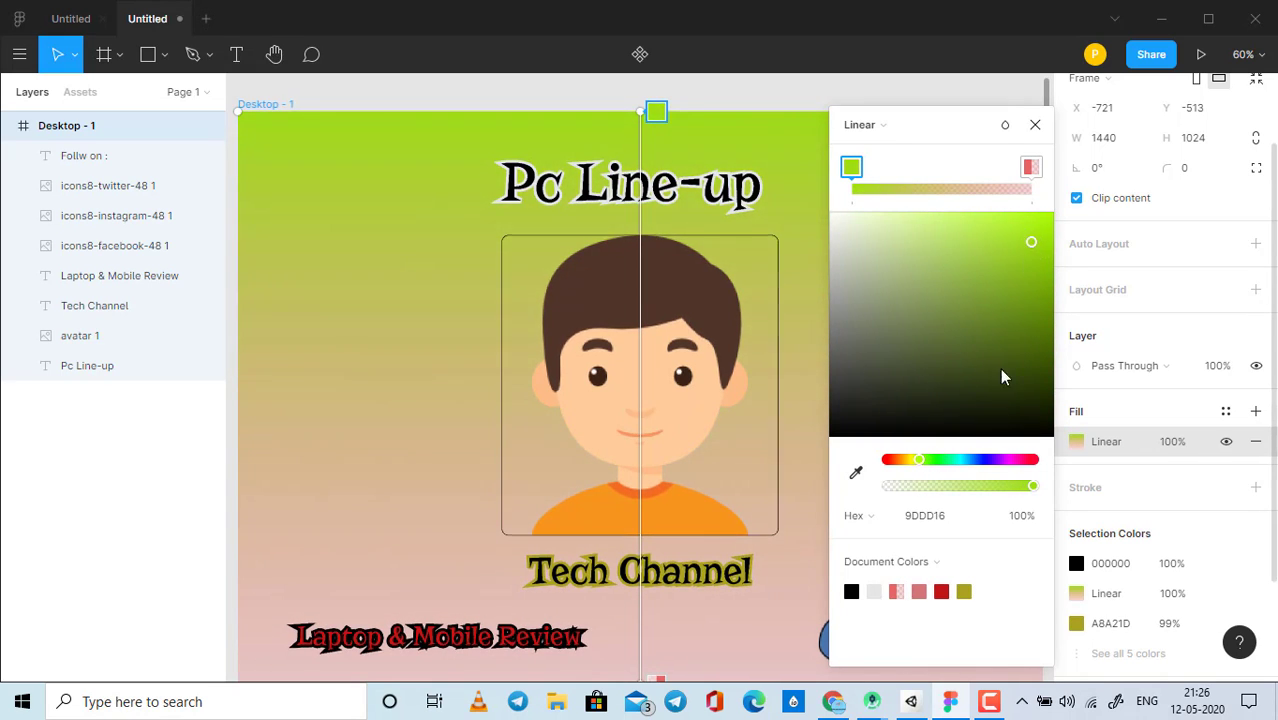
Step: Set the gradient's second stop to vivid green 2AE90B
left_click(1031, 166)
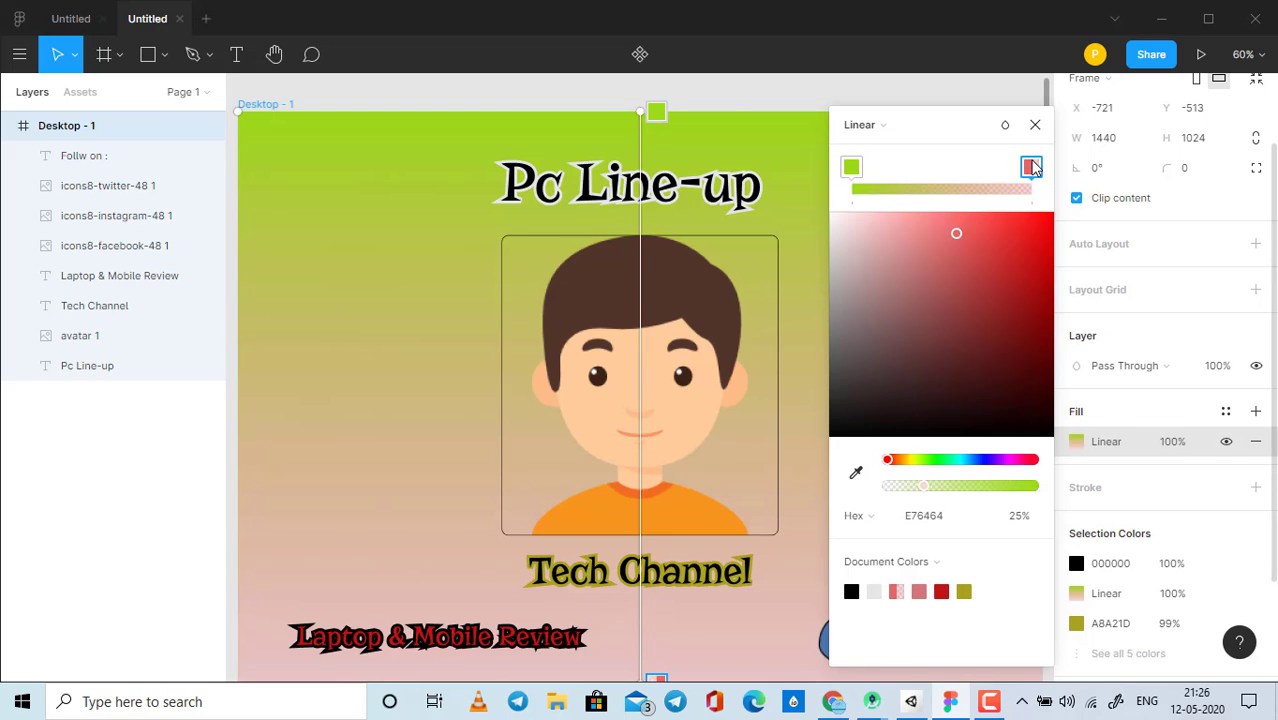
left_click(935, 460)
mouse_move(952, 266)
left_mouse_down()
mouse_move(1015, 230)
mouse_move(1043, 231)
left_mouse_up()
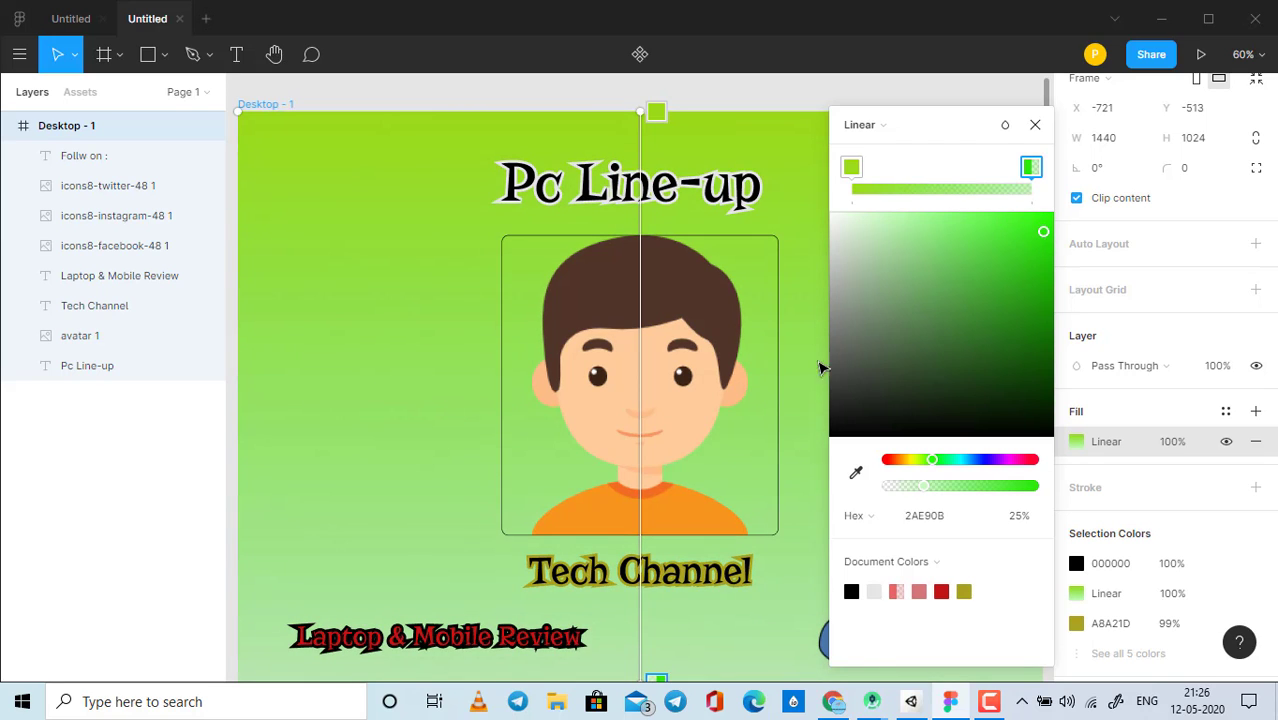
left_click(1035, 125)
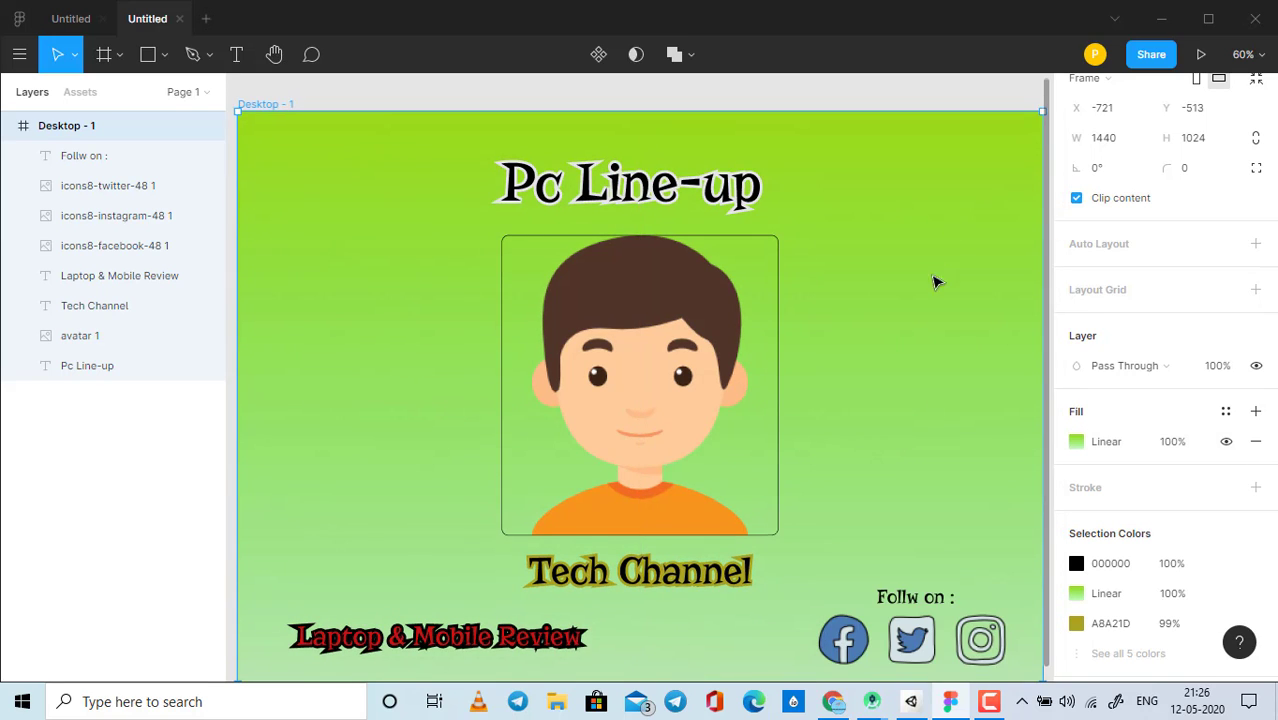
scroll(933, 300, "down", 2)
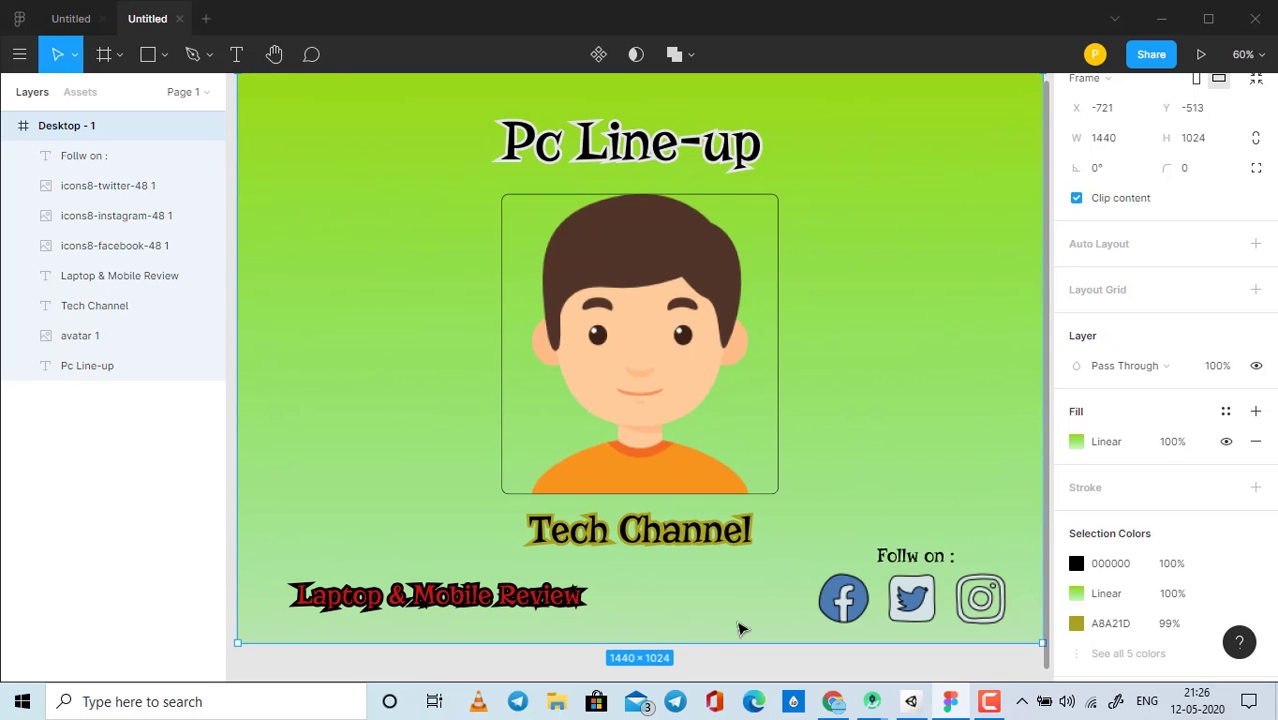
Step: Set the Desktop - 1 frame to W 1920 and H 1080
left_click(641, 668)
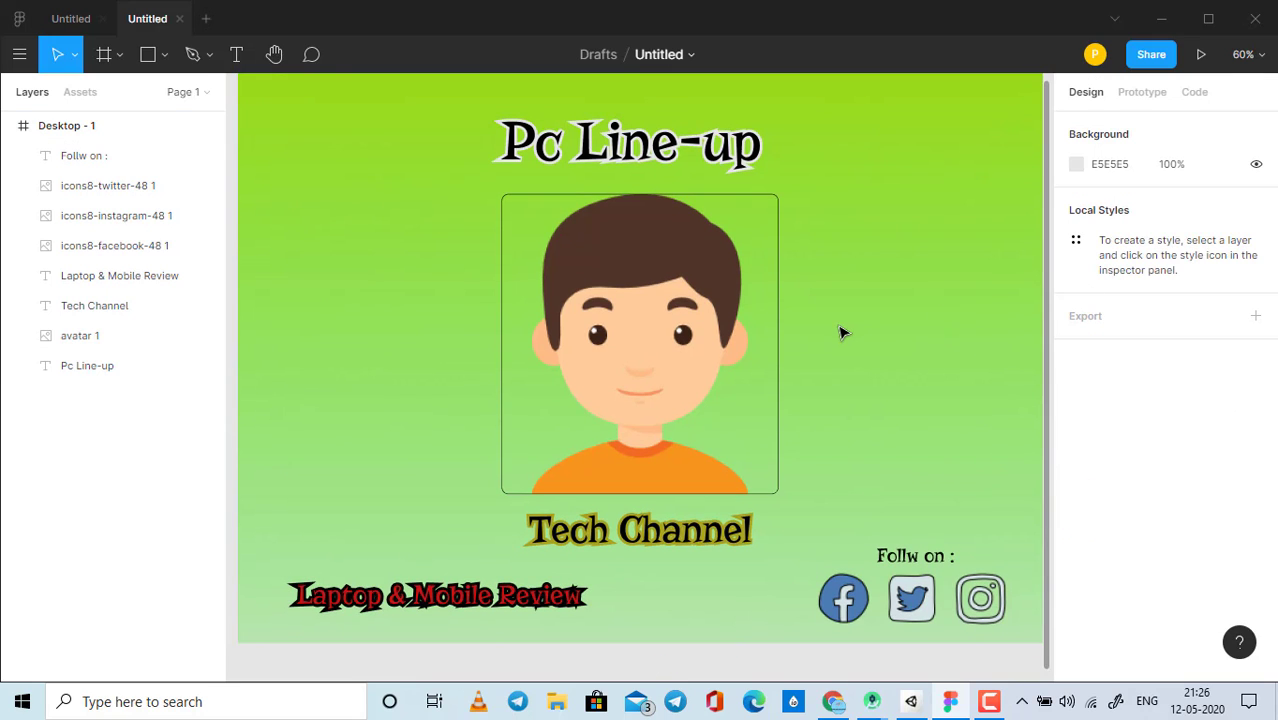
left_click(112, 127)
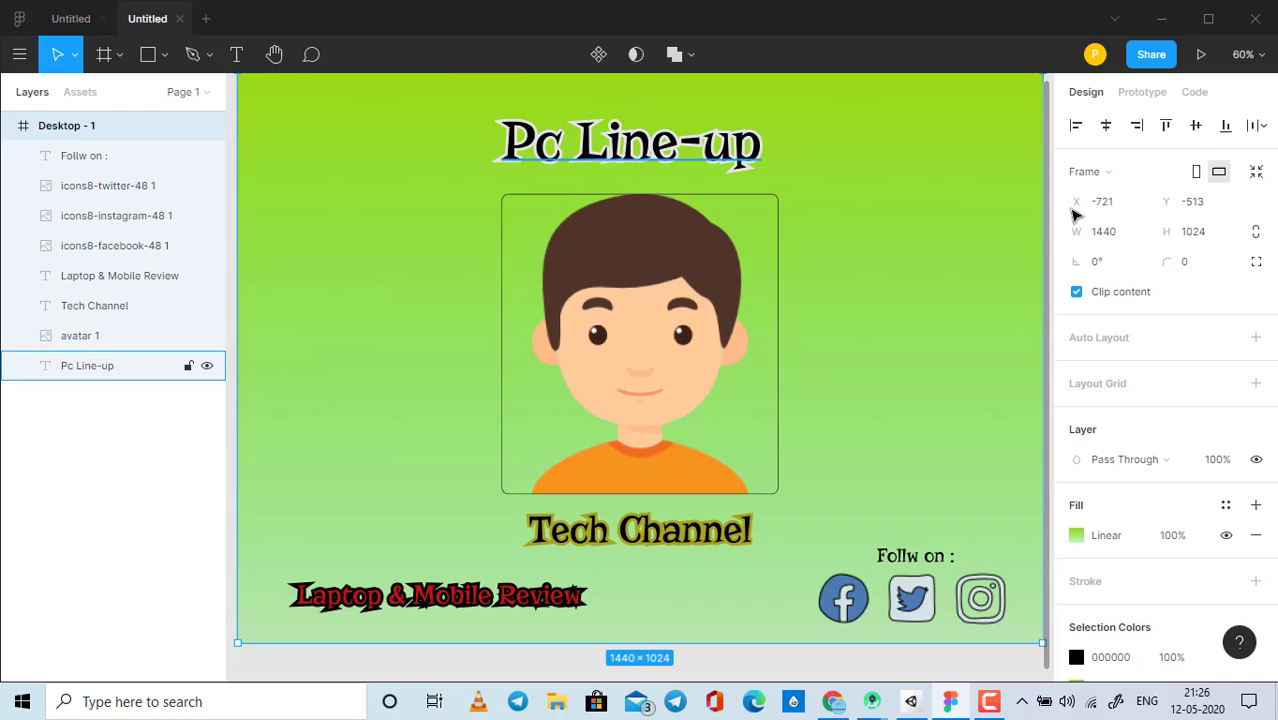
left_click(1118, 233)
type("1")
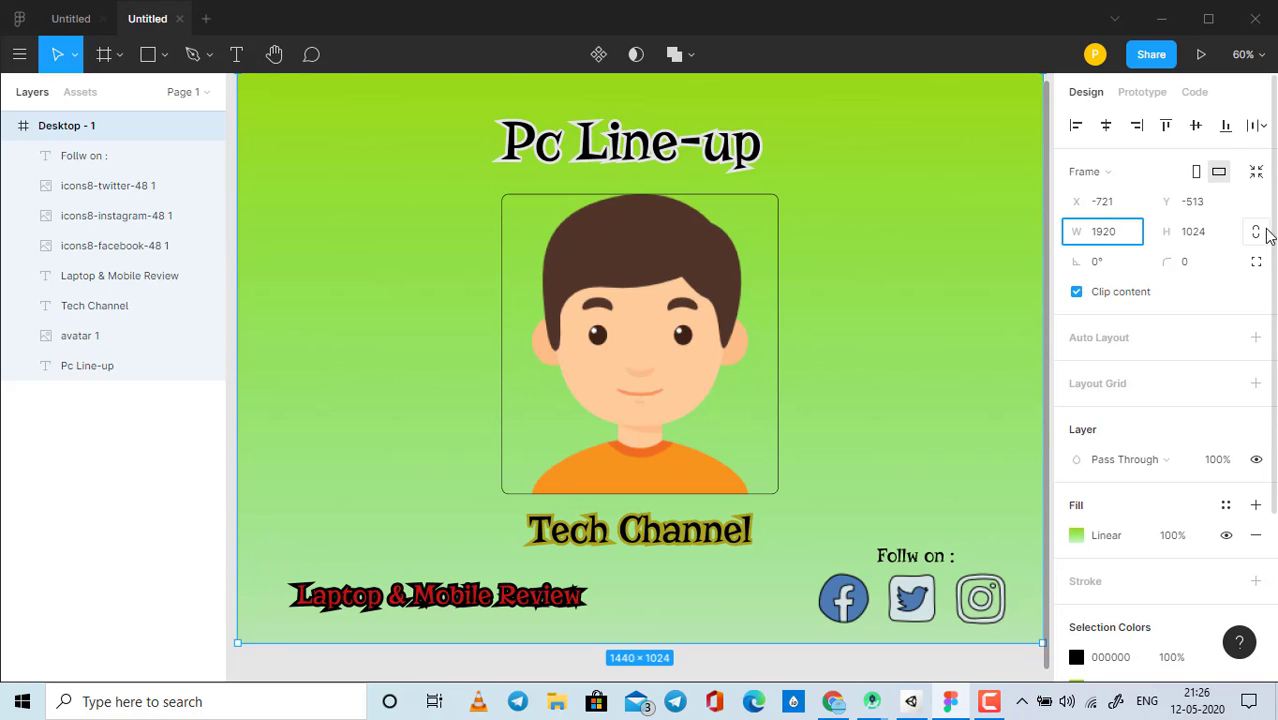
left_click(1200, 231)
type("10")
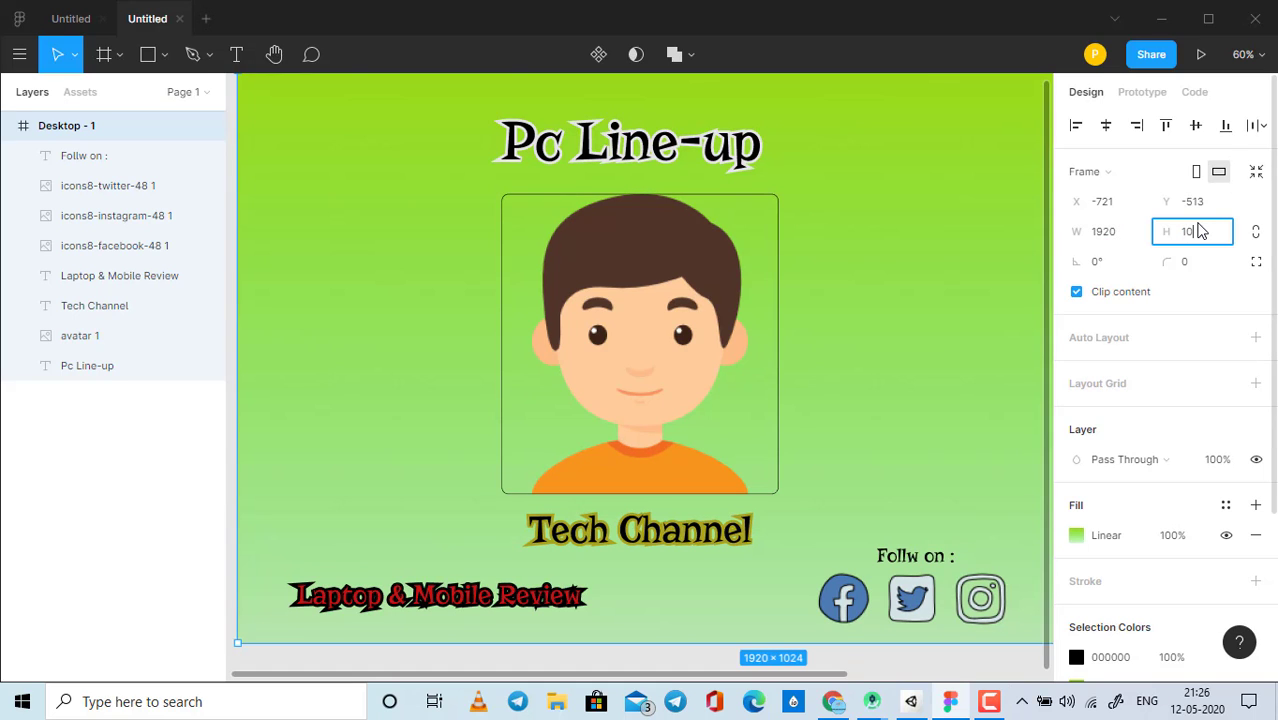
key("Return")
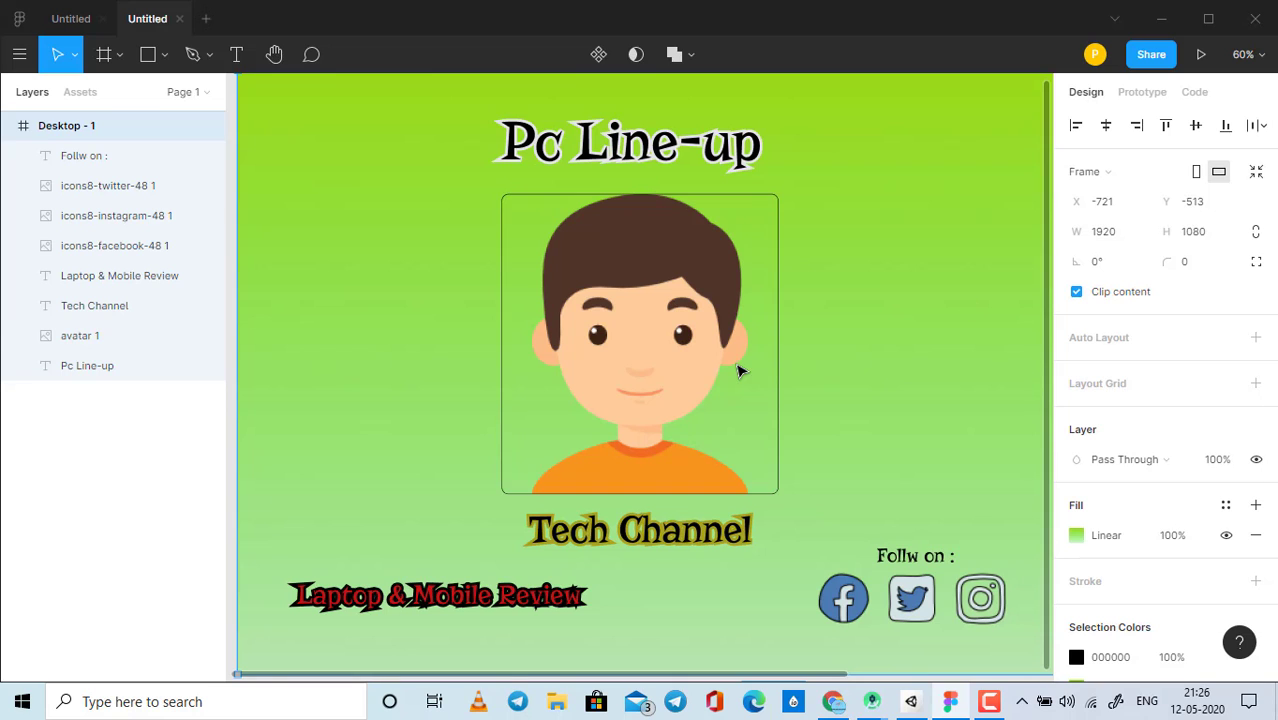
Step: Select the avatar image and scroll around to check the resized banner
left_click(736, 365)
scroll(810, 374, "down", 2)
scroll(817, 375, "up", 3)
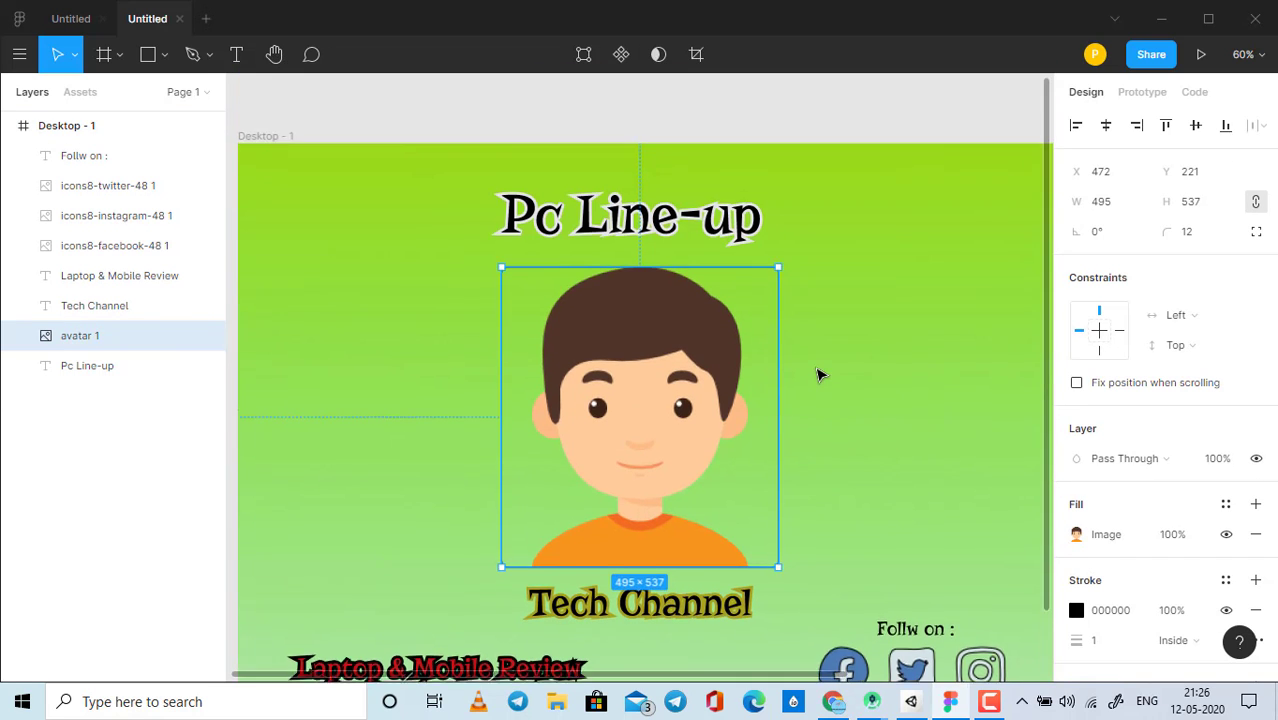
scroll(817, 375, "down", 2)
scroll(826, 368, "down", 6)
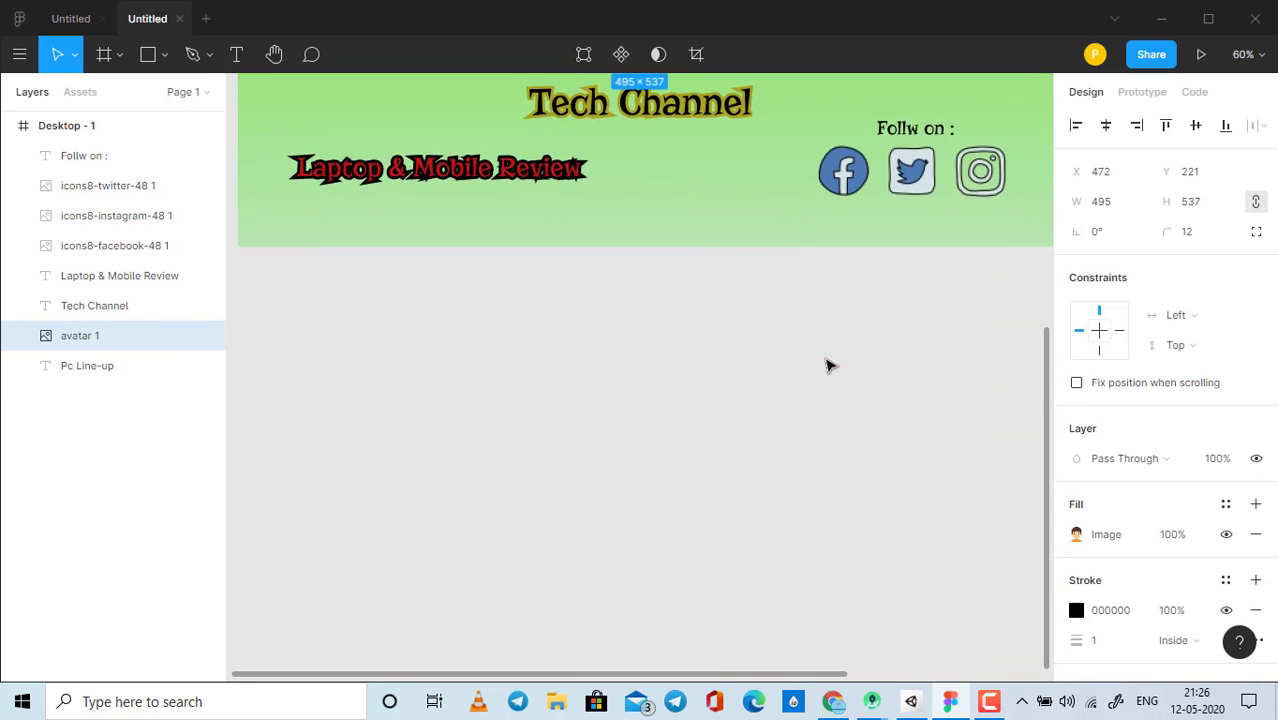
scroll(828, 365, "up", 5)
scroll(951, 413, "up", 1)
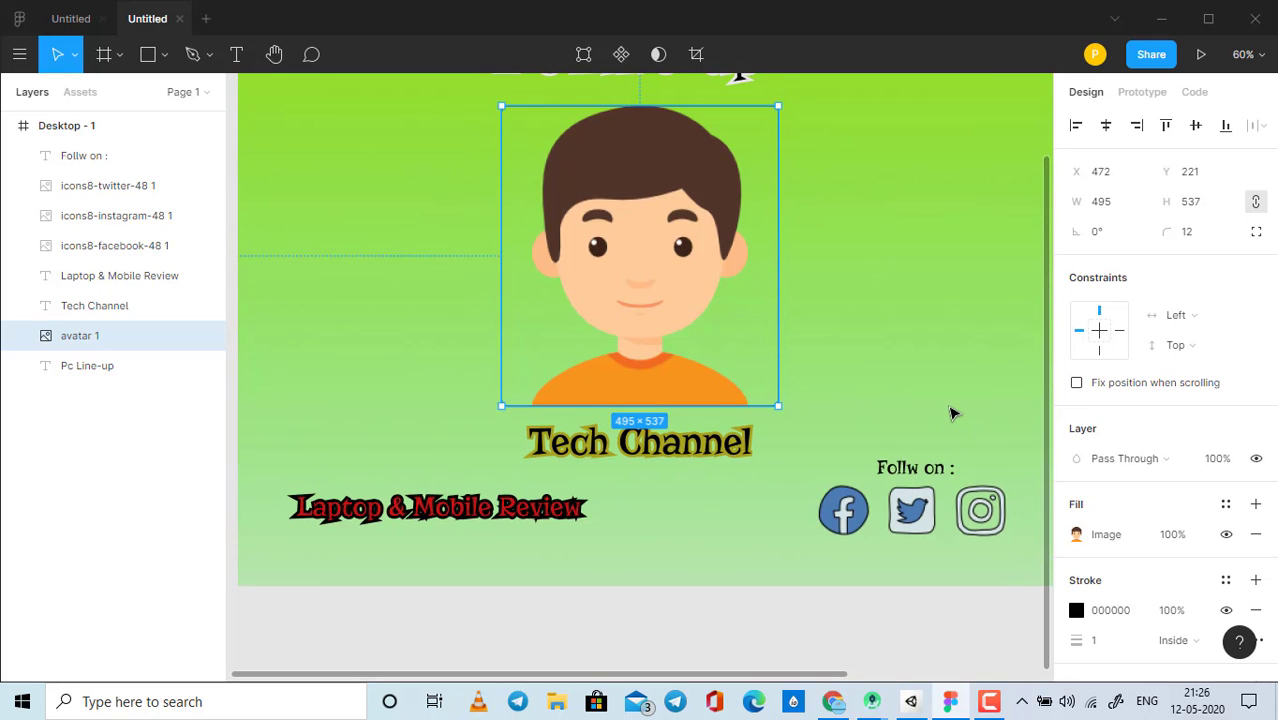
scroll(951, 413, "up", 1)
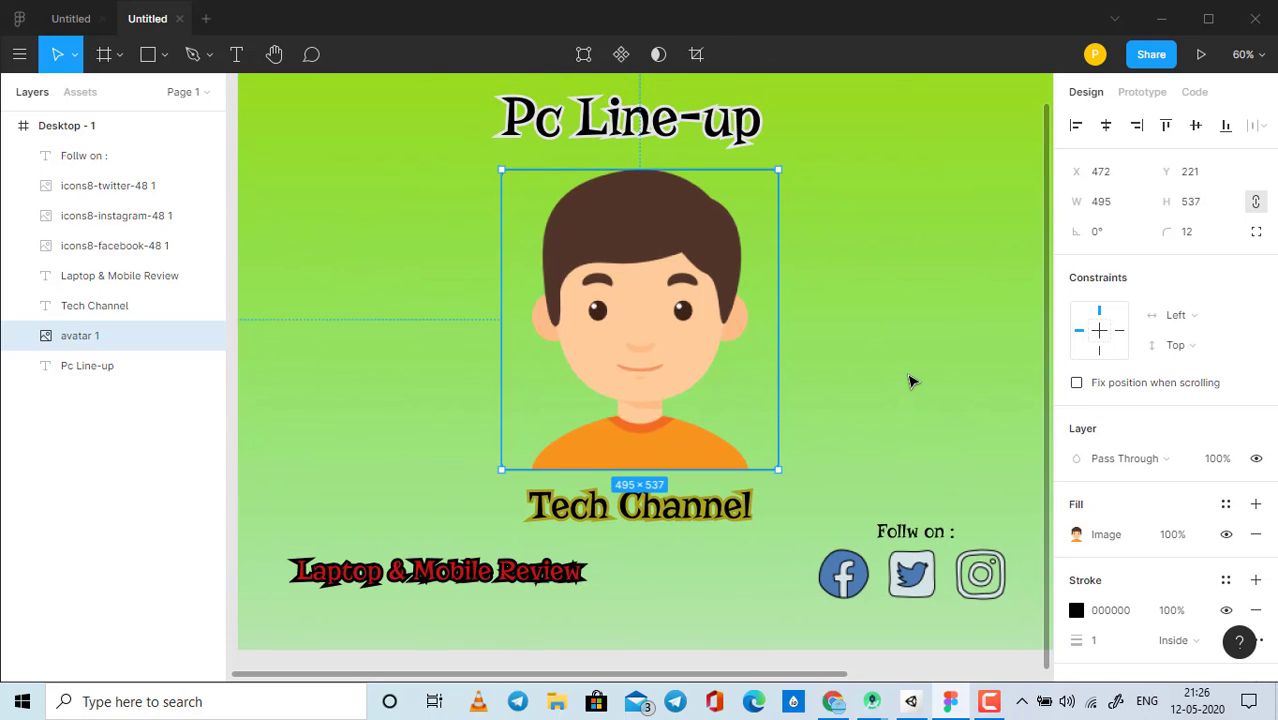
scroll(910, 380, "up", 1)
left_click(862, 343)
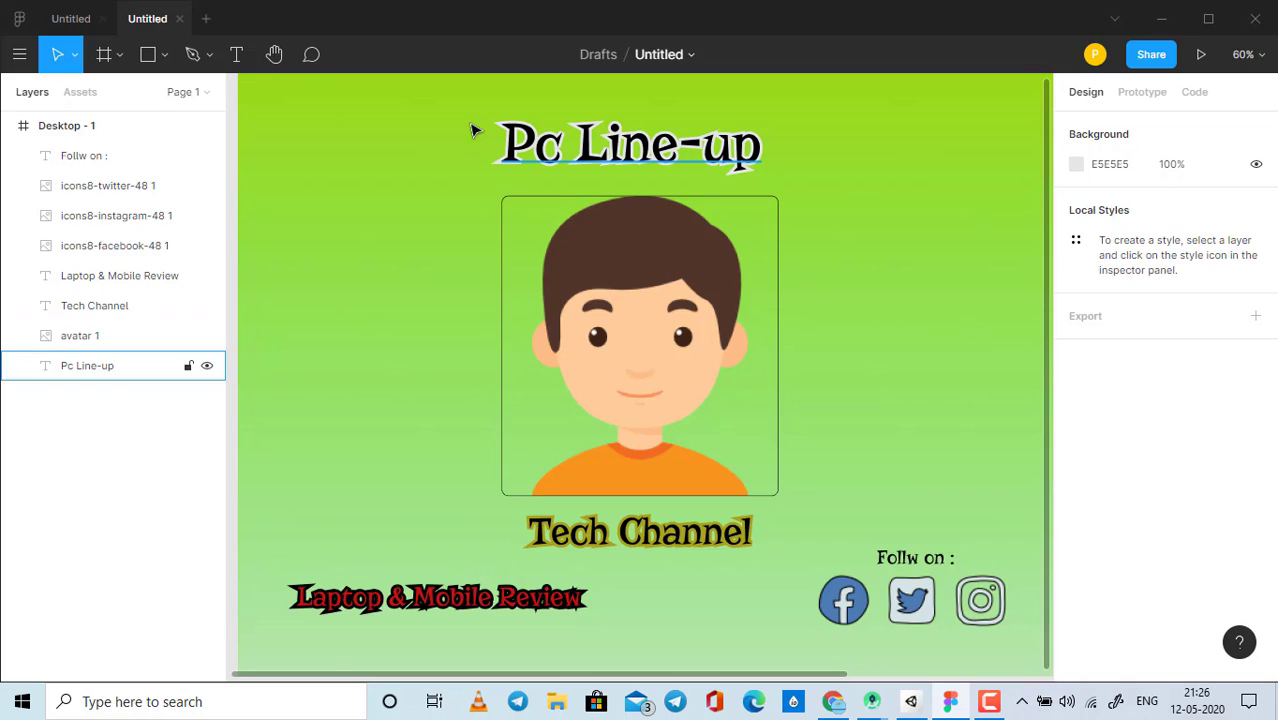
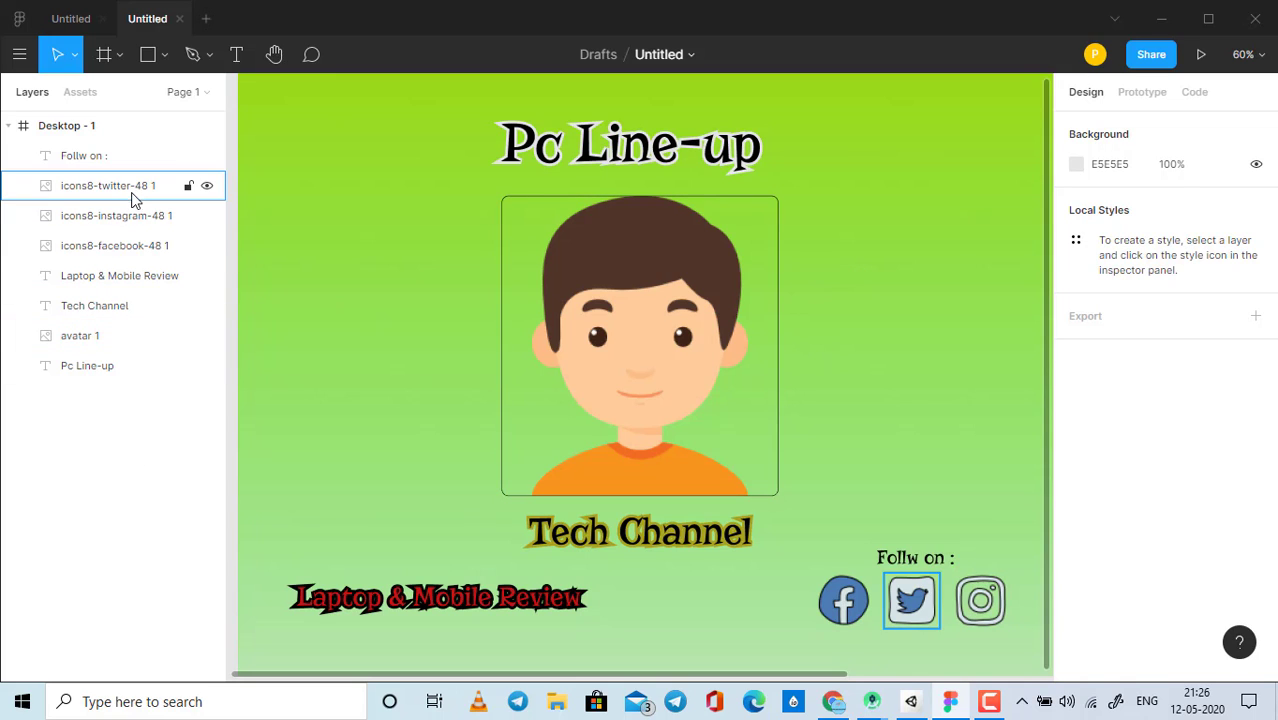
Step: Group every banner layer into Group 1 and save it as a PNG on the Desktop
left_click_drag(127, 163, 91, 365)
mouse_move(120, 276)
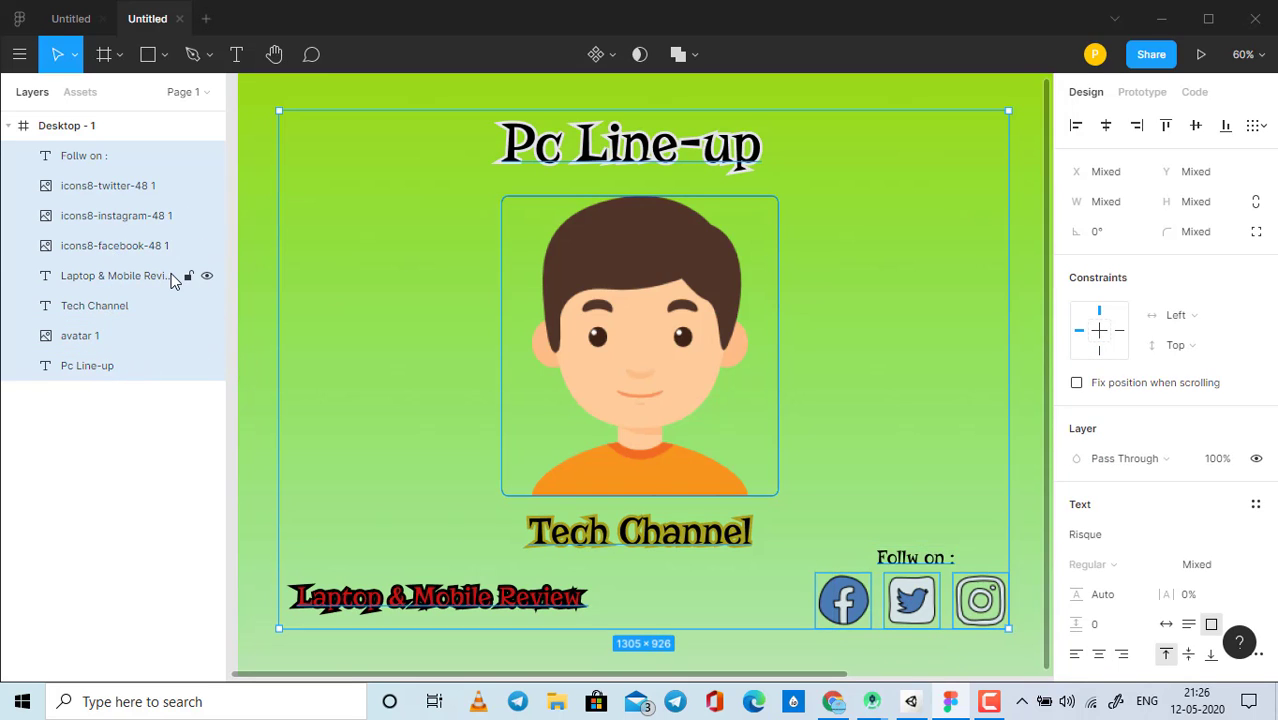
key("ctrl+g")
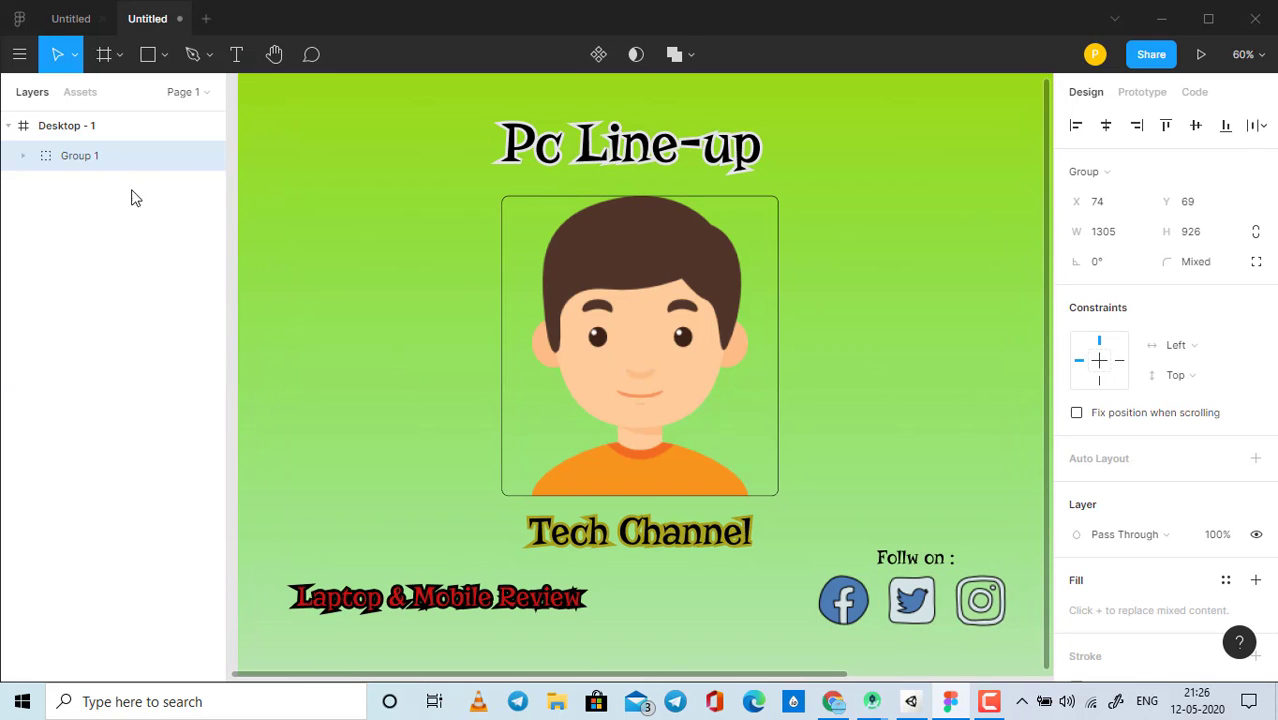
left_click(114, 160)
scroll(1150, 457, "down", 3)
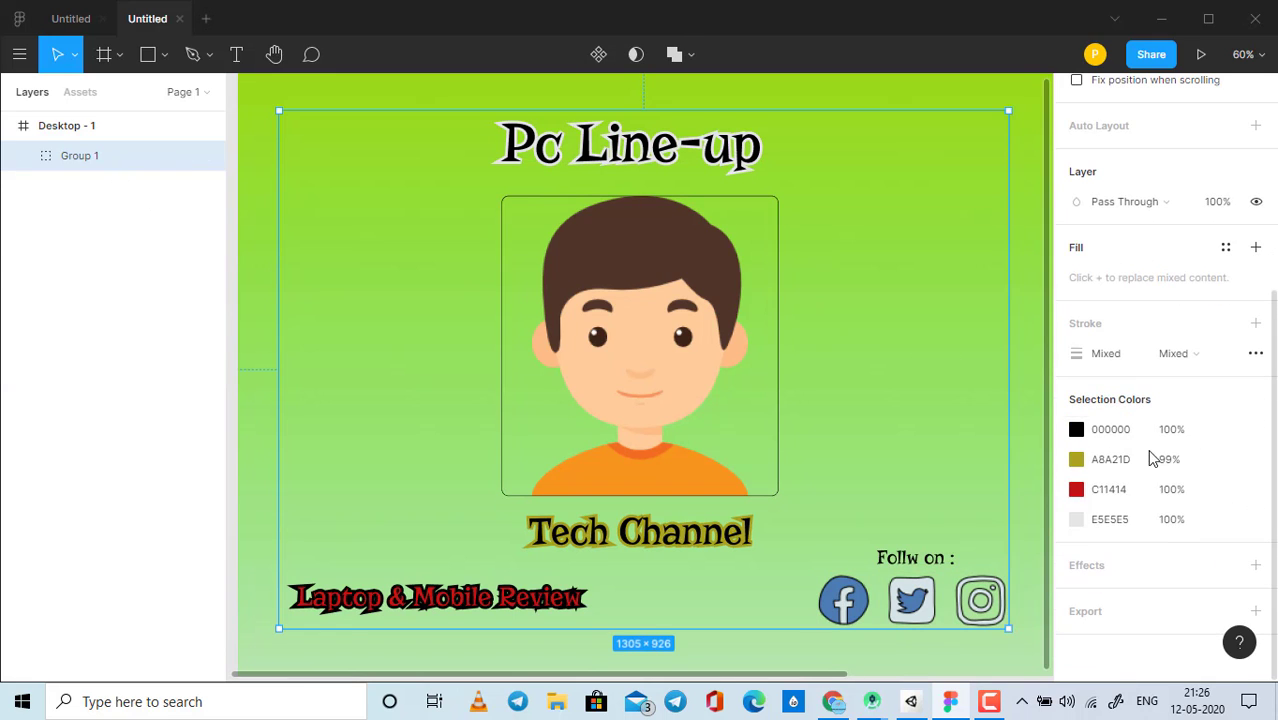
left_click(1131, 622)
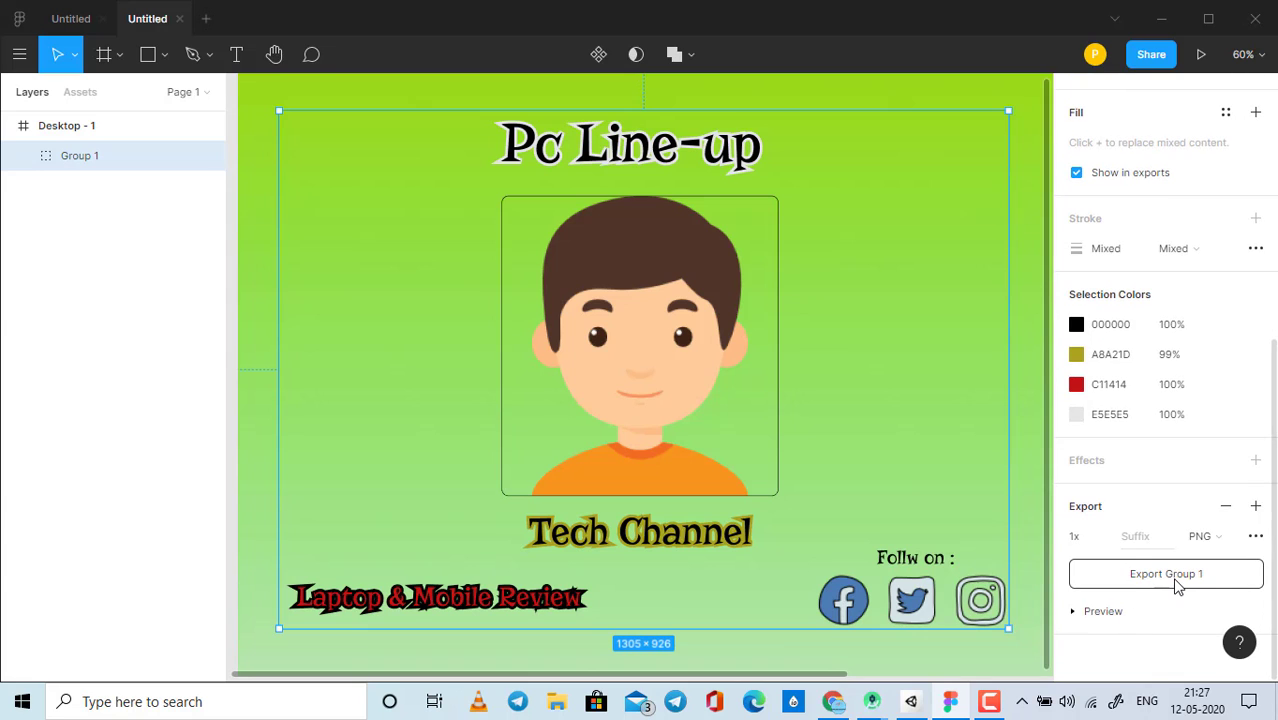
left_click(1170, 580)
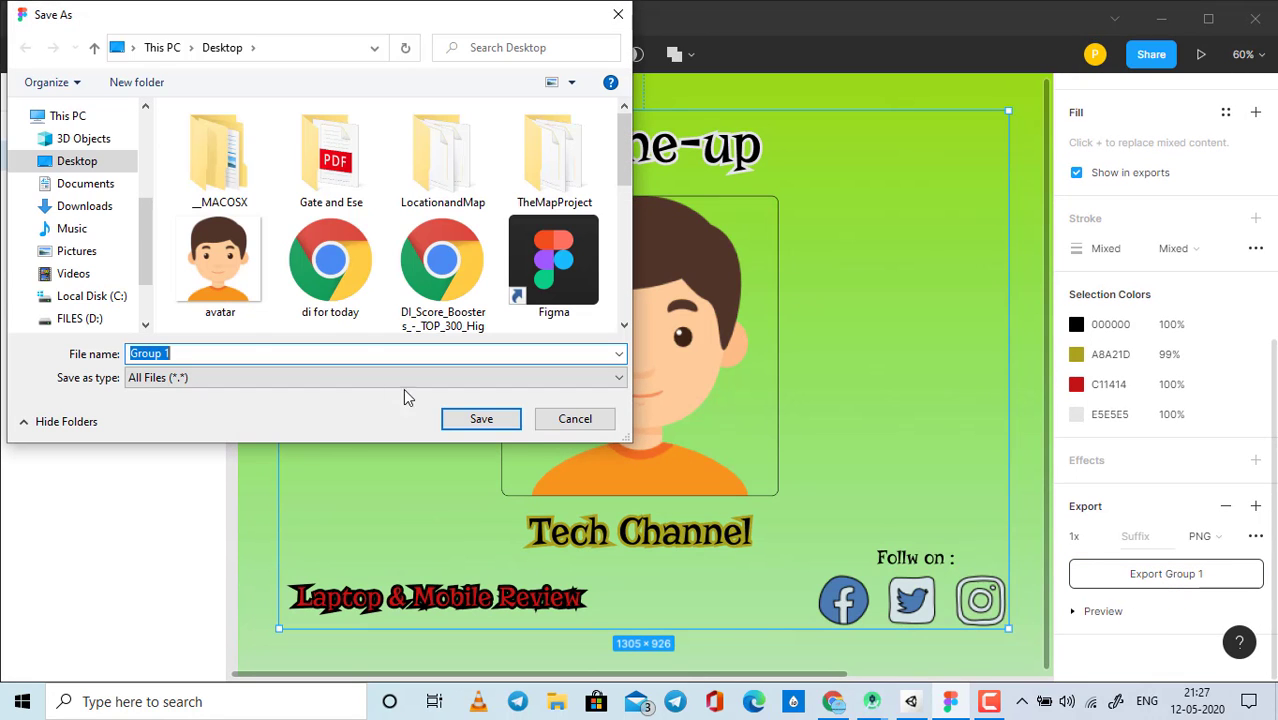
left_click(465, 413)
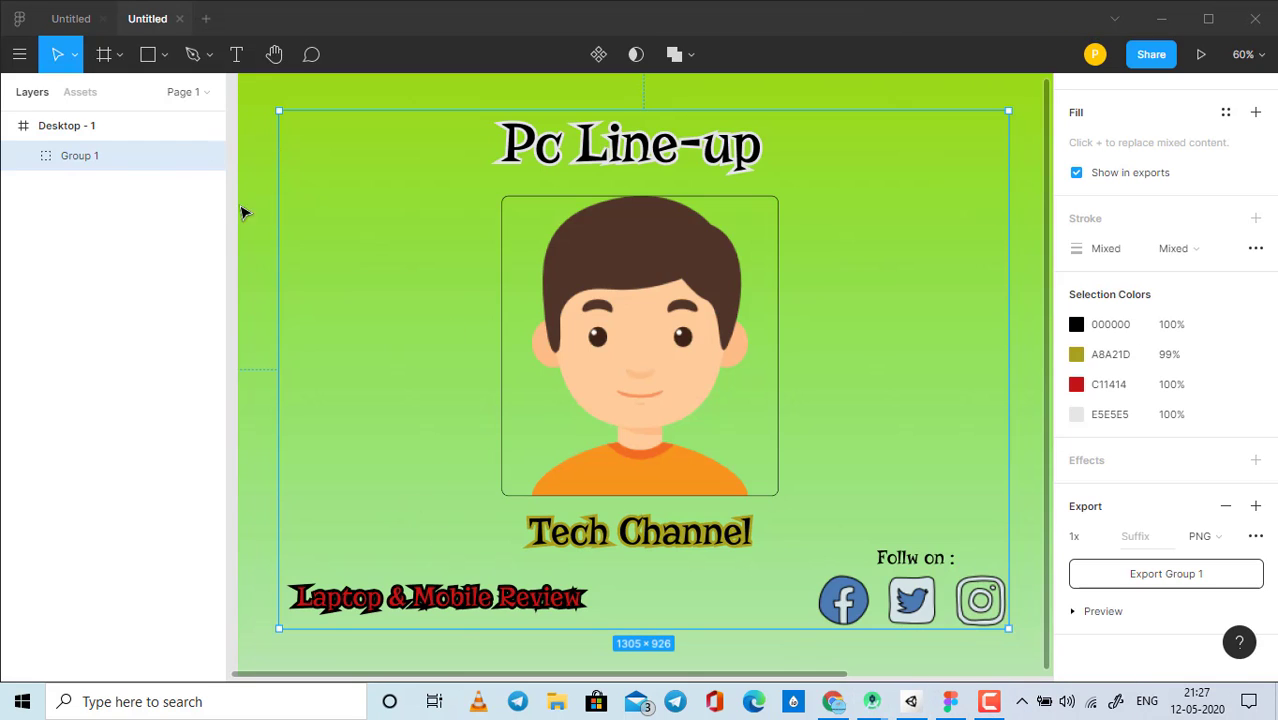
Step: Preview the Group 1 export and switch selection between Group 1 and the Desktop - 1 frame
left_click(1088, 612)
scroll(1146, 630, "down", 3)
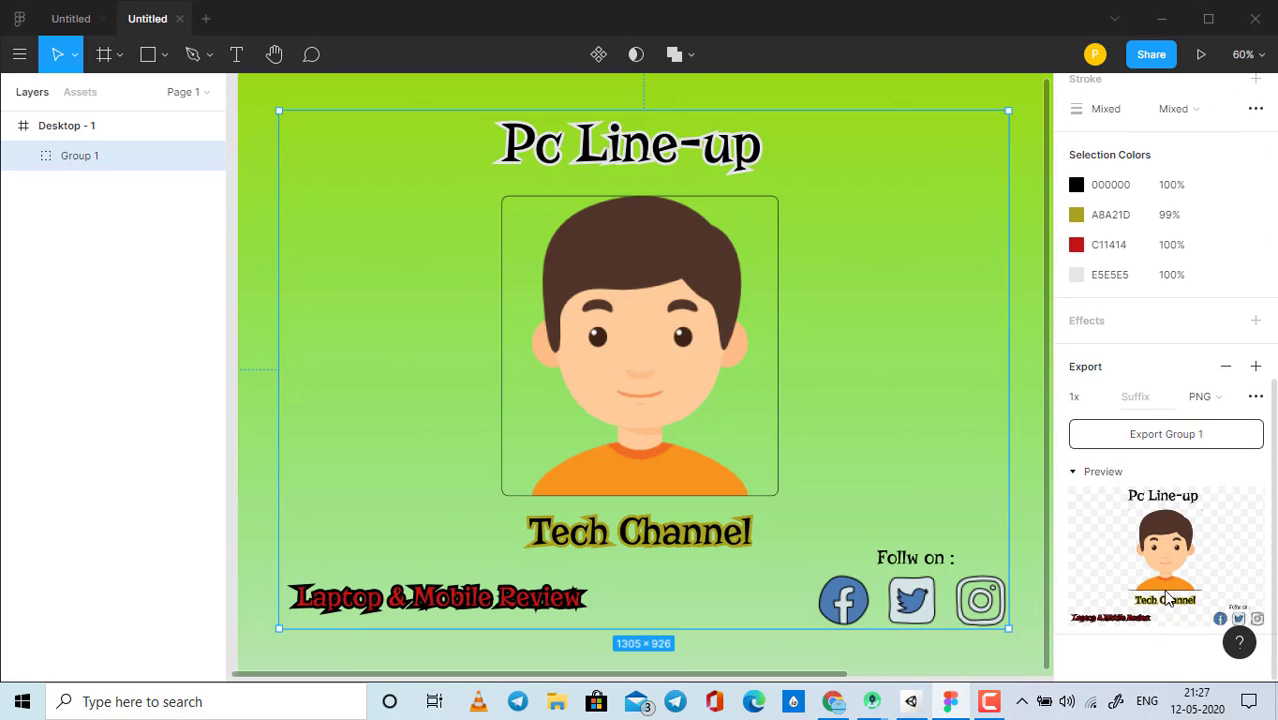
left_click(842, 471)
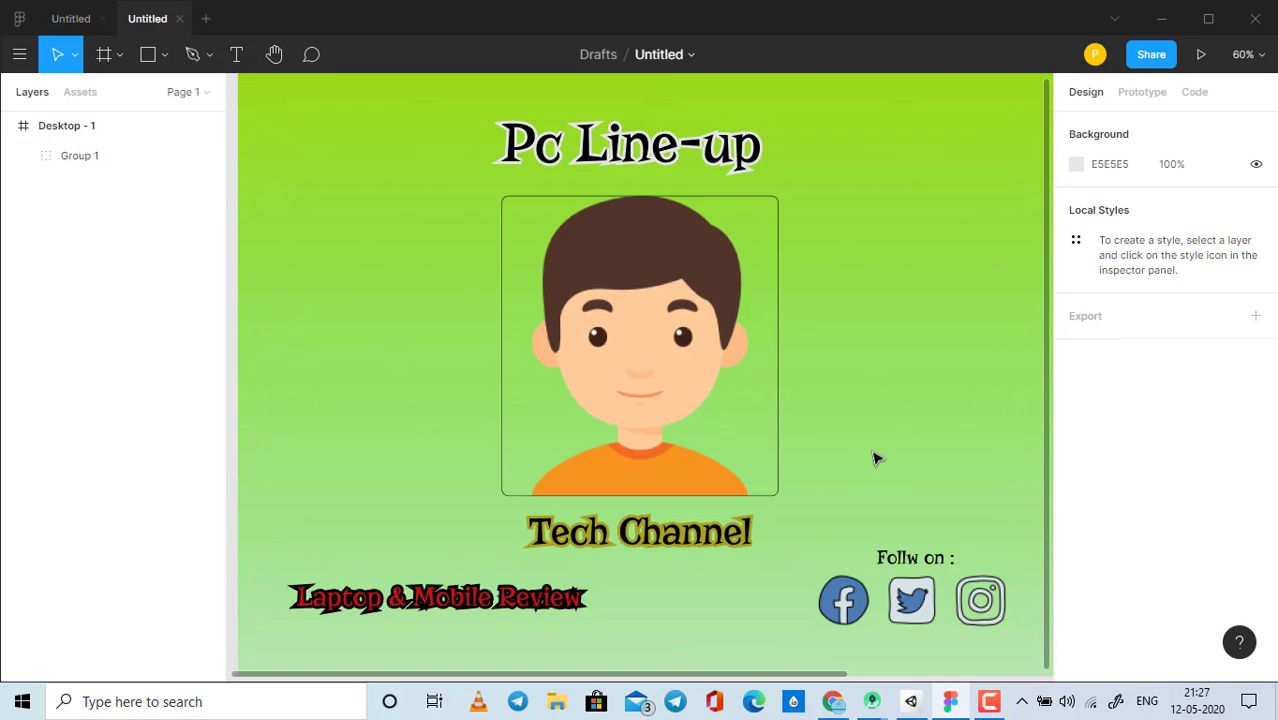
scroll(905, 407, "up", 1)
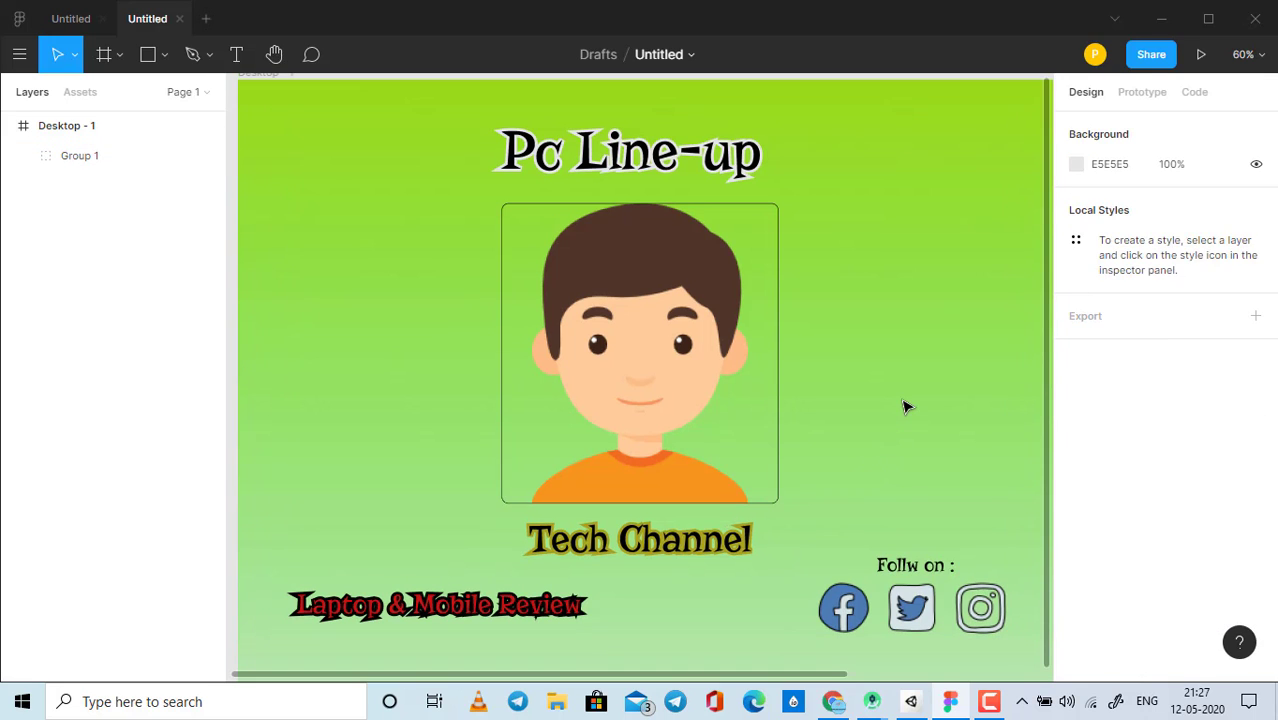
left_click(88, 130)
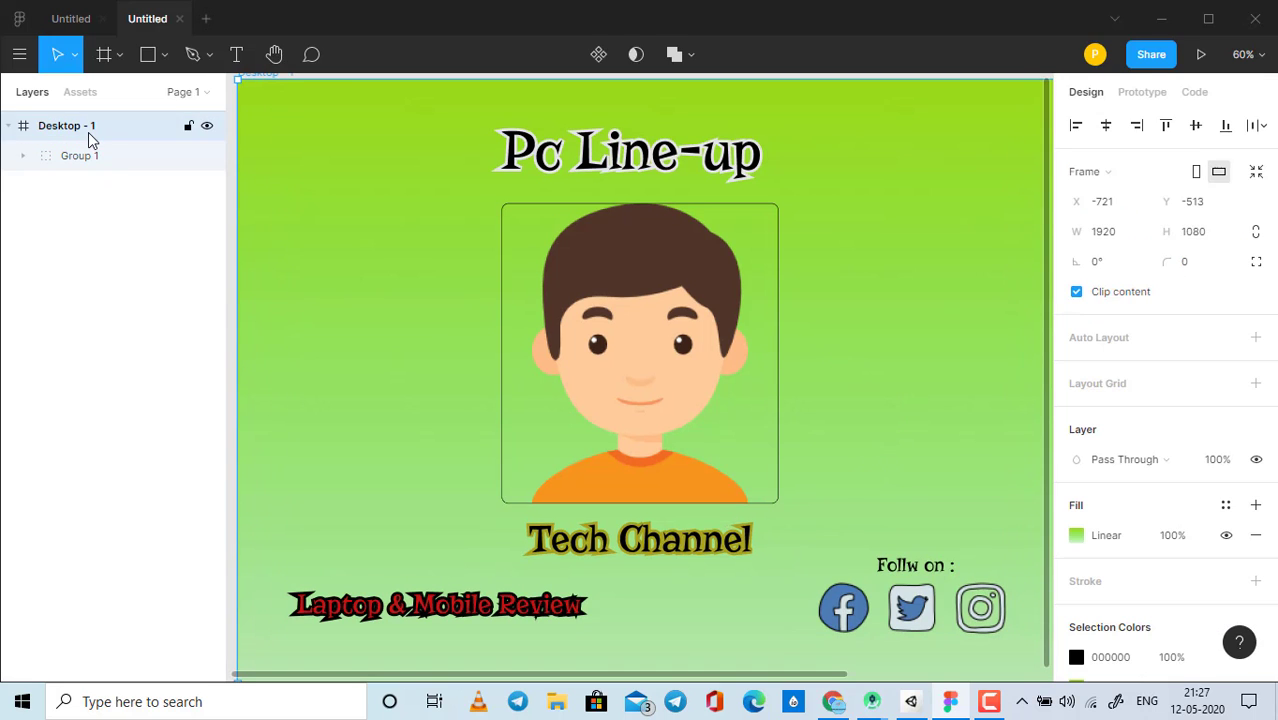
left_click(455, 193)
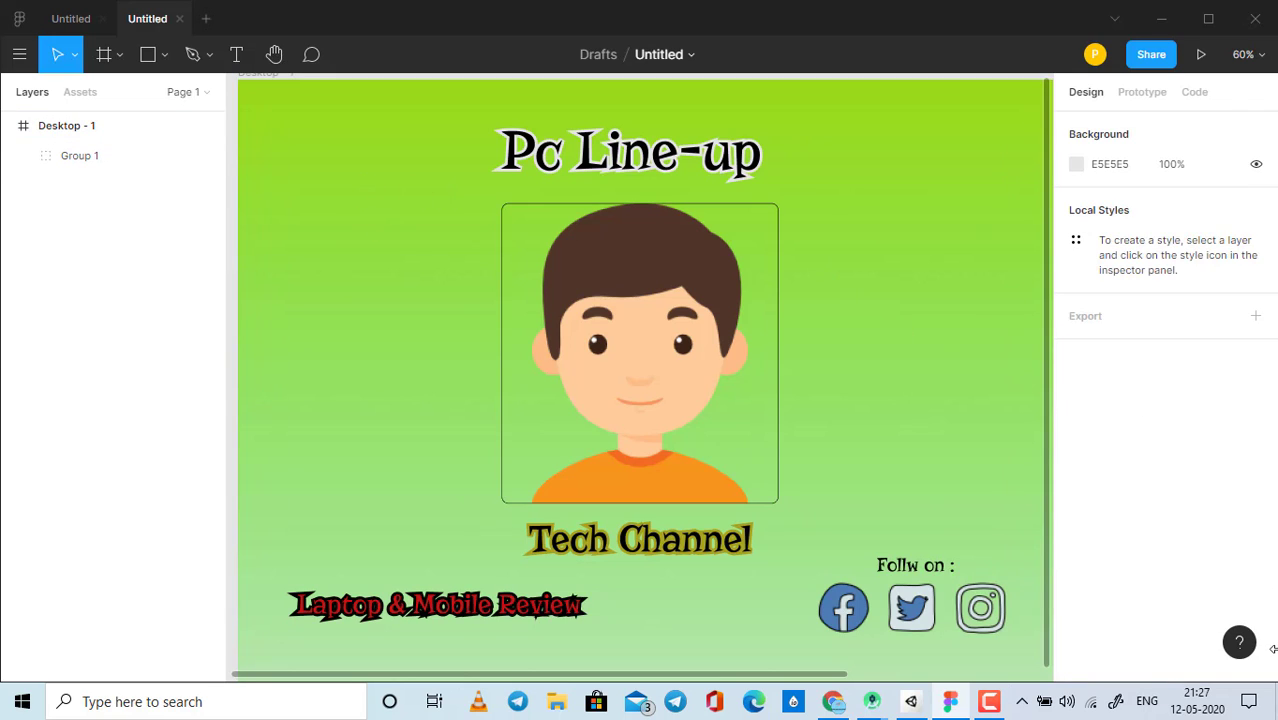
mouse_move(80, 155)
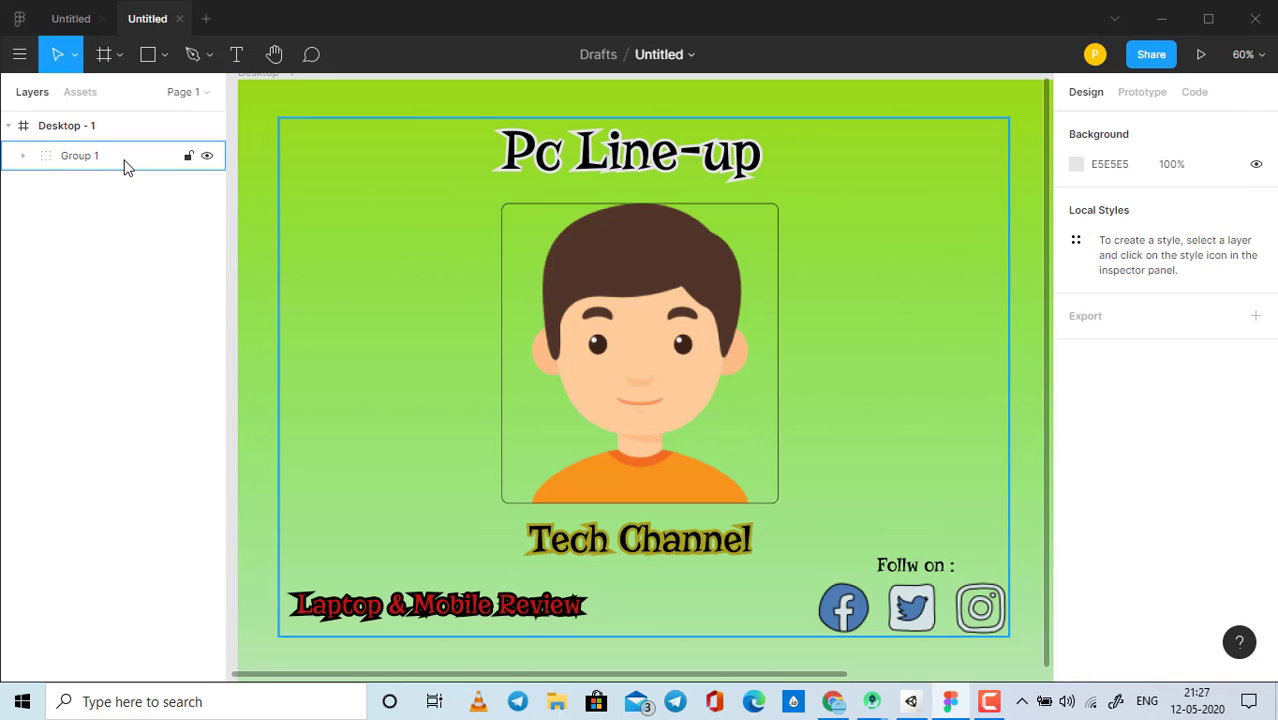
left_click(125, 166)
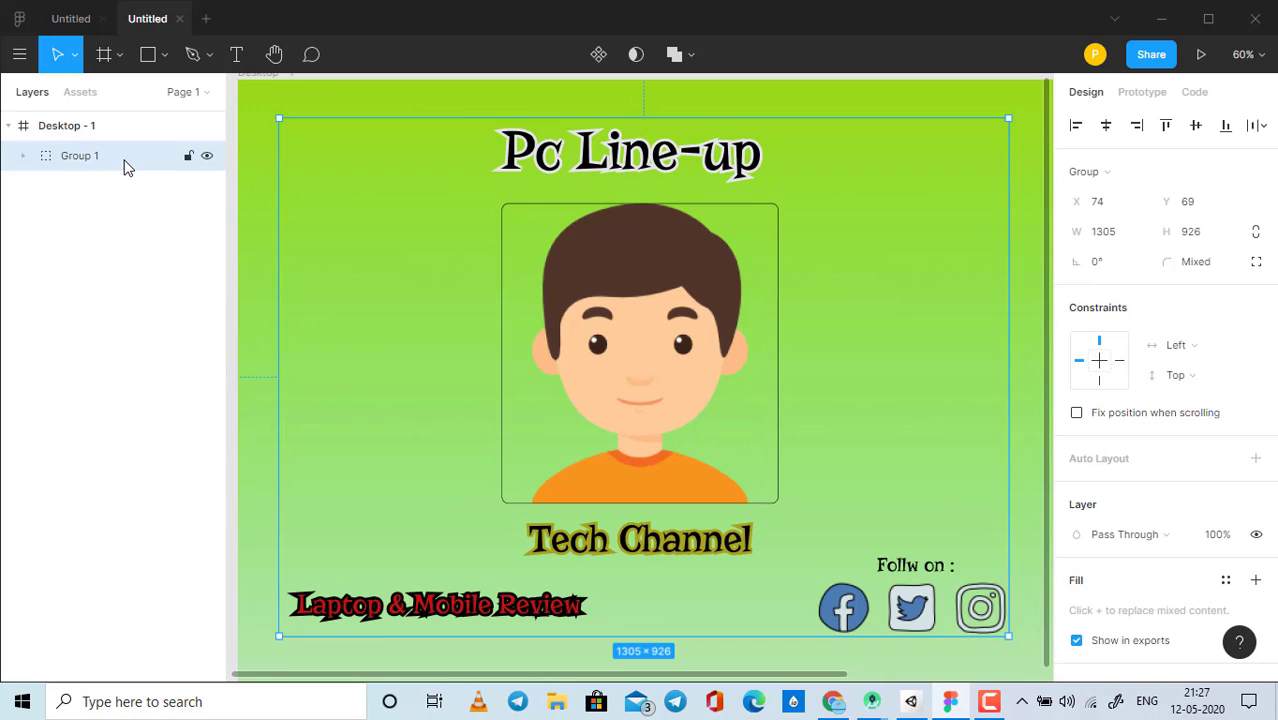
Step: Export the whole Desktop - 1 frame as a 1x PNG saved to the Desktop
left_click(80, 130)
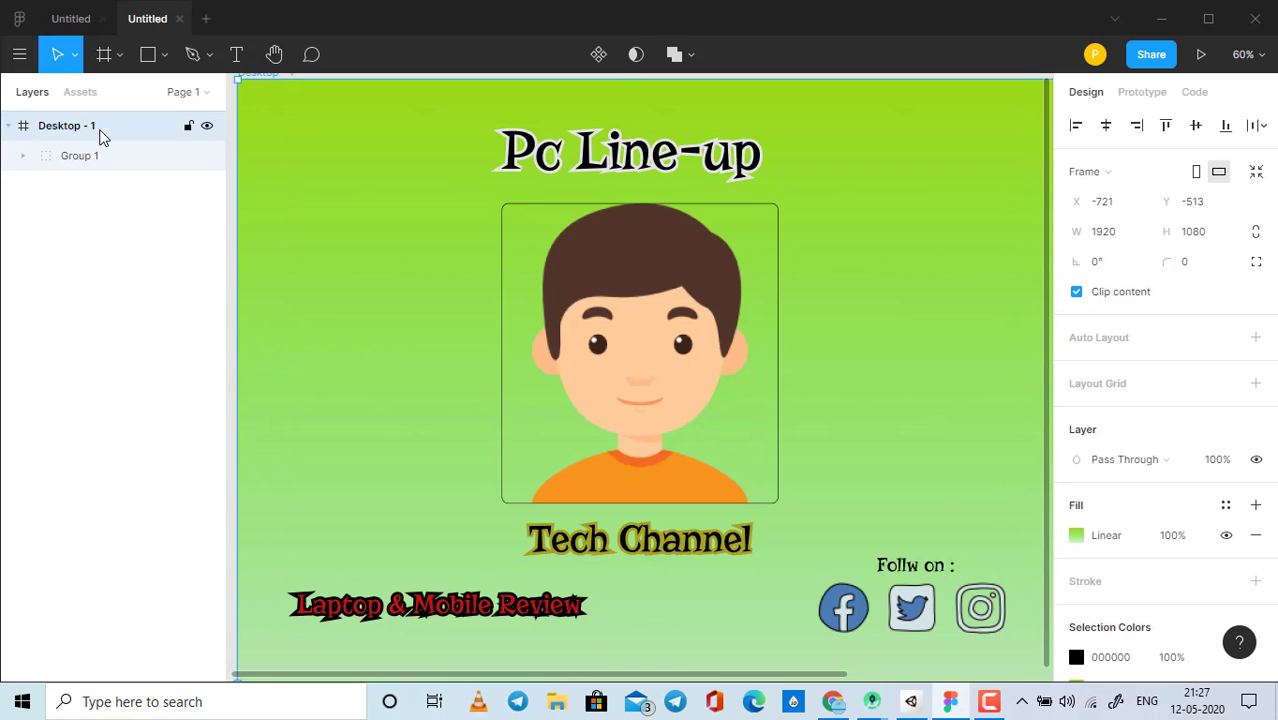
scroll(1216, 553, "down", 1)
scroll(1157, 616, "down", 3)
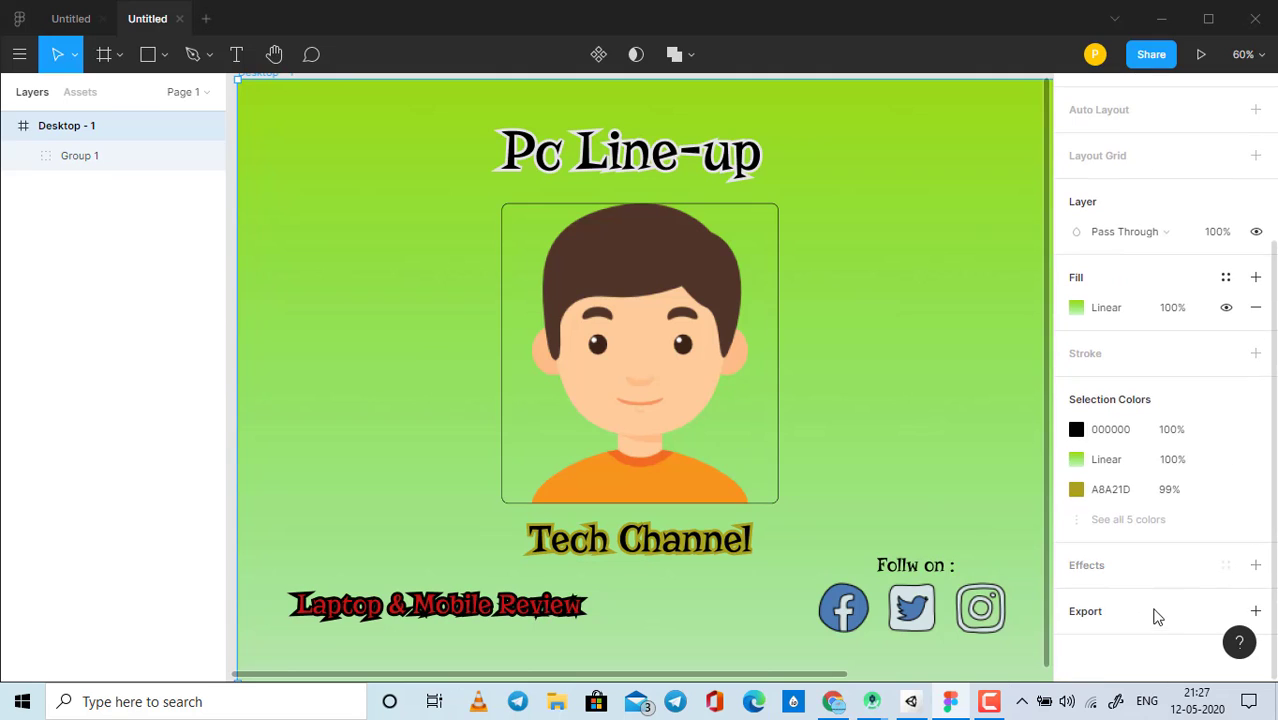
left_click(1157, 616)
scroll(1155, 600, "down", 3)
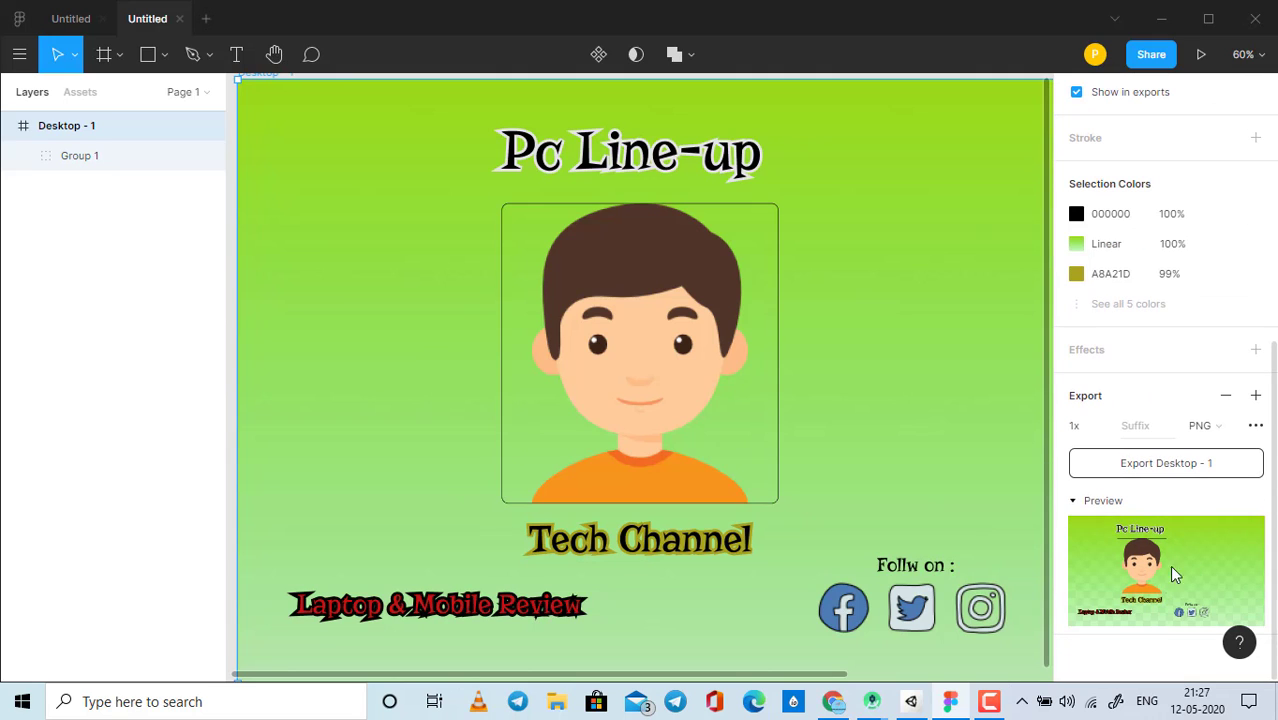
left_click(1190, 476)
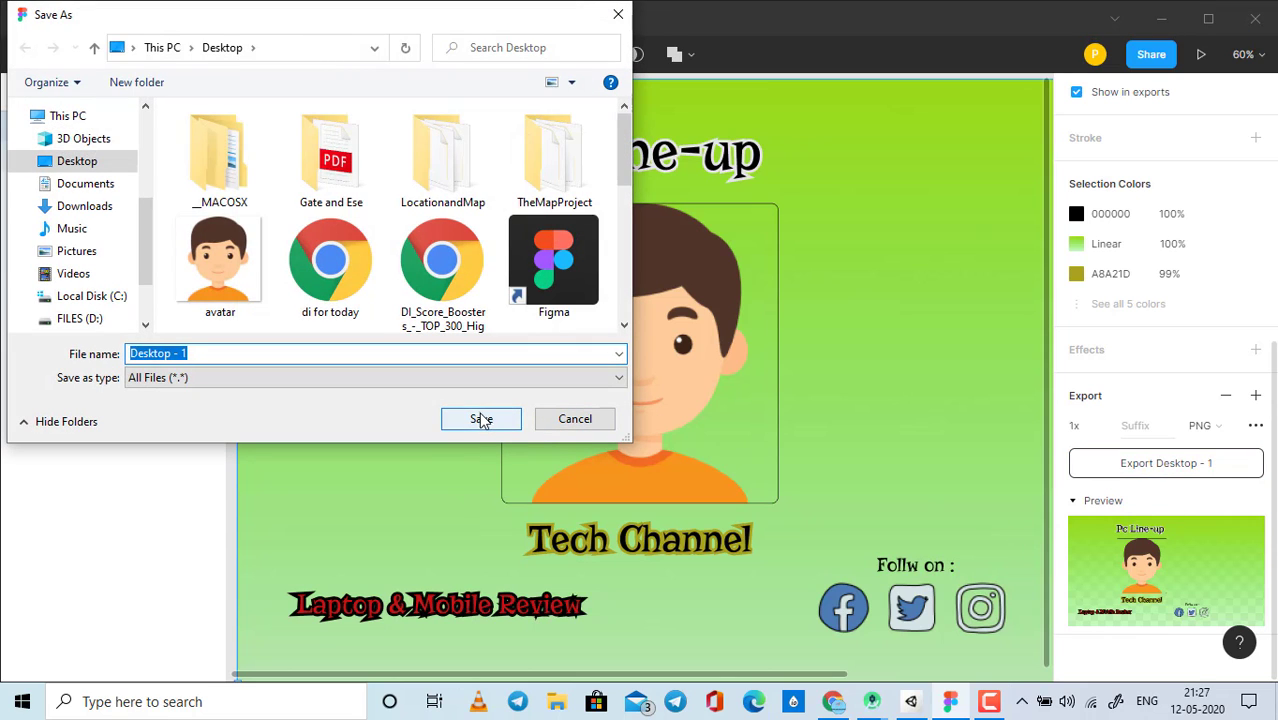
left_click(481, 420)
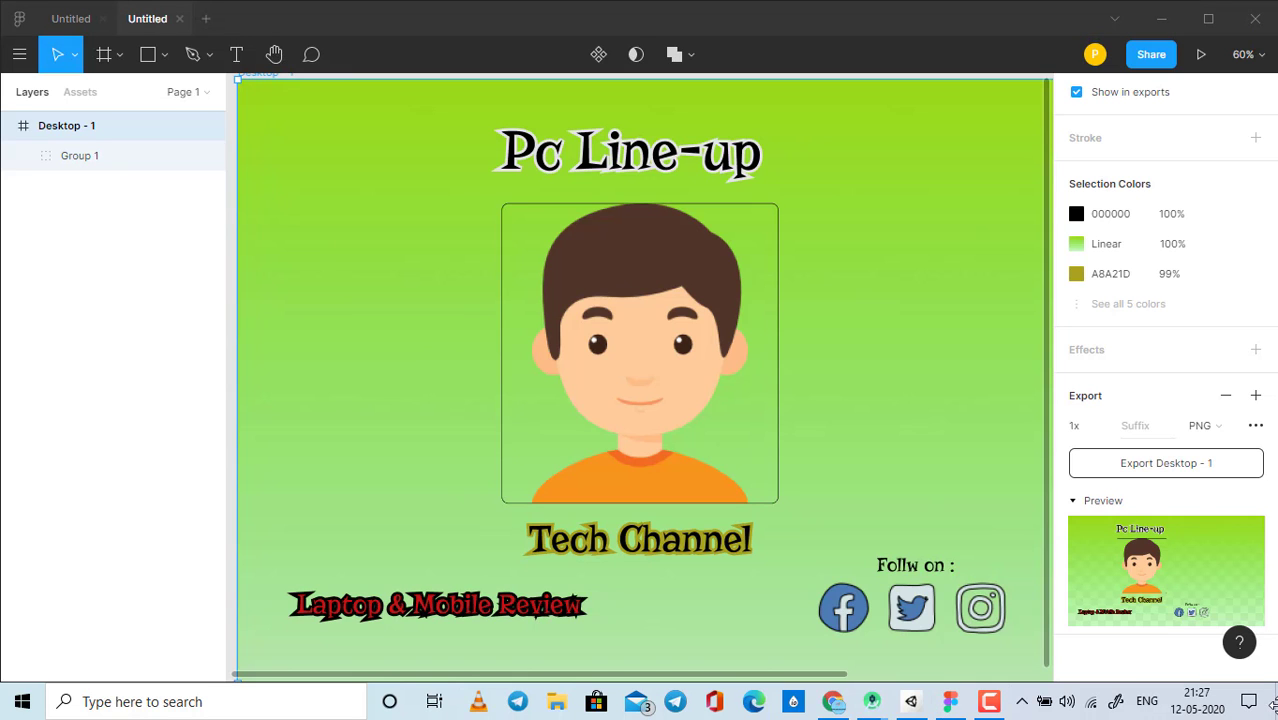
Step: Finish the component install, cancel the virtual device setup, and minimize Figma, Chrome and Android Studio
left_click(1162, 20)
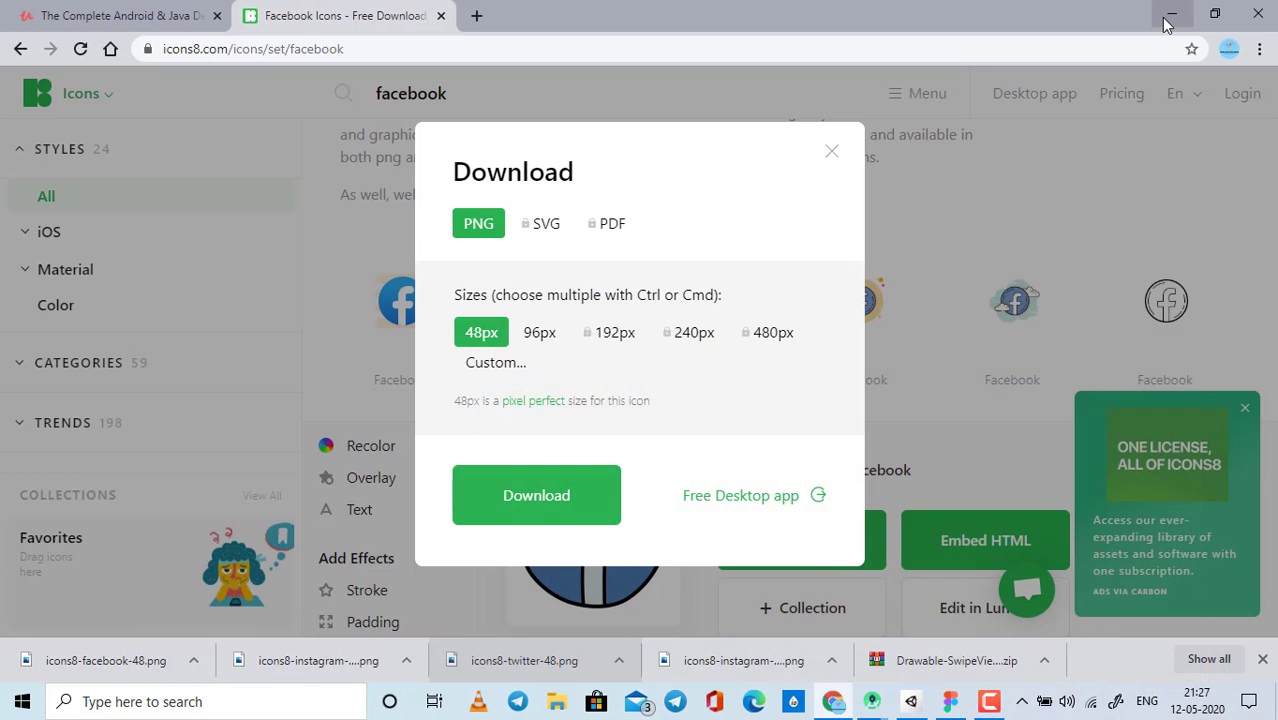
left_click(1170, 18)
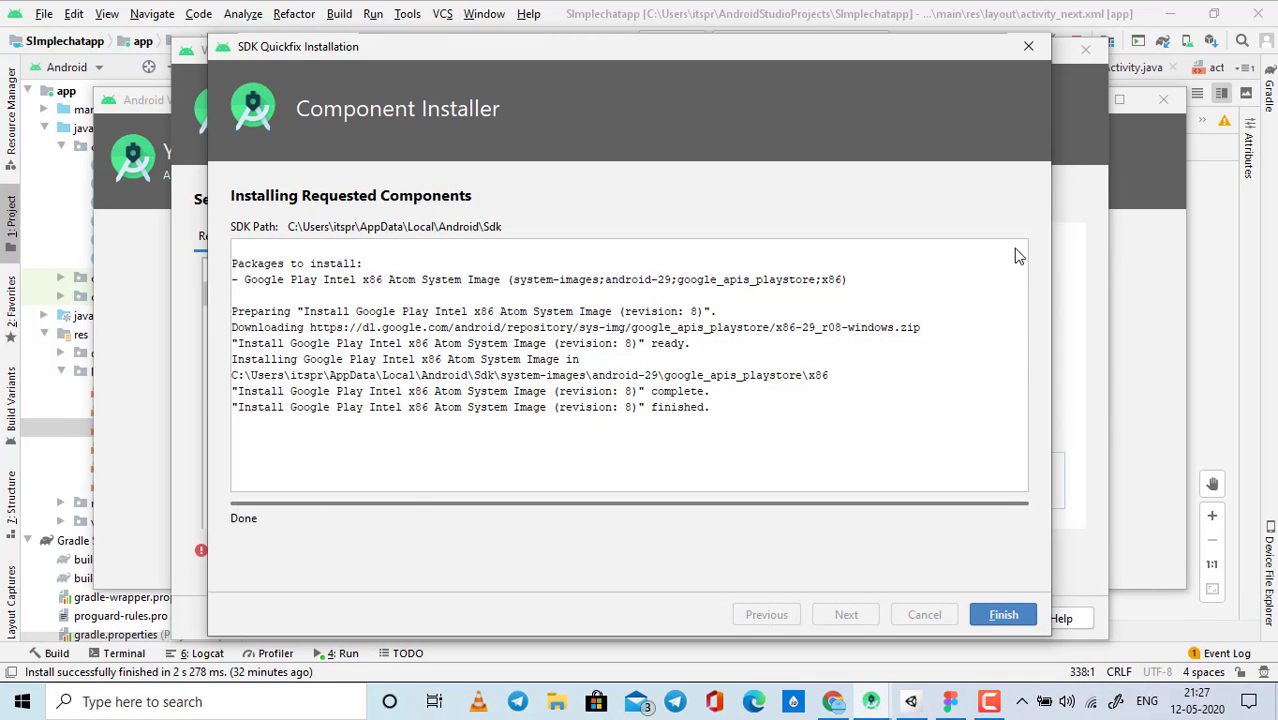
left_click(1015, 616)
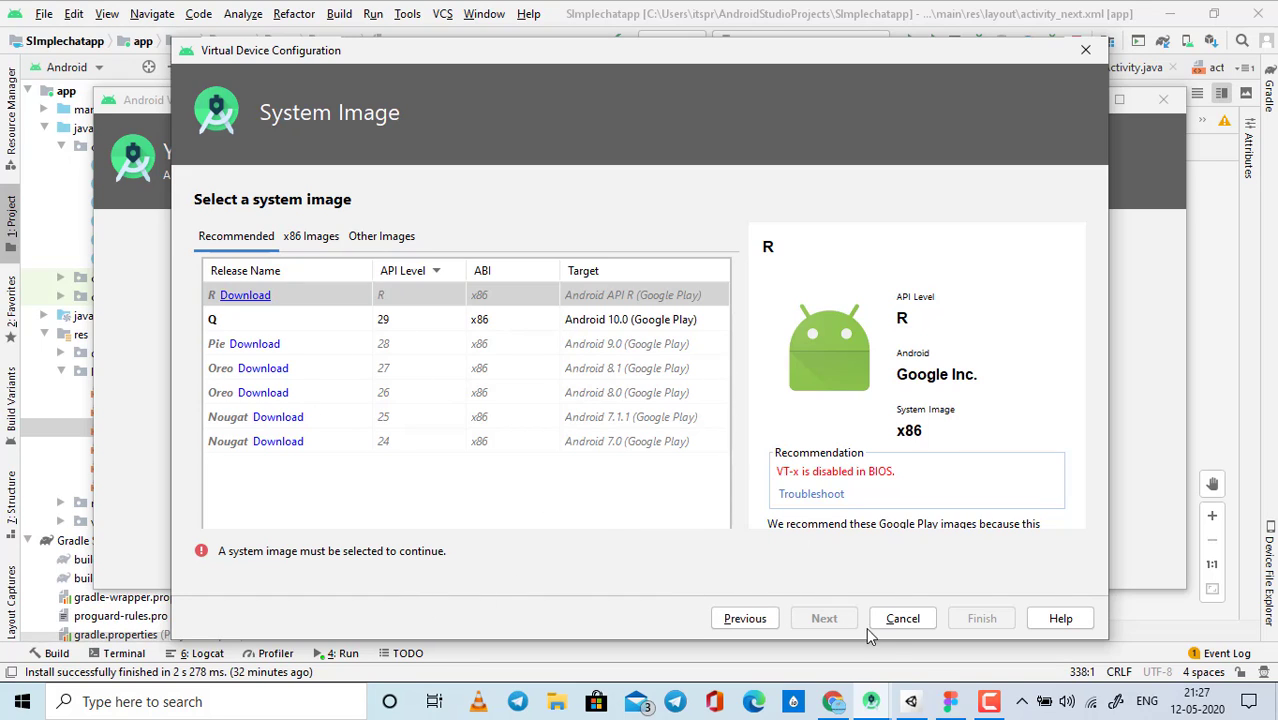
left_click(895, 619)
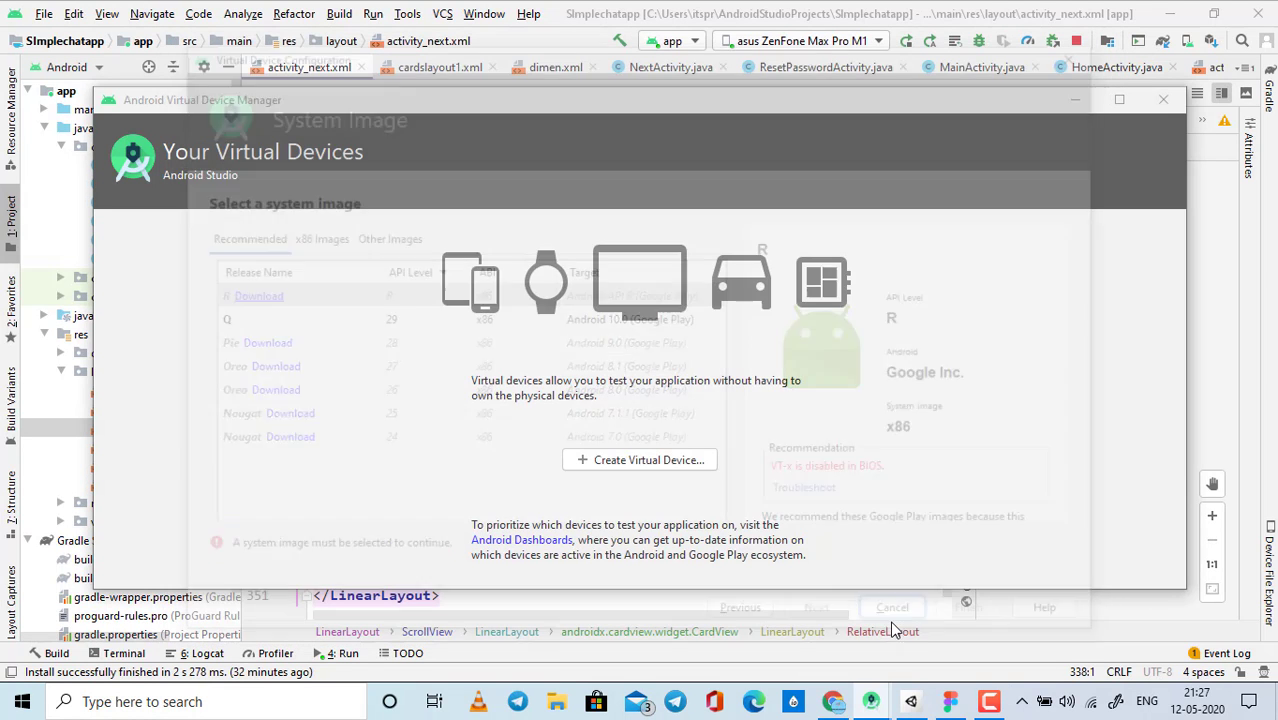
left_click(1162, 100)
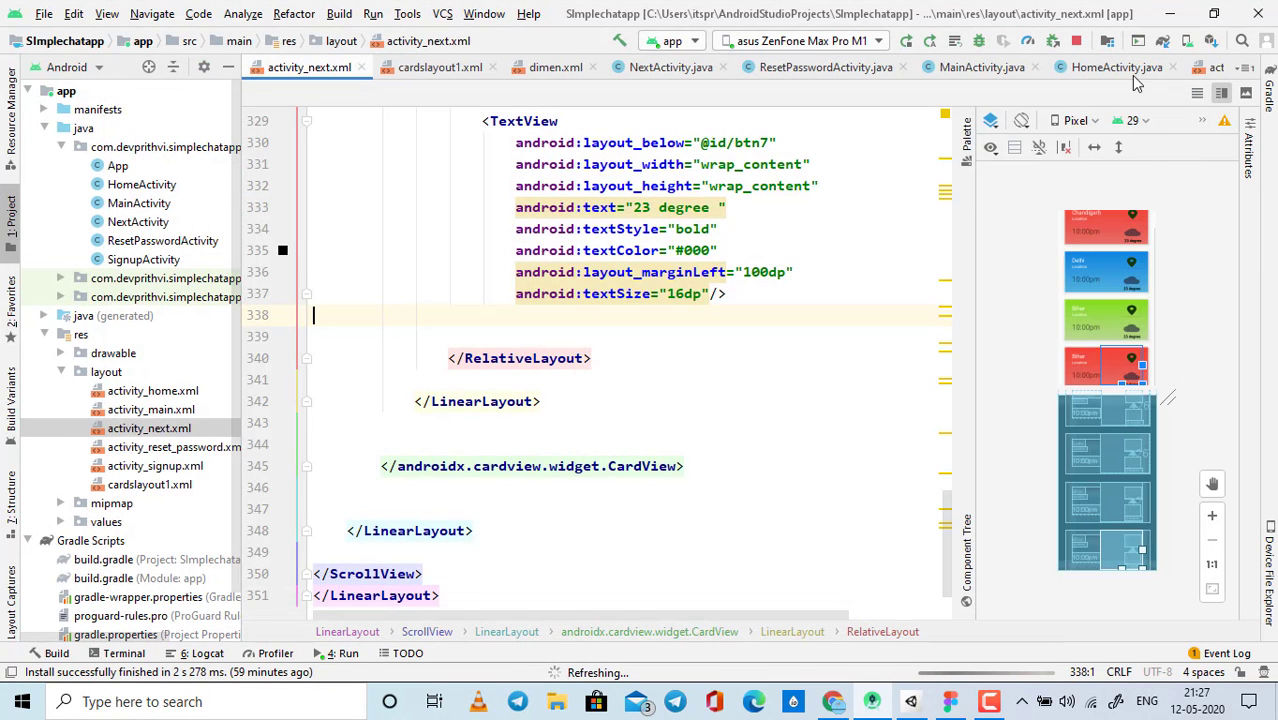
left_click(1176, 12)
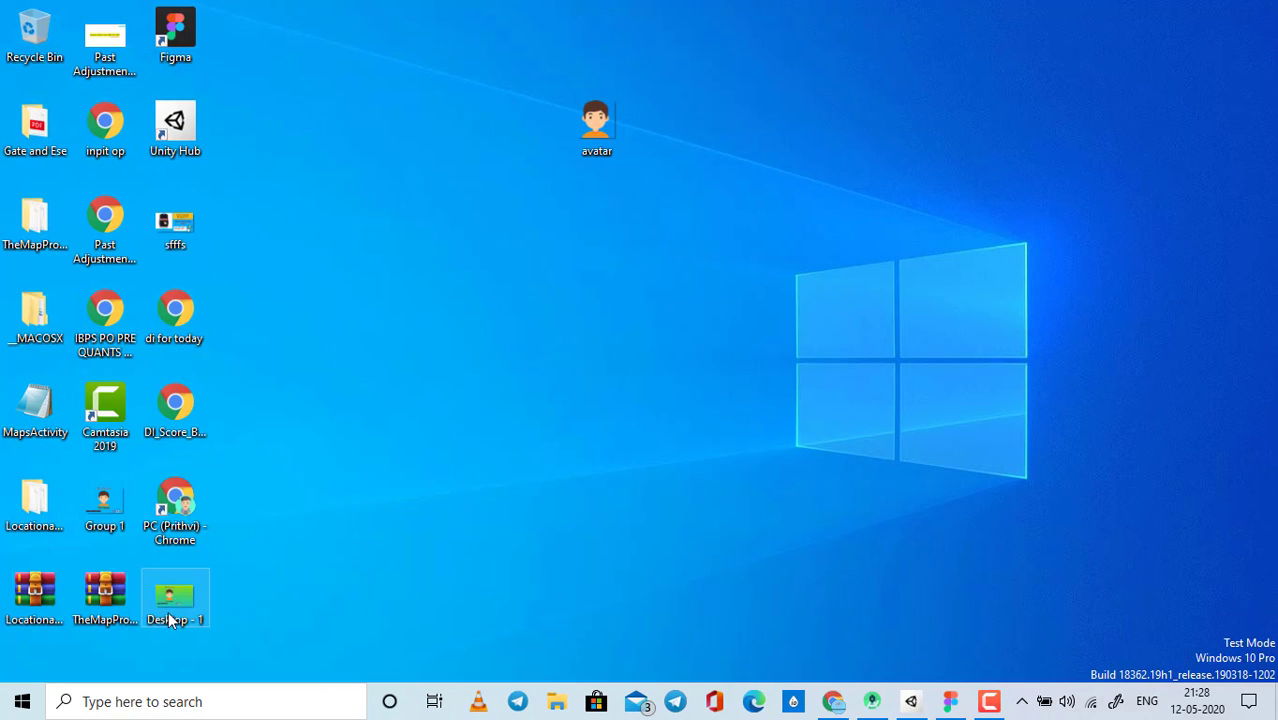
Step: Move the Desktop - 1 image to the middle of the desktop and open it
left_click_drag(168, 611, 550, 247)
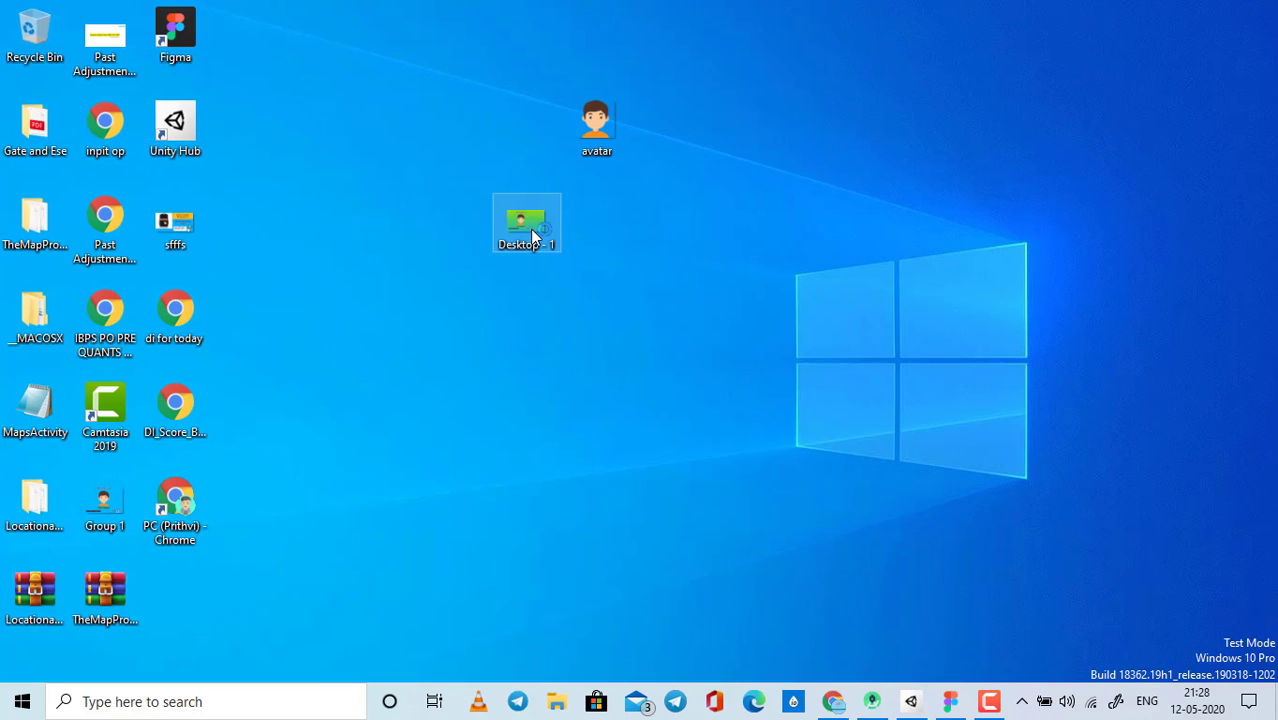
double_click(550, 215)
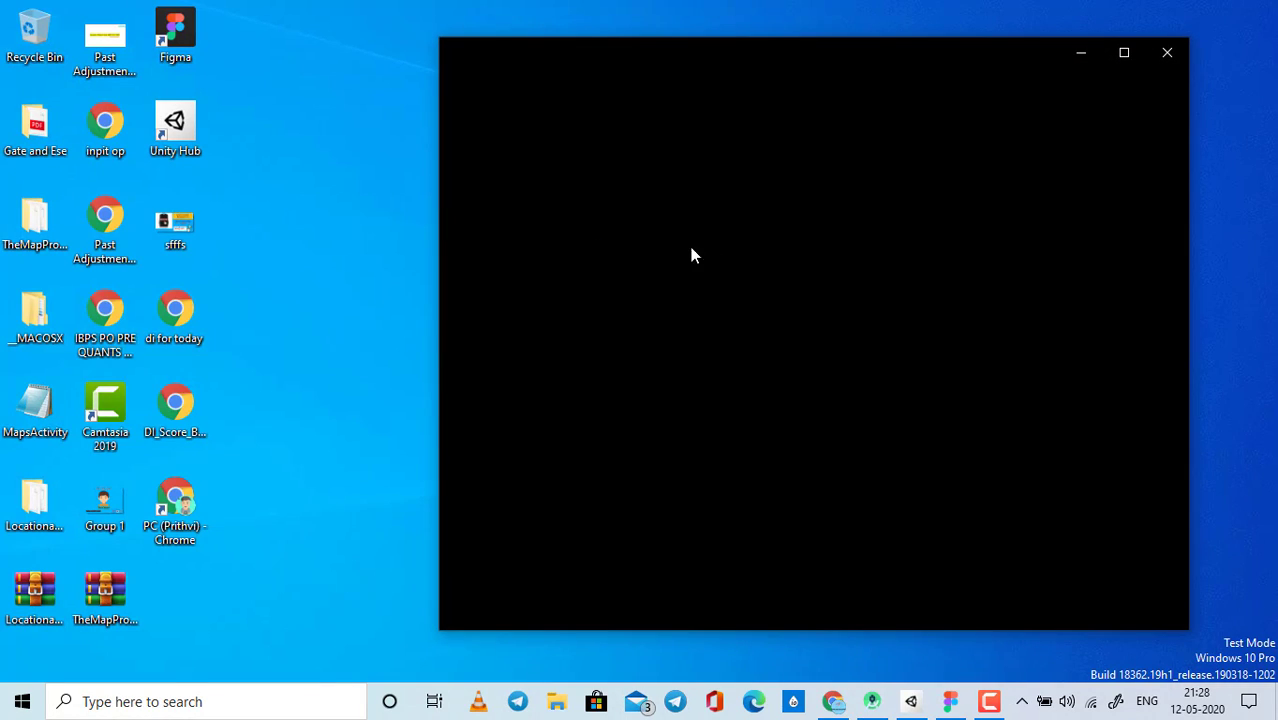
Step: Maximize Photos and flip between Desktop - 1.png and Group 1.png, ending on the green banner
left_click(1125, 55)
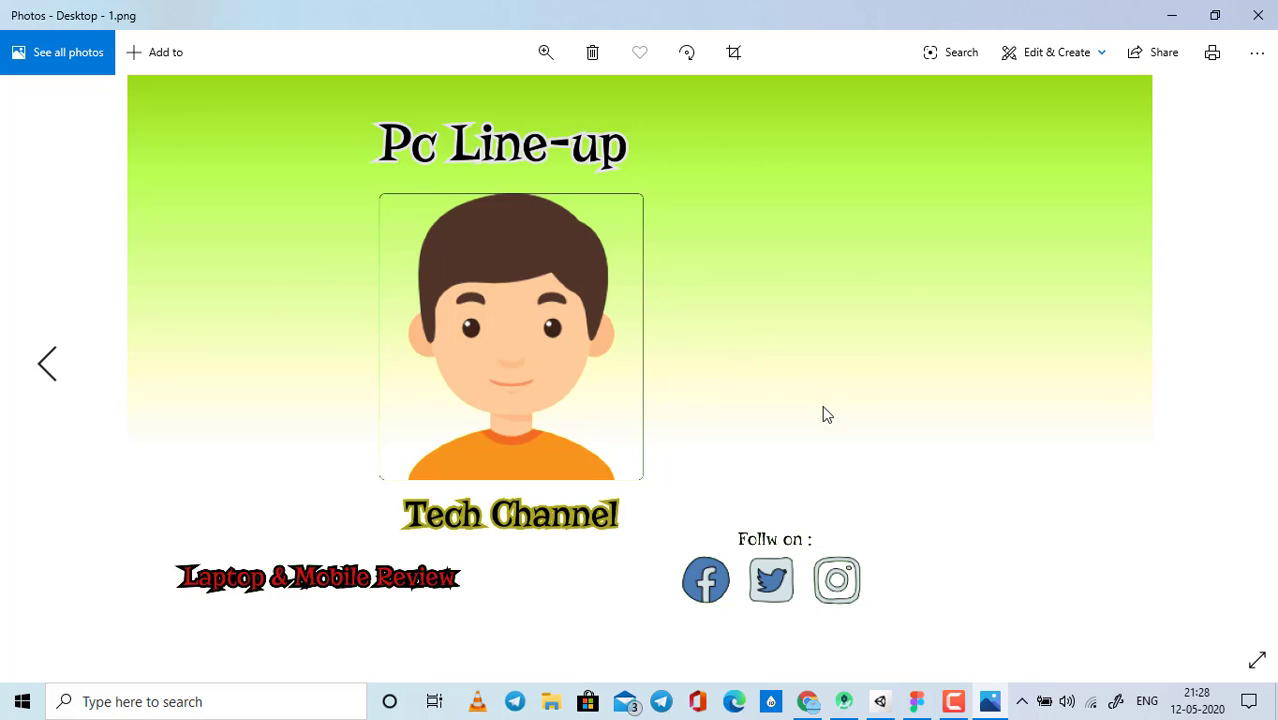
key("Left")
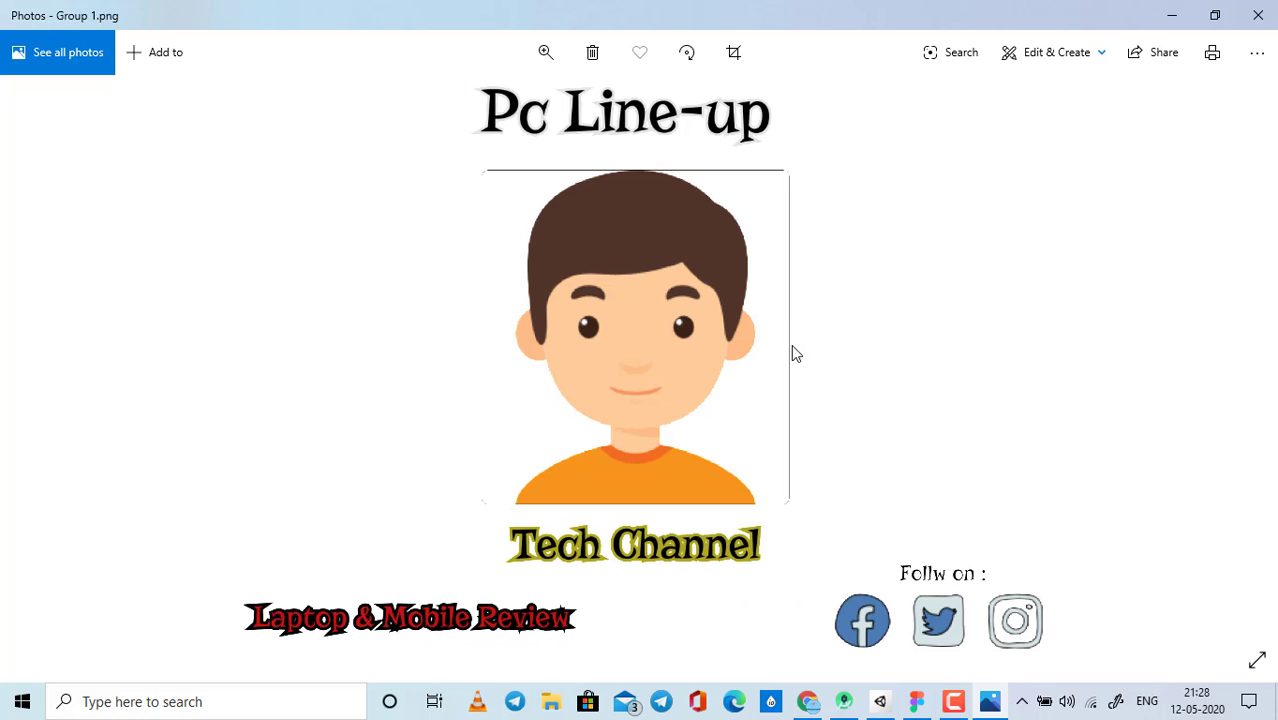
key("Left")
key("Right")
key("Right")
key("Left")
key("Right")
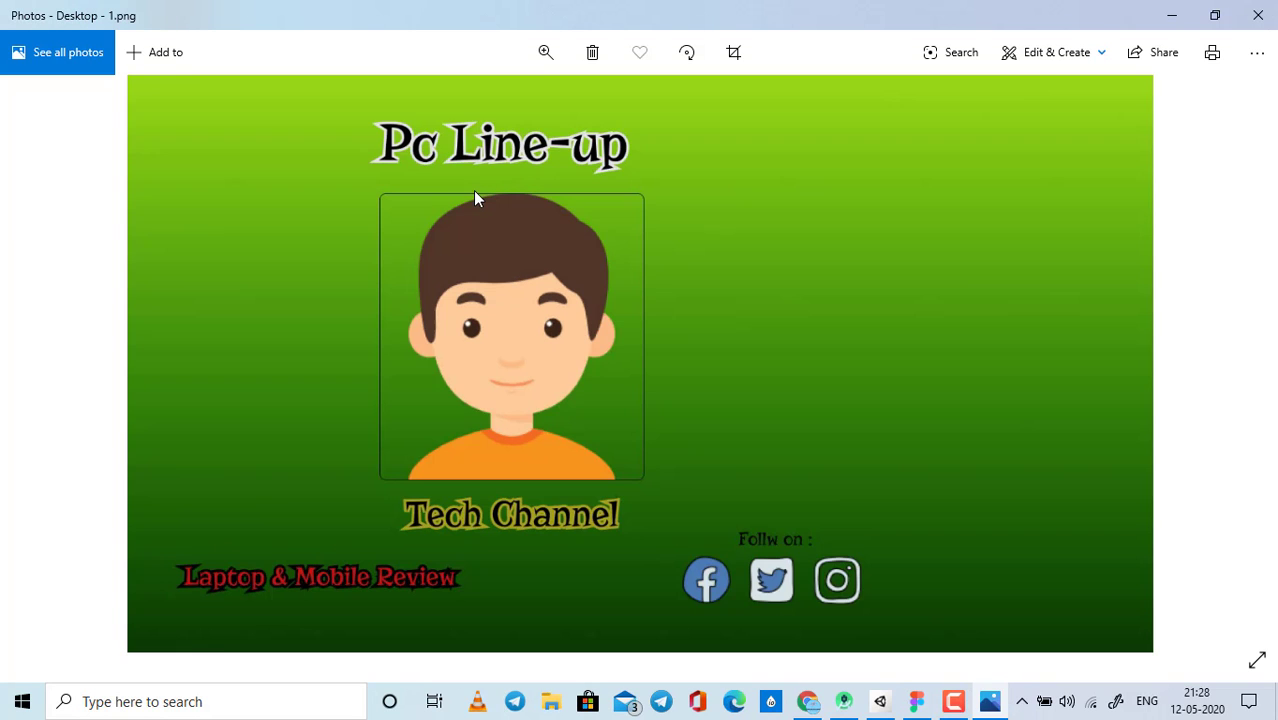
key("Left")
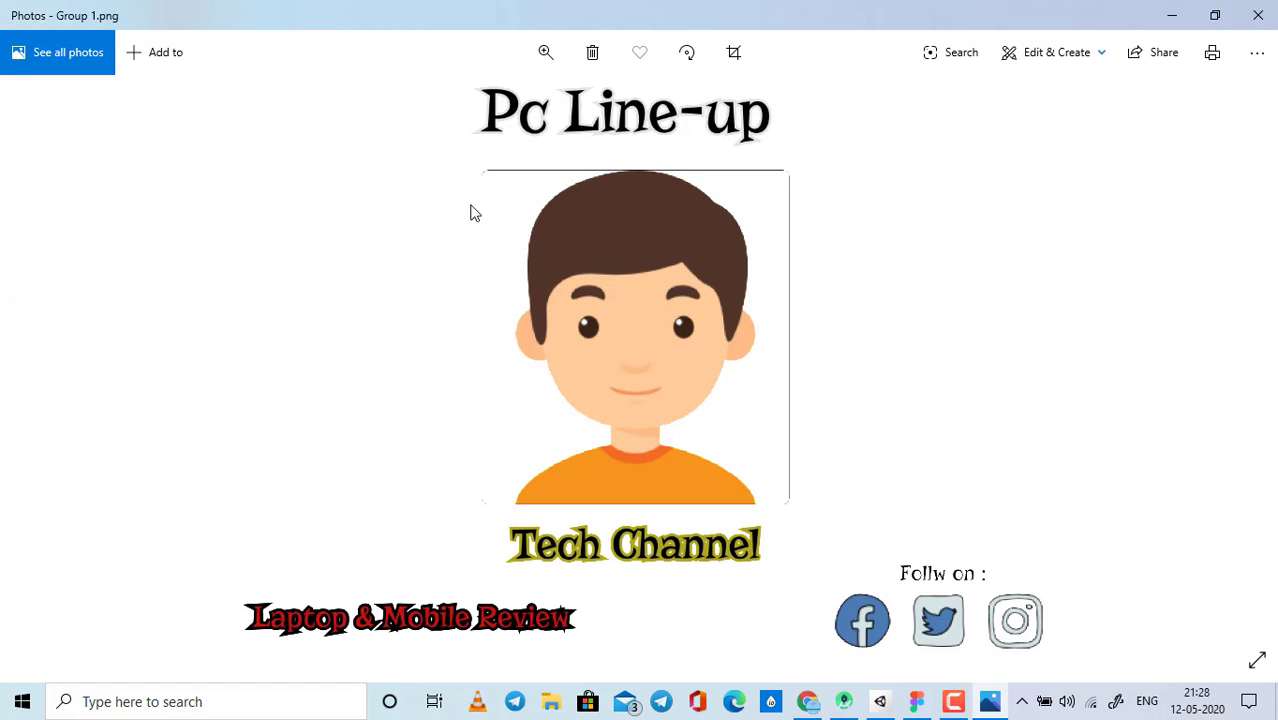
key("Left")
key("Right")
key("Right")
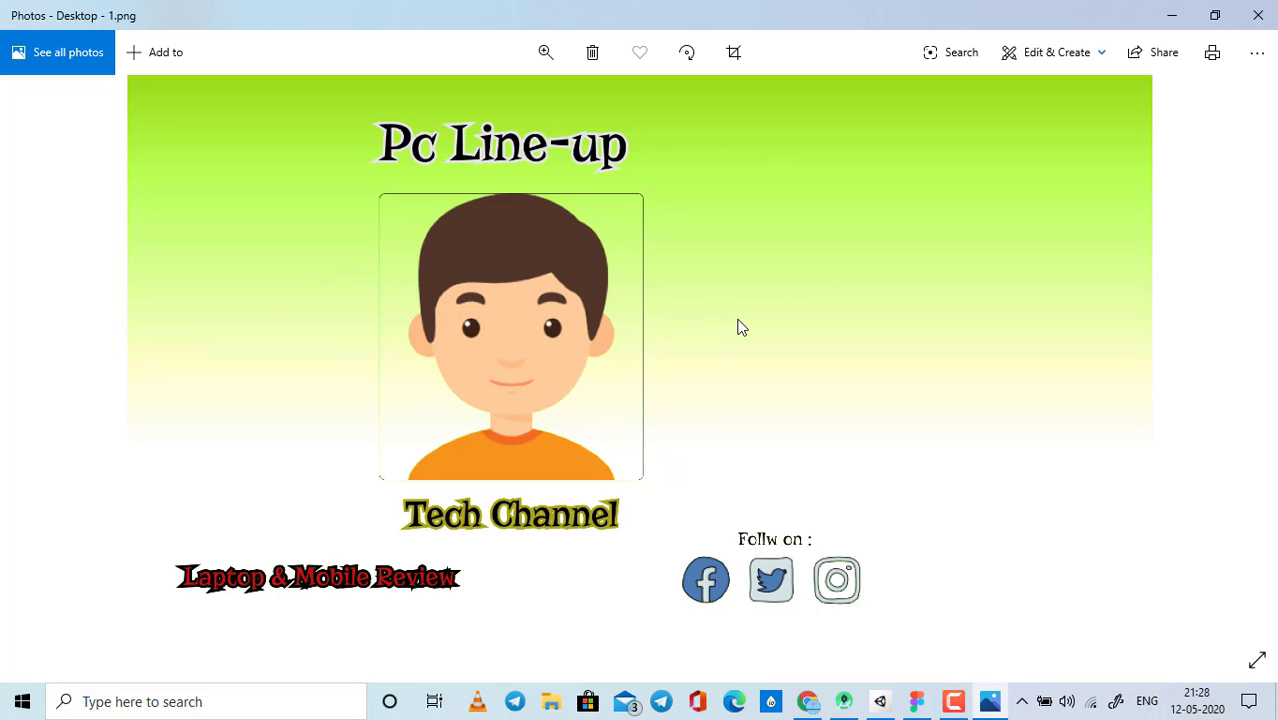
key("alt+Tab")
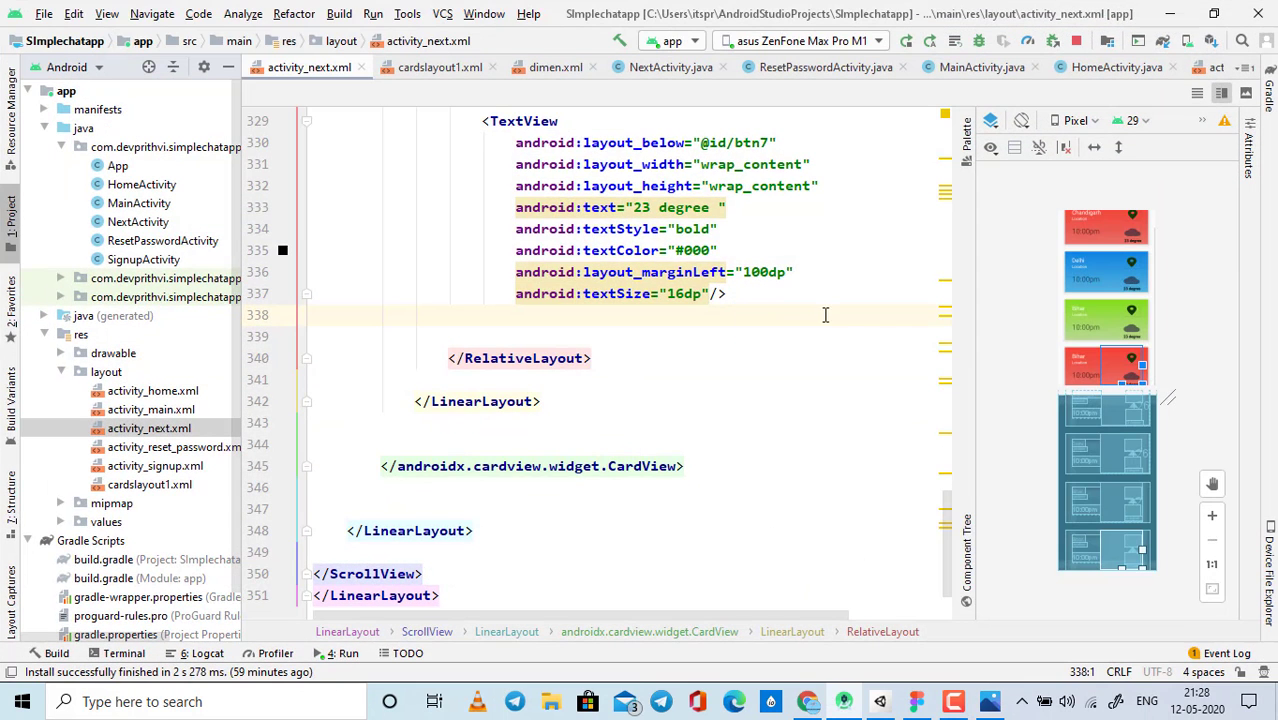
left_click(1168, 16)
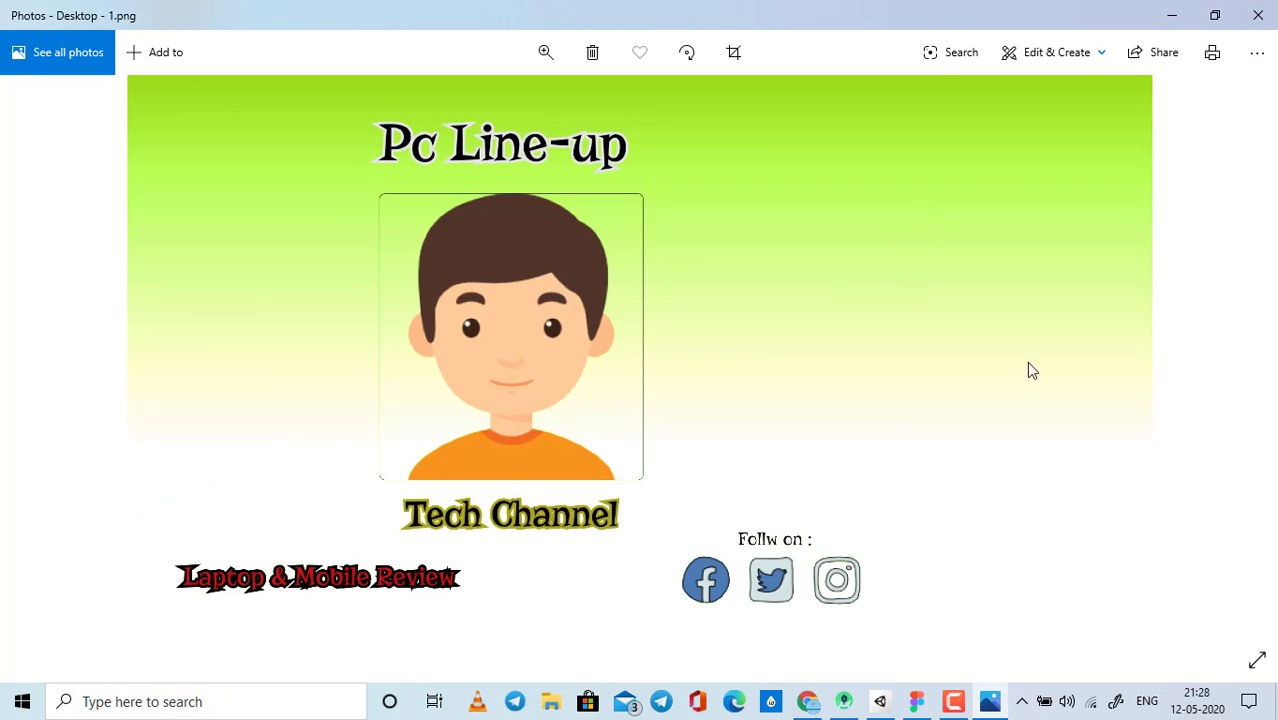